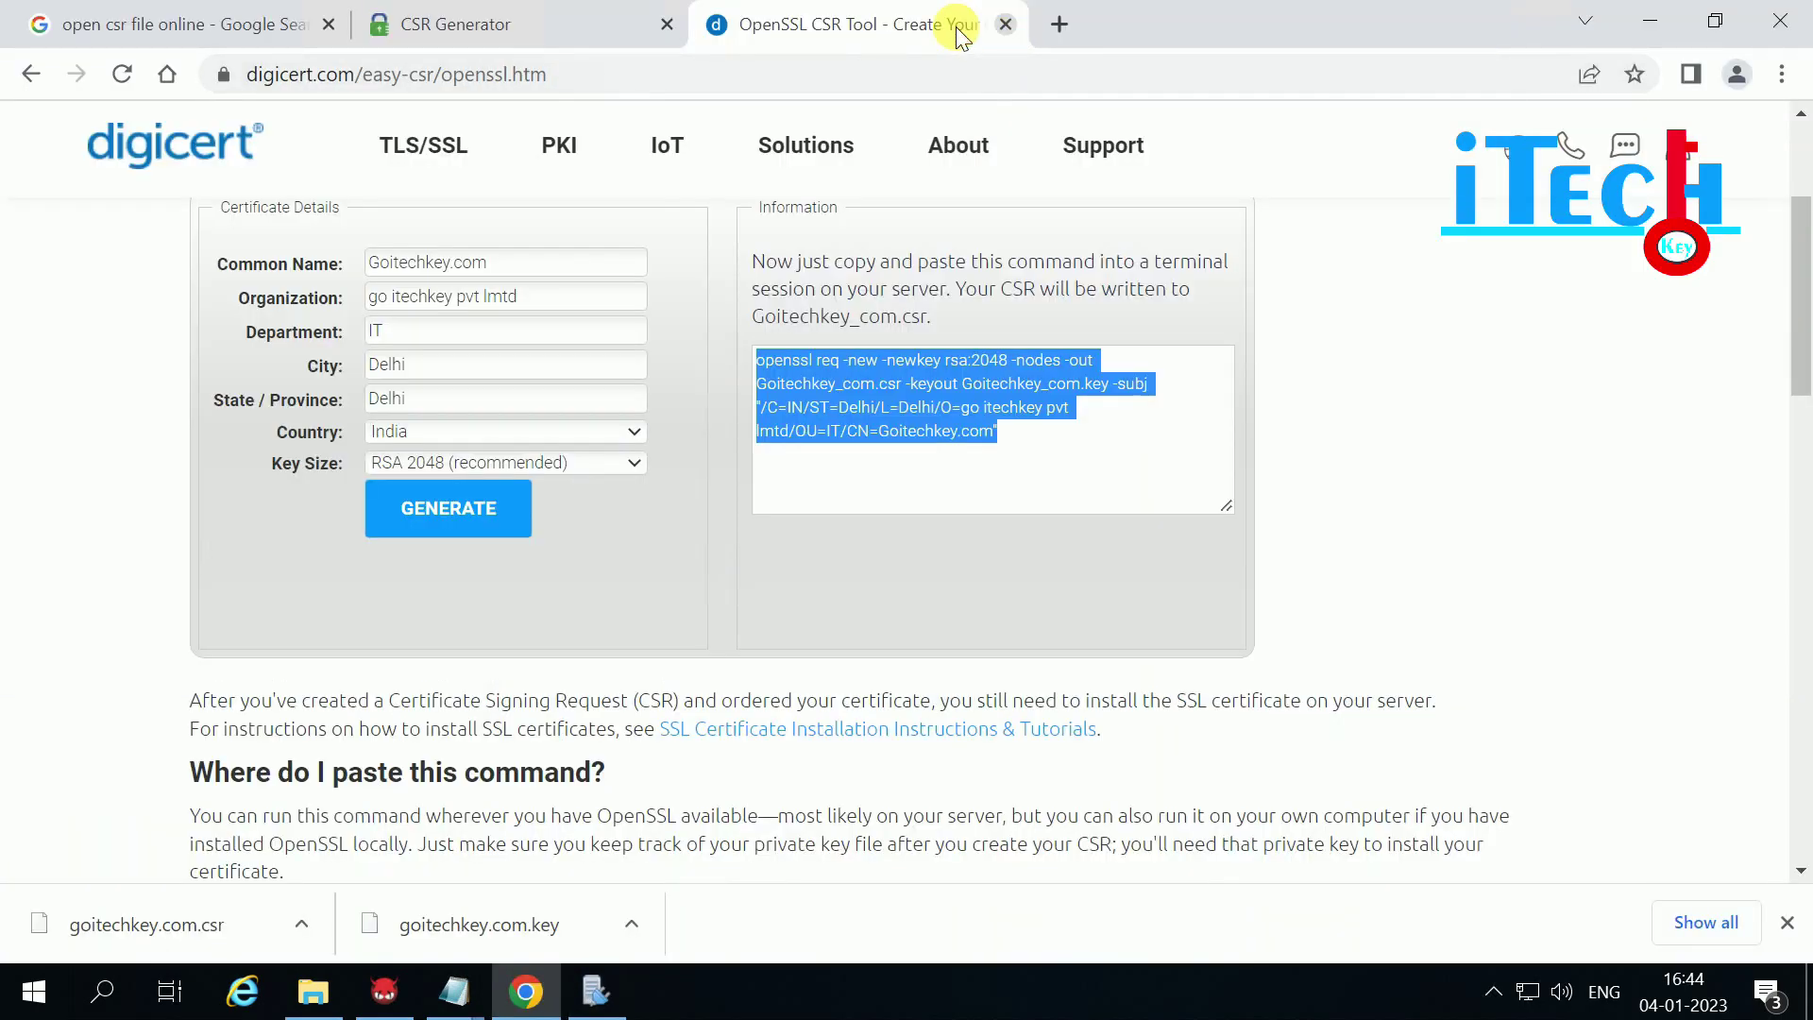
Step: Close the OpenSSL CSR Tool and CSR Generator pages and open a blank browser tab
{"action": "left_click", "coordinate": [1006, 24]}
{"action": "left_click", "coordinate": [666, 23]}
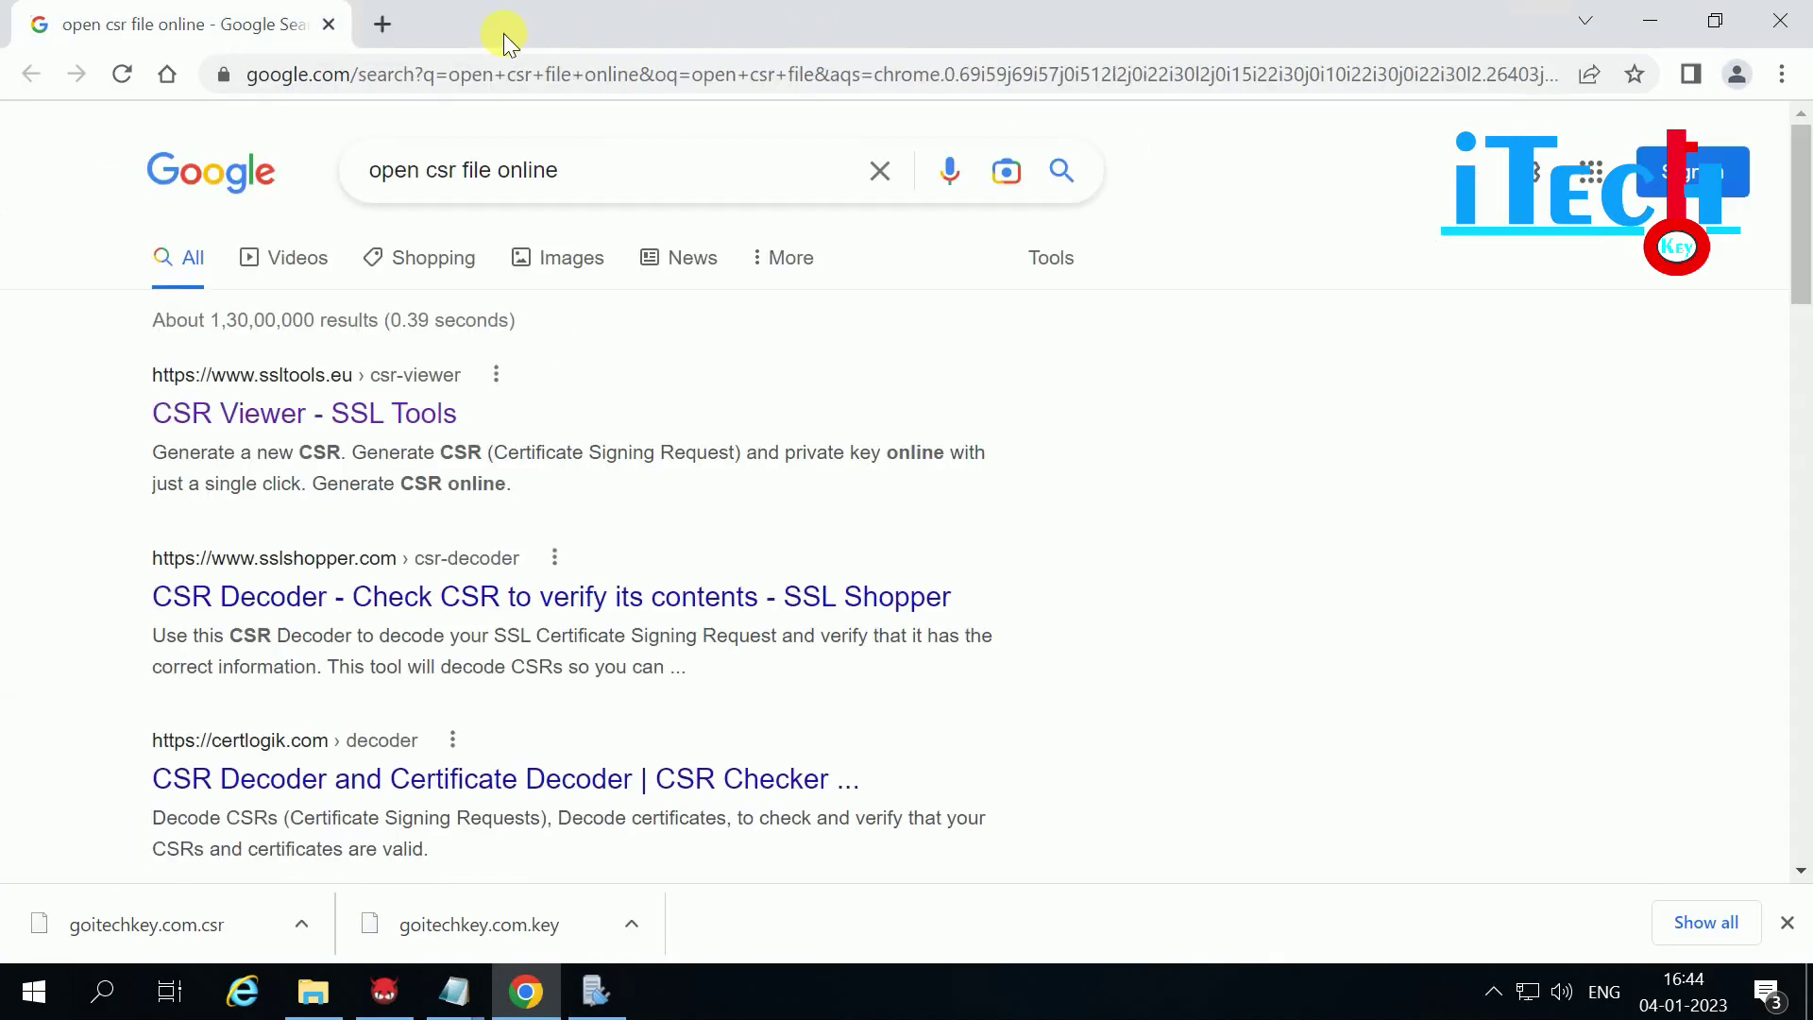
{"action": "left_click", "coordinate": [382, 26]}
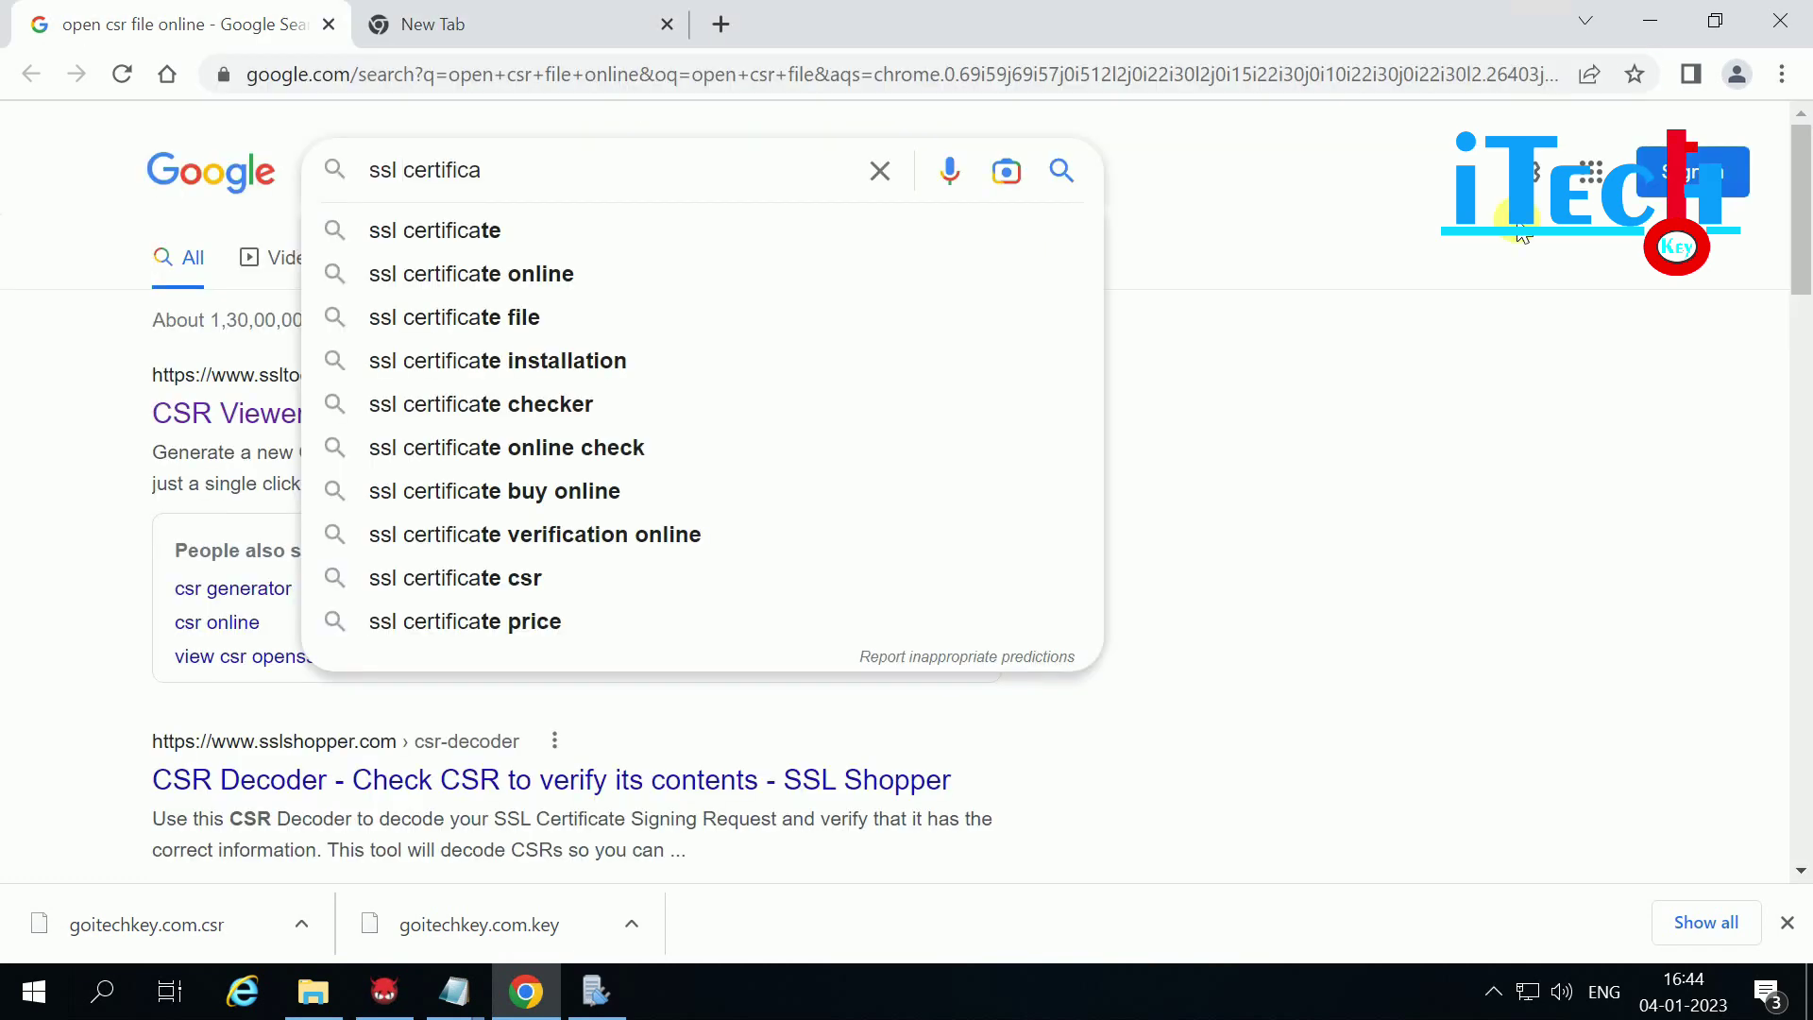
Step: Search Google for "ssl email certificate" from the existing results page
{"action": "type", "text": "email"}
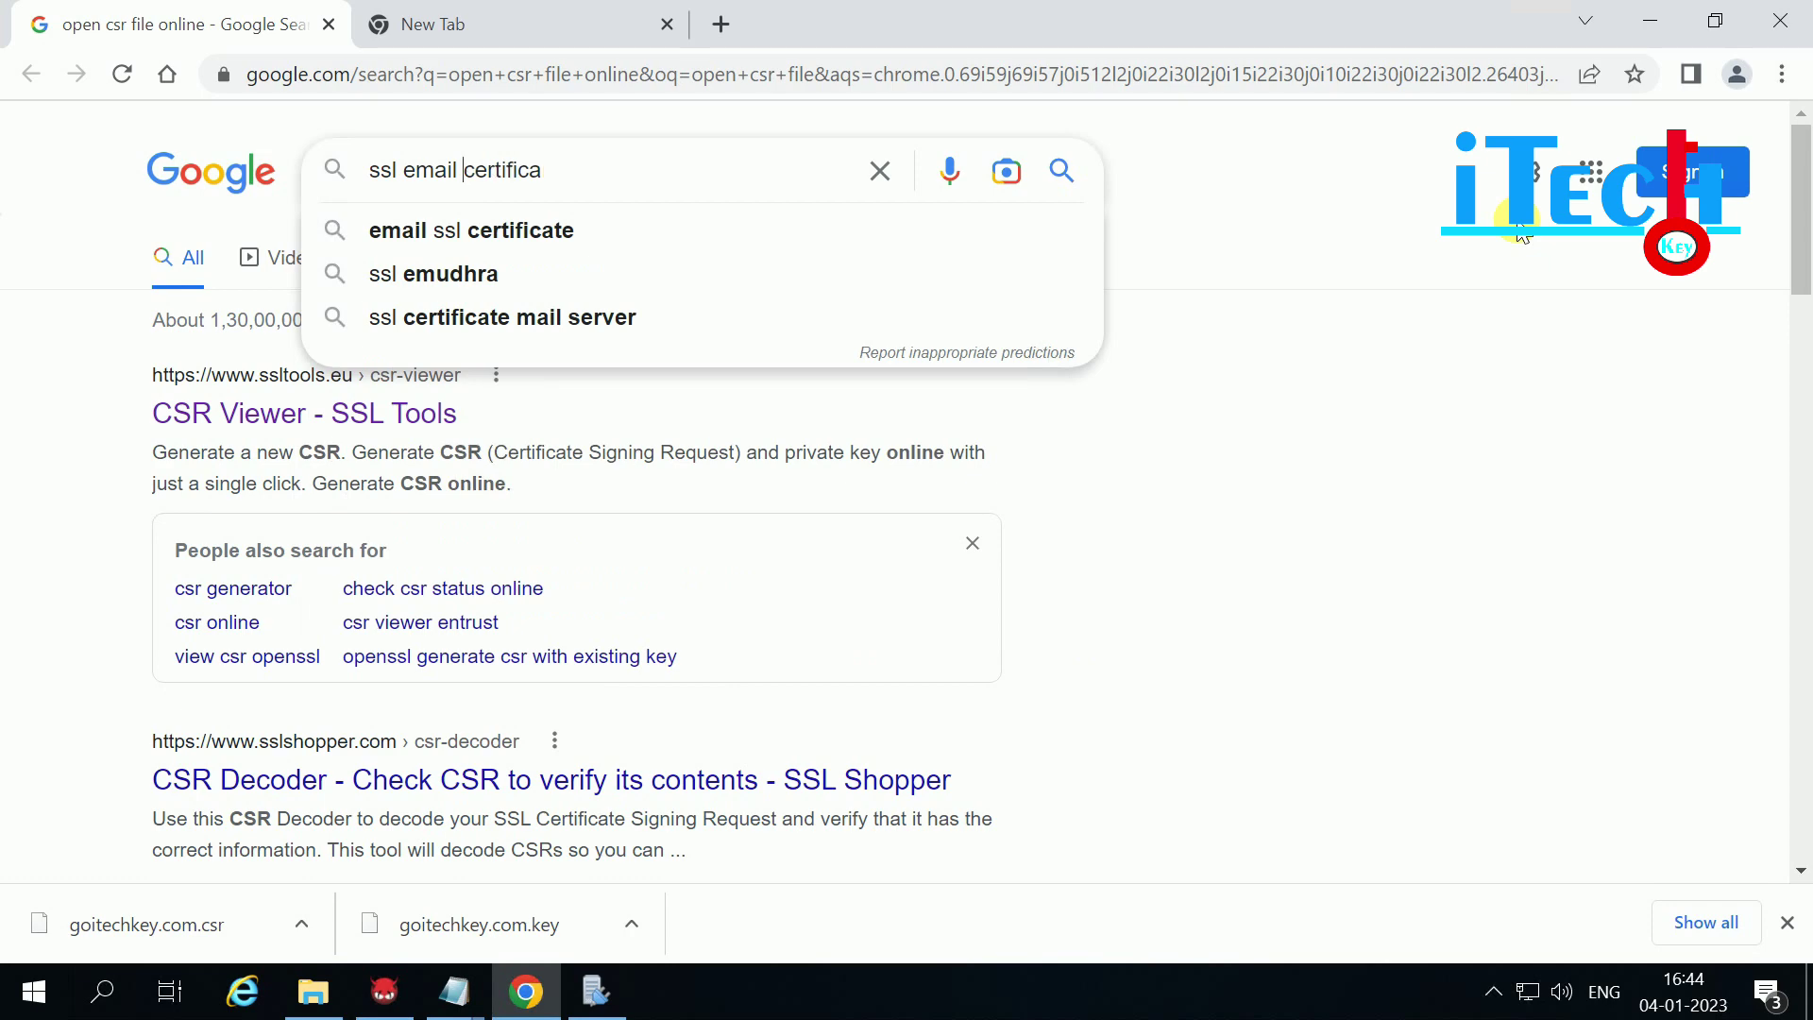
{"action": "key", "text": "Return"}
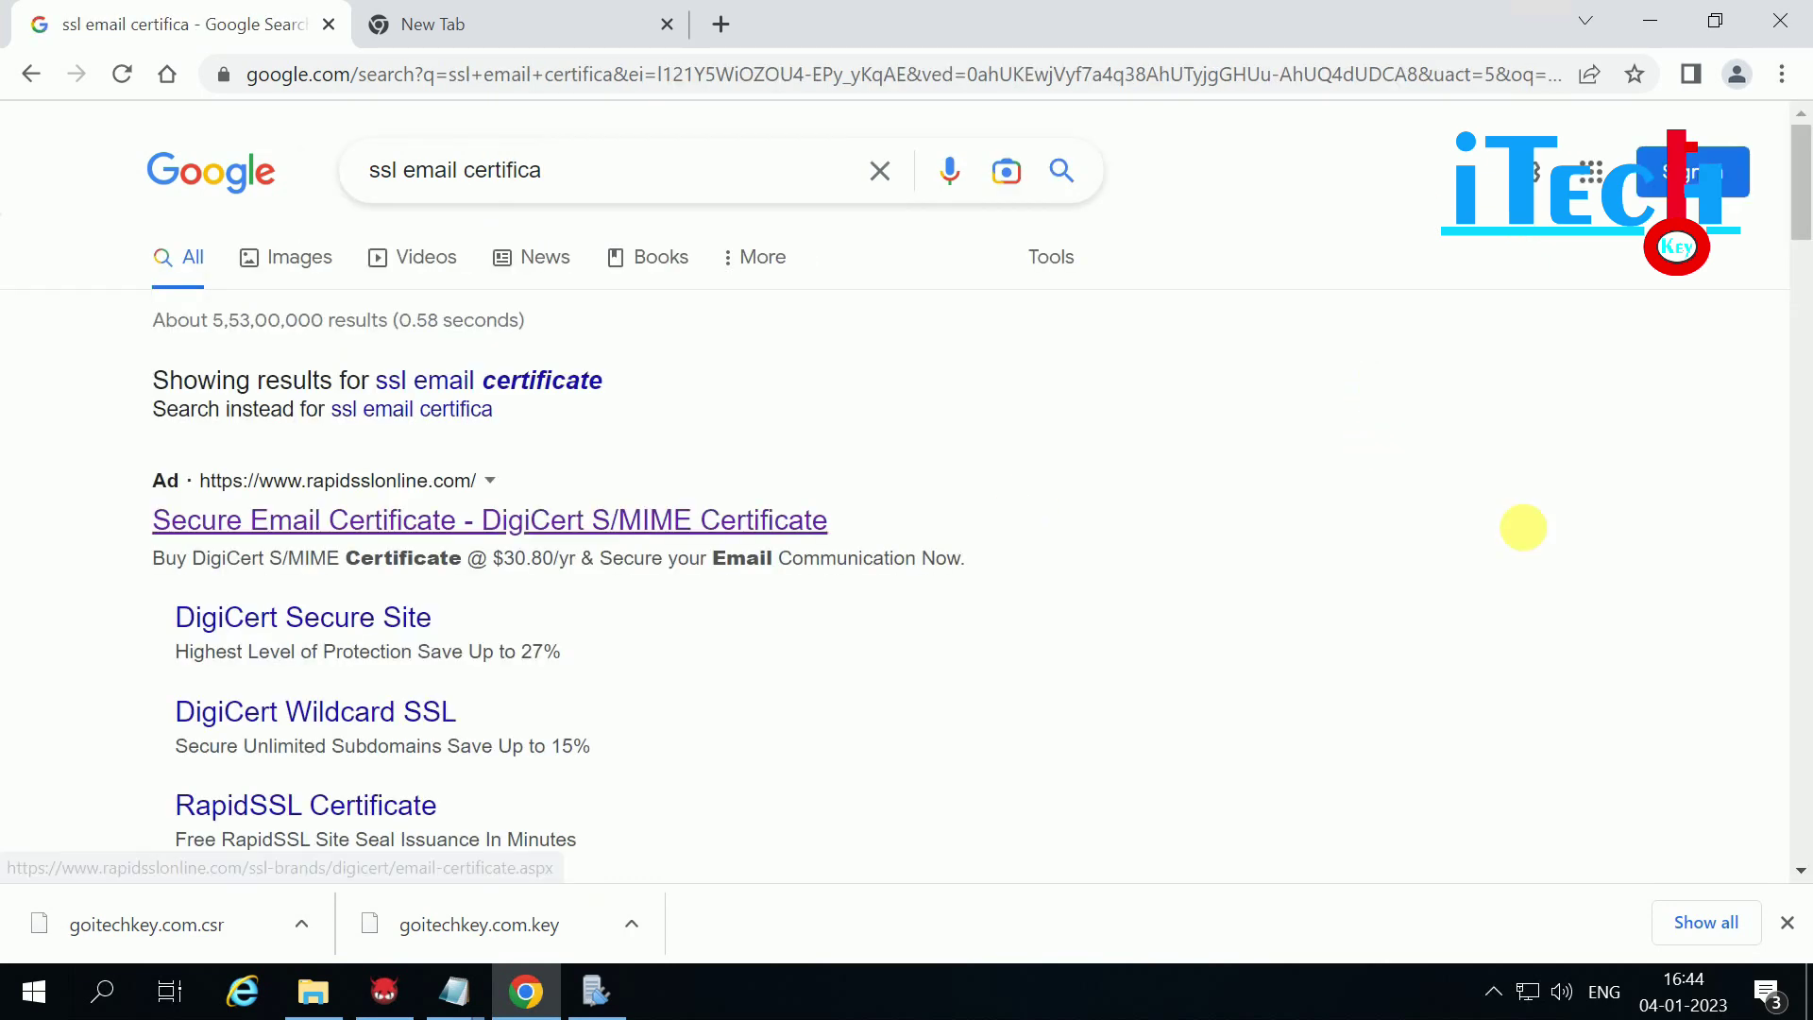
{"action": "left_click", "coordinate": [548, 381]}
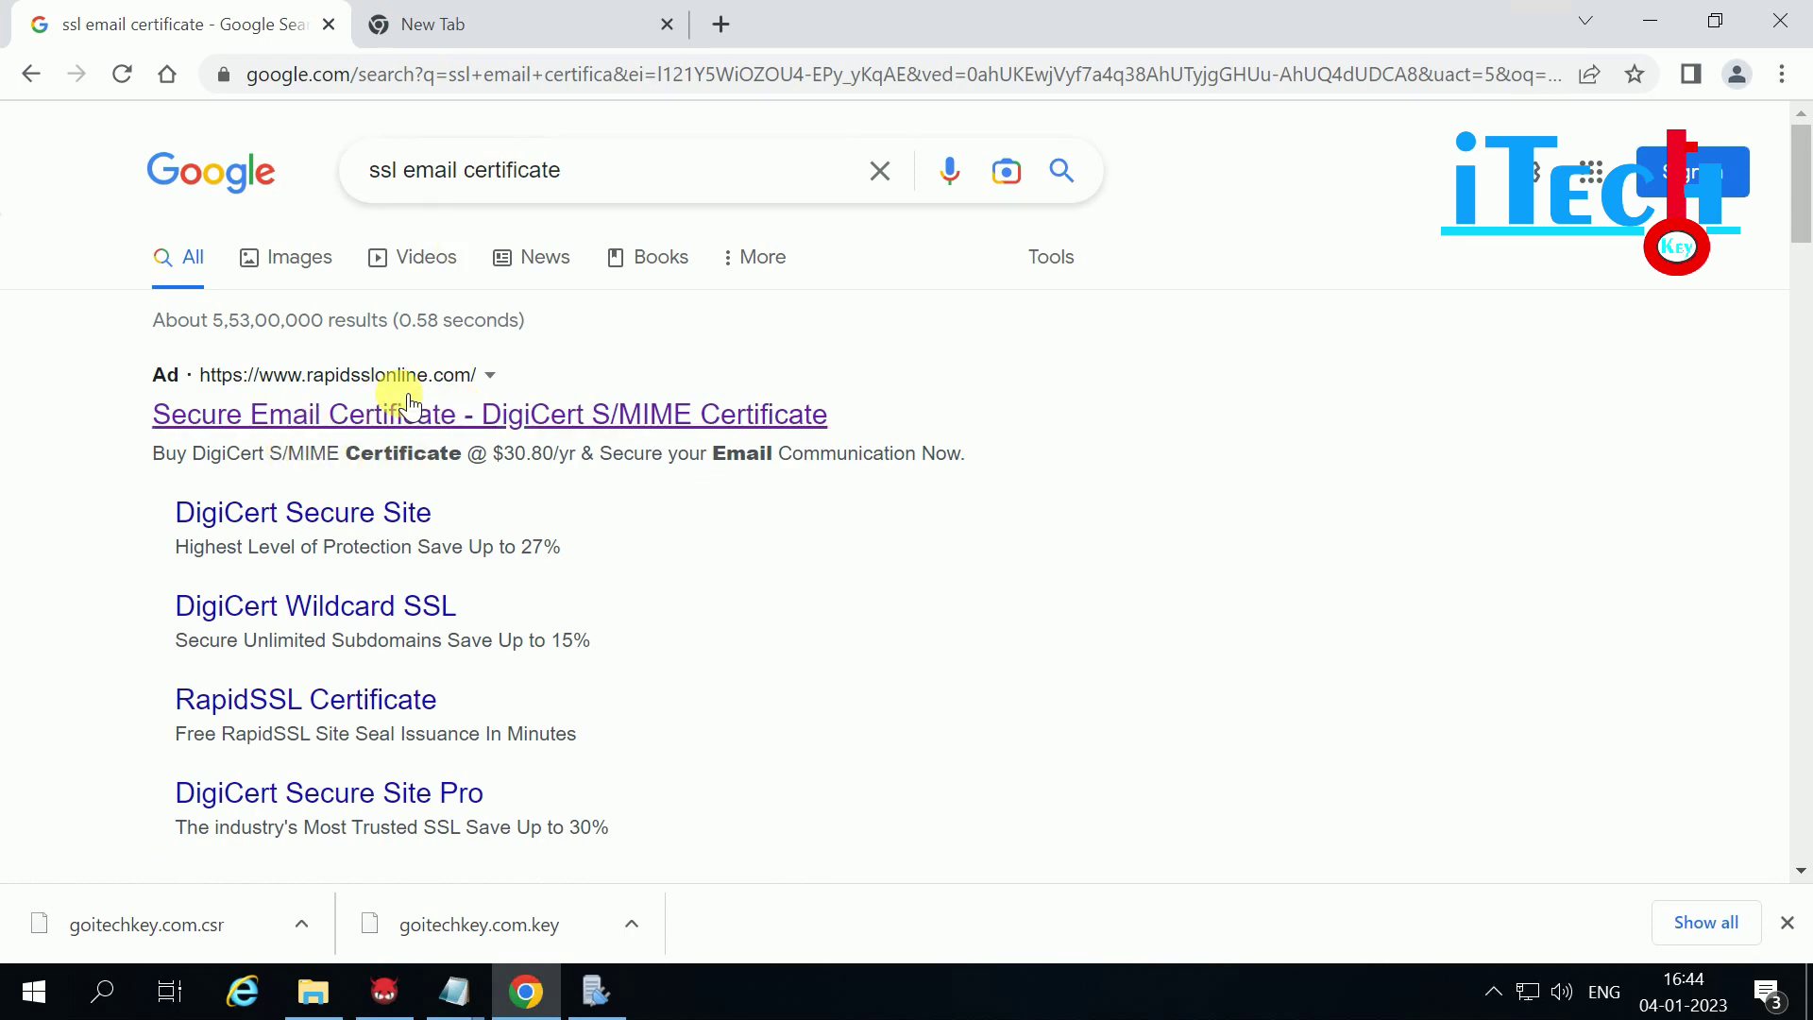
Step: Open the "Comodo Email Certificates - S/MIME Certificates" search result in a new tab and switch to that page
{"action": "scroll", "coordinate": [586, 413], "scroll_direction": "down", "scroll_amount": 1}
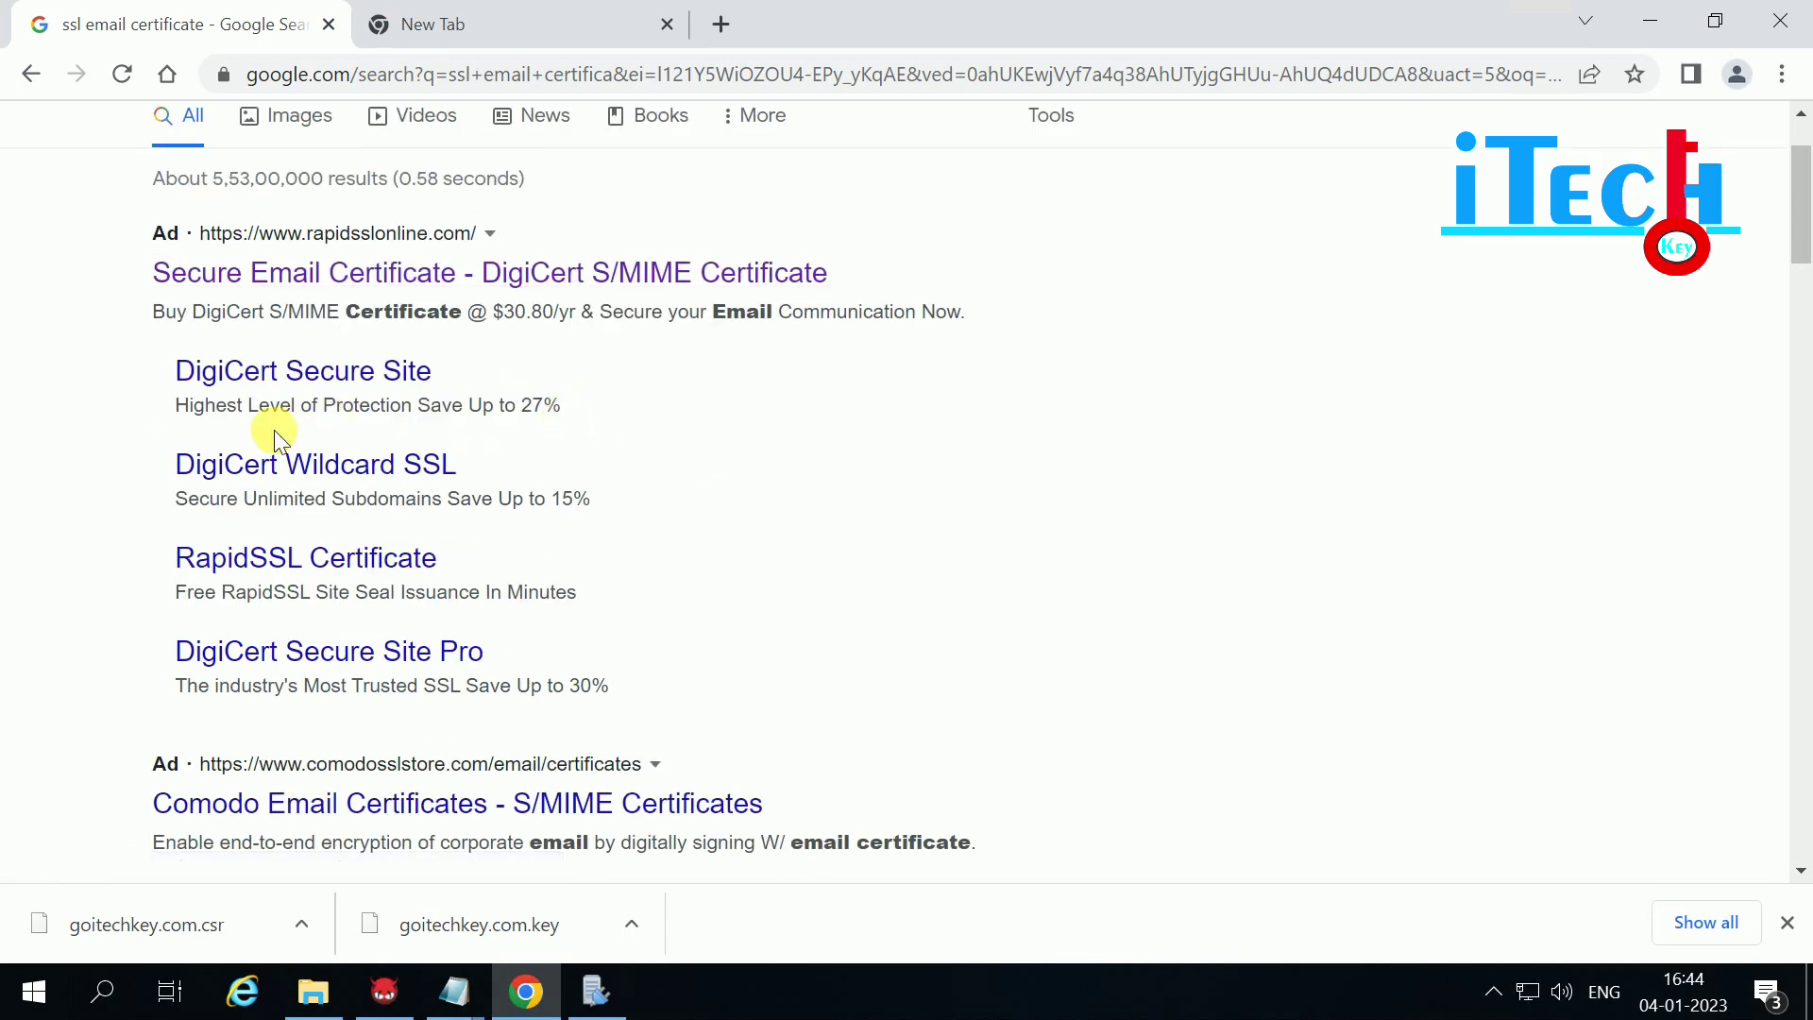
{"action": "scroll", "coordinate": [416, 655], "scroll_direction": "down", "scroll_amount": 2}
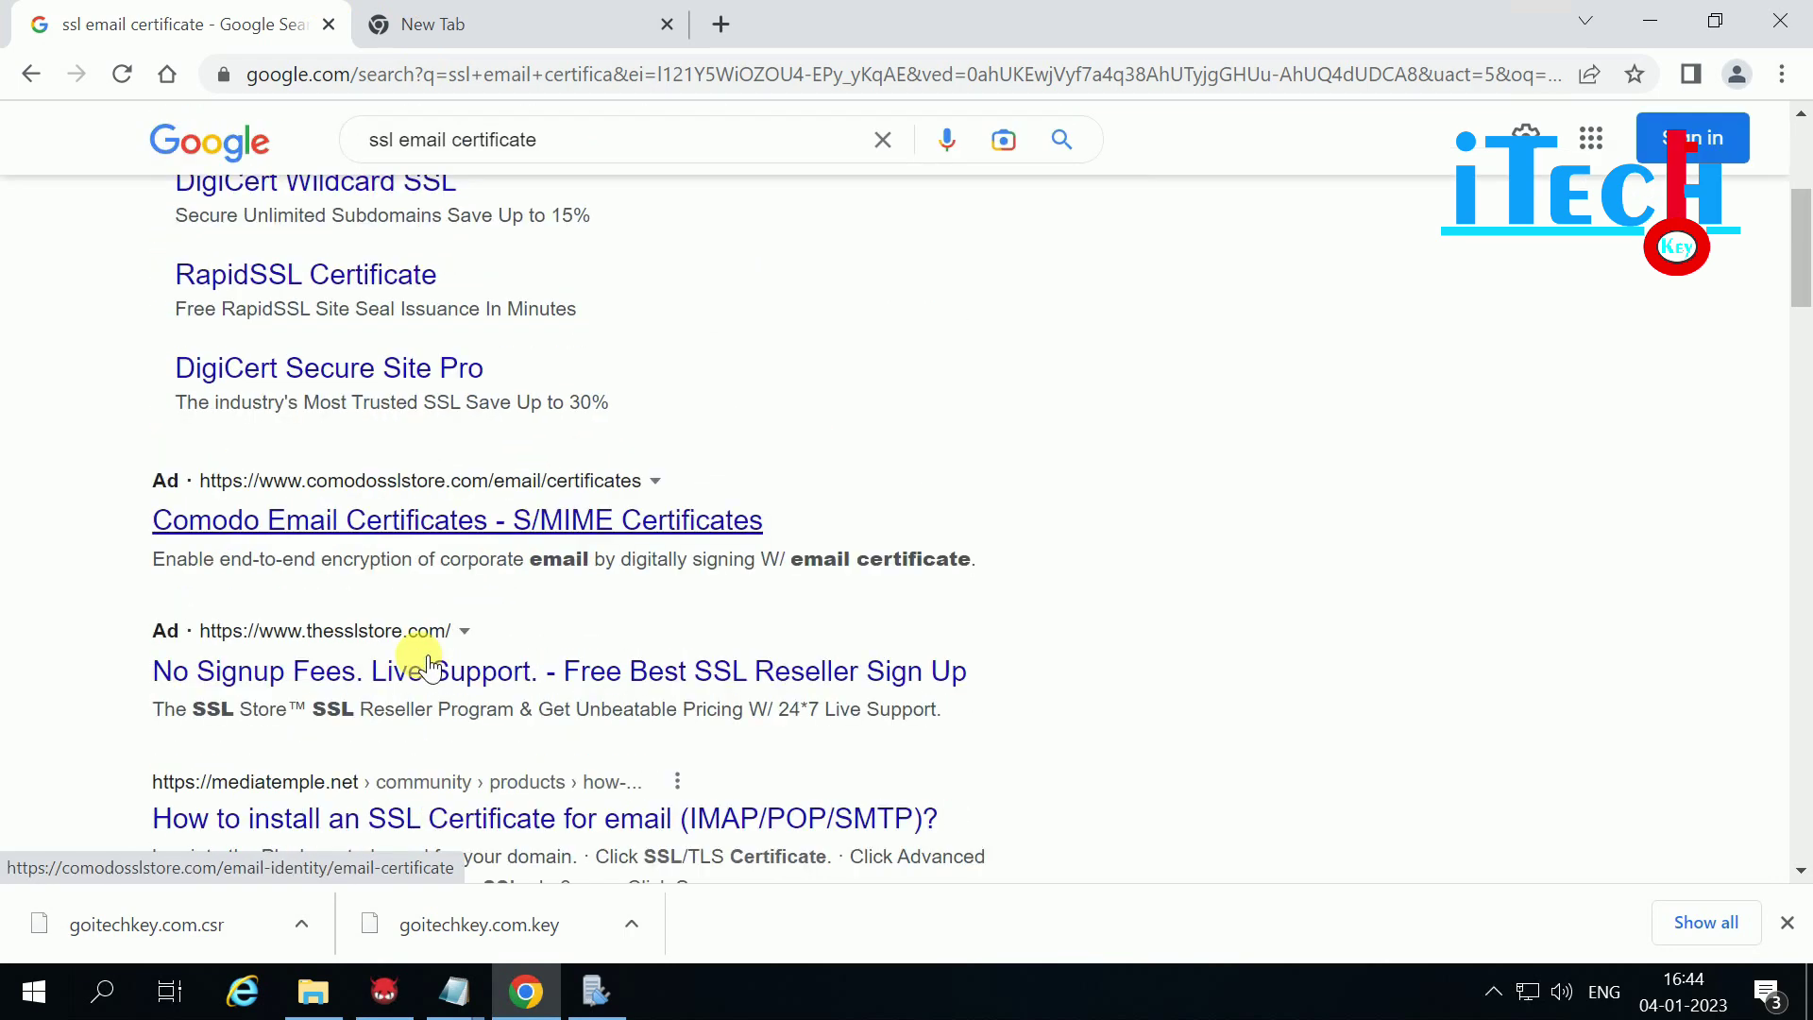
{"action": "scroll", "coordinate": [453, 593], "scroll_direction": "down", "scroll_amount": 2}
{"action": "scroll", "coordinate": [453, 593], "scroll_direction": "up", "scroll_amount": 2}
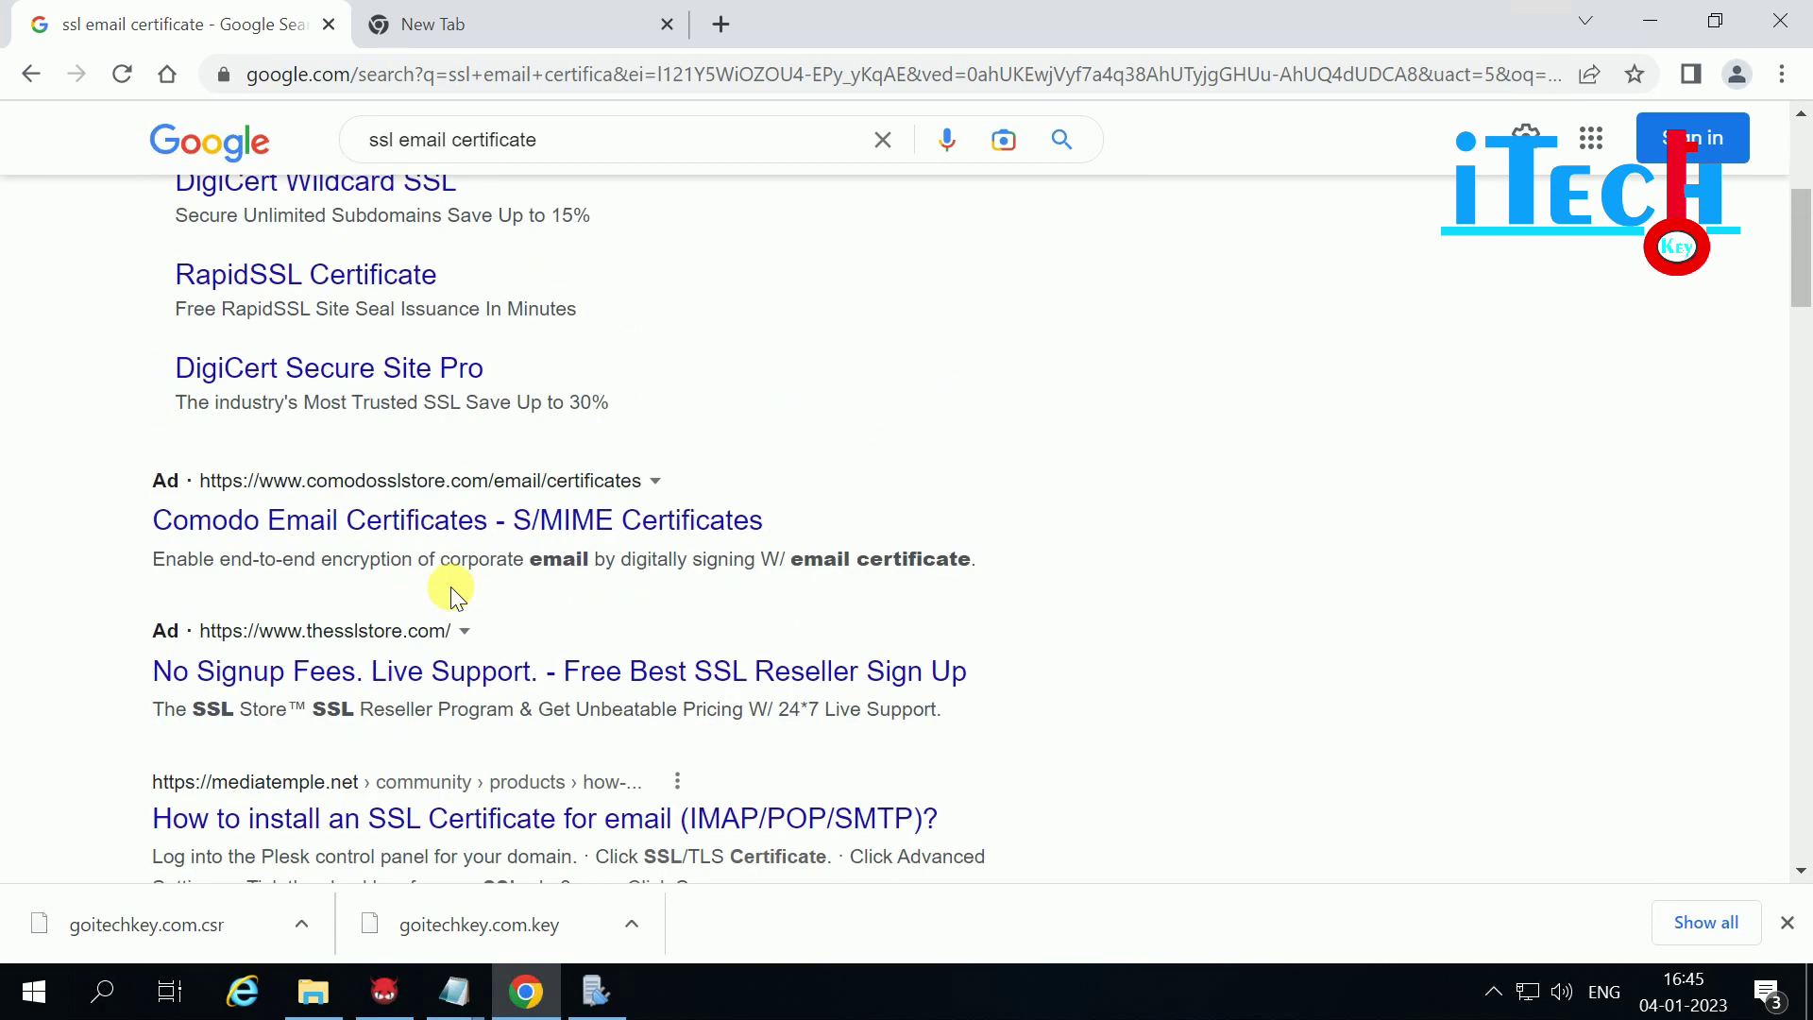
{"action": "scroll", "coordinate": [506, 545], "scroll_direction": "up", "scroll_amount": 1}
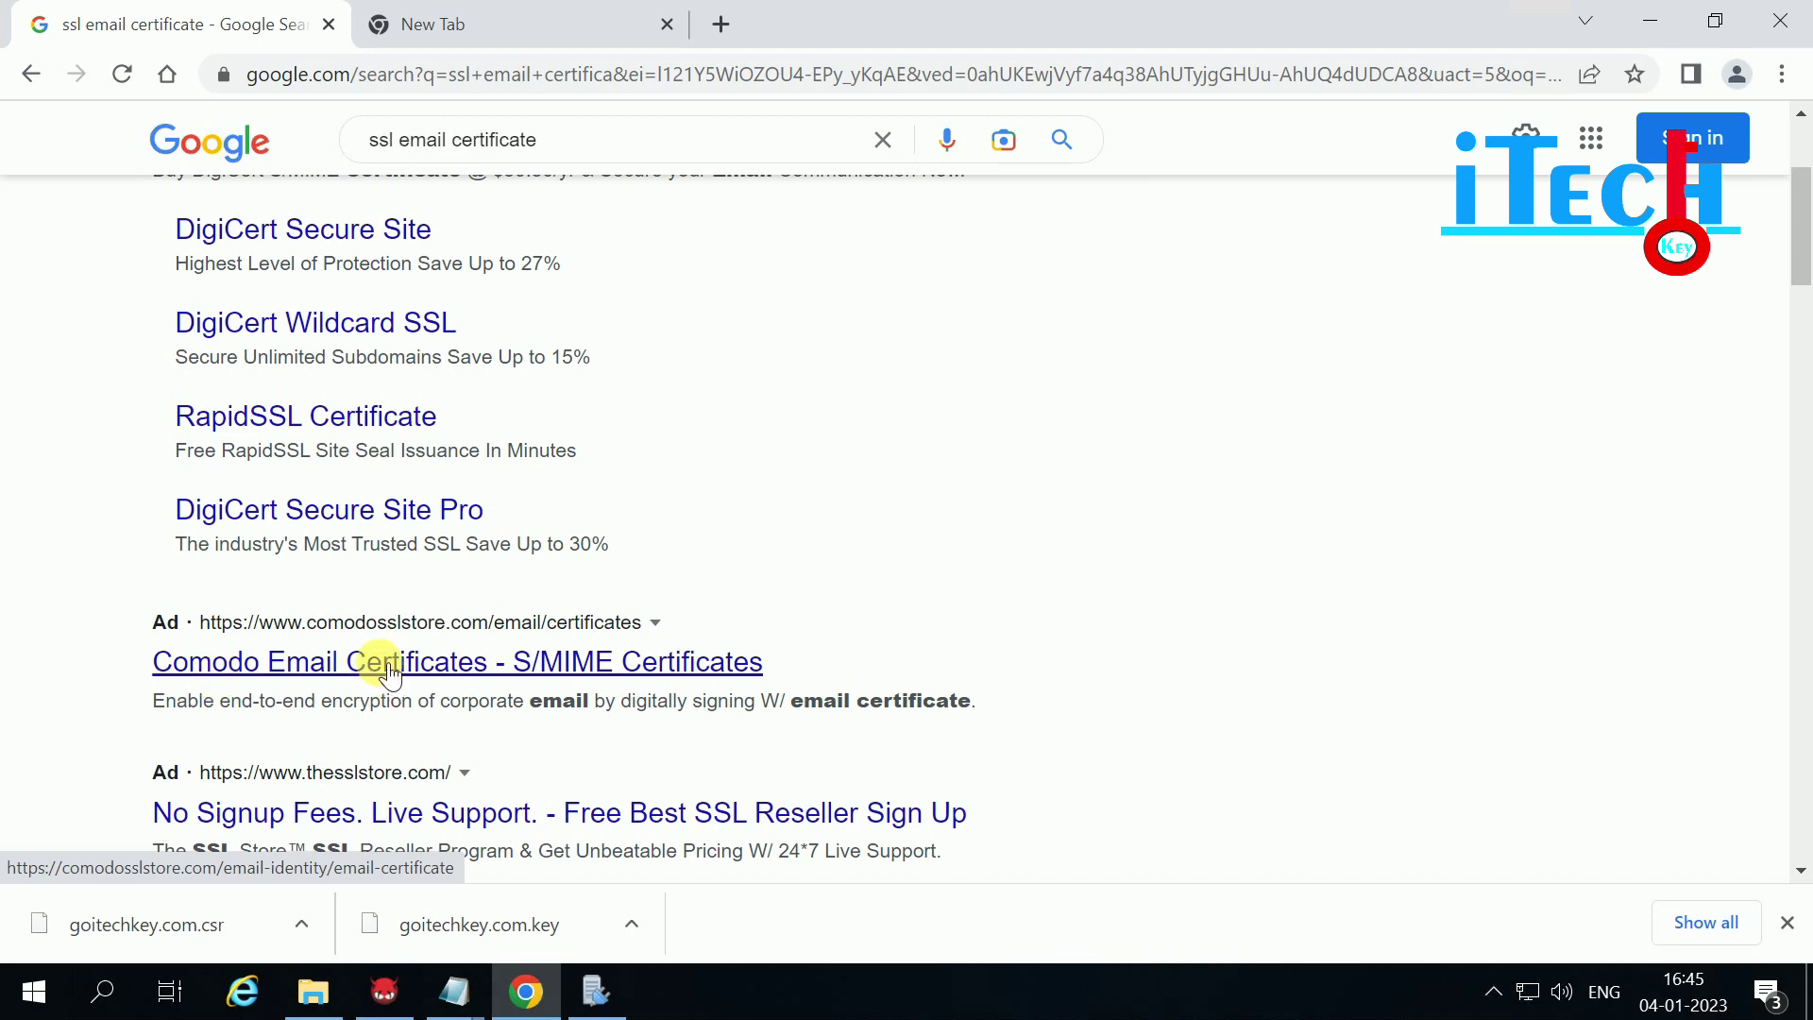
{"action": "right_click", "coordinate": [383, 663]}
{"action": "left_click", "coordinate": [477, 686]}
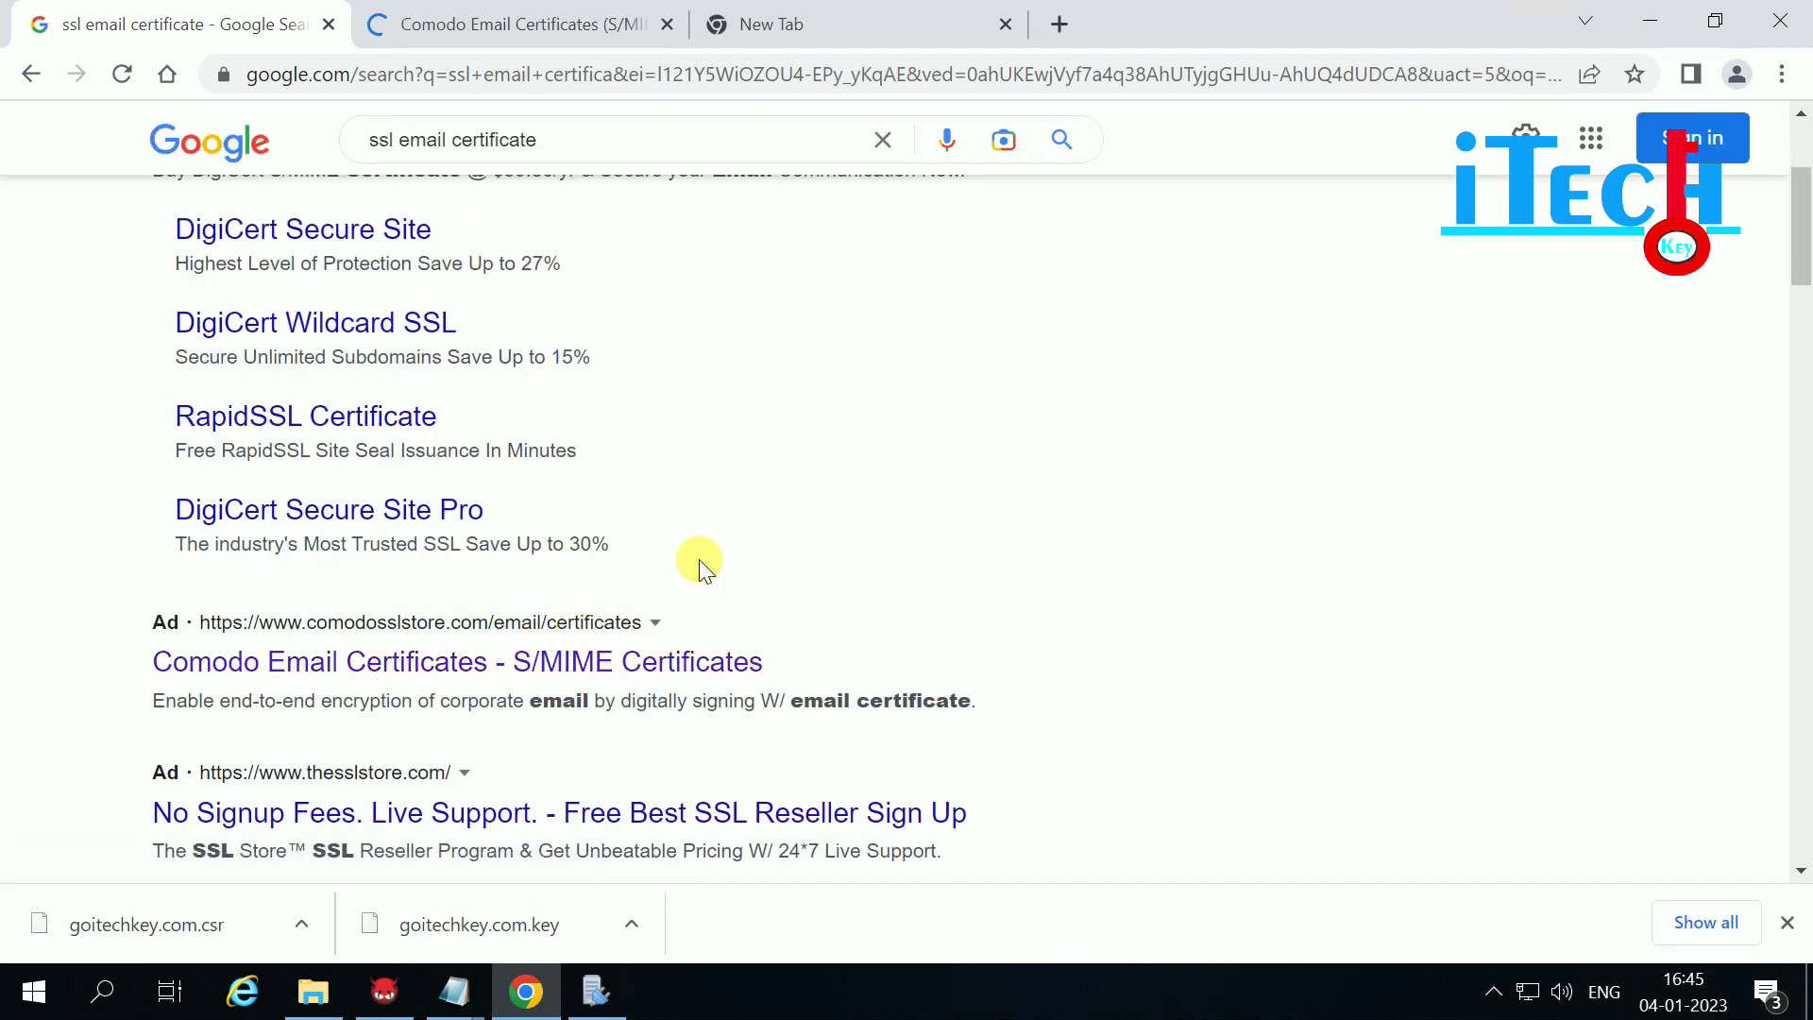
{"action": "scroll", "coordinate": [699, 565], "scroll_direction": "down", "scroll_amount": 3}
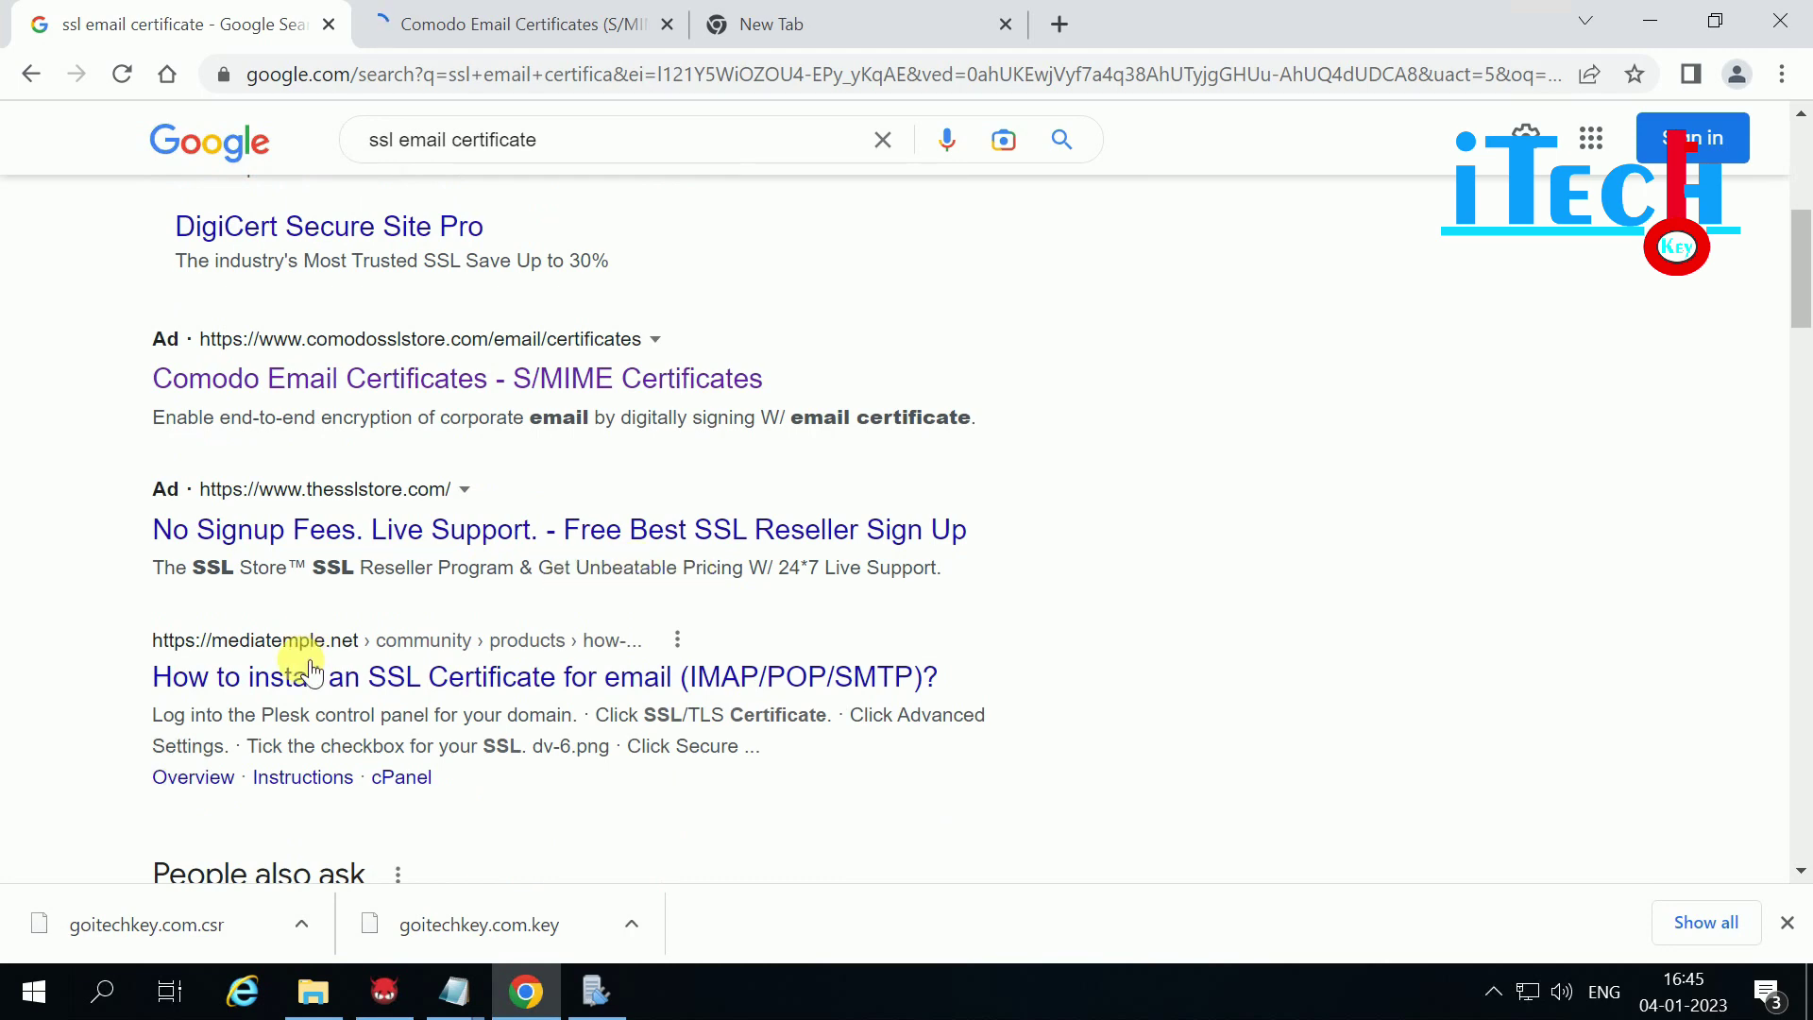
{"action": "scroll", "coordinate": [378, 703], "scroll_direction": "down", "scroll_amount": 3}
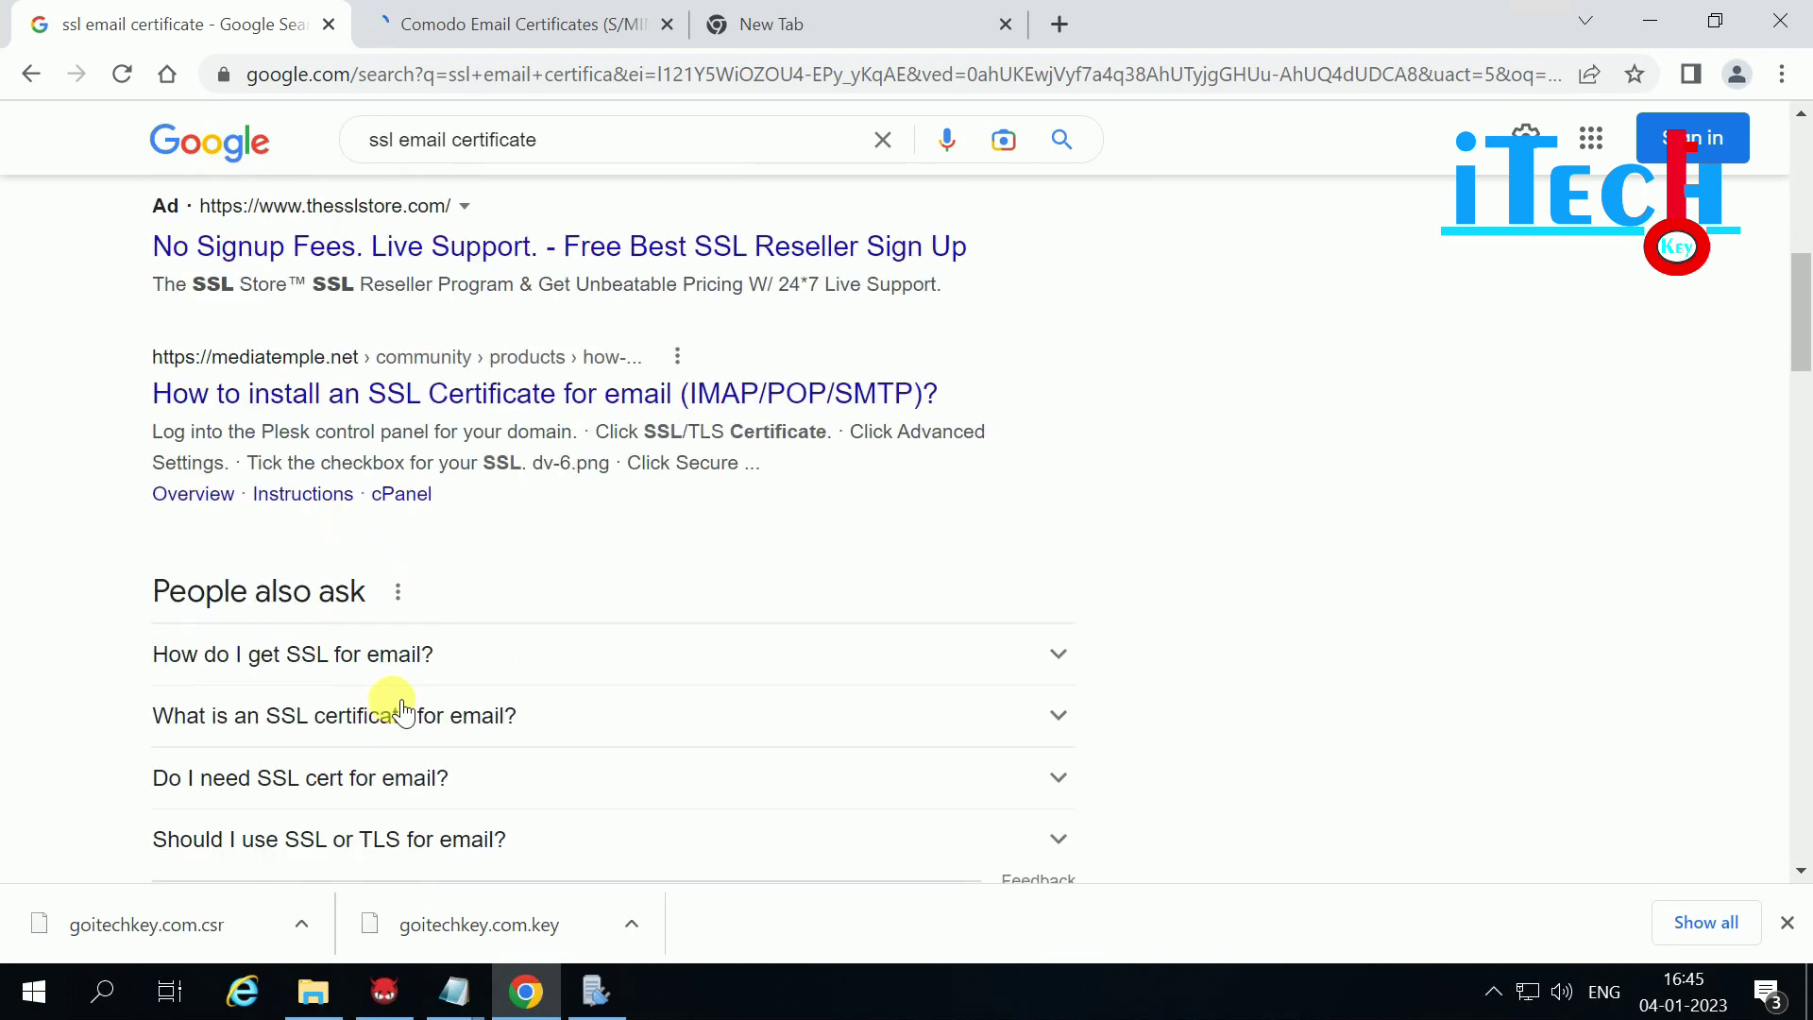
{"action": "scroll", "coordinate": [395, 708], "scroll_direction": "up", "scroll_amount": 6}
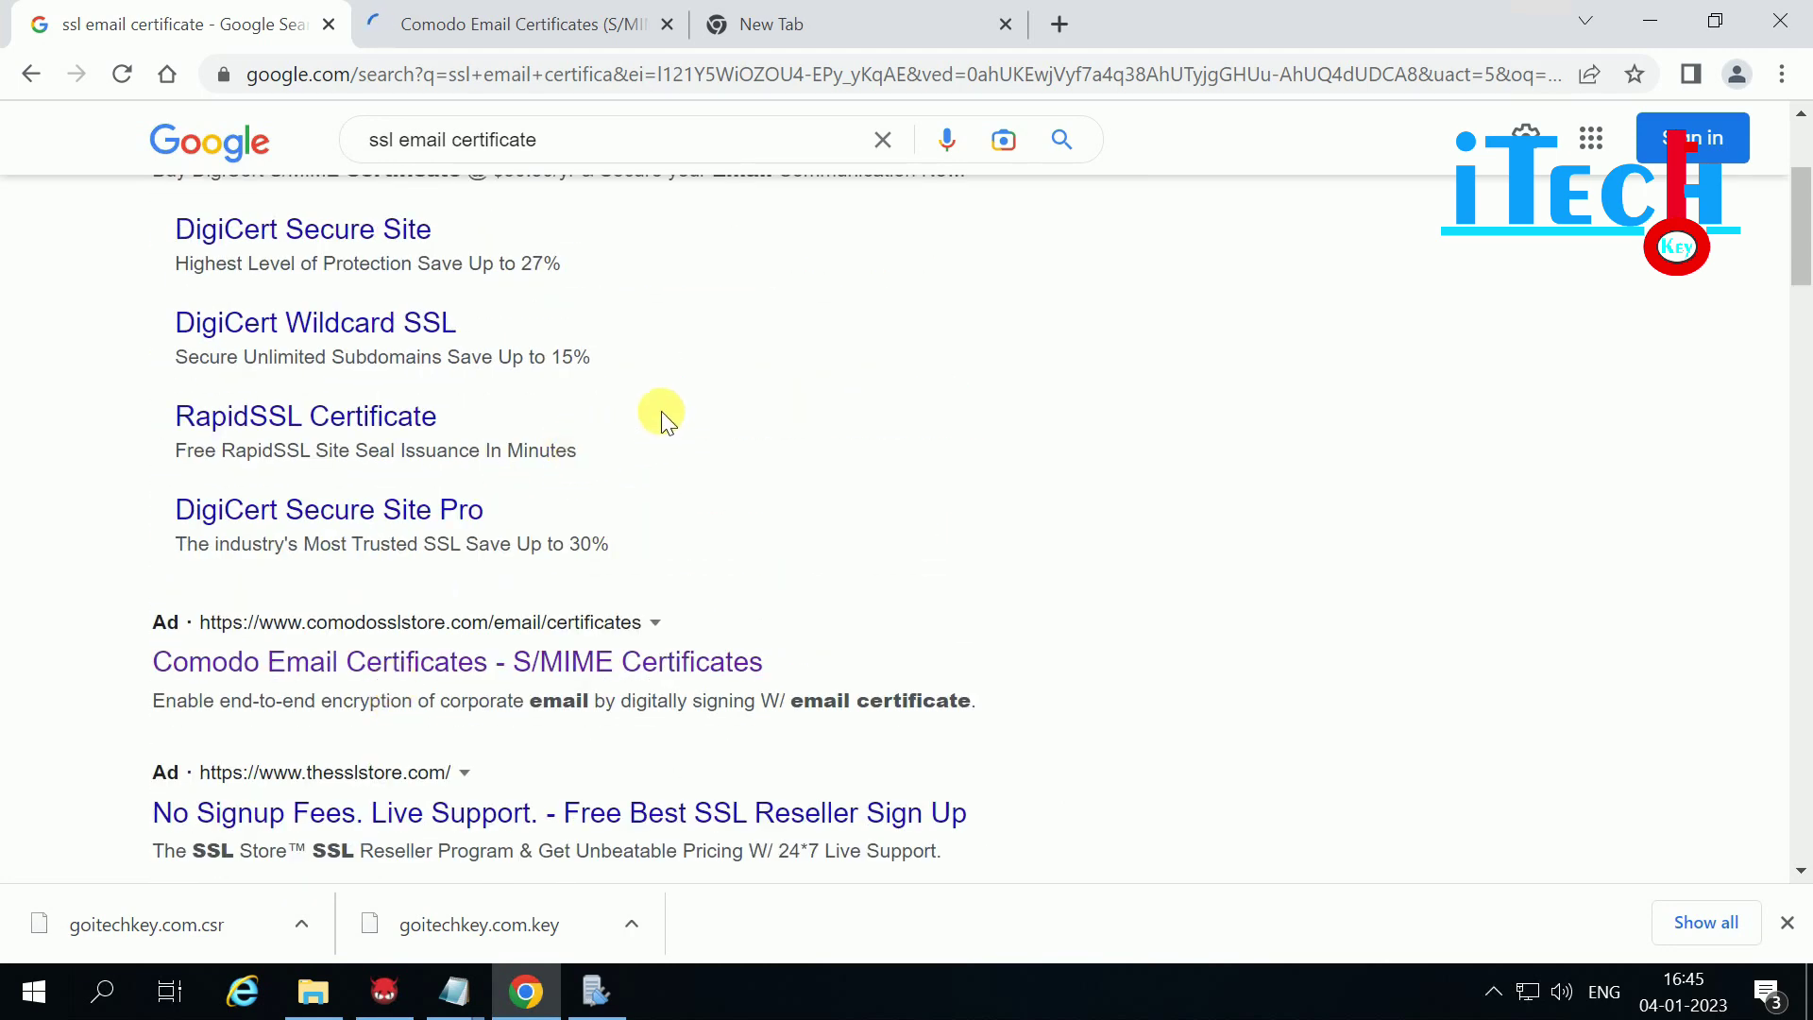
{"action": "left_click", "coordinate": [524, 19]}
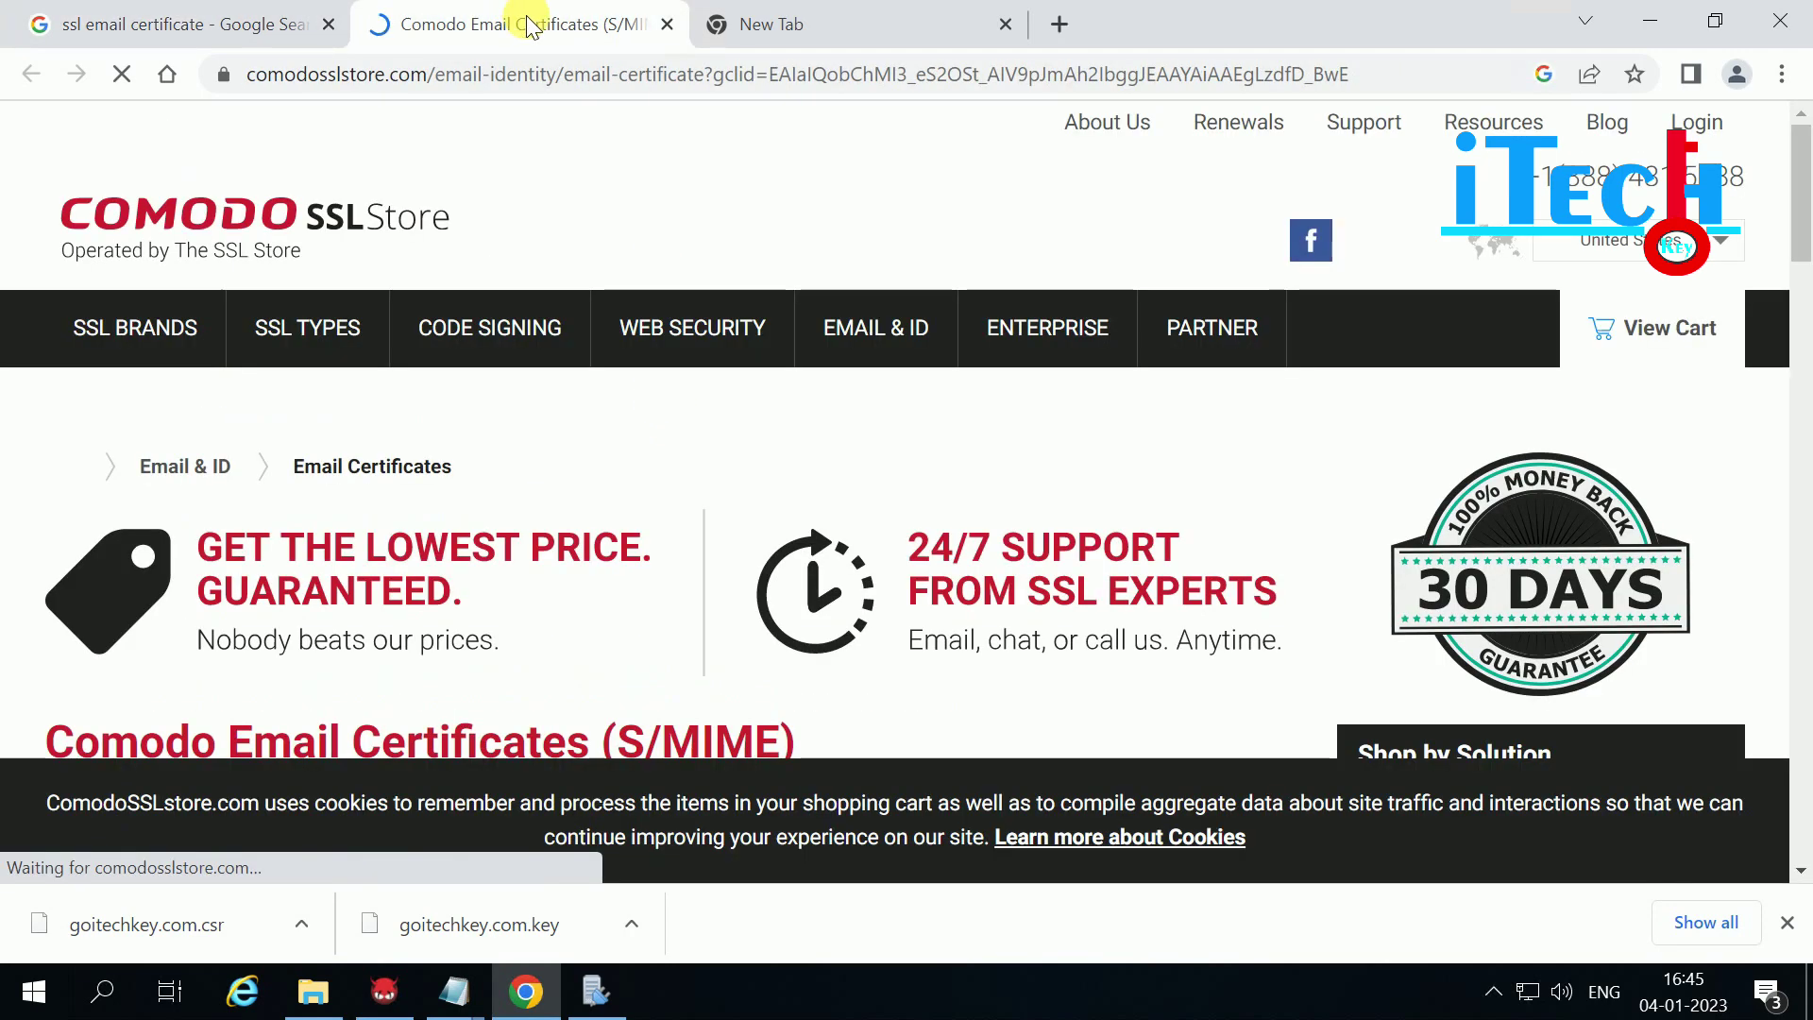
Step: Look over the Comodo SSL Store page and the SSL types it offers
{"action": "scroll", "coordinate": [834, 457], "scroll_direction": "down", "scroll_amount": 2}
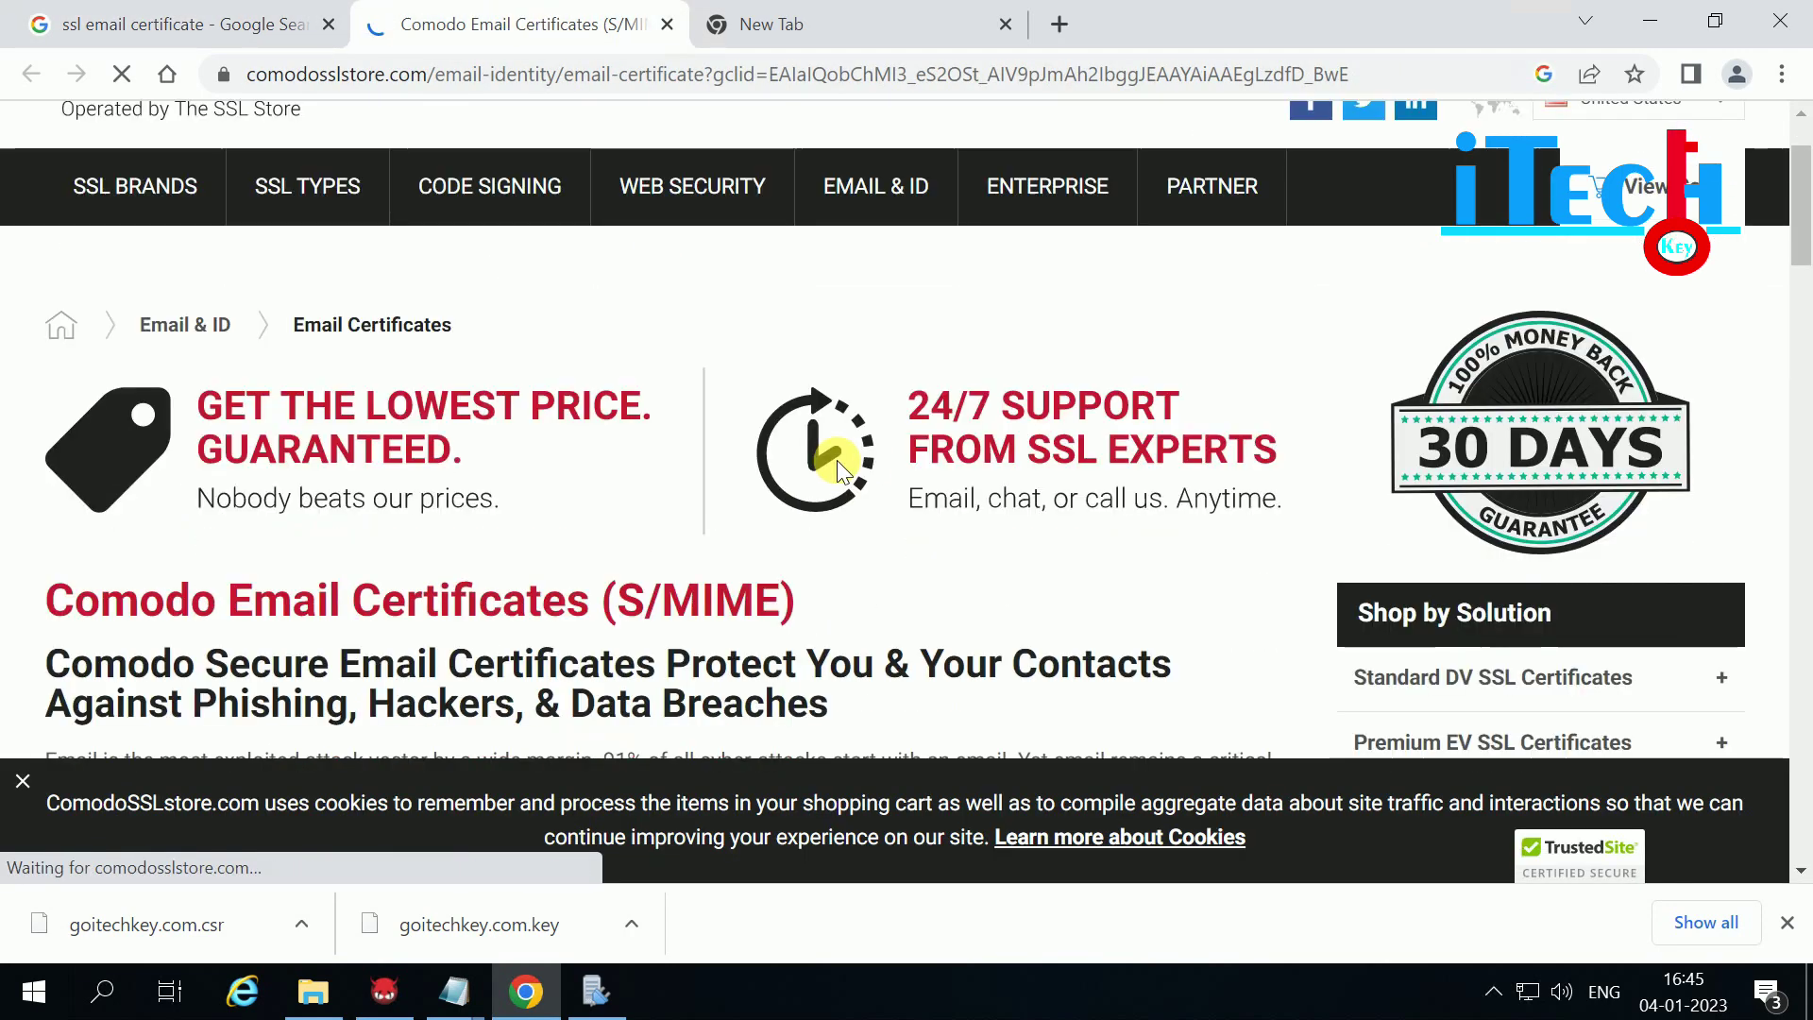
{"action": "scroll", "coordinate": [837, 461], "scroll_direction": "up", "scroll_amount": 1}
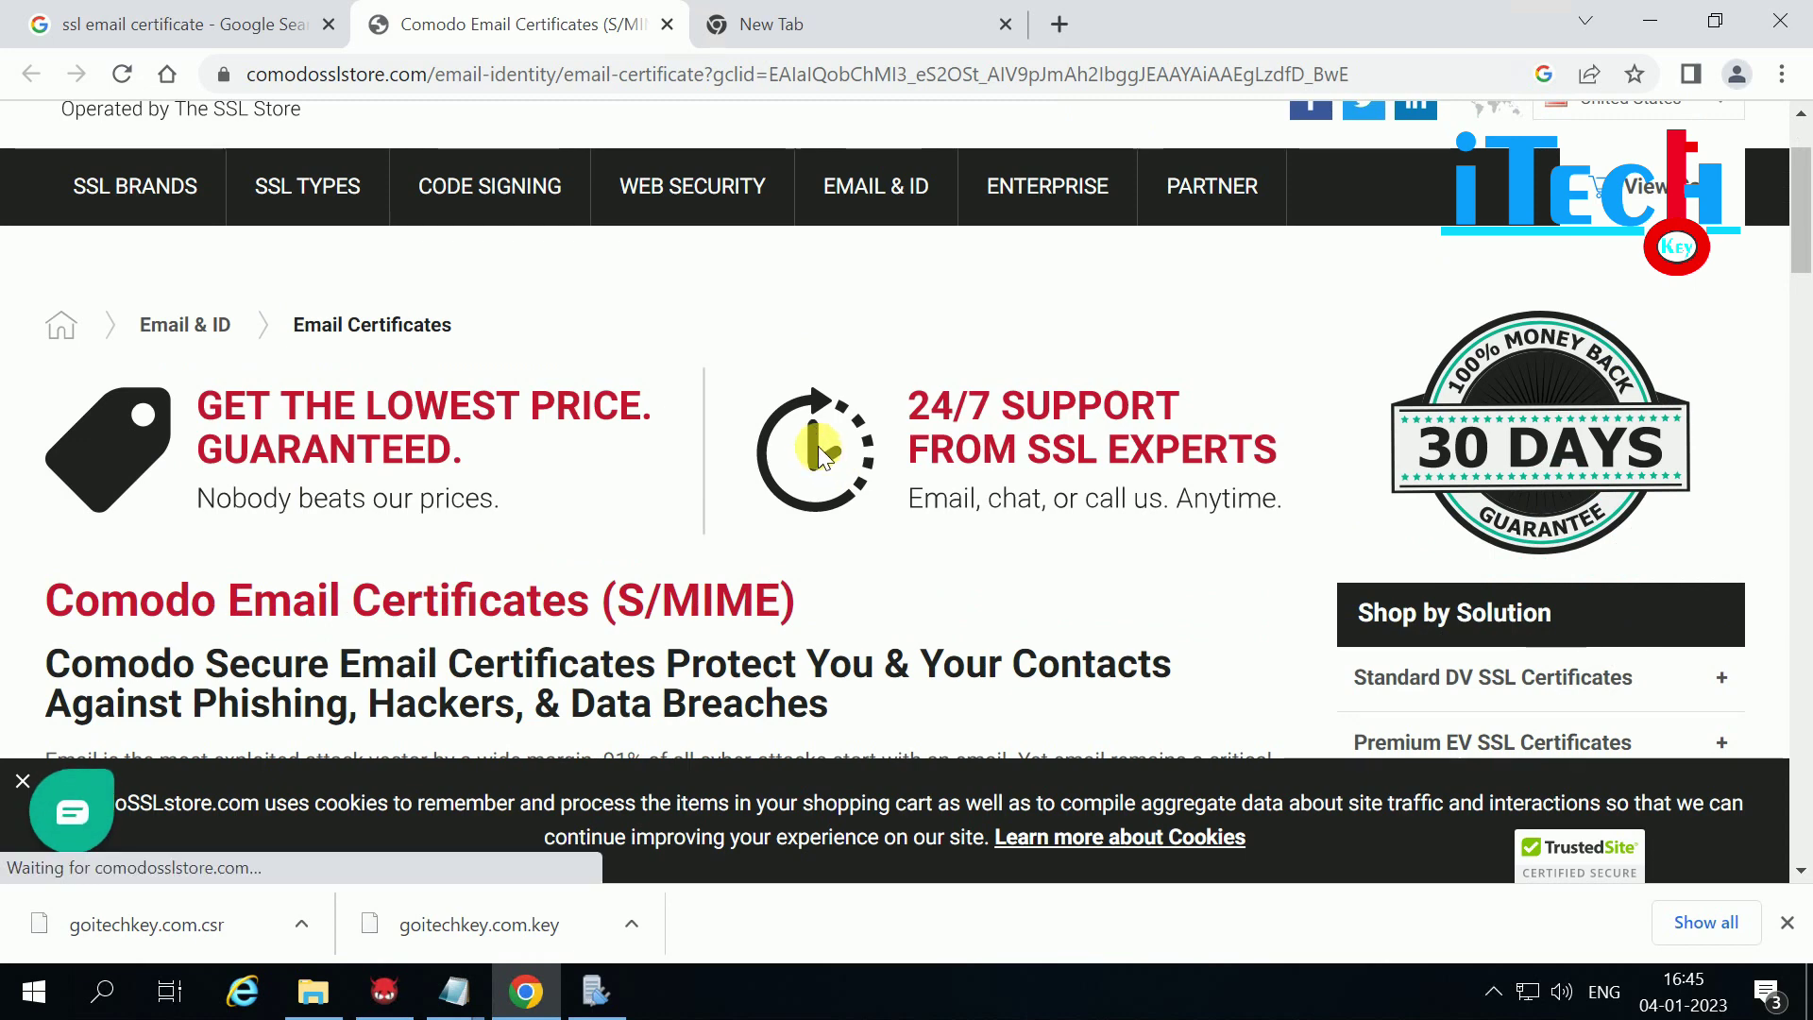
{"action": "scroll", "coordinate": [818, 446], "scroll_direction": "up", "scroll_amount": 1}
{"action": "mouse_move", "coordinate": [271, 364]}
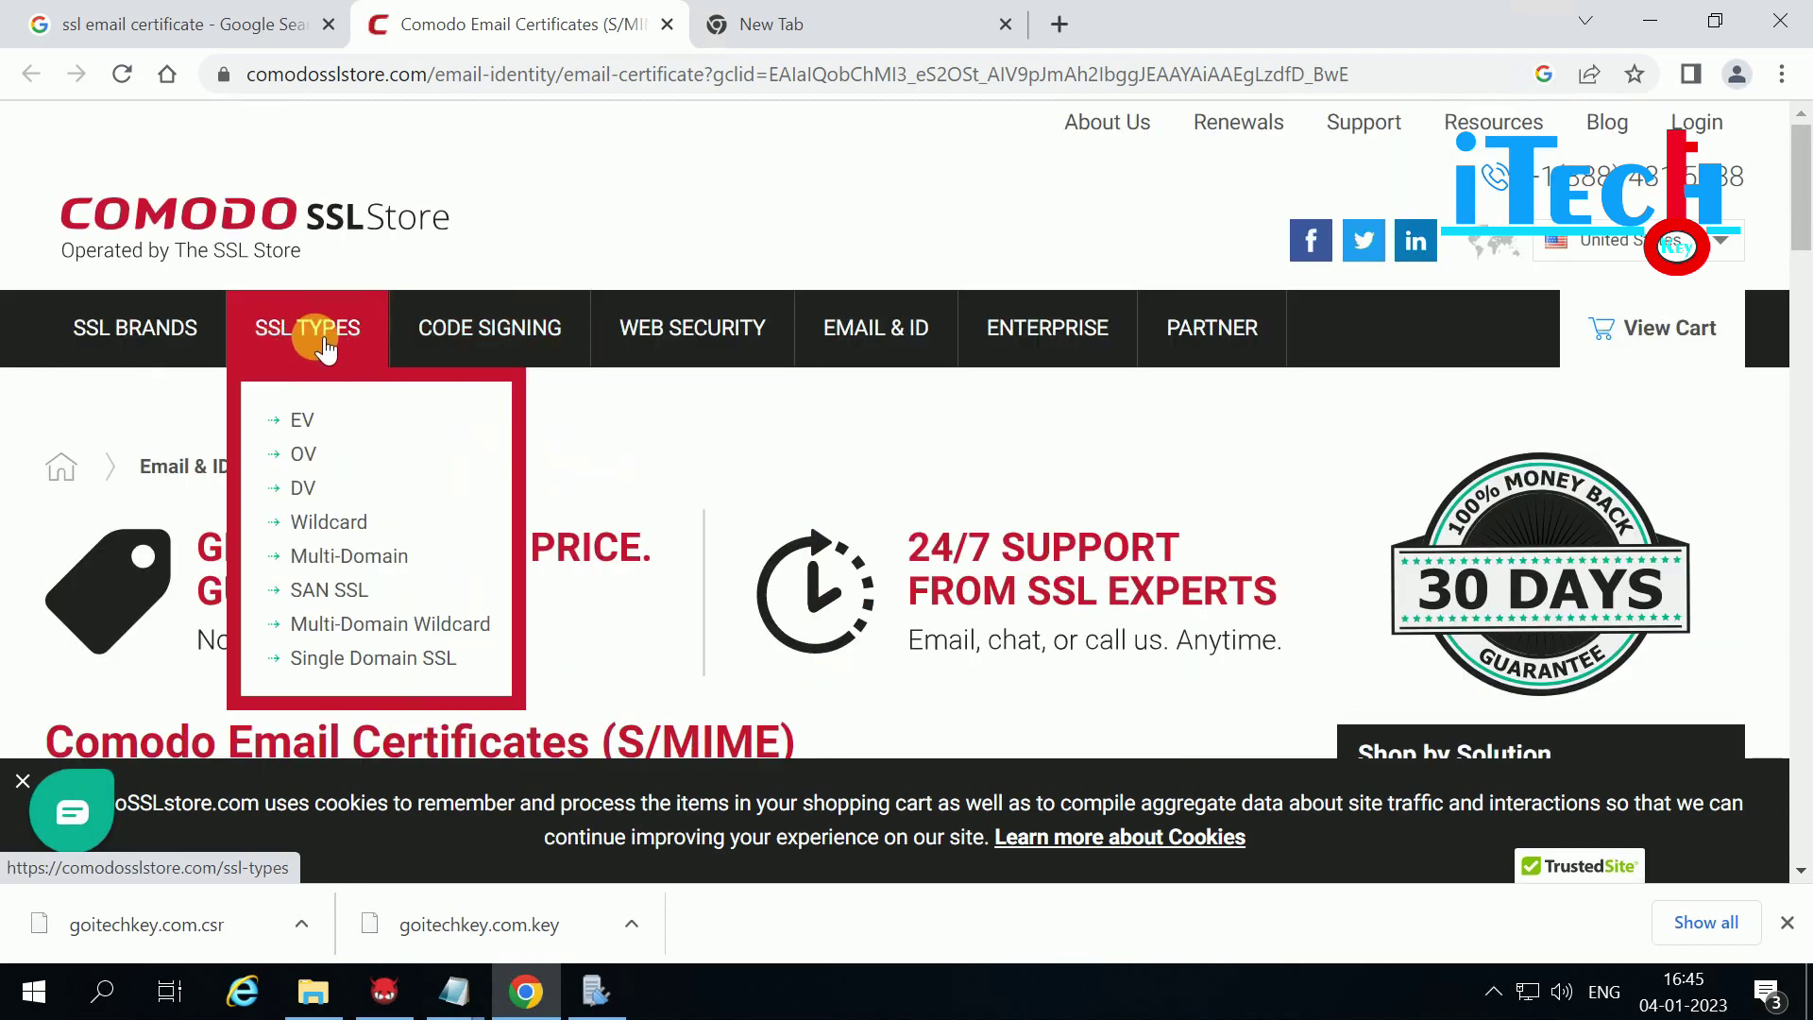
{"action": "left_click", "coordinate": [588, 993]}
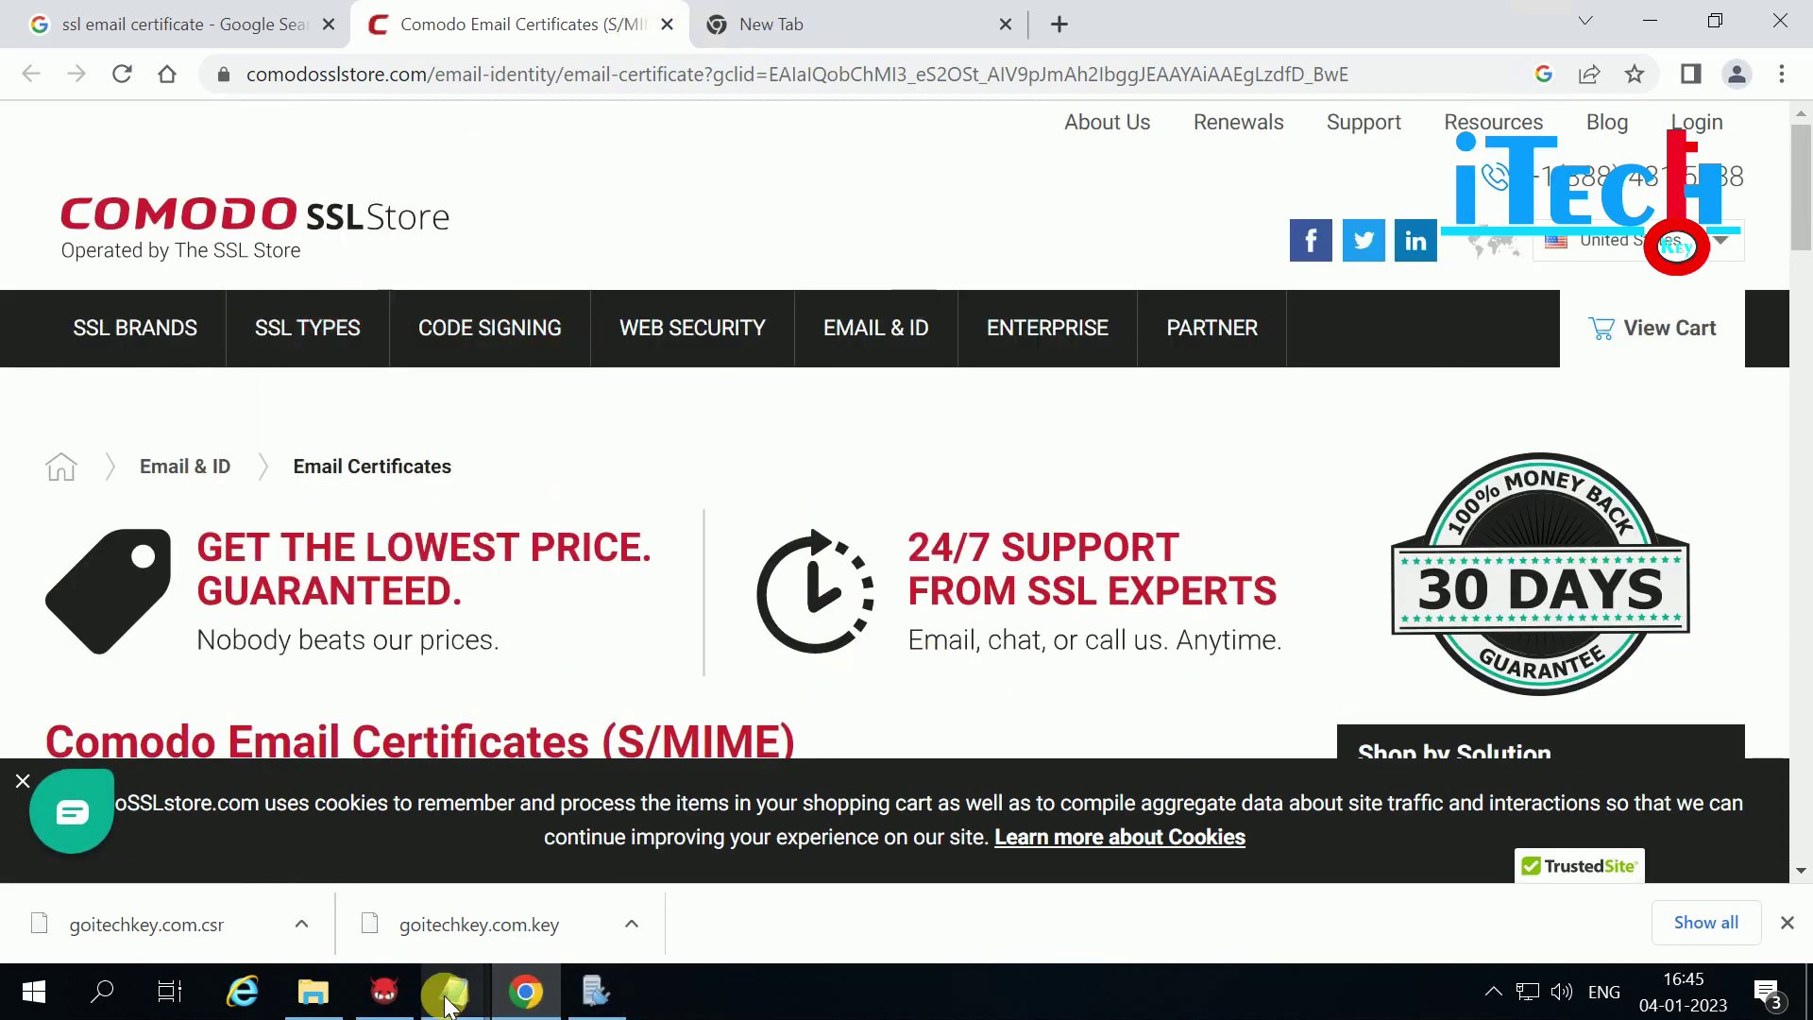
{"action": "mouse_move", "coordinate": [490, 967]}
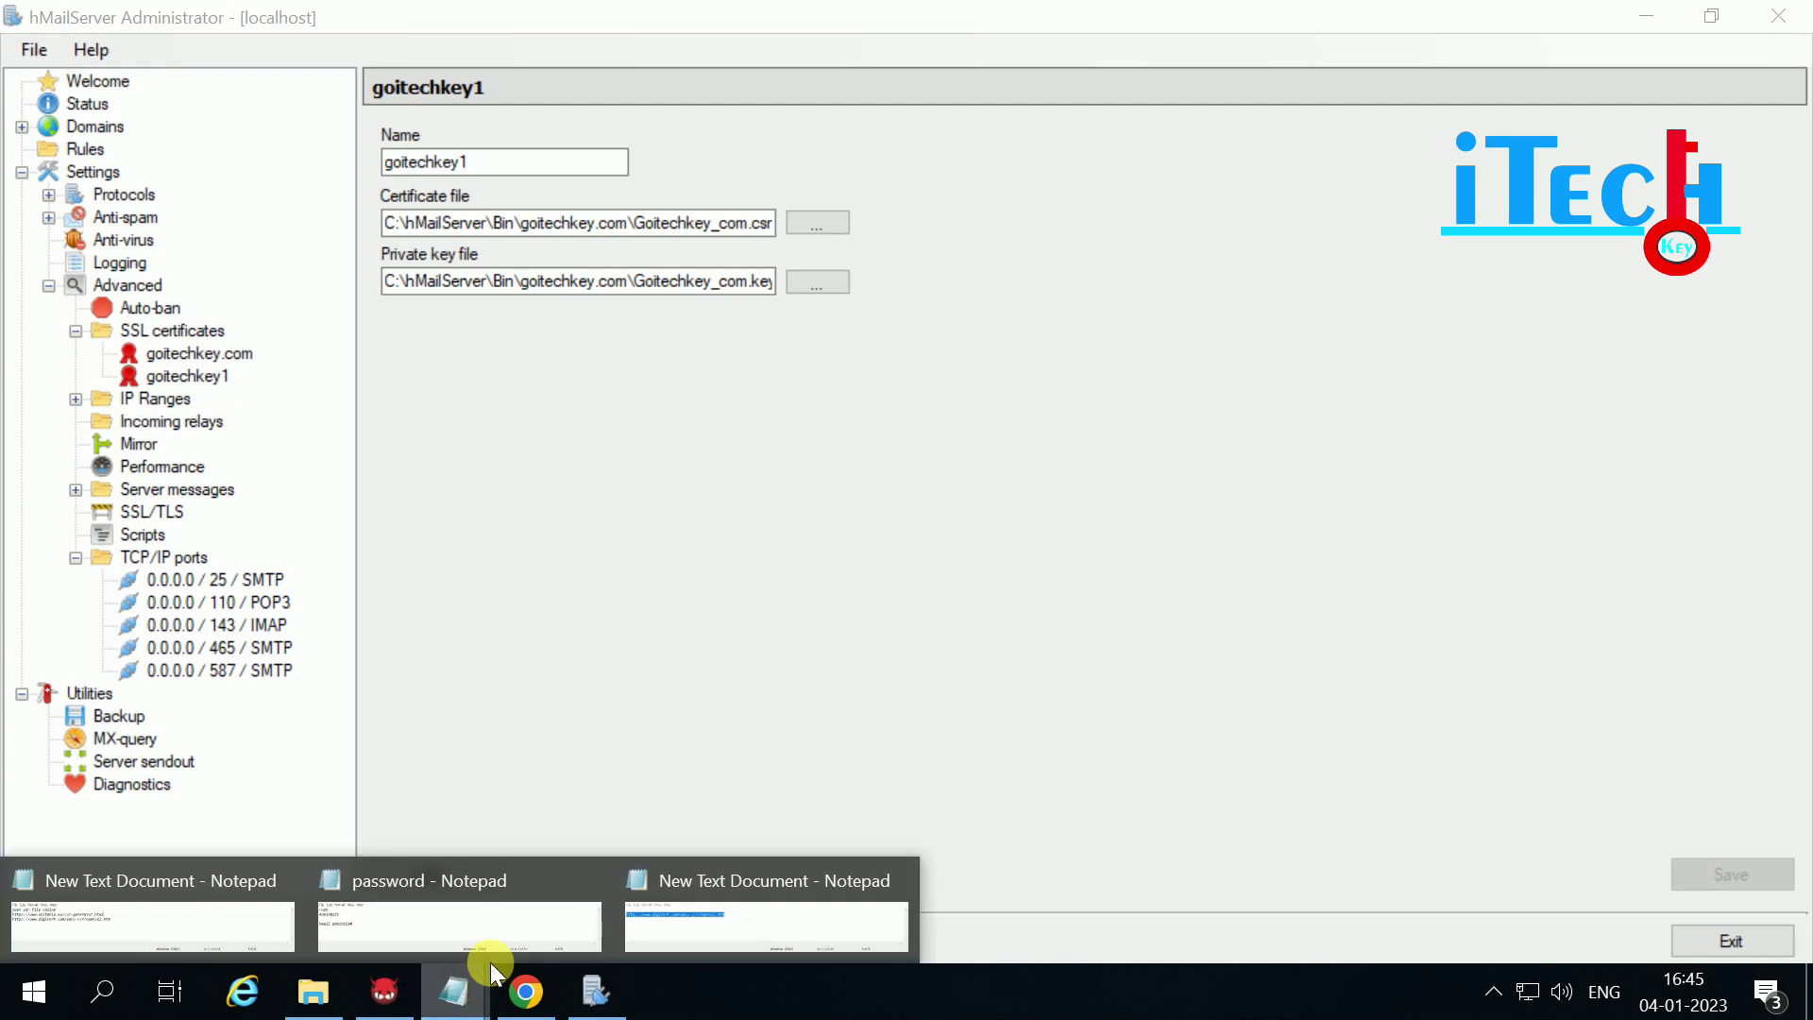
{"action": "left_click", "coordinate": [700, 916]}
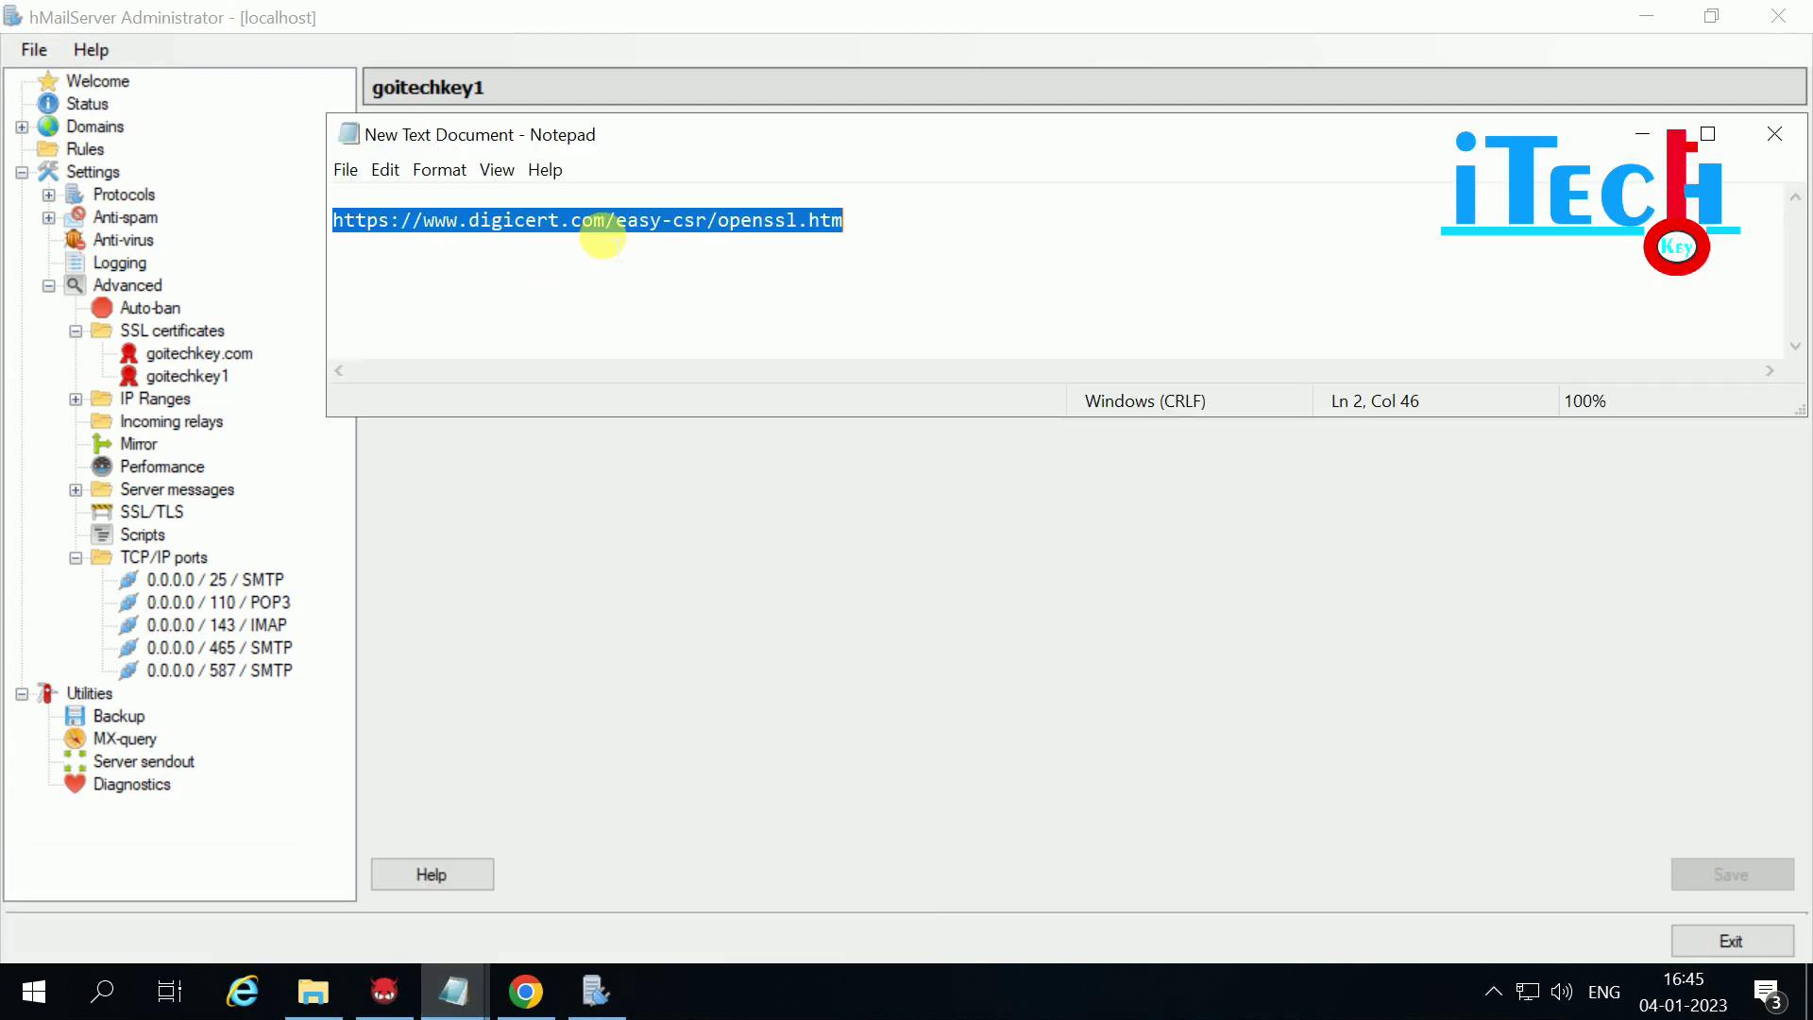
{"action": "left_click", "coordinate": [521, 990]}
{"action": "left_click", "coordinate": [772, 37]}
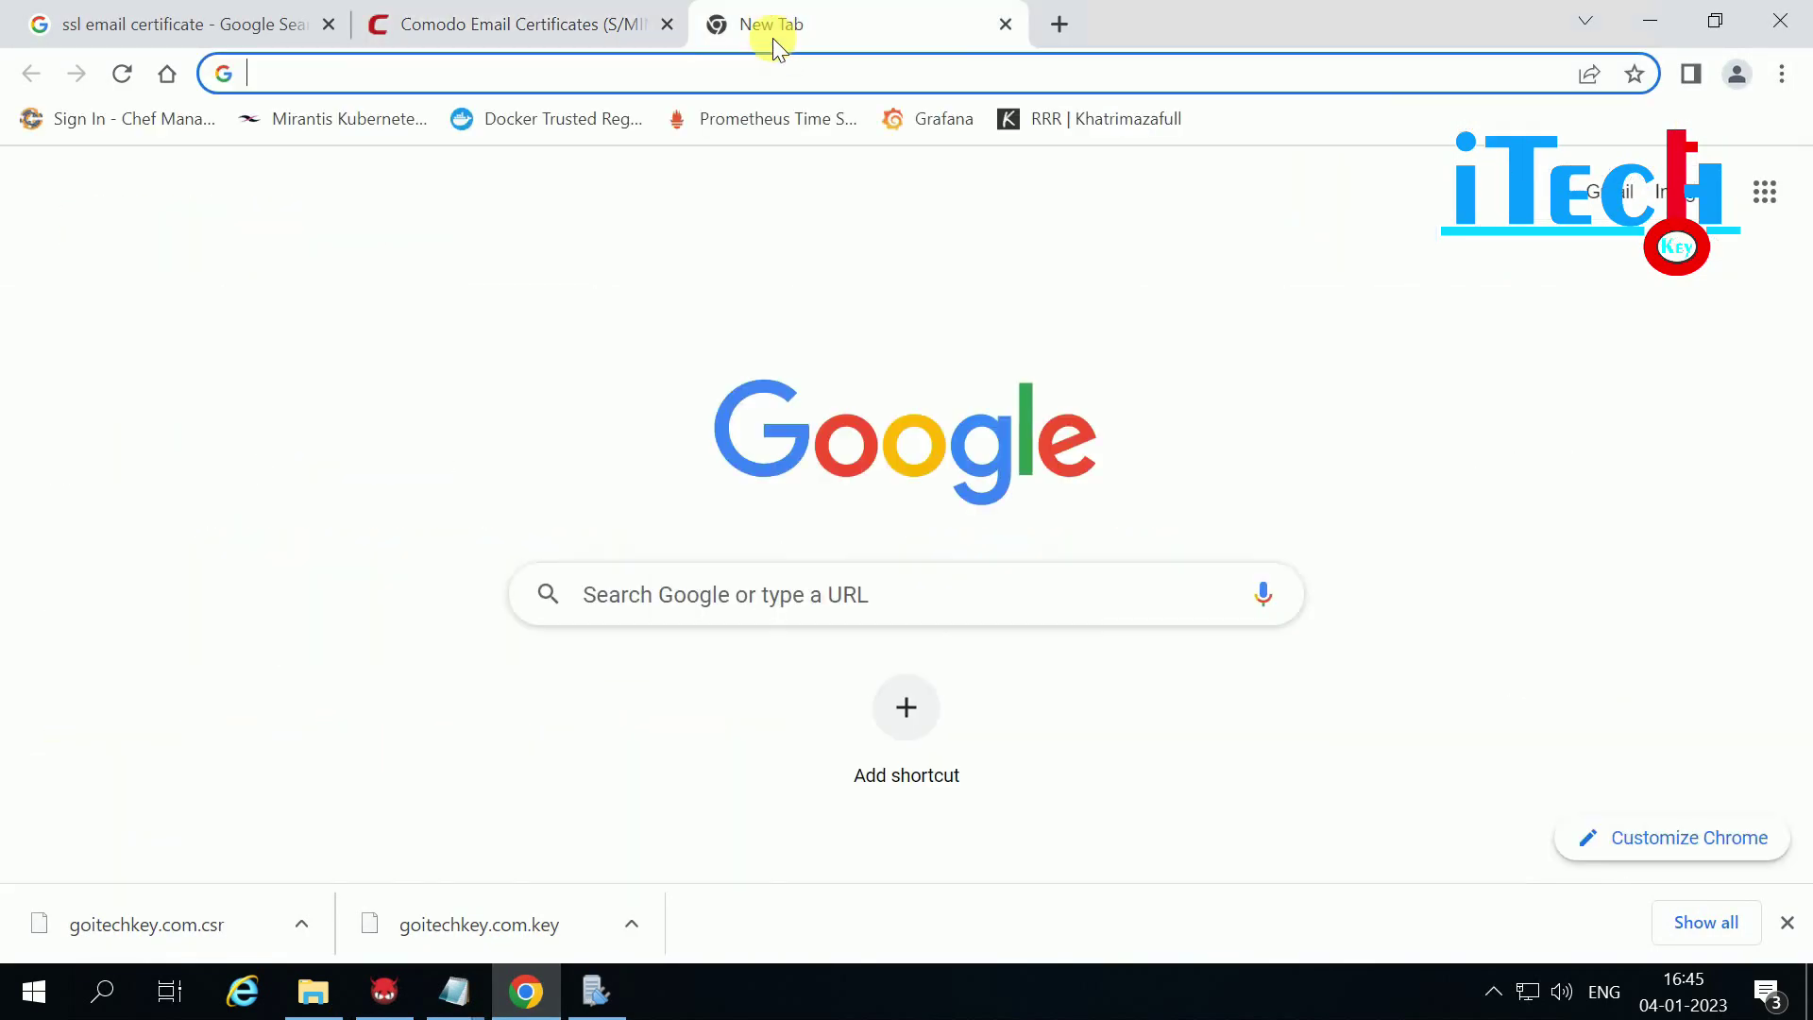
{"action": "type", "text": "https://www.digicert.com/easy-csr/openssl.htm"}
{"action": "key", "text": "Return"}
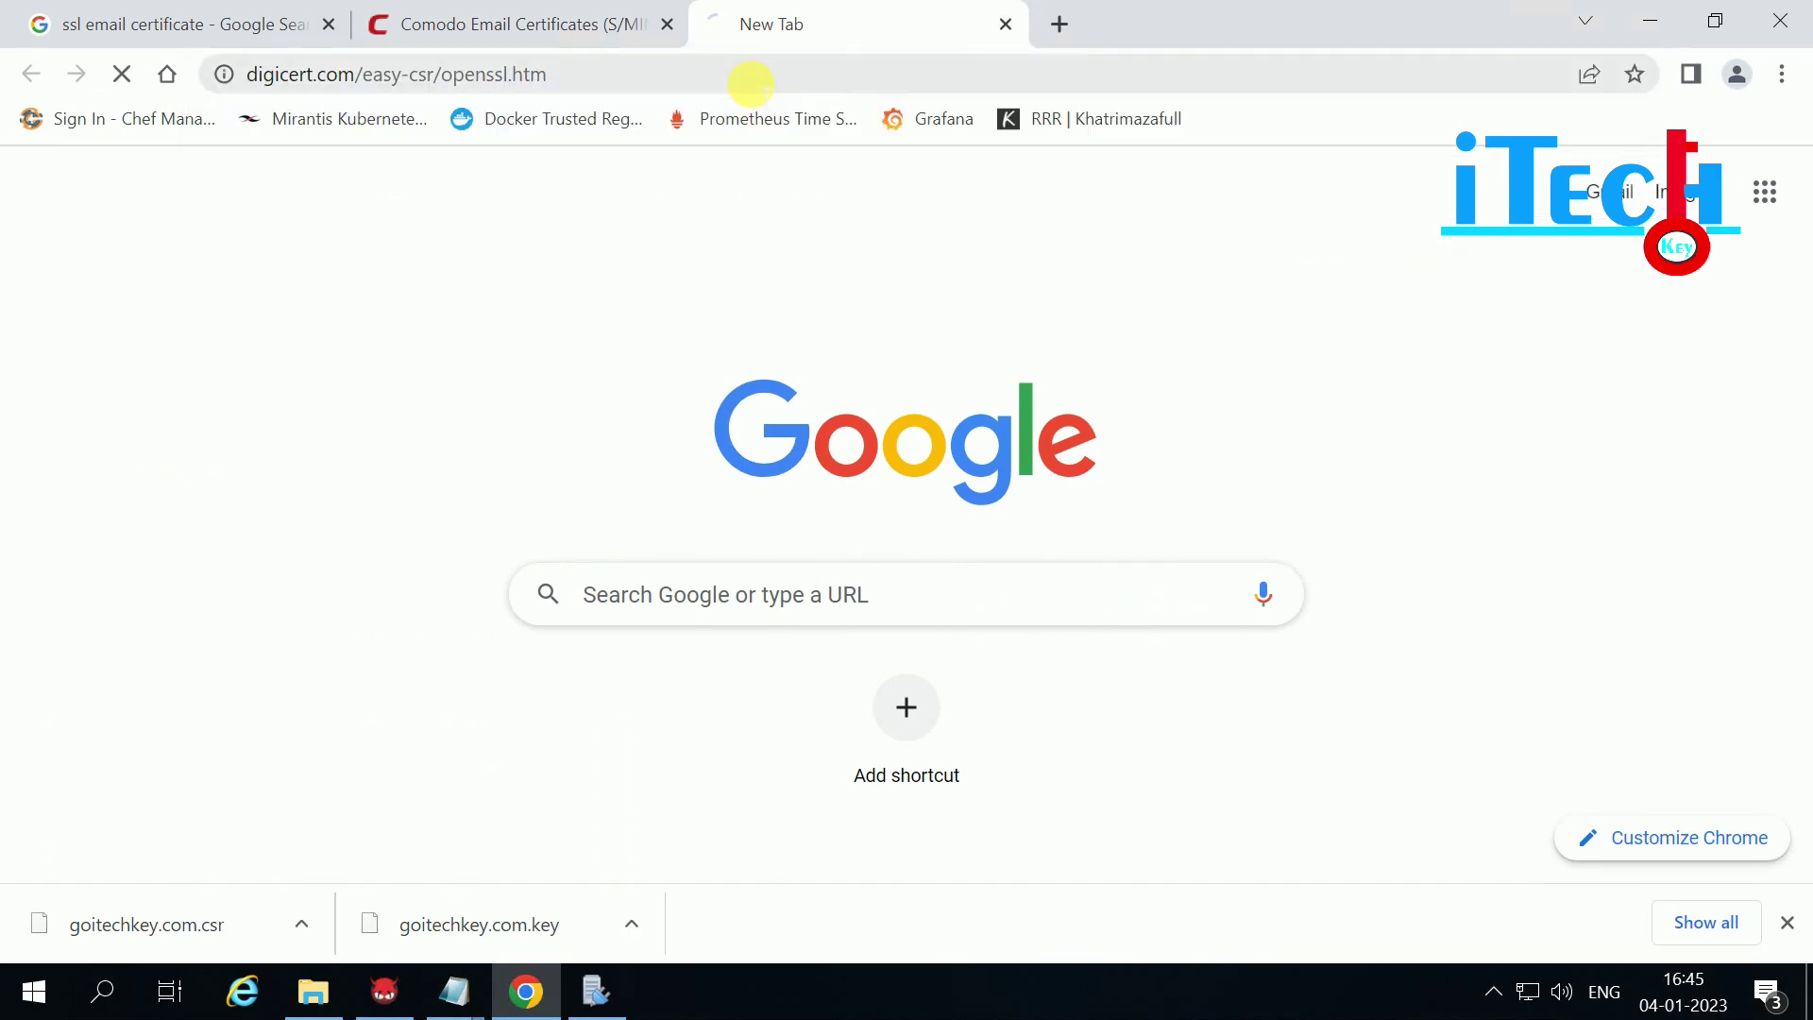
Step: Return to the Comodo SSL Store and open Email Certificates from its Email & ID category
{"action": "left_click", "coordinate": [436, 19]}
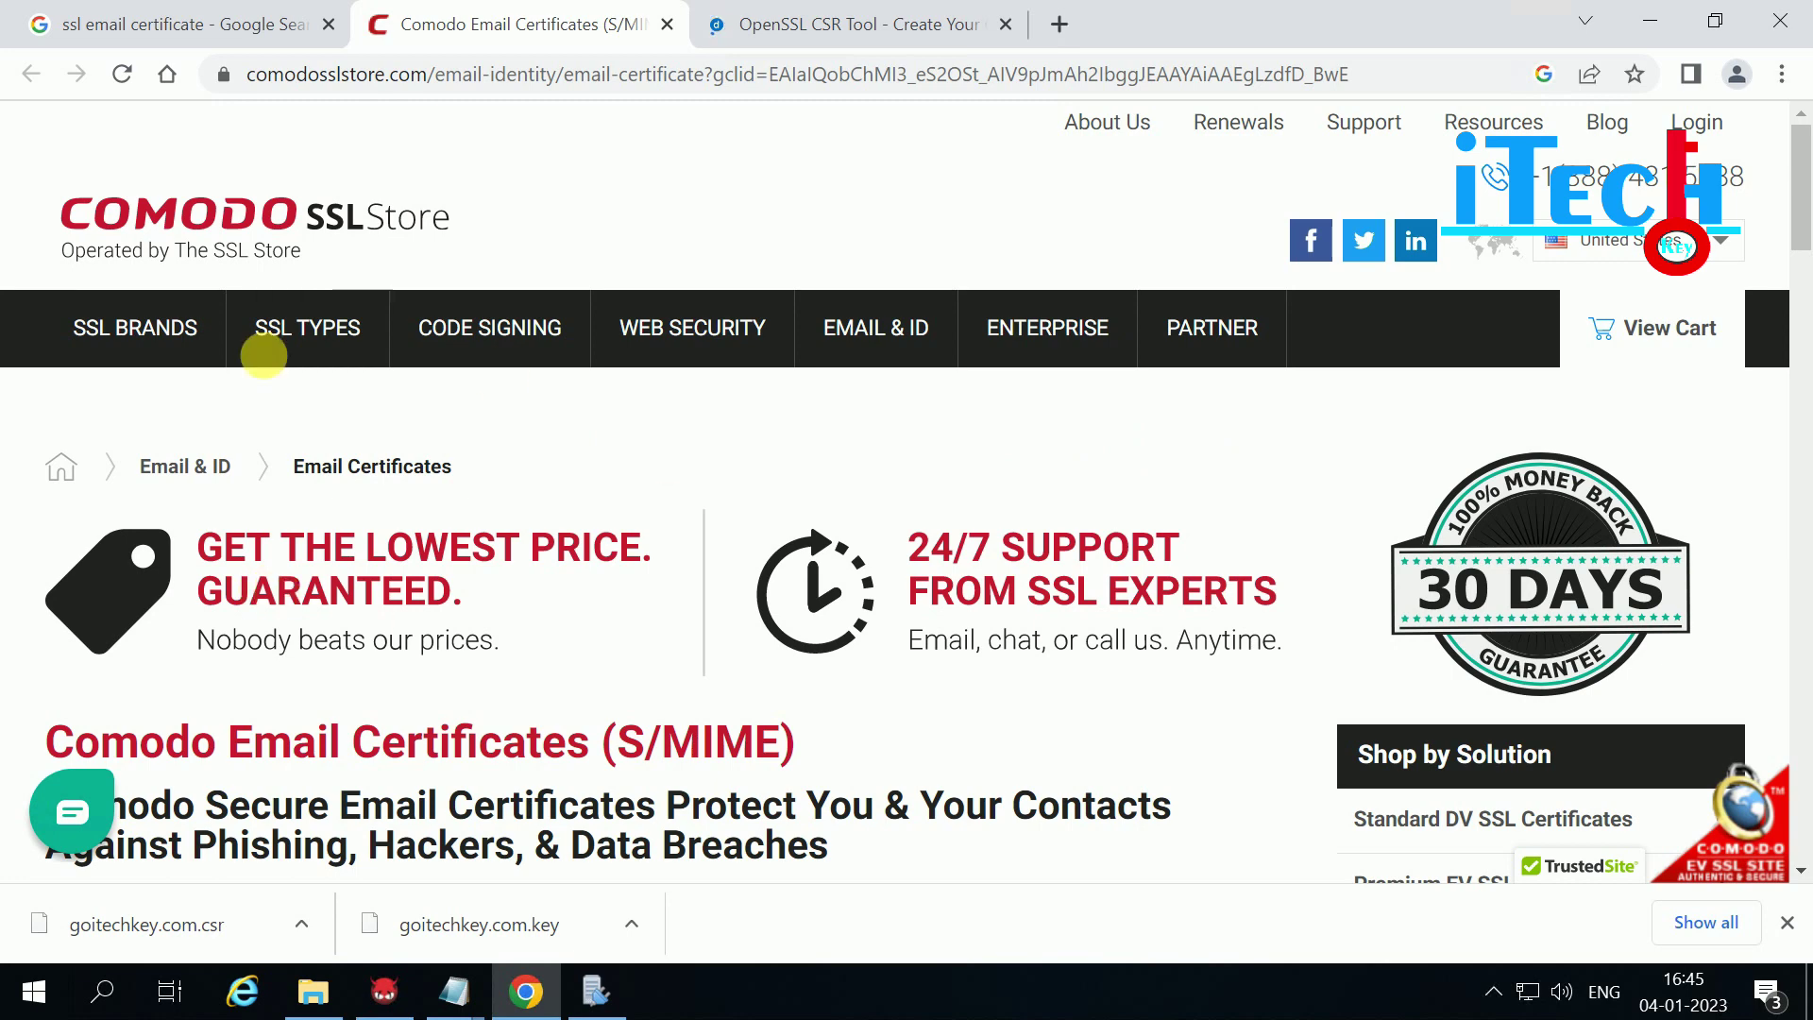
{"action": "mouse_move", "coordinate": [222, 376]}
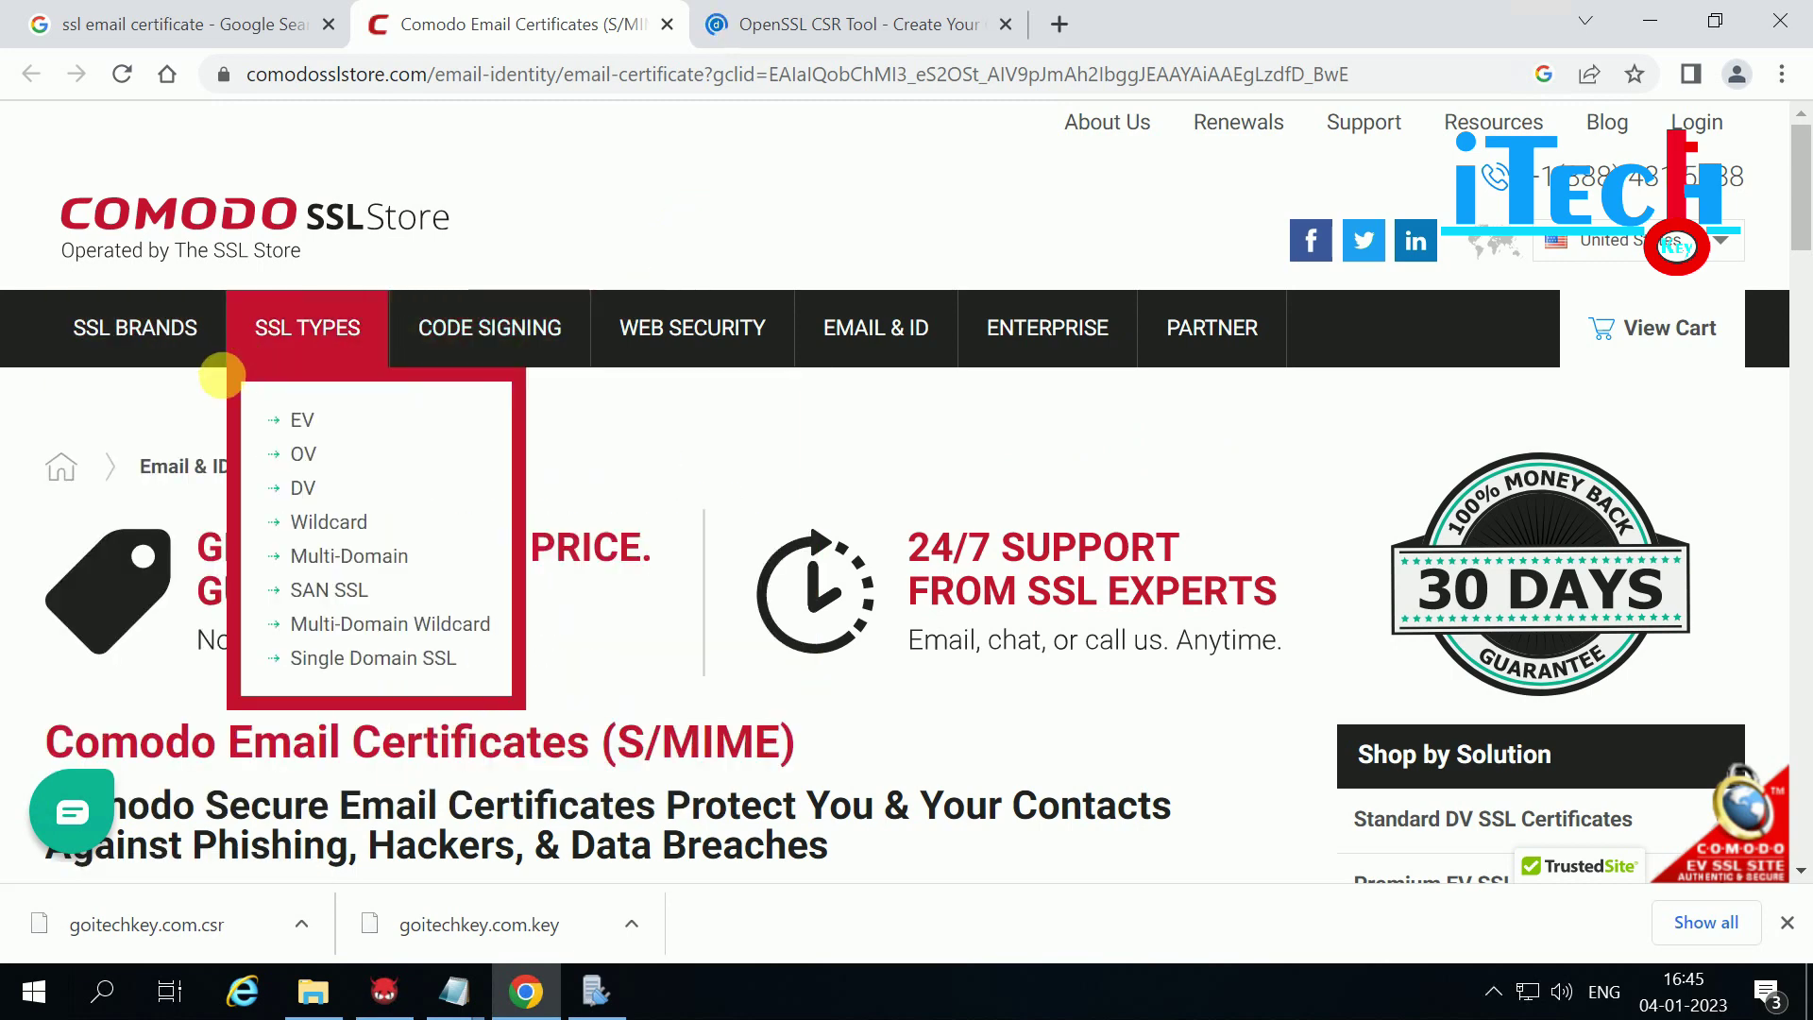
{"action": "mouse_move", "coordinate": [890, 319]}
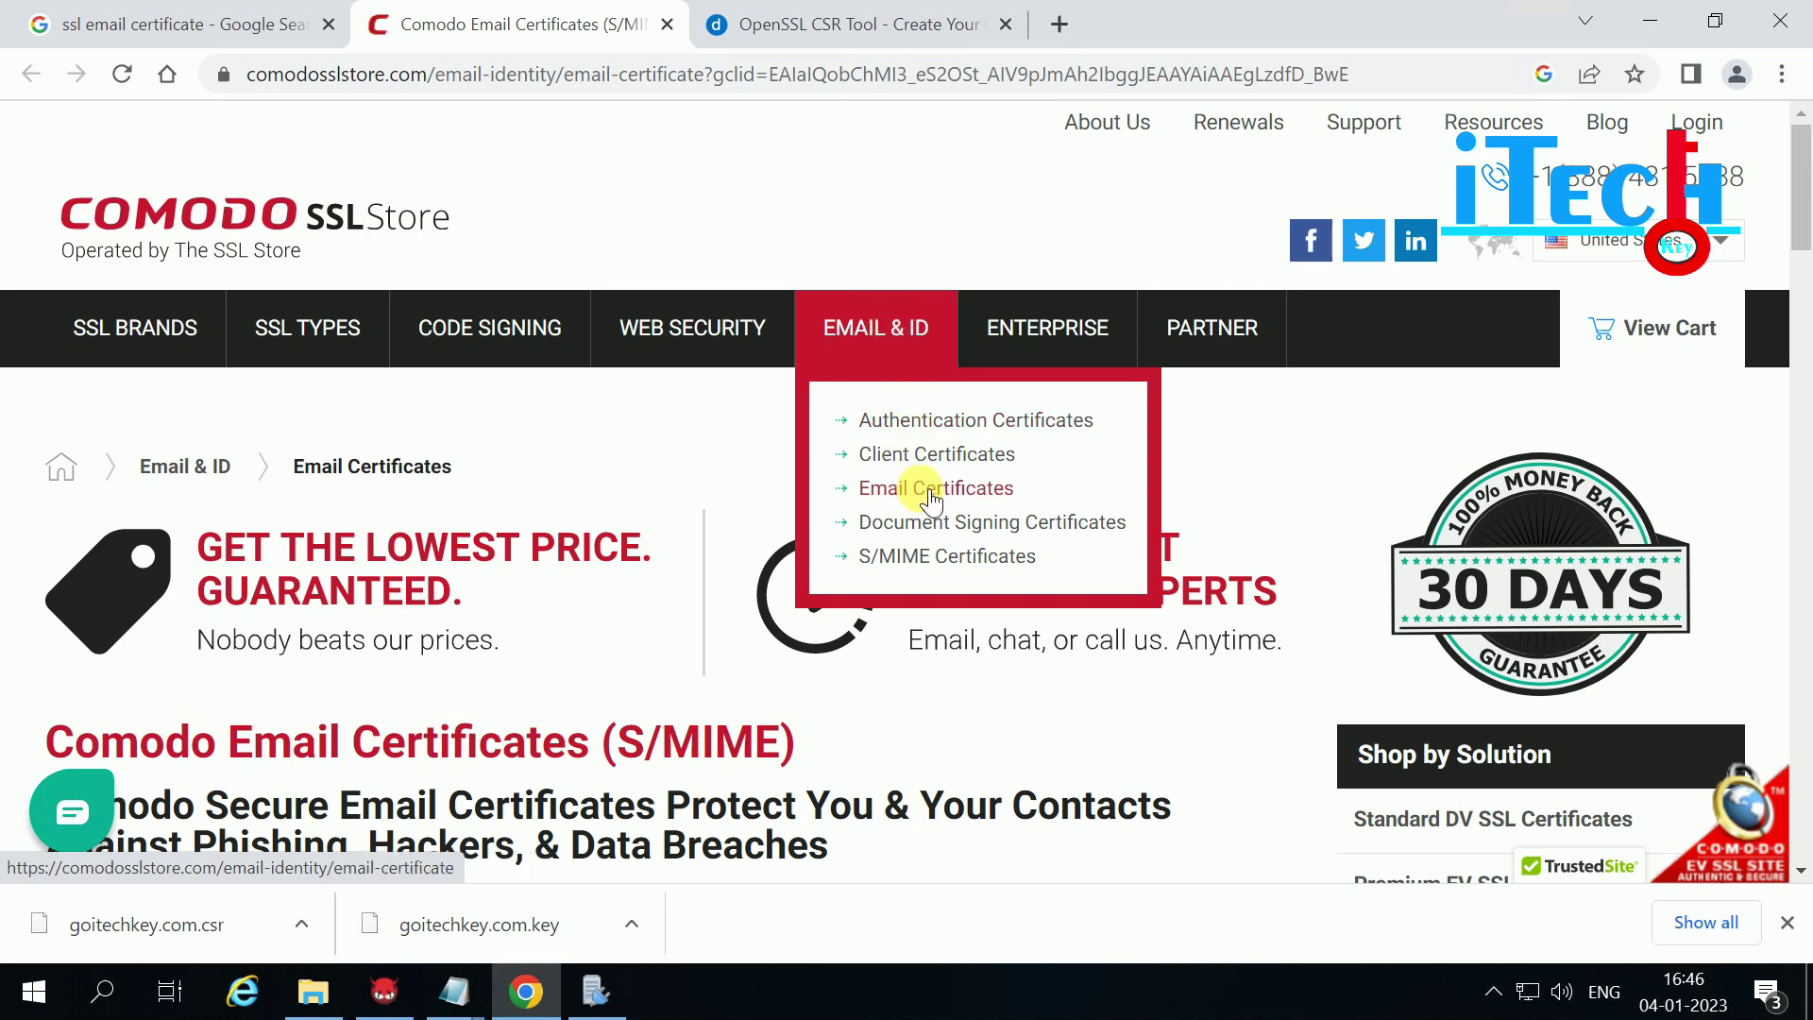
{"action": "left_click", "coordinate": [930, 497]}
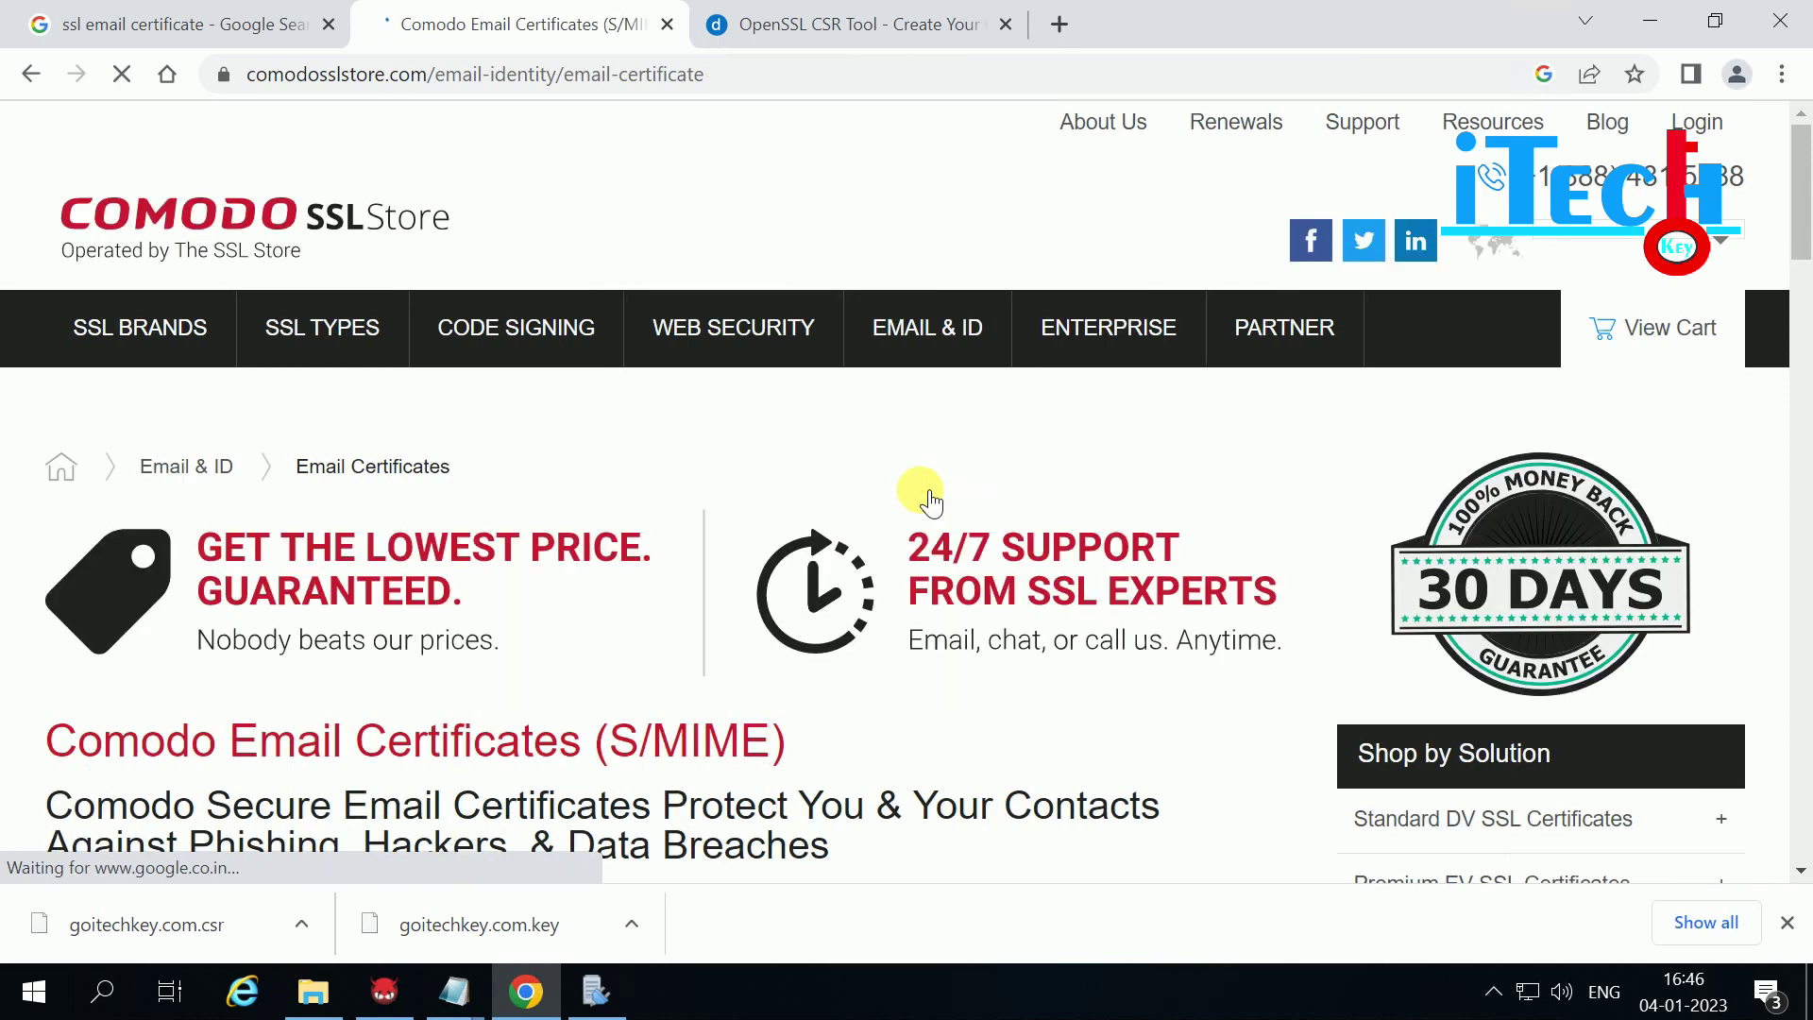
Step: Compare the CPAC Basic, CPAC Pro and CPAC Enterprise plans by price, validation requirements, certificate fields, features and term options
{"action": "scroll", "coordinate": [467, 476], "scroll_direction": "down", "scroll_amount": 5}
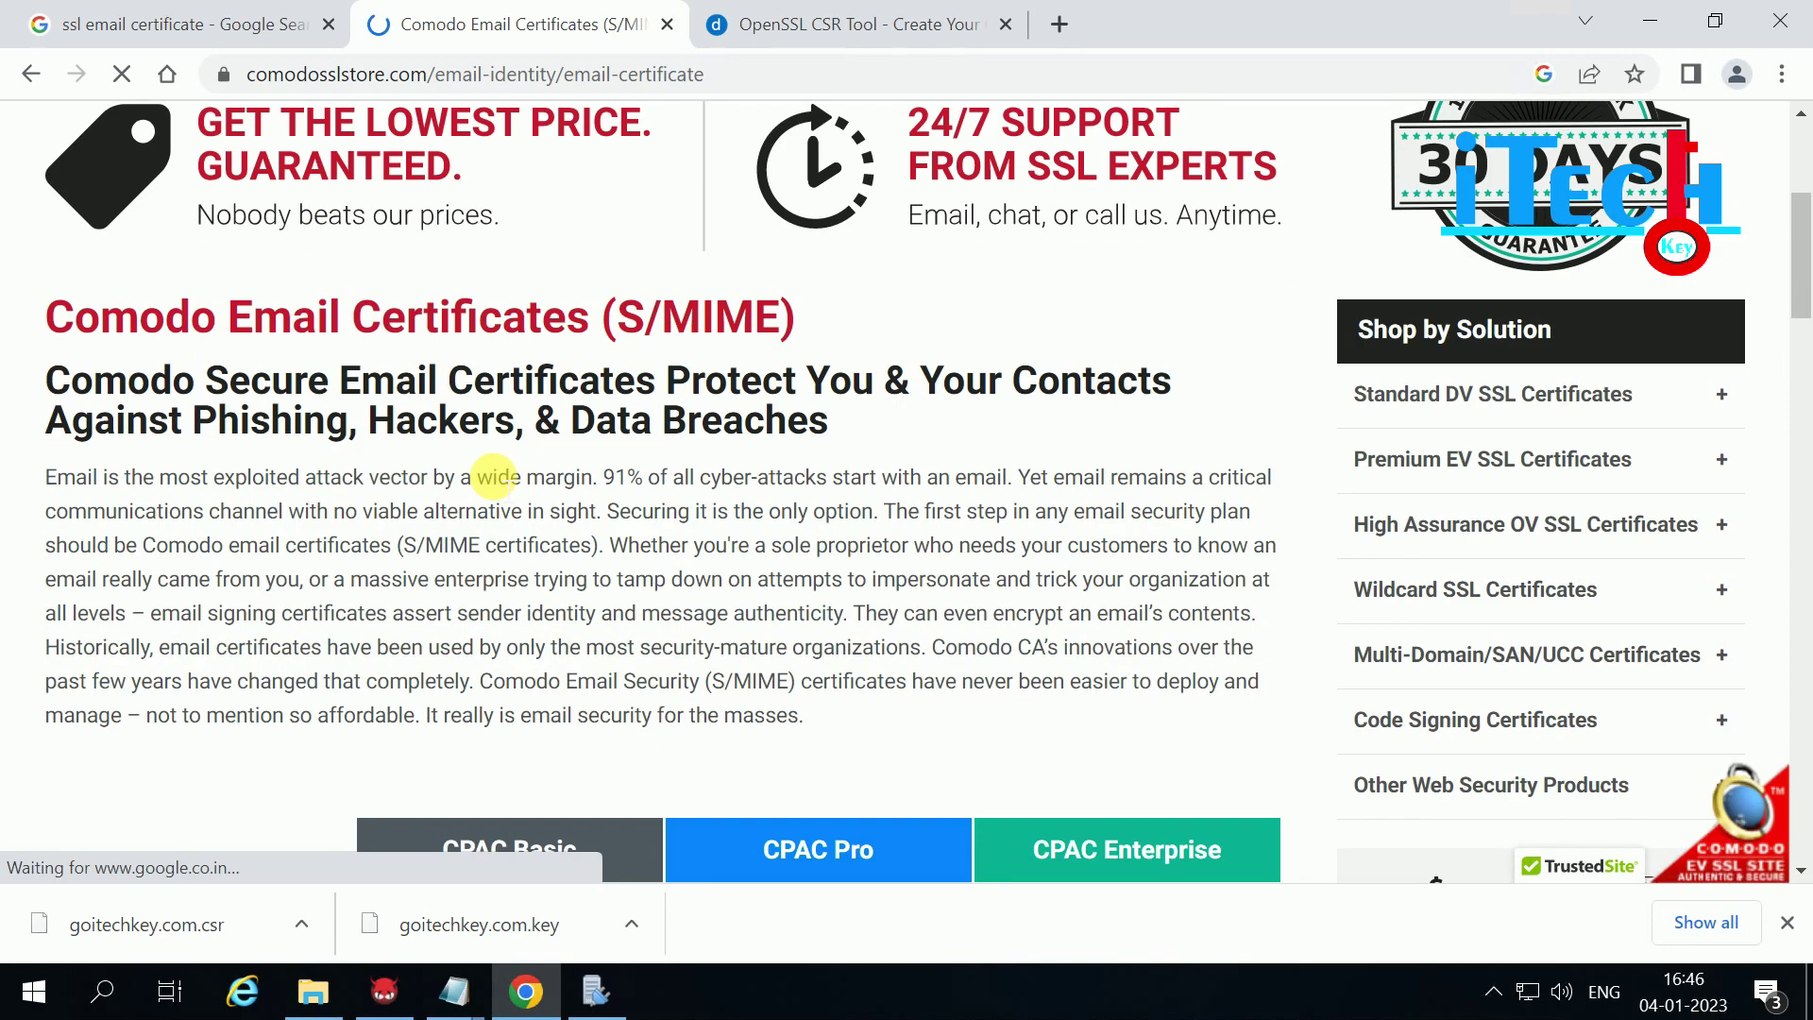
{"action": "scroll", "coordinate": [493, 477], "scroll_direction": "down", "scroll_amount": 6}
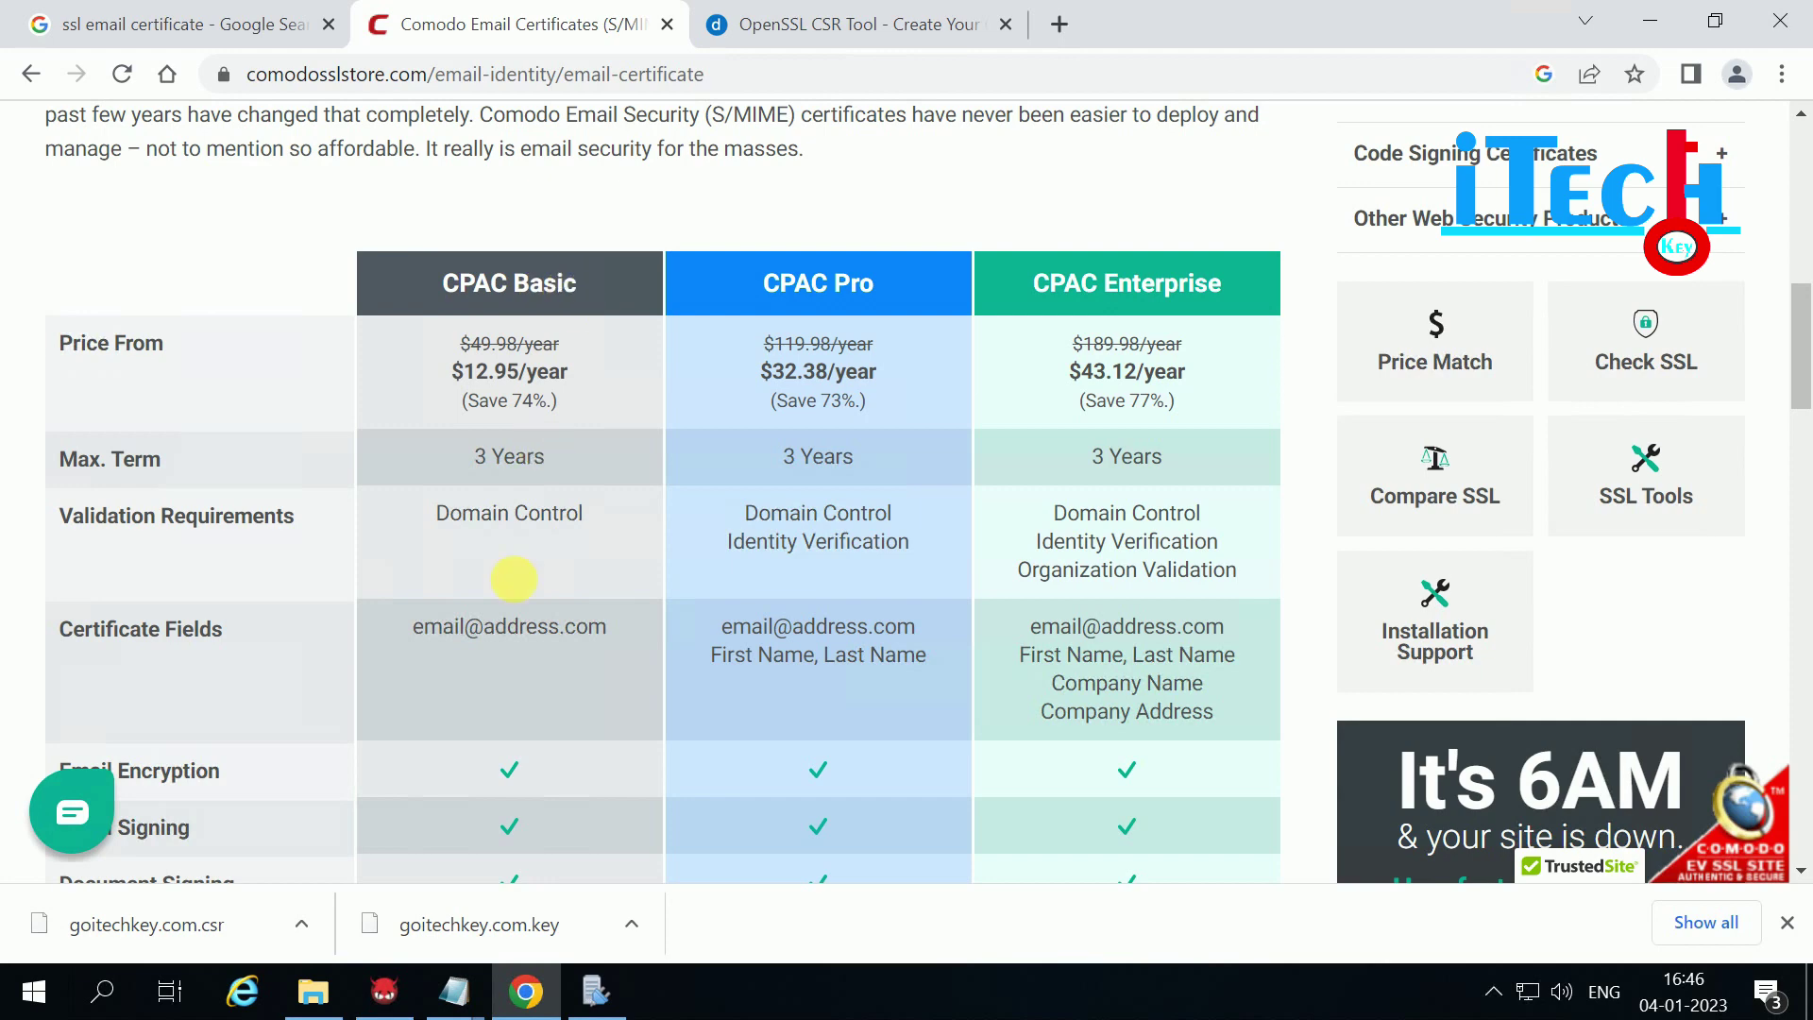
{"action": "scroll", "coordinate": [389, 578], "scroll_direction": "down", "scroll_amount": 3}
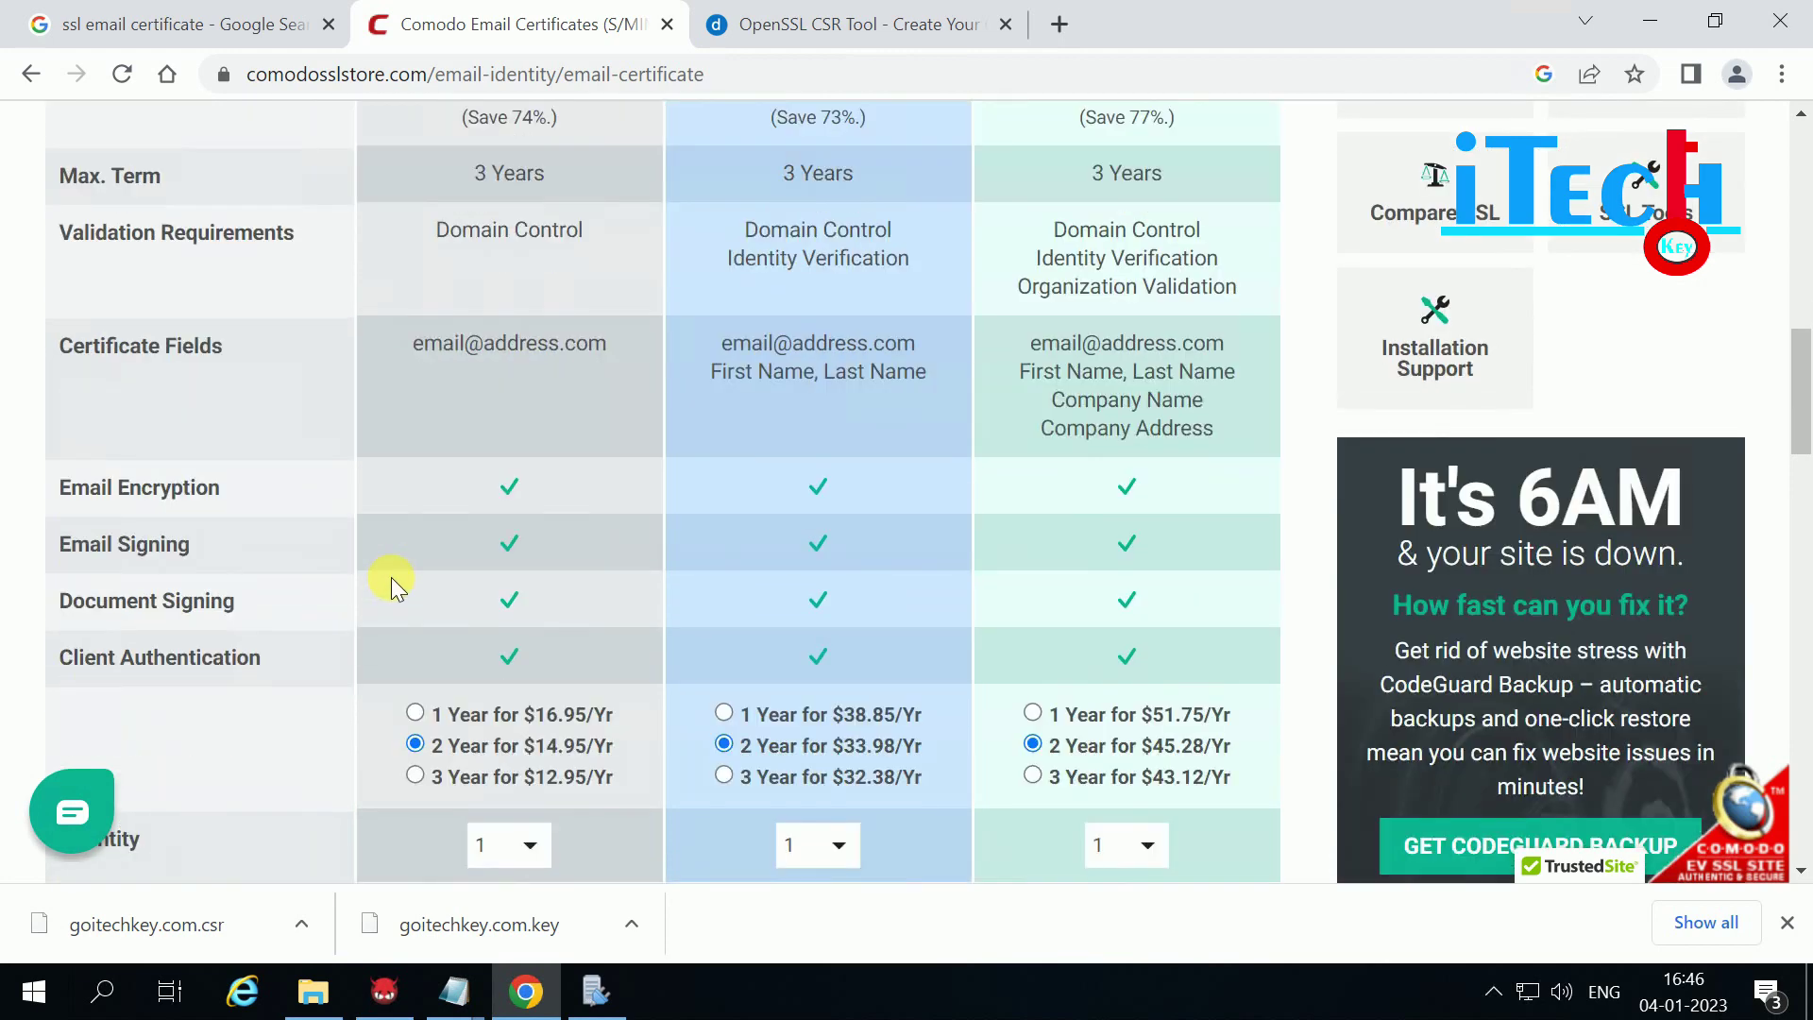
{"action": "scroll", "coordinate": [391, 576], "scroll_direction": "up", "scroll_amount": 2}
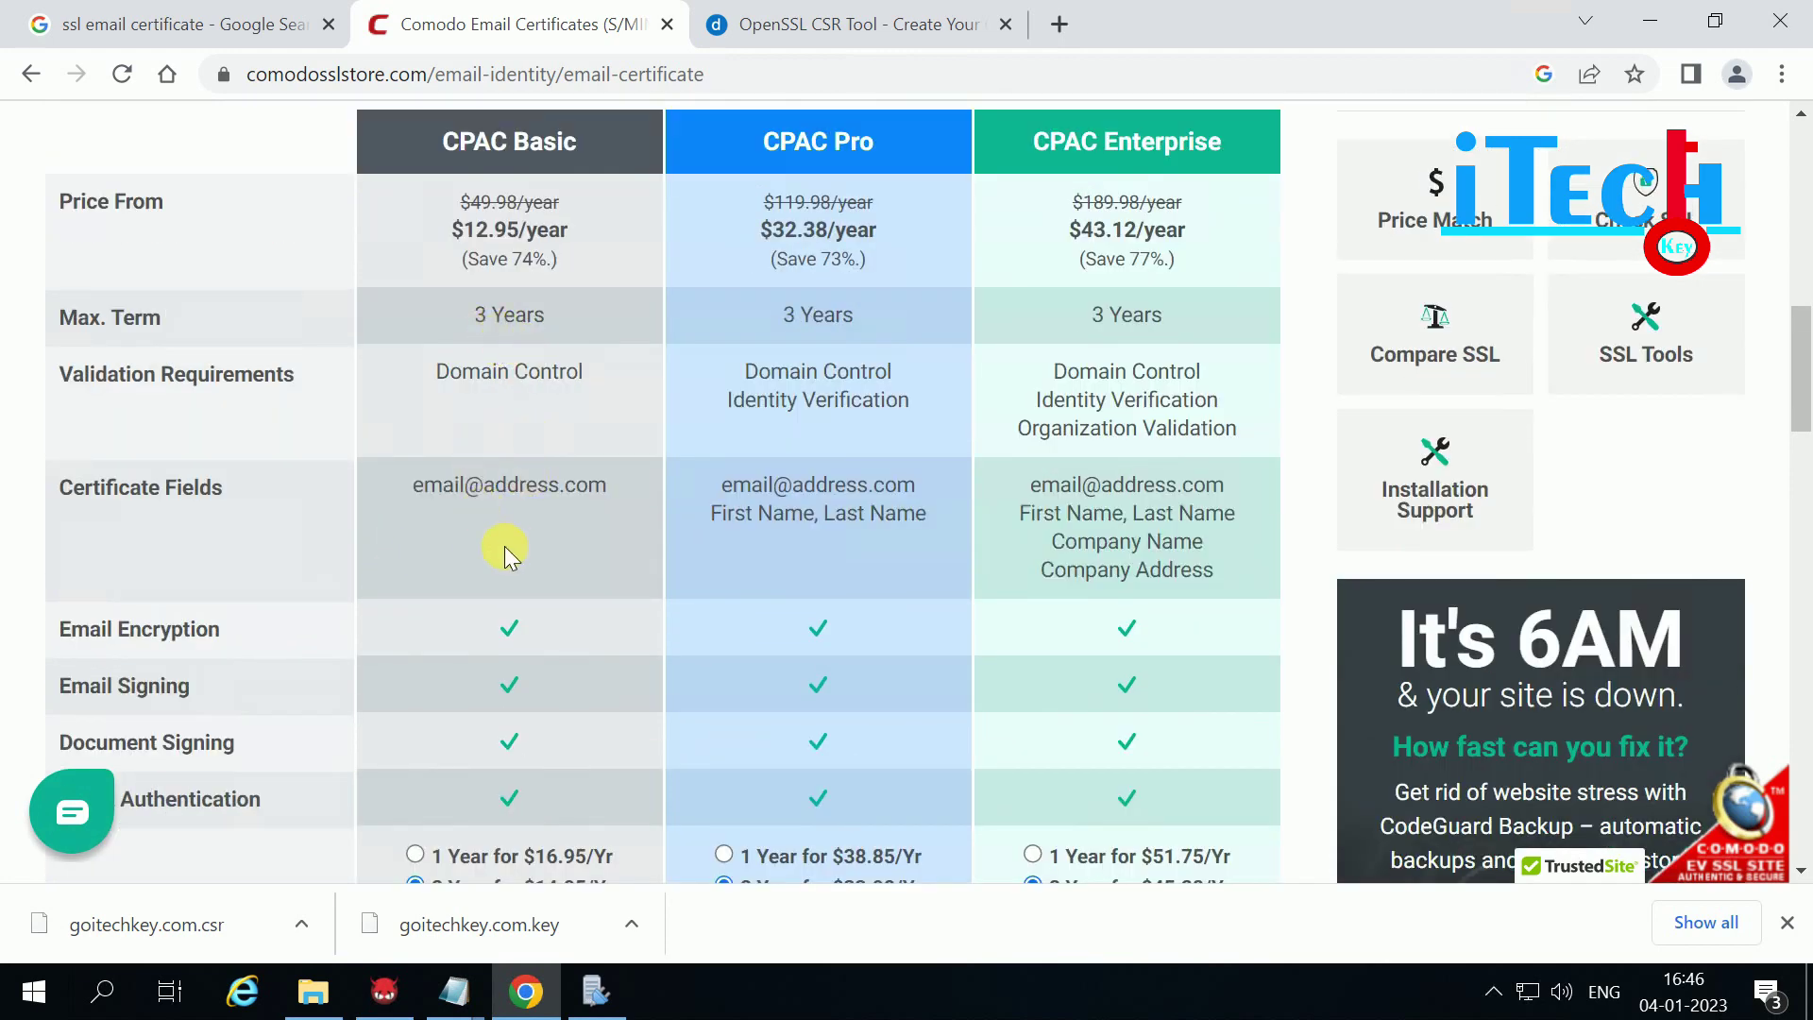
{"action": "scroll", "coordinate": [501, 547], "scroll_direction": "down", "scroll_amount": 2}
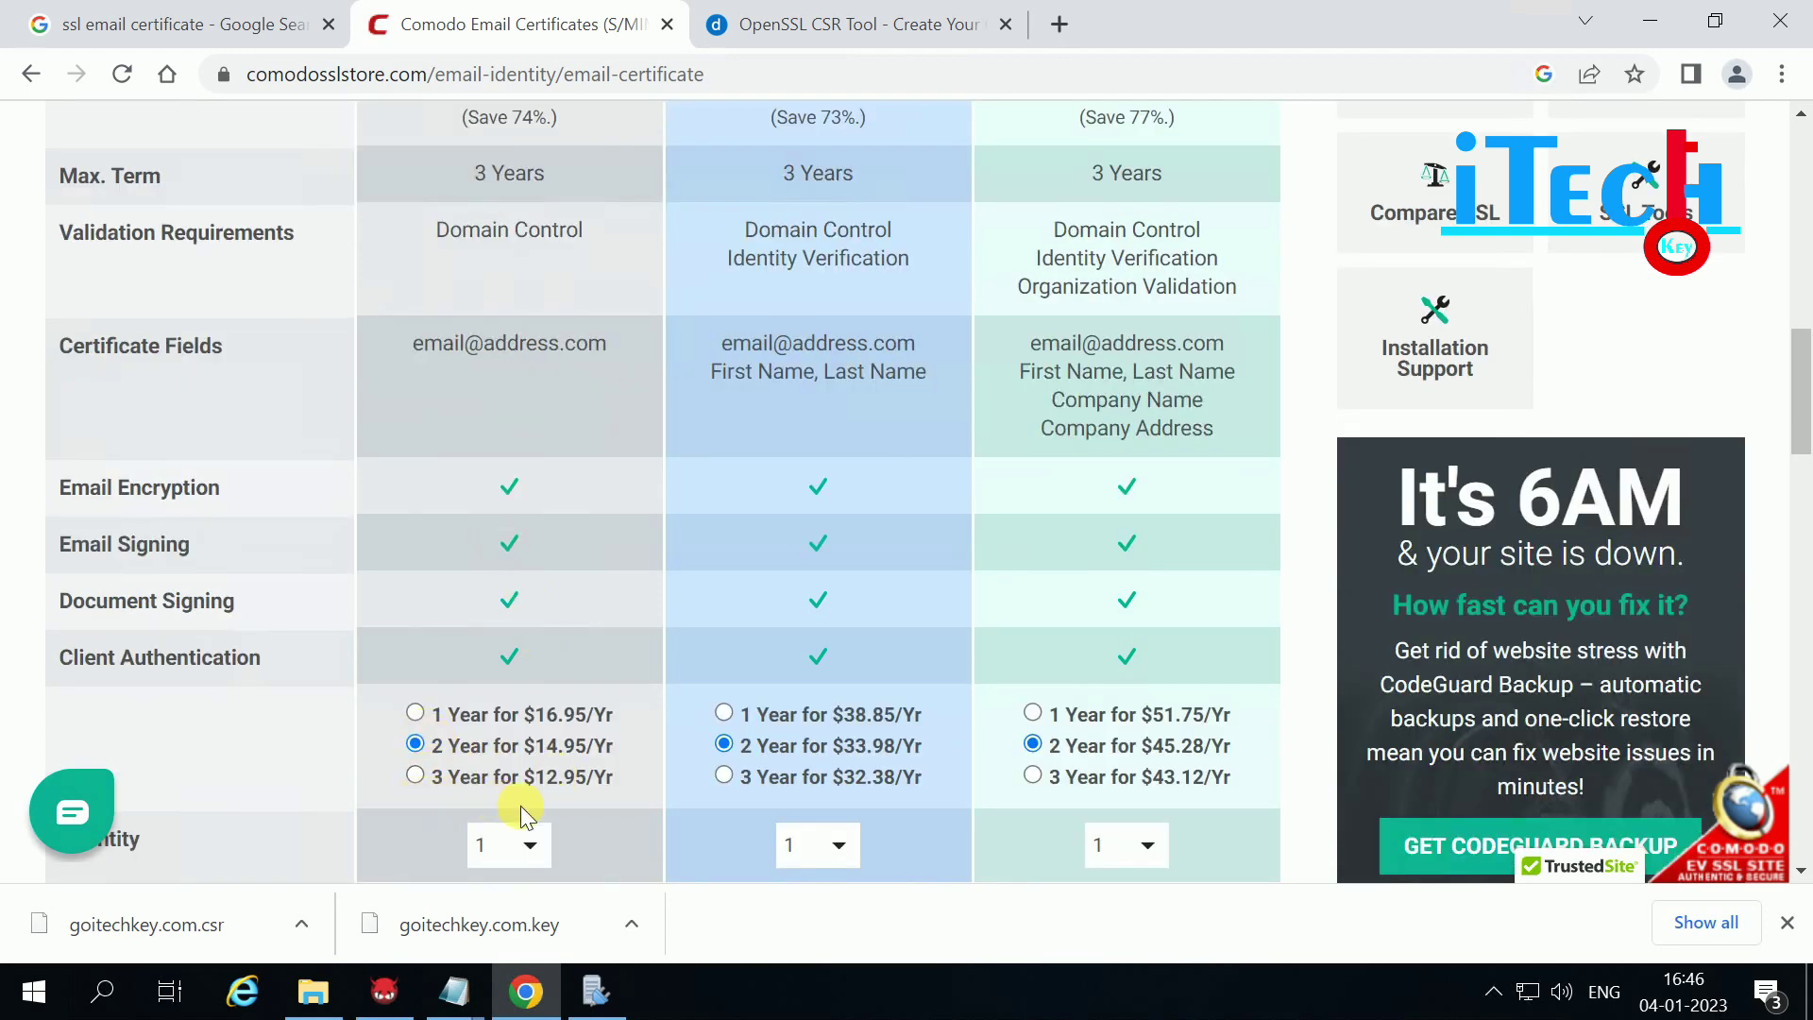
{"action": "scroll", "coordinate": [438, 661], "scroll_direction": "down", "scroll_amount": 5}
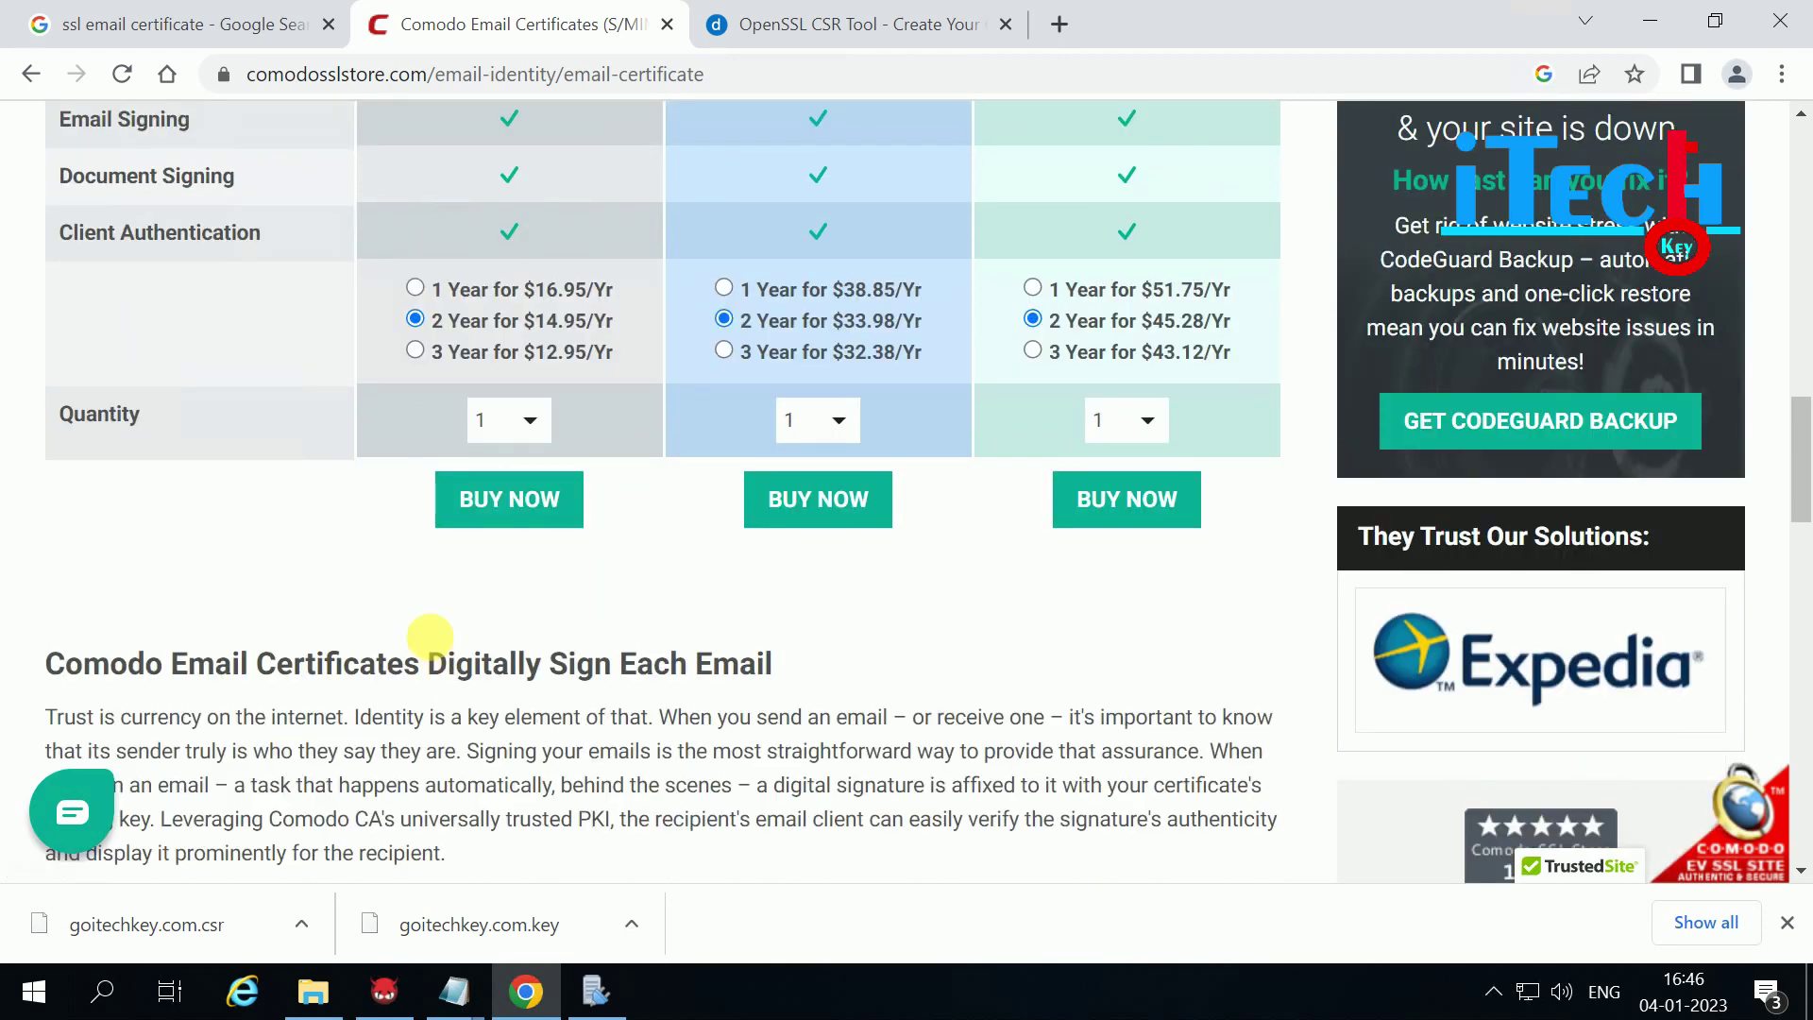
{"action": "scroll", "coordinate": [336, 583], "scroll_direction": "up", "scroll_amount": 9}
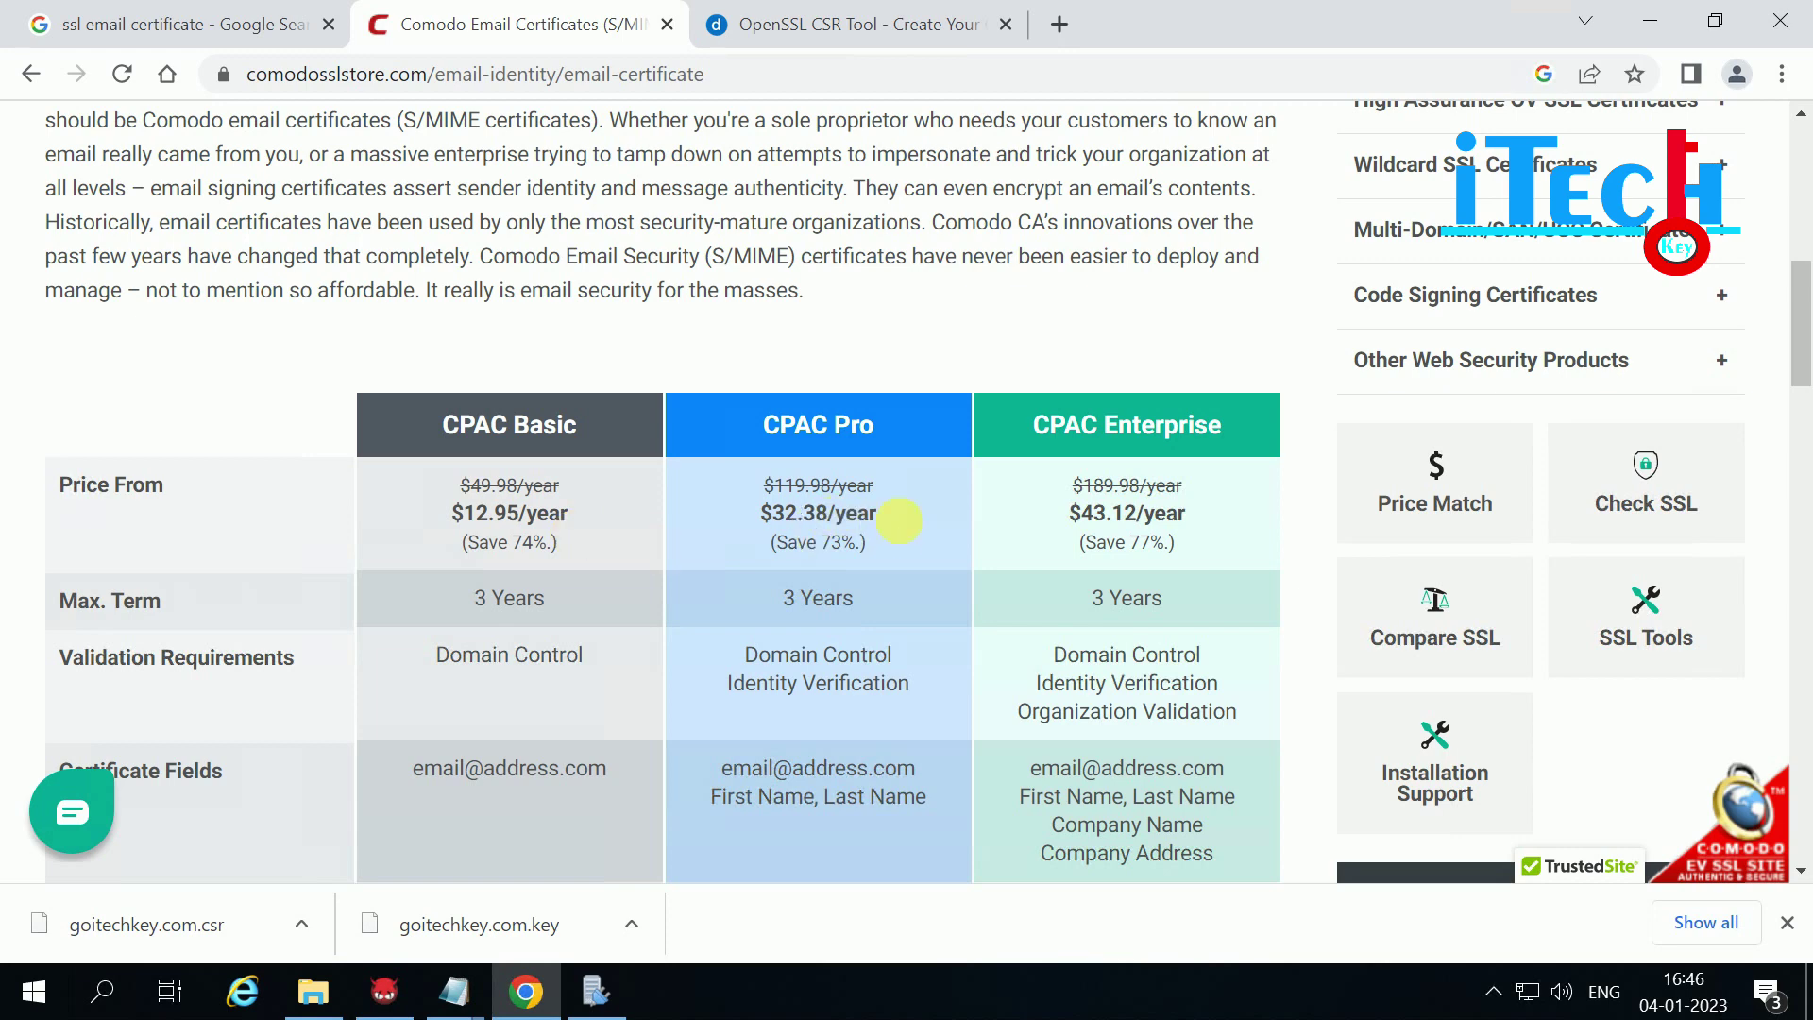
{"action": "scroll", "coordinate": [897, 510], "scroll_direction": "down", "scroll_amount": 3}
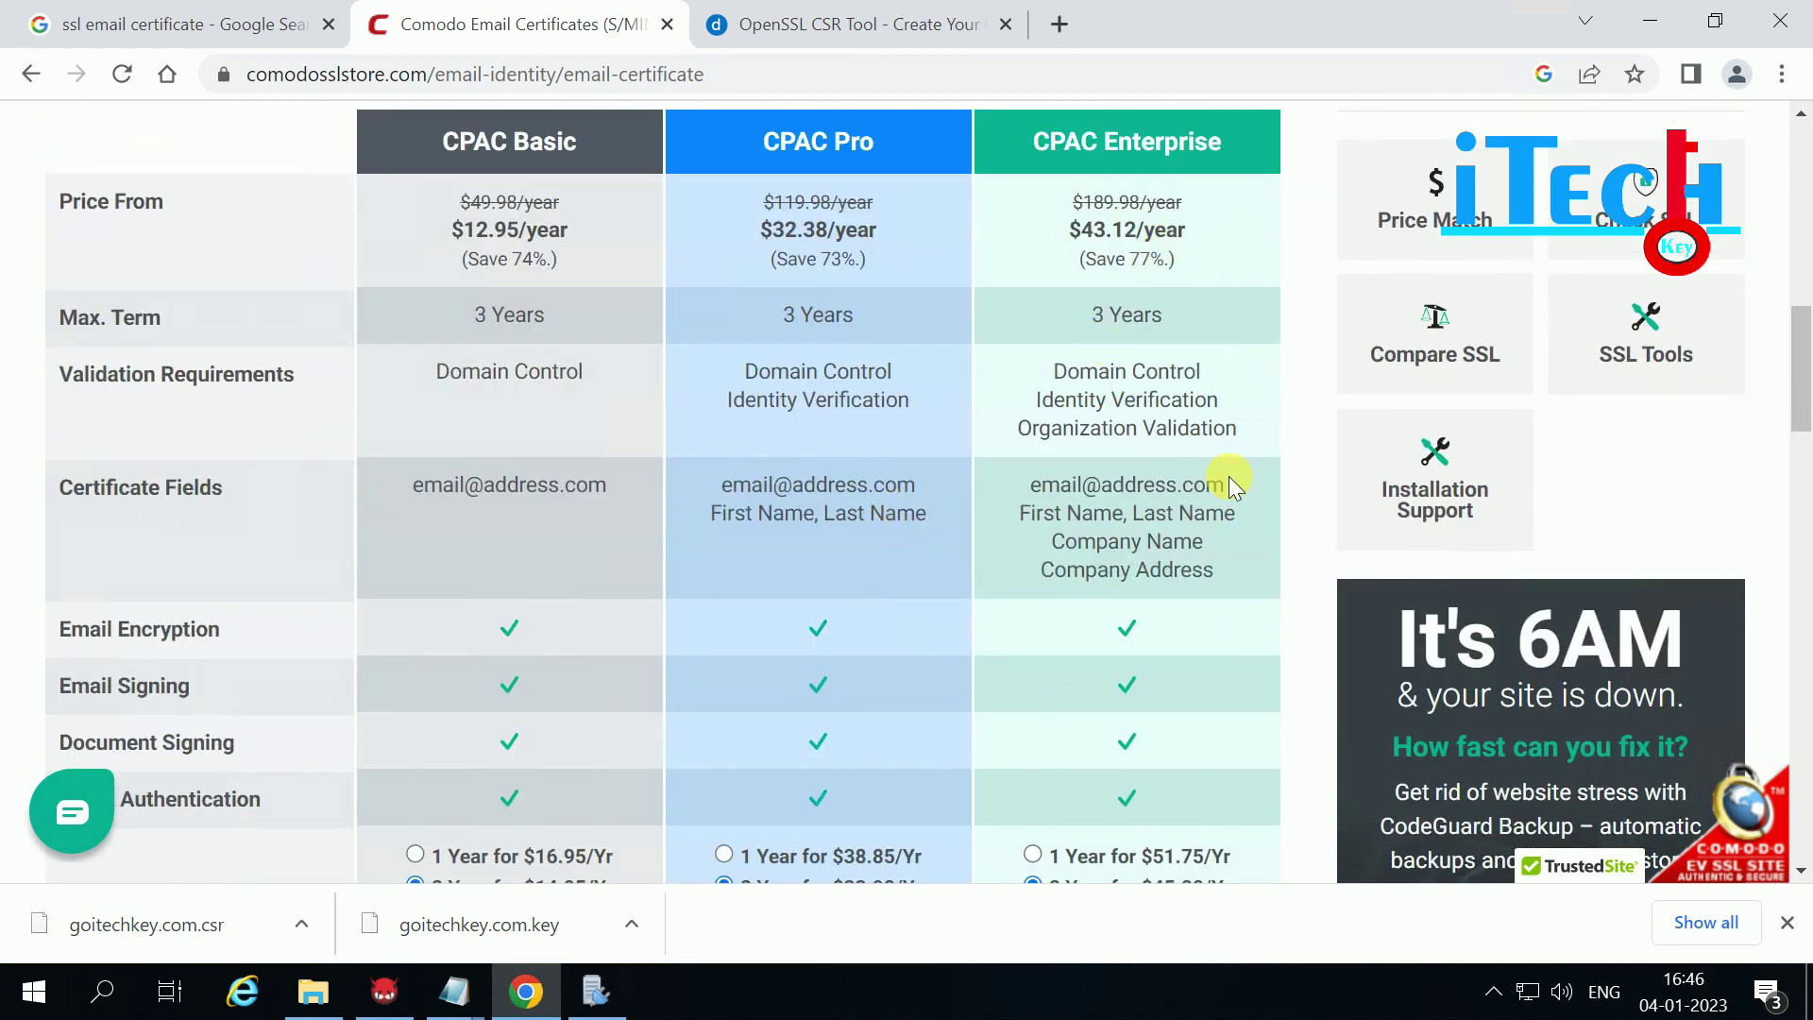
{"action": "scroll", "coordinate": [1222, 552], "scroll_direction": "down", "scroll_amount": 3}
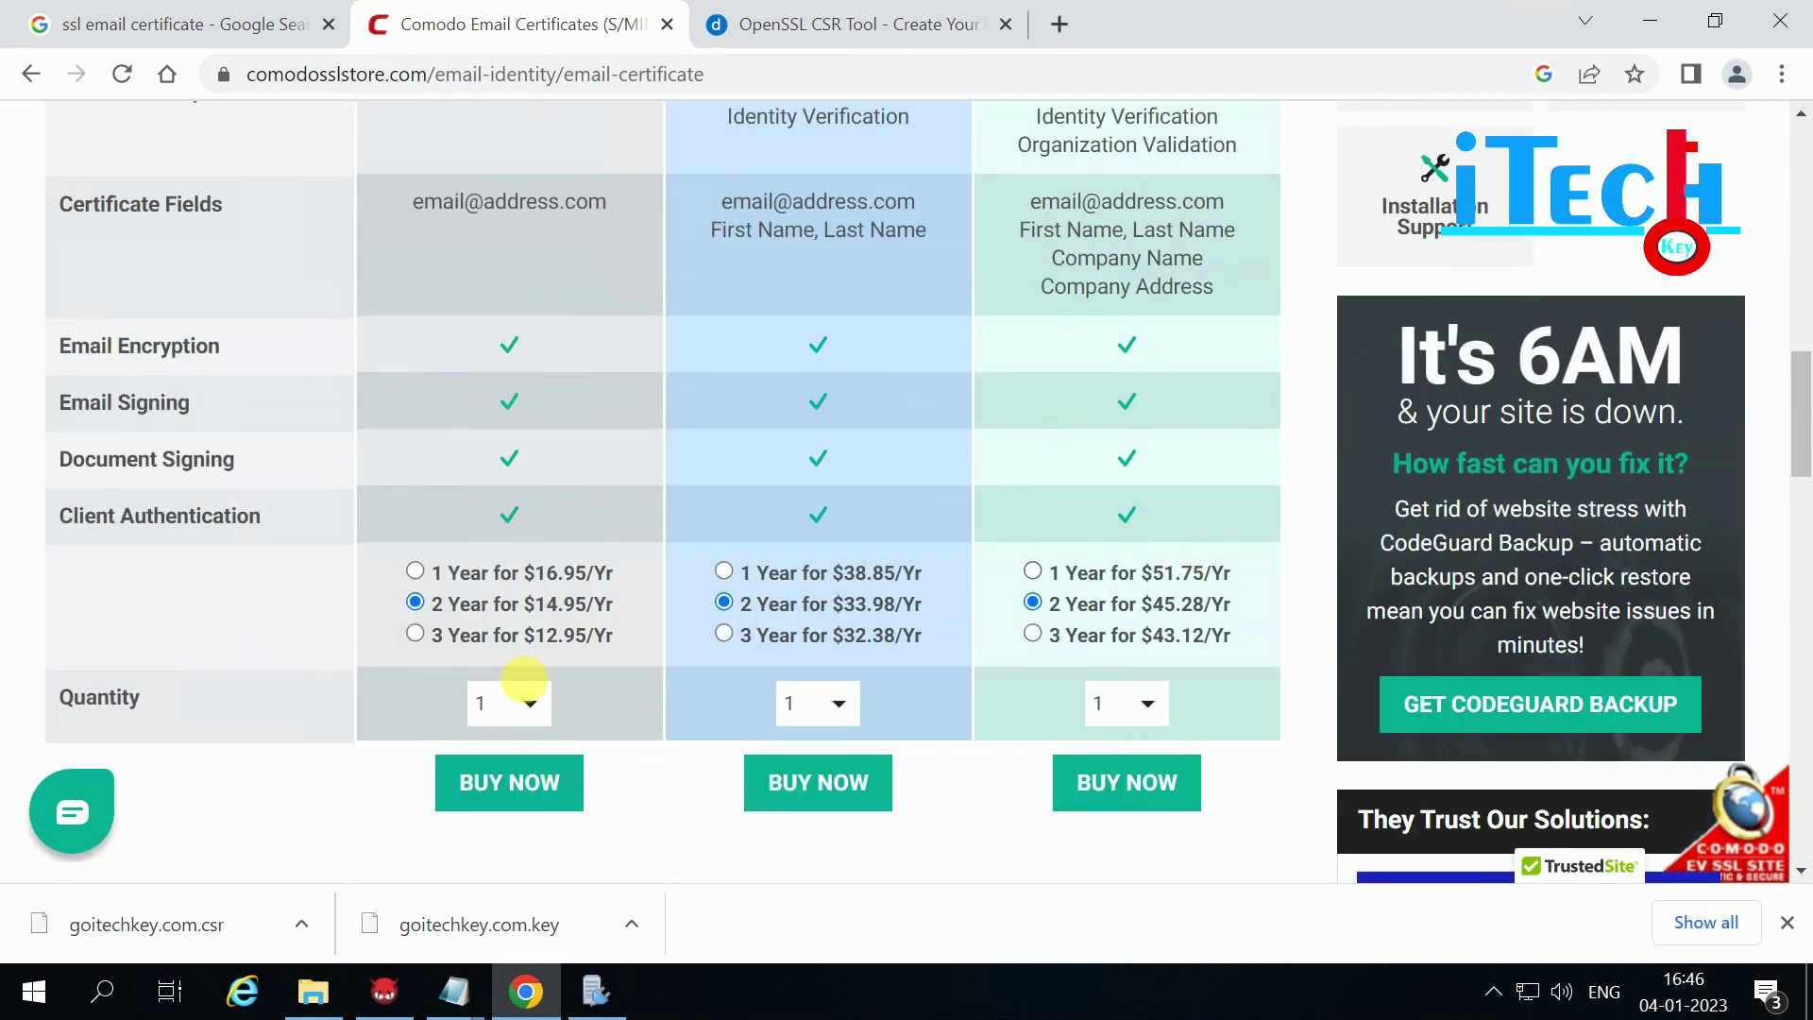
Step: Look back over the Comodo email certificate introduction above the plan table and close the list of downloads
{"action": "scroll", "coordinate": [543, 639], "scroll_direction": "up", "scroll_amount": 9}
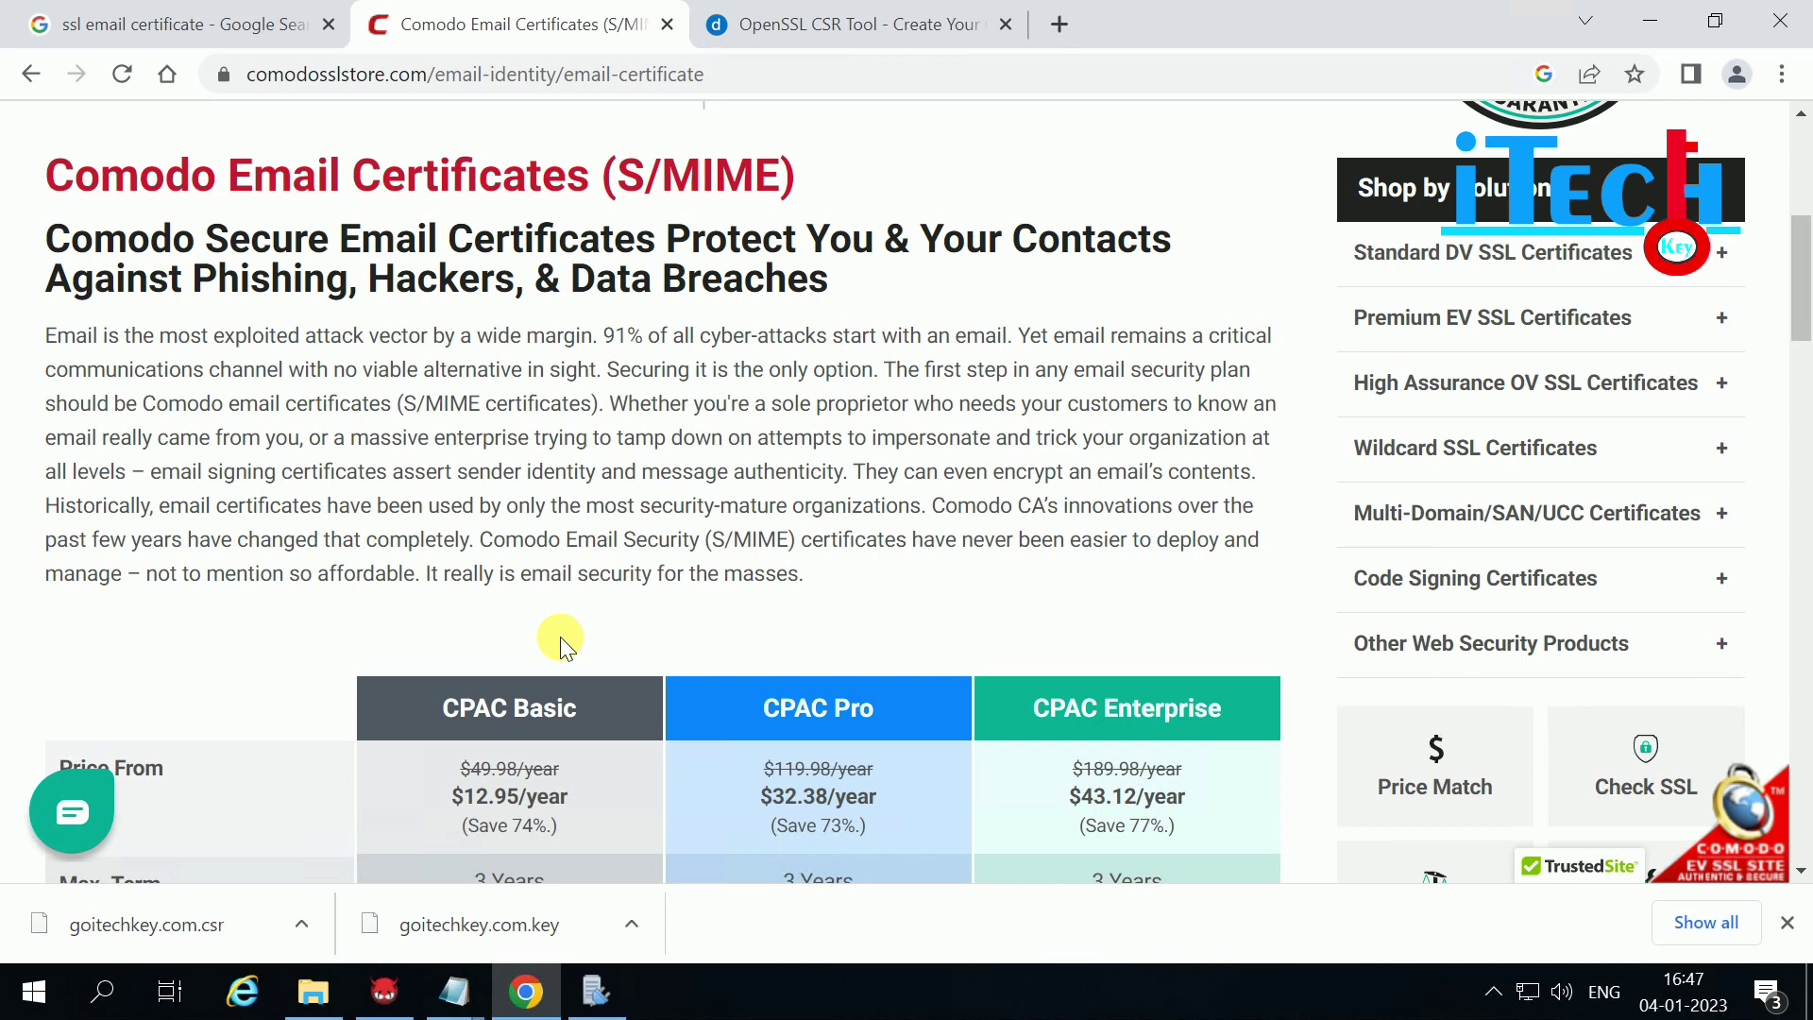
{"action": "left_click", "coordinate": [1787, 922]}
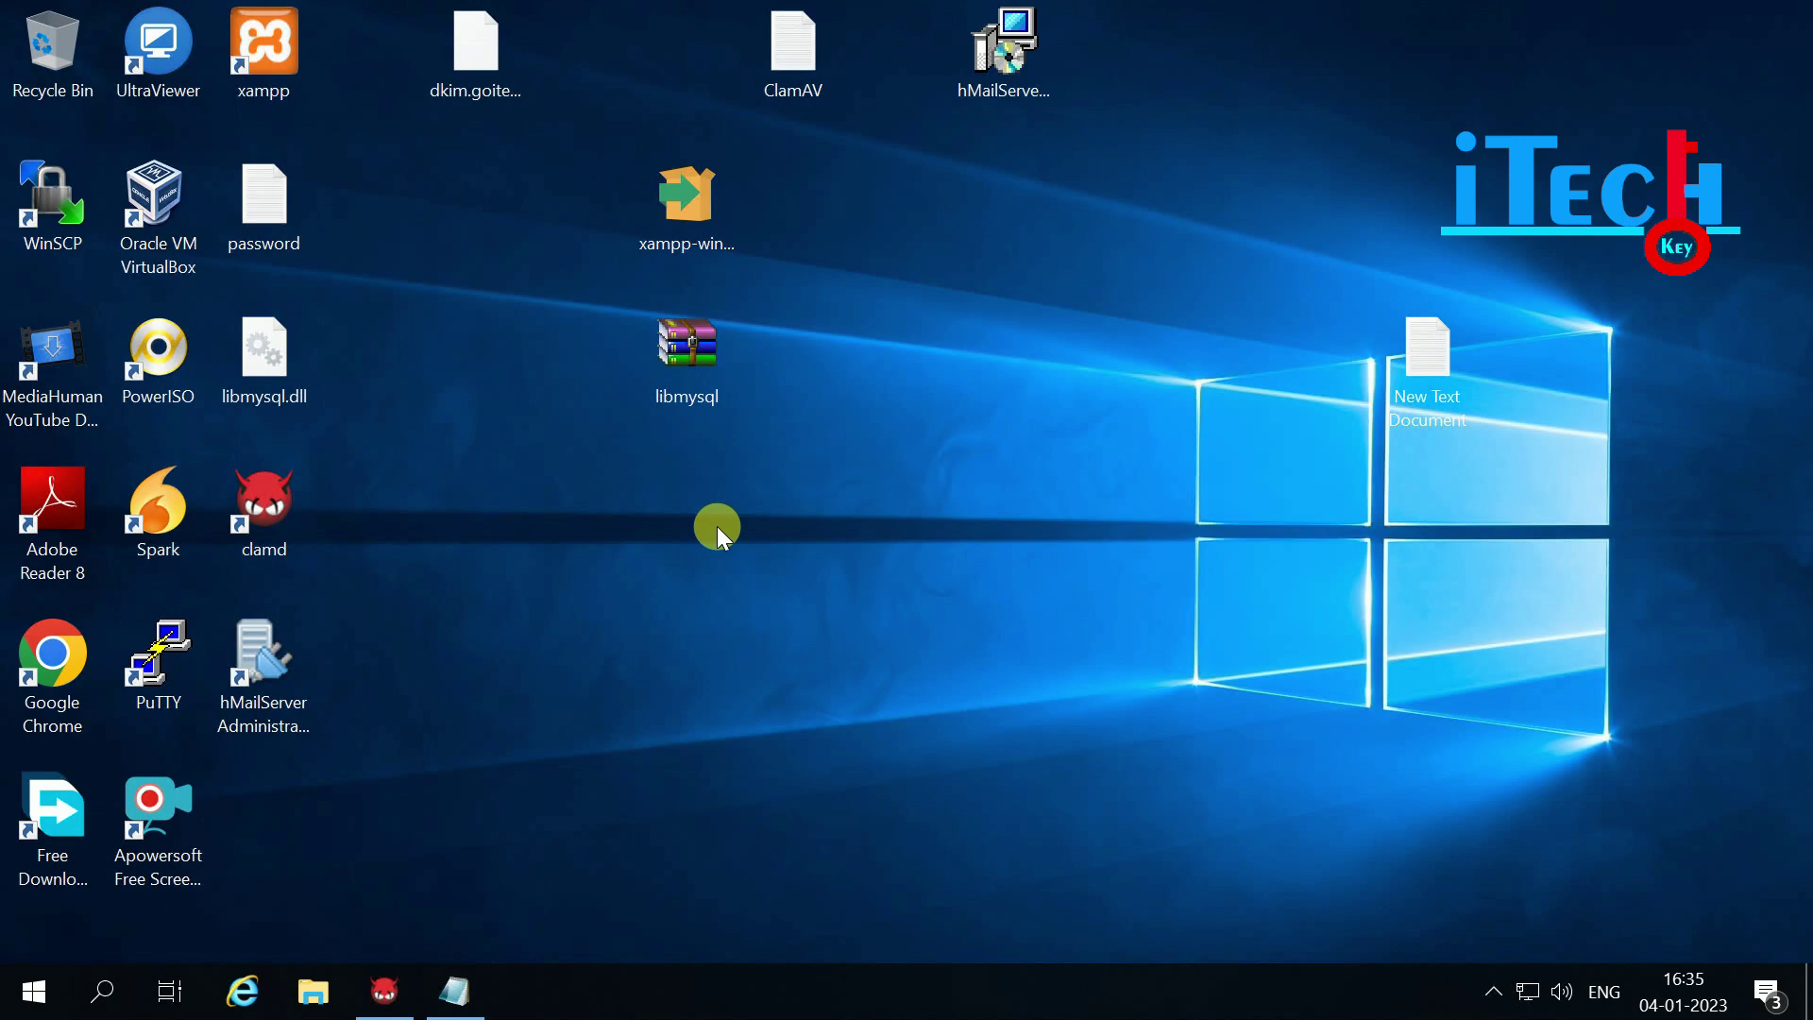
Step: Open Google Chrome from the desktop and search Google for "open csr file online"
{"action": "double_click", "coordinate": [52, 661]}
{"action": "type", "text": "open"}
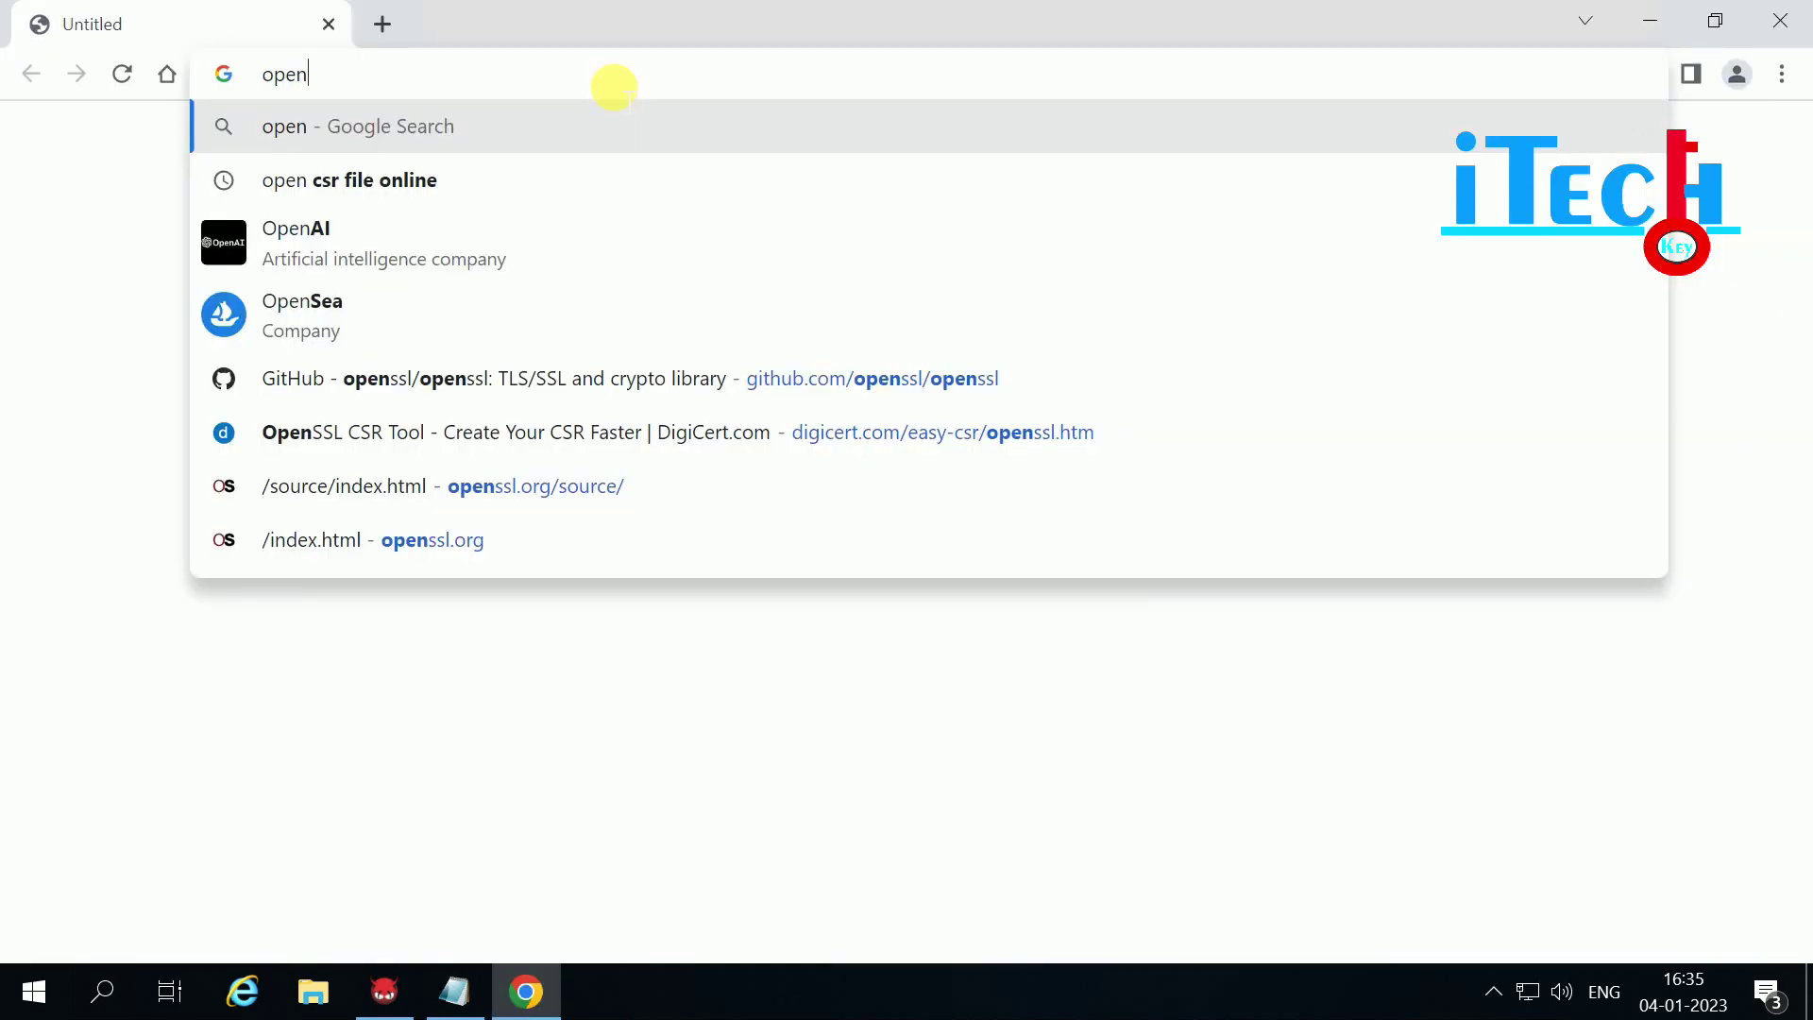
{"action": "type", "text": " csr "}
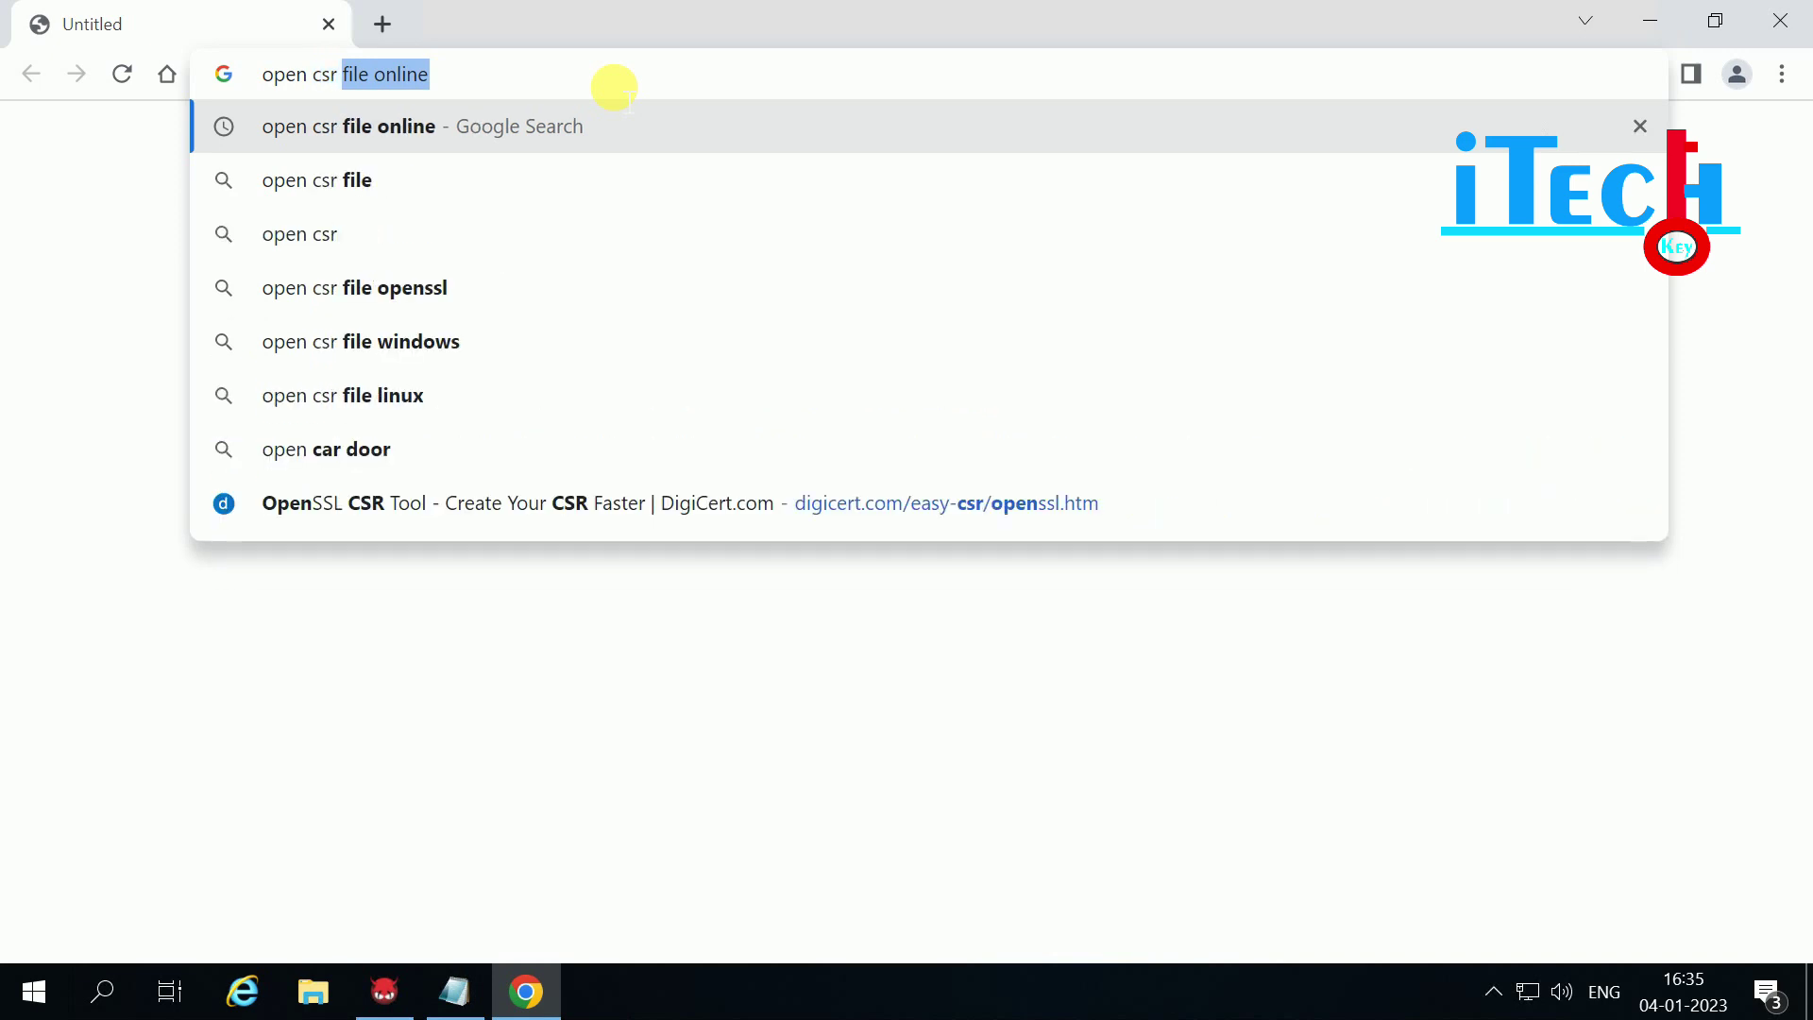
{"action": "type", "text": "file"}
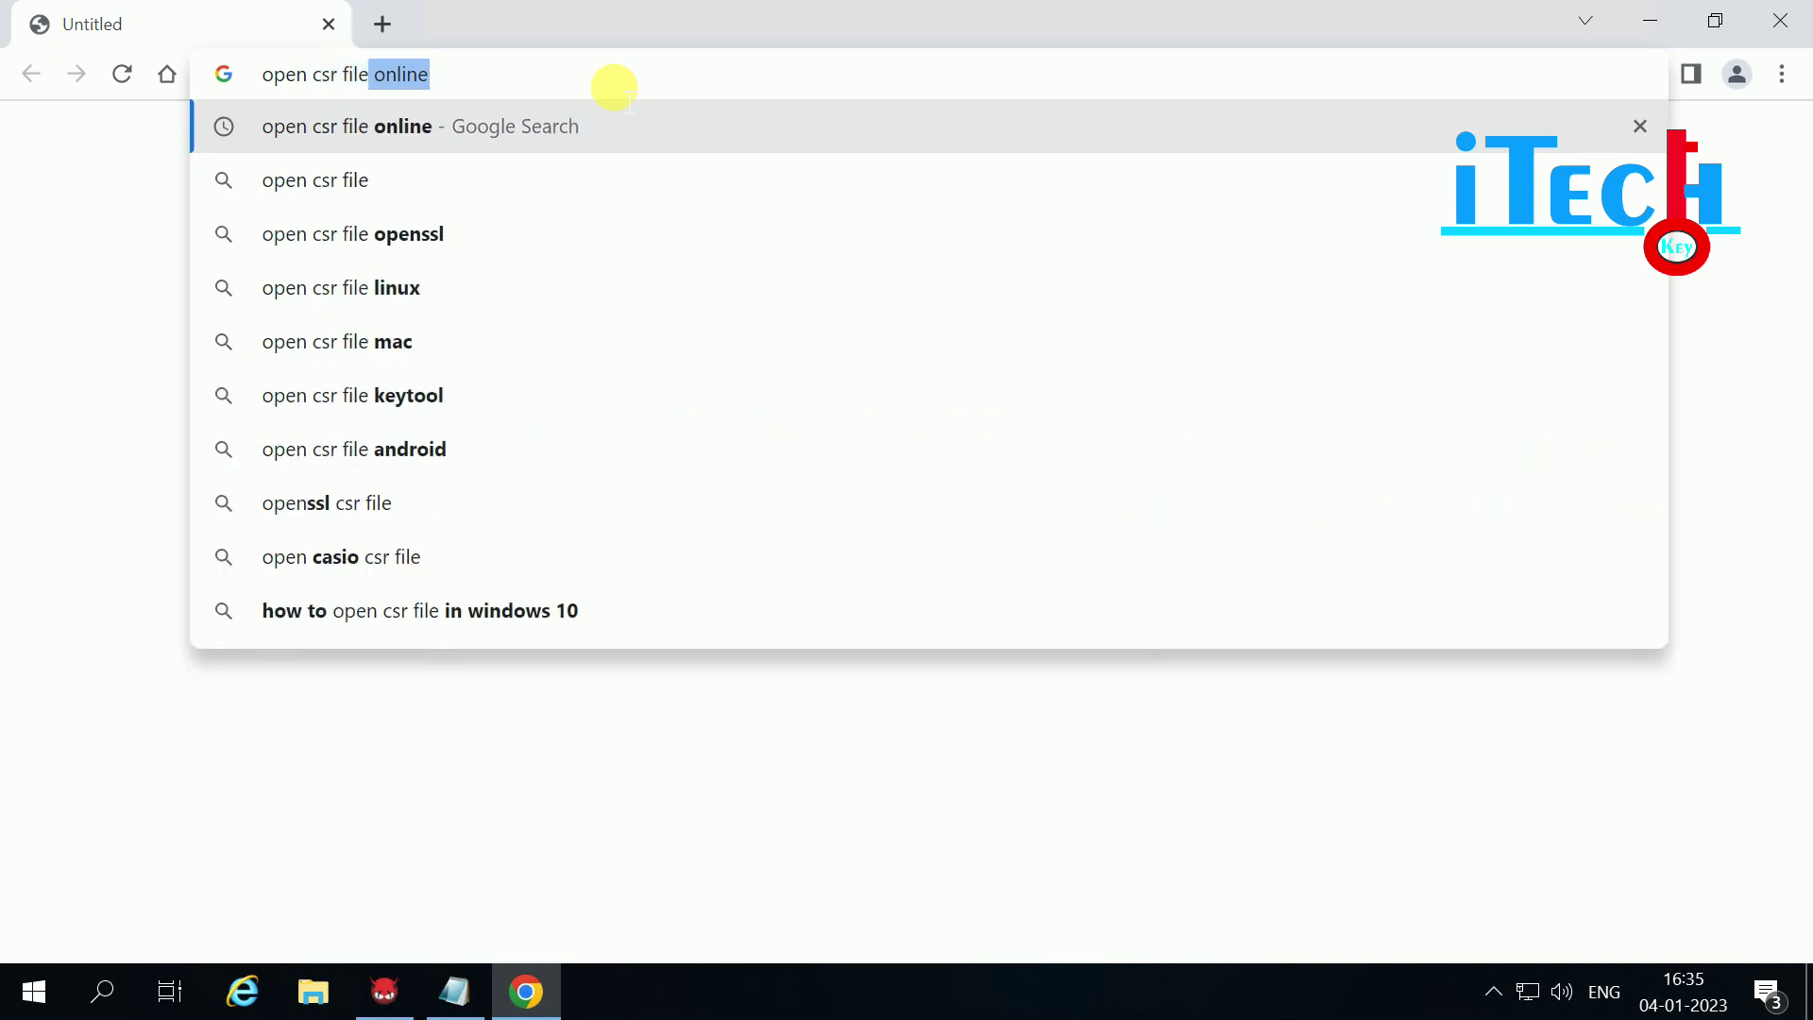
{"action": "key", "text": "Return"}
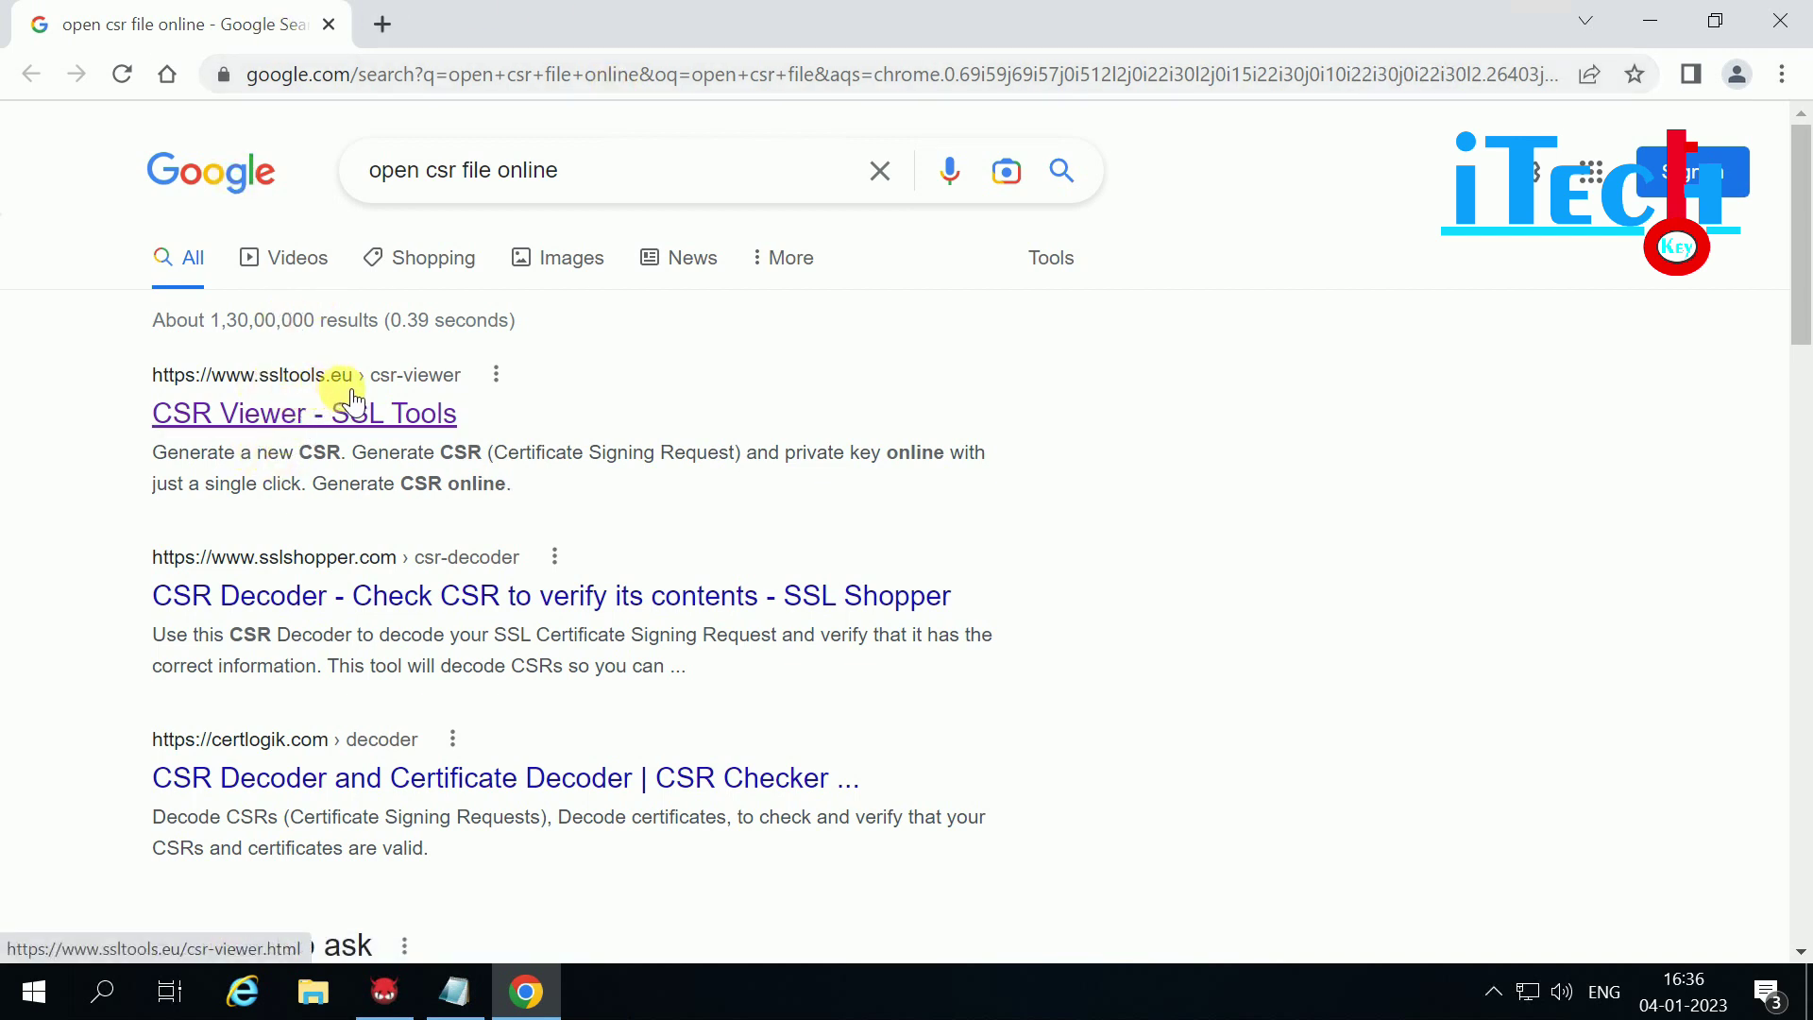
Step: Open the SSL Tools CSR Viewer result in a new tab and go to the site's CSR Generator
{"action": "right_click", "coordinate": [248, 416]}
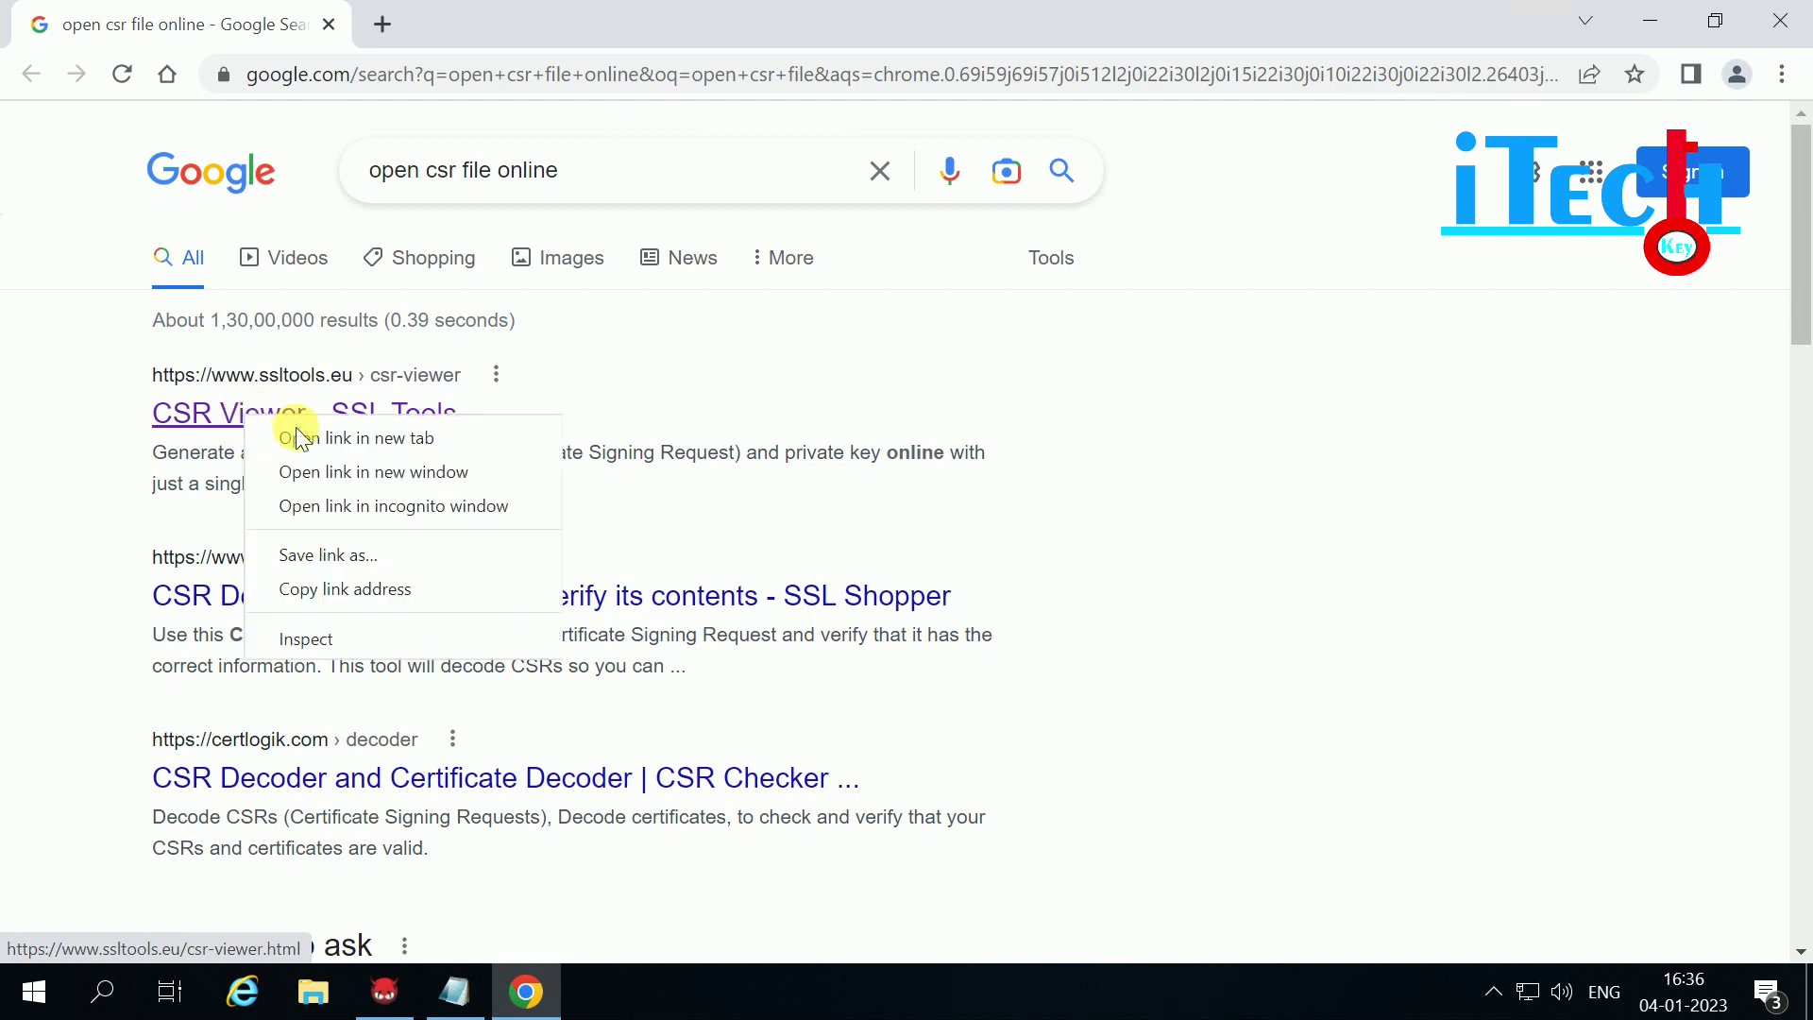
{"action": "left_click", "coordinate": [301, 438]}
{"action": "key", "text": "ctrl+Tab"}
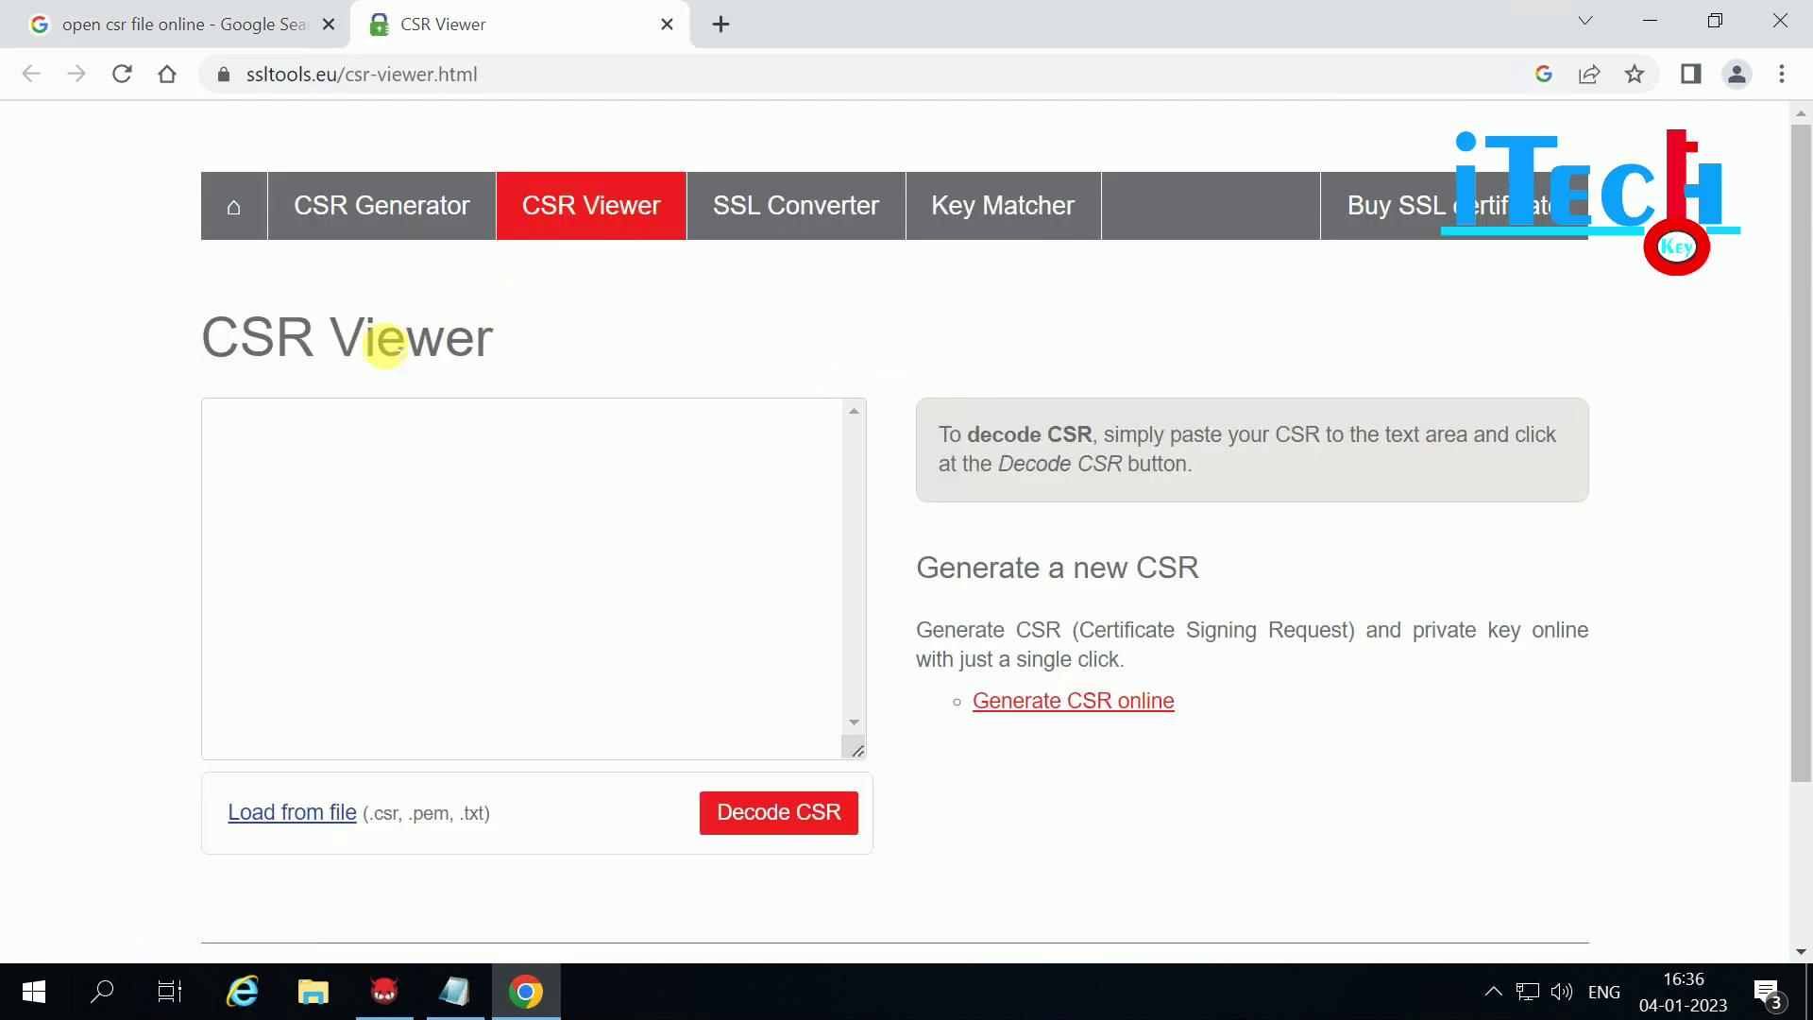
{"action": "left_click", "coordinate": [368, 213]}
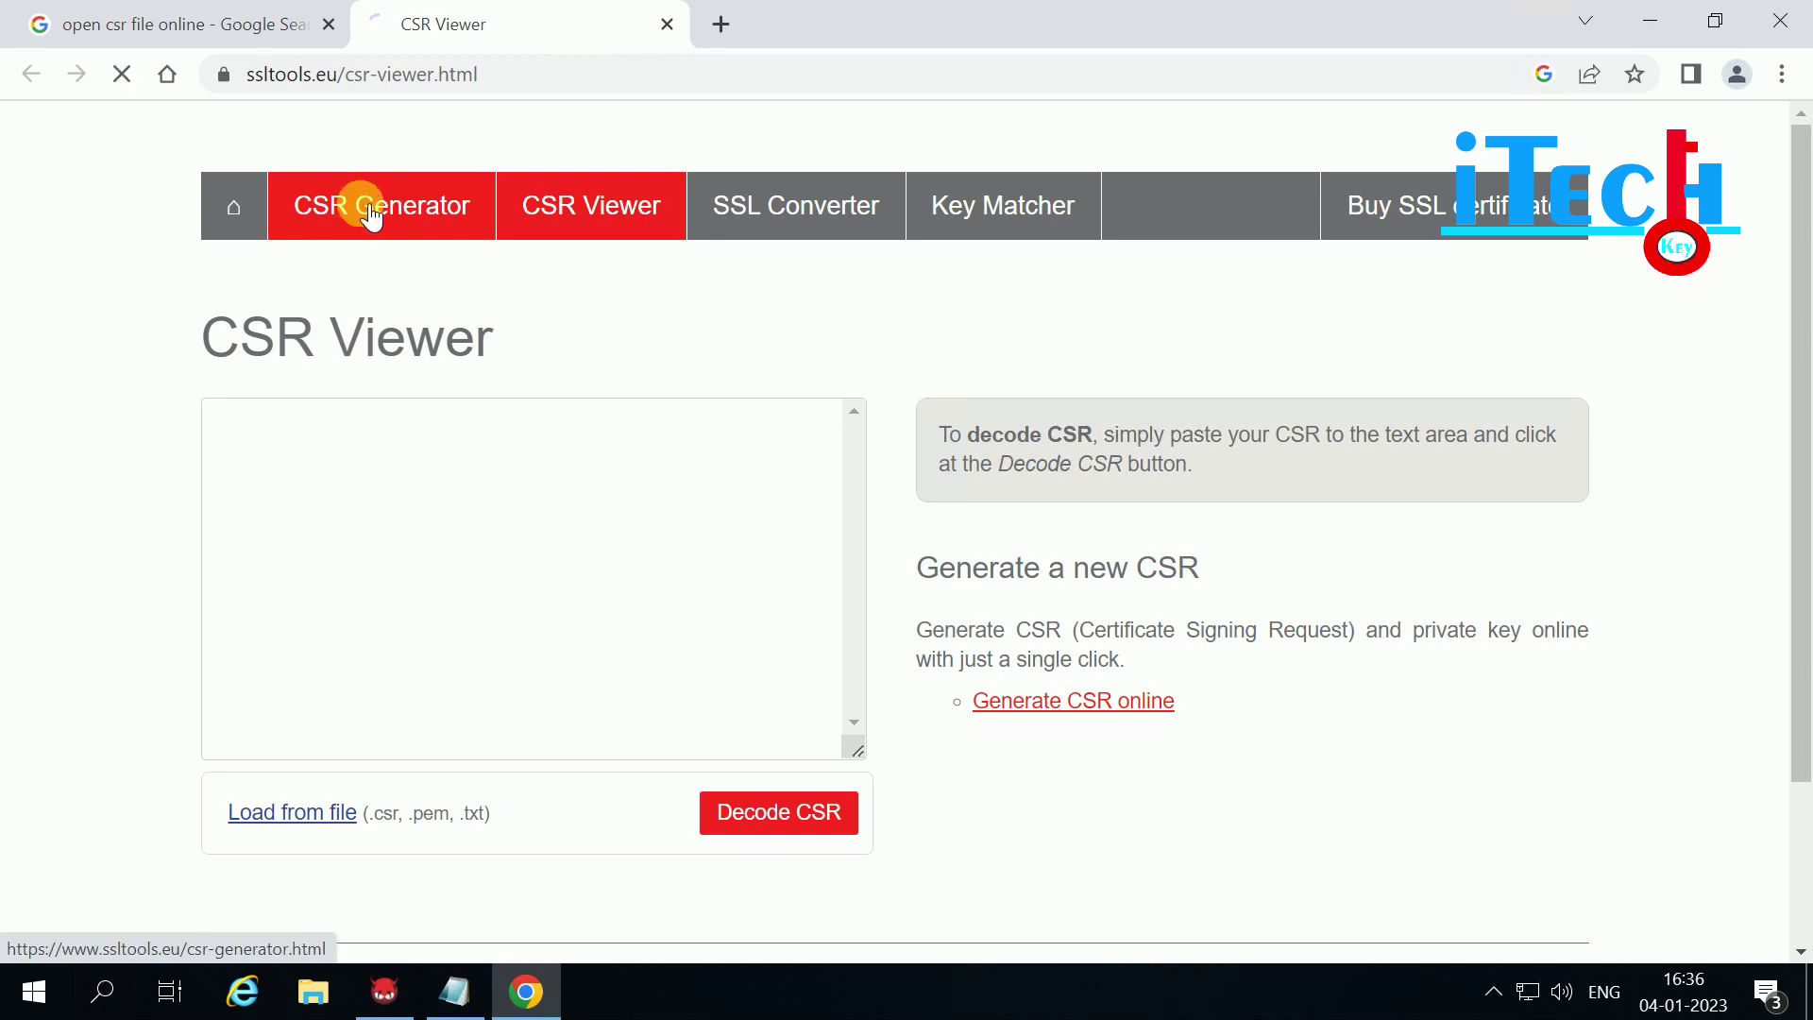
Step: Fill in the CSR form with domain name goitechkey.com and organisation "go itechkey pvt ltd"
{"action": "scroll", "coordinate": [604, 332], "scroll_direction": "down", "scroll_amount": 3}
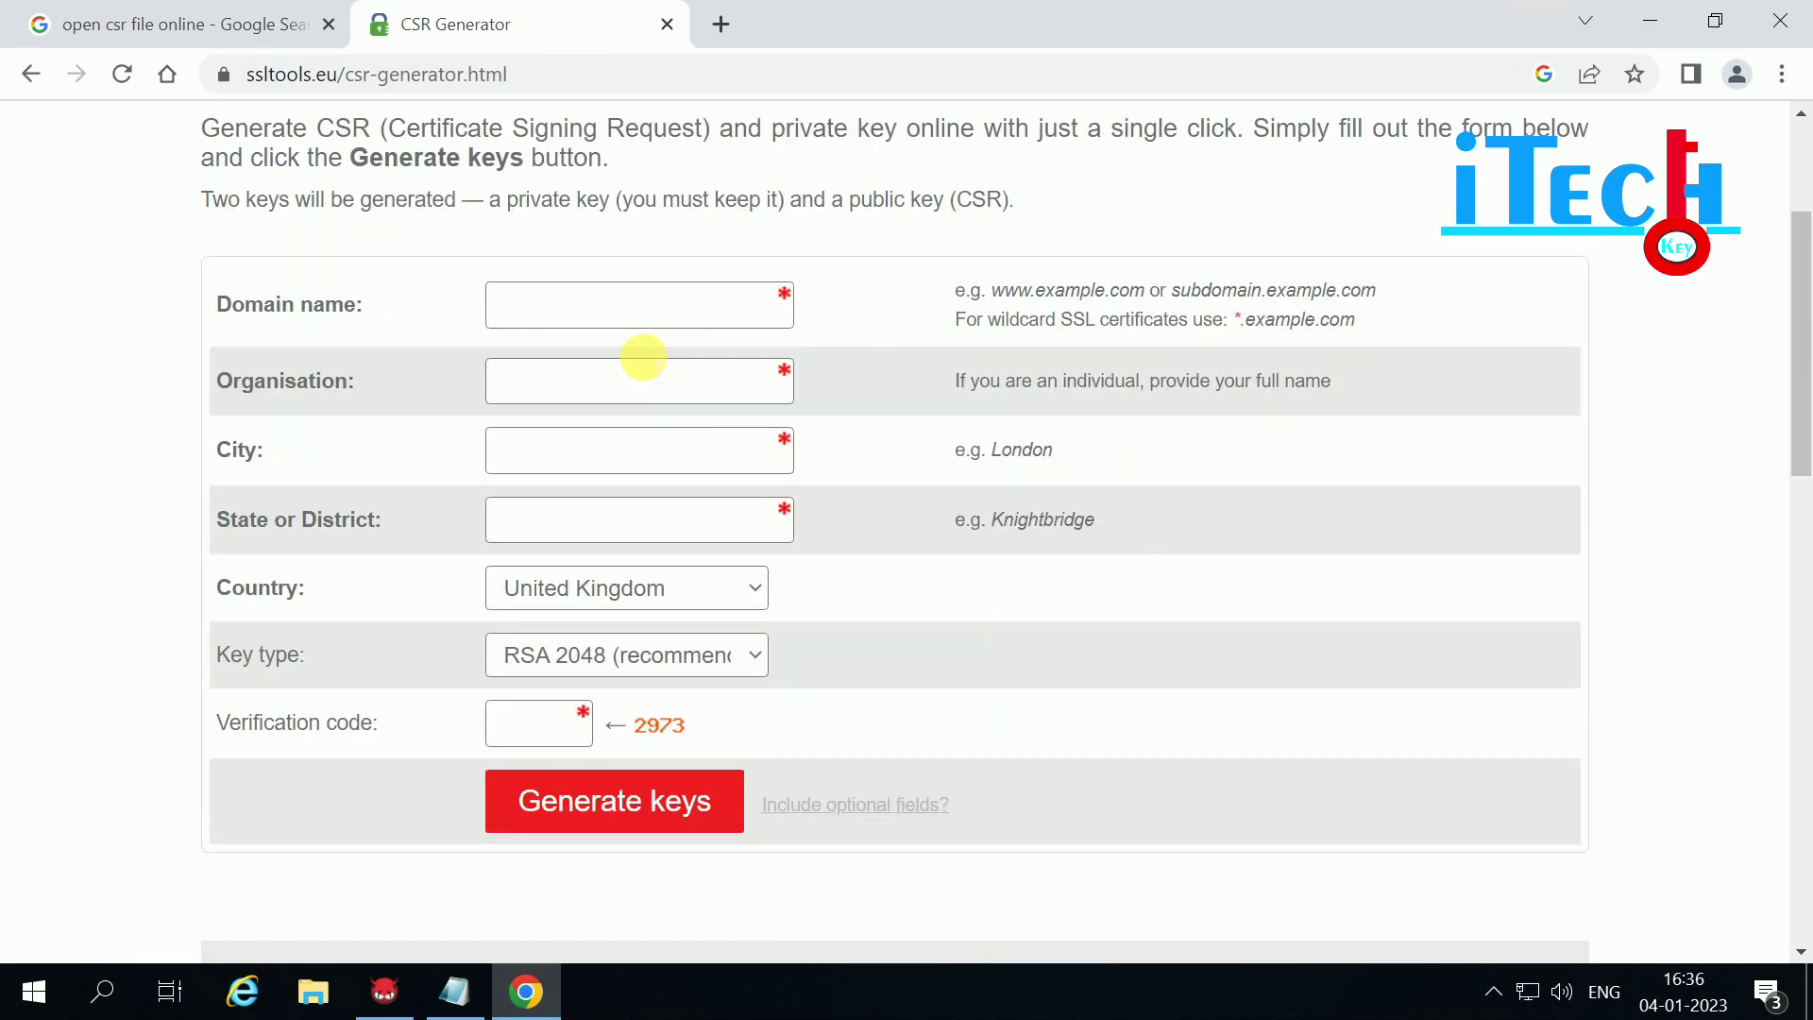
{"action": "left_click", "coordinate": [534, 300]}
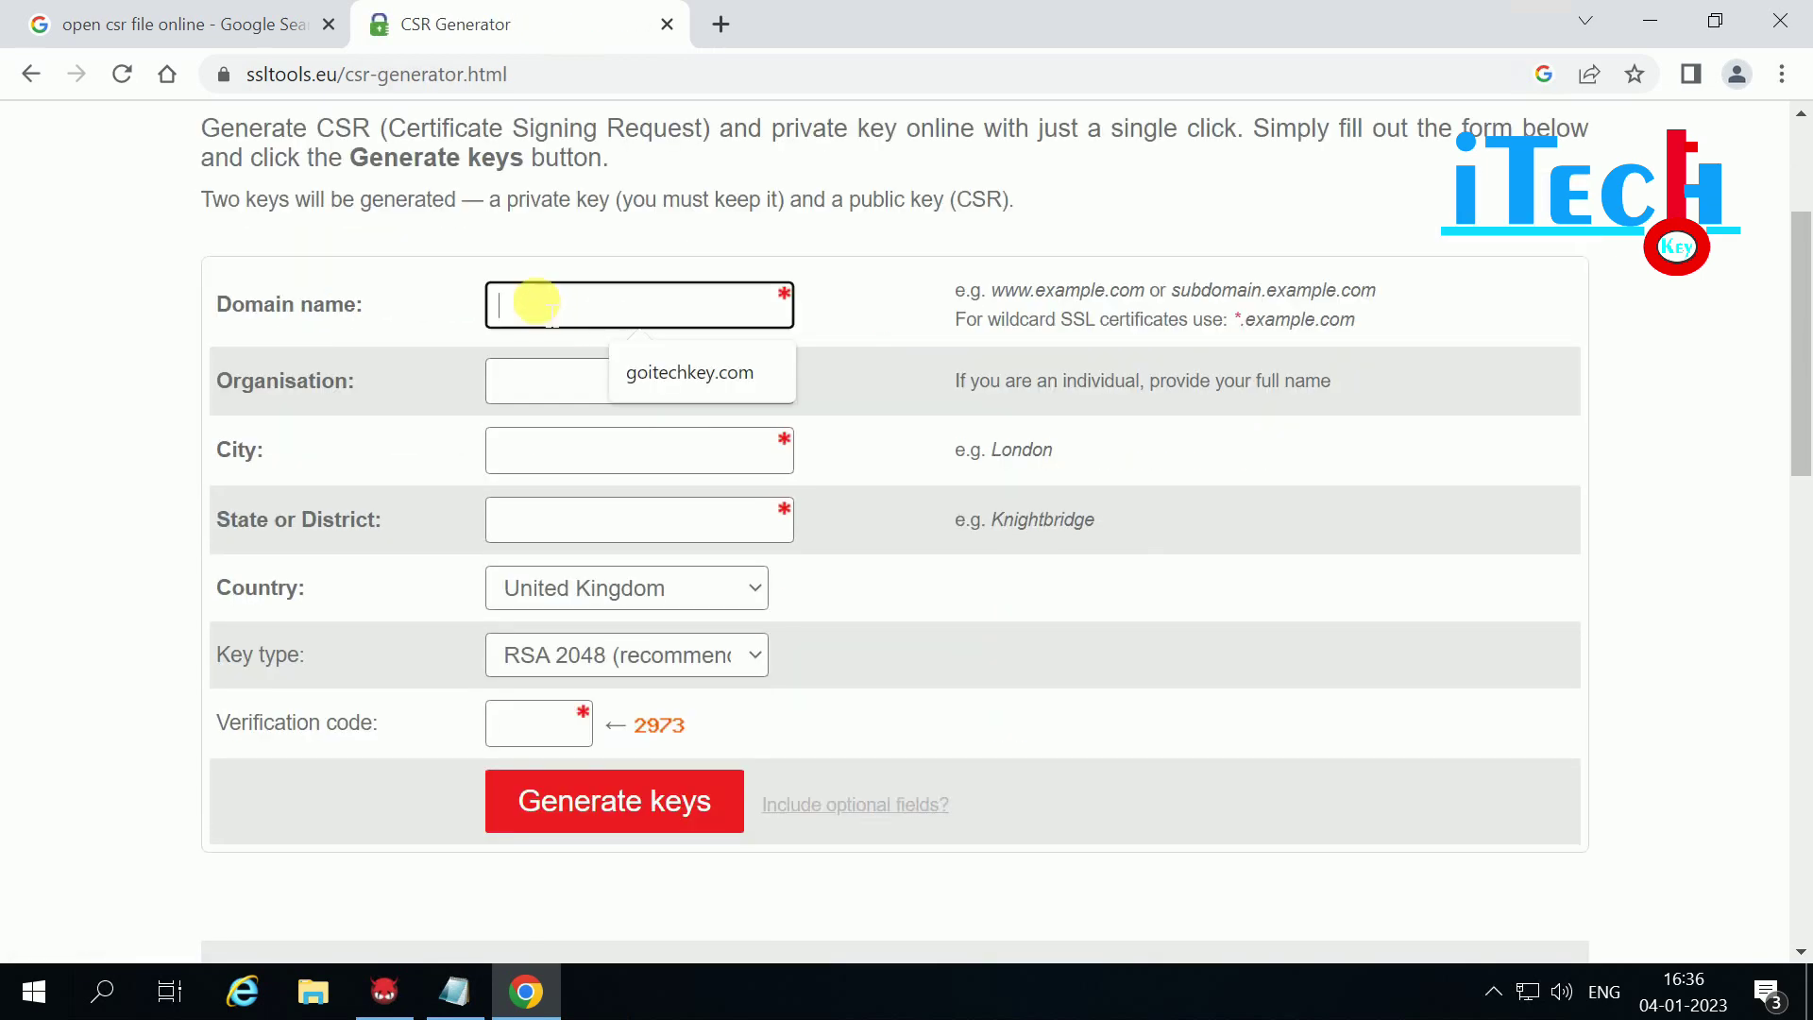
{"action": "left_click", "coordinate": [667, 374]}
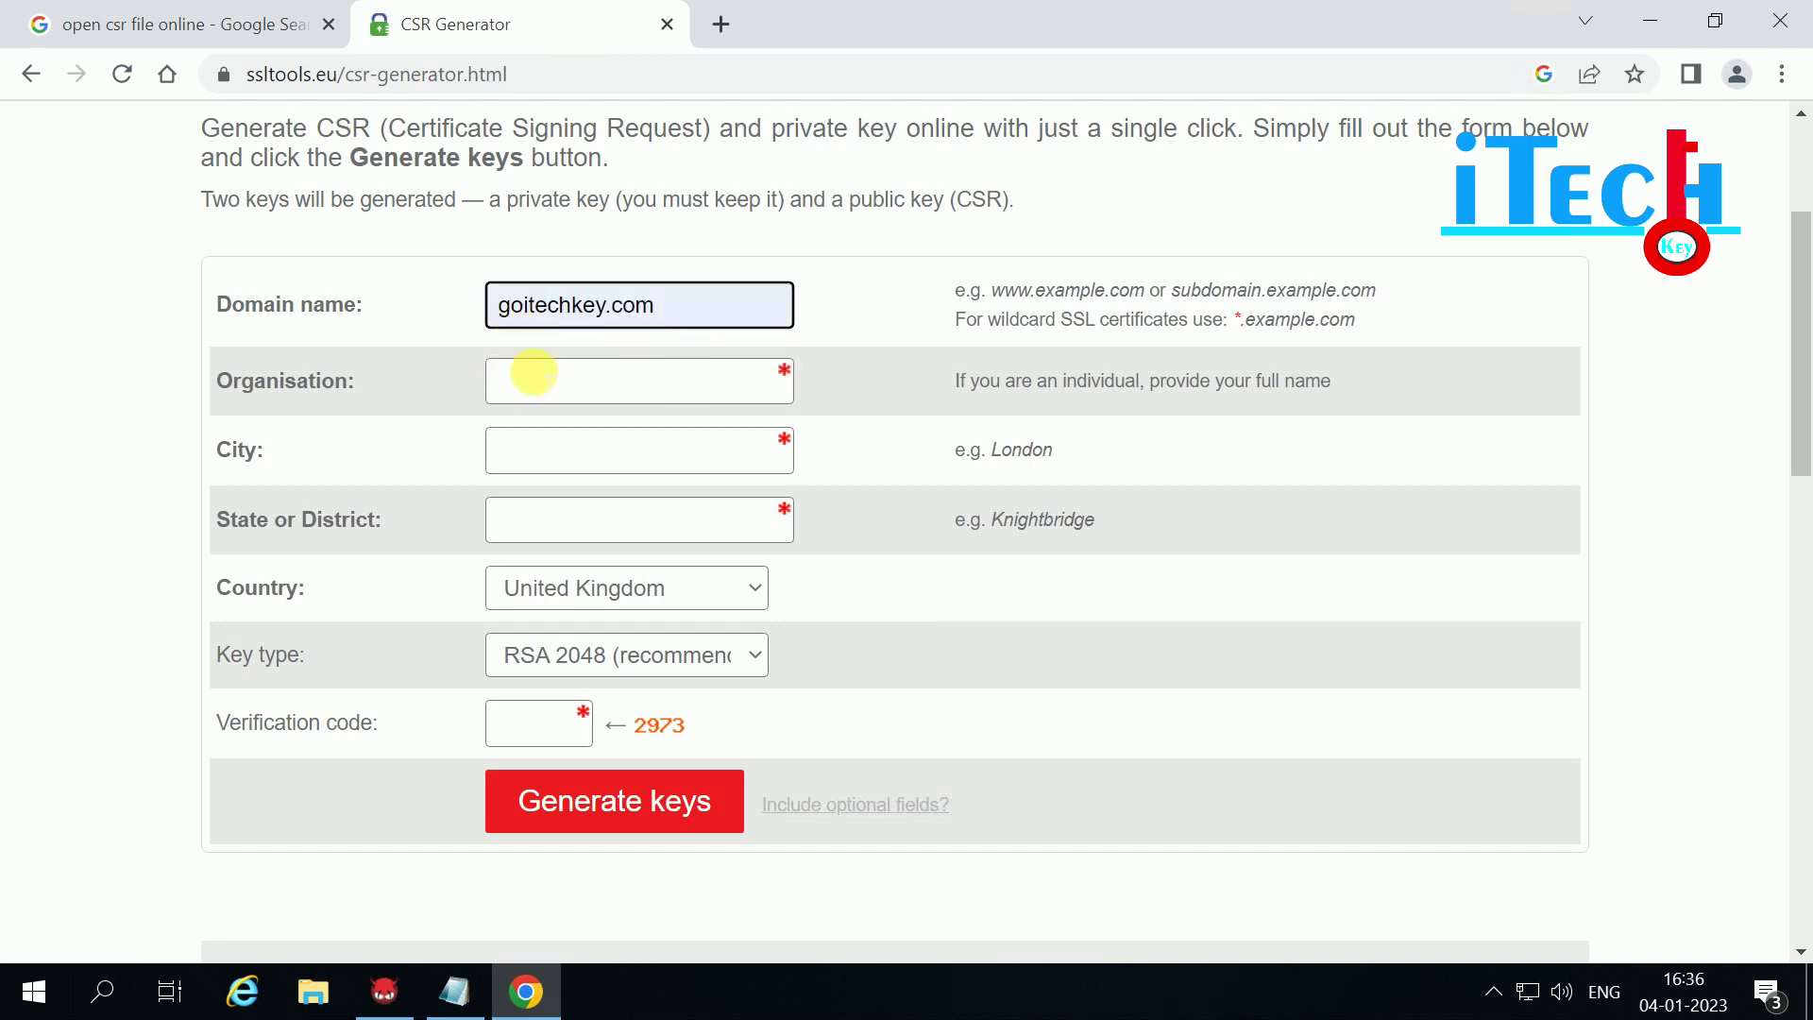
{"action": "left_click", "coordinate": [531, 374]}
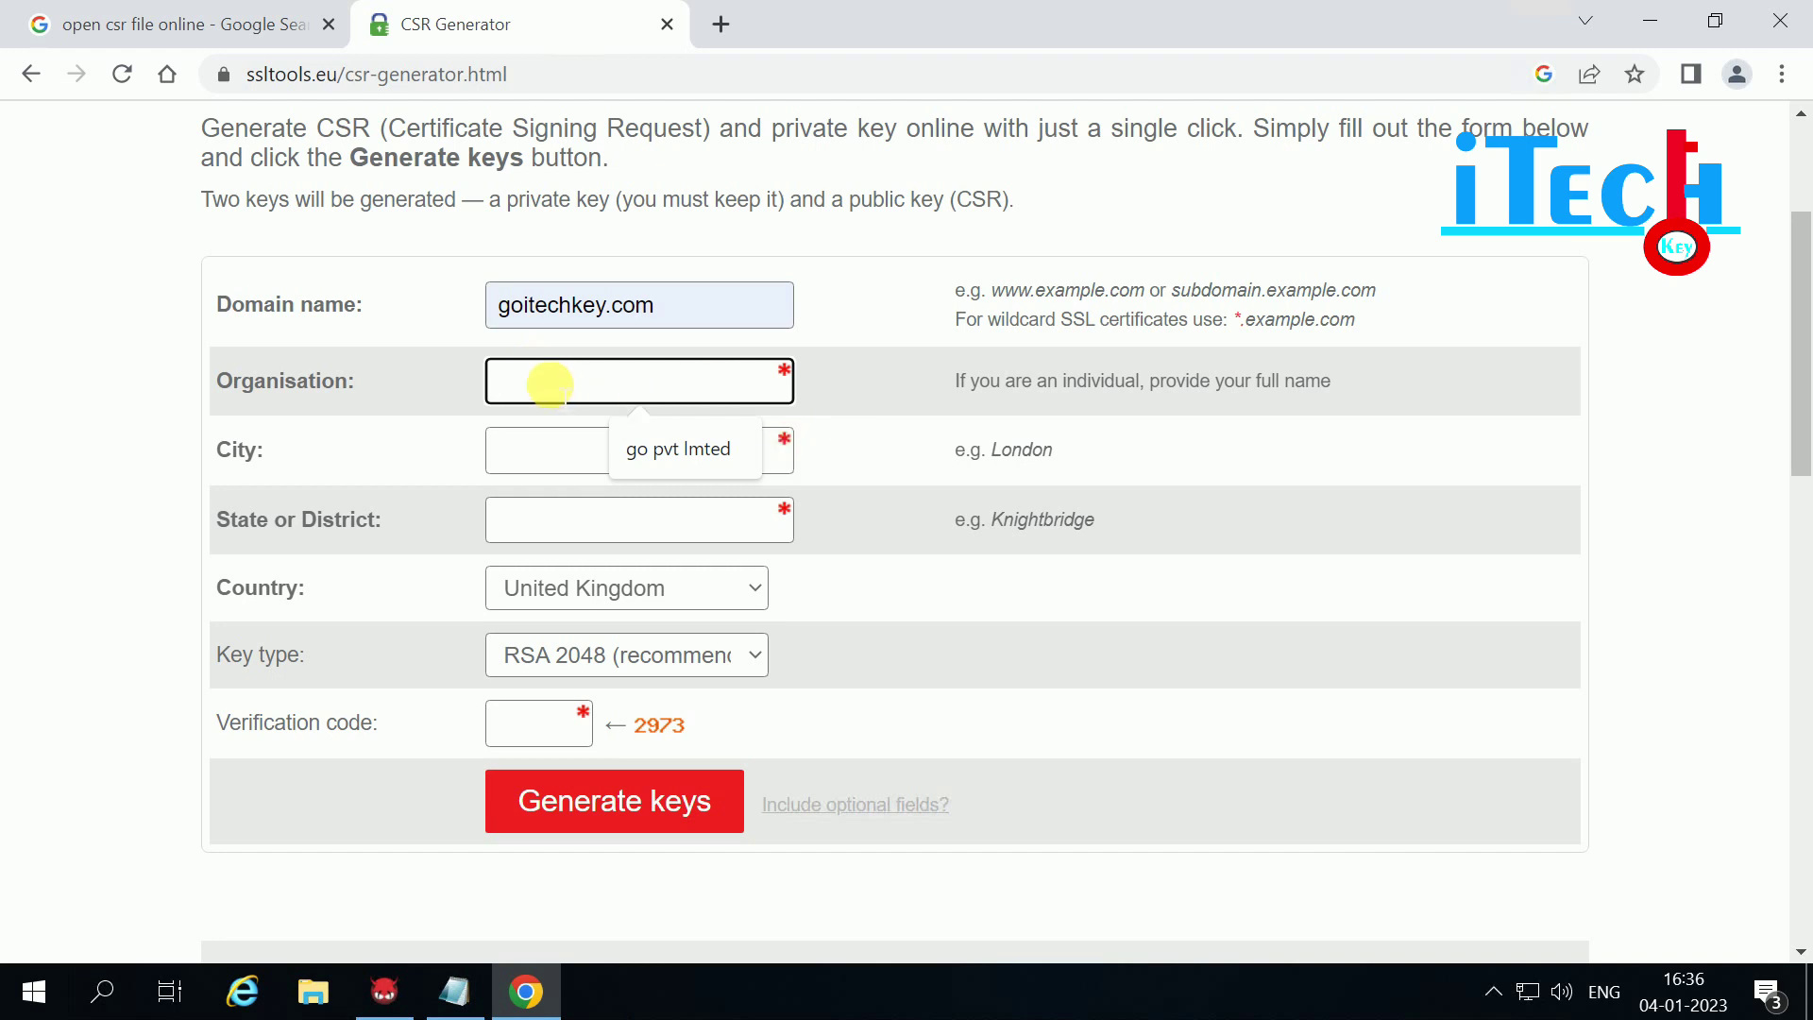
{"action": "type", "text": "go "}
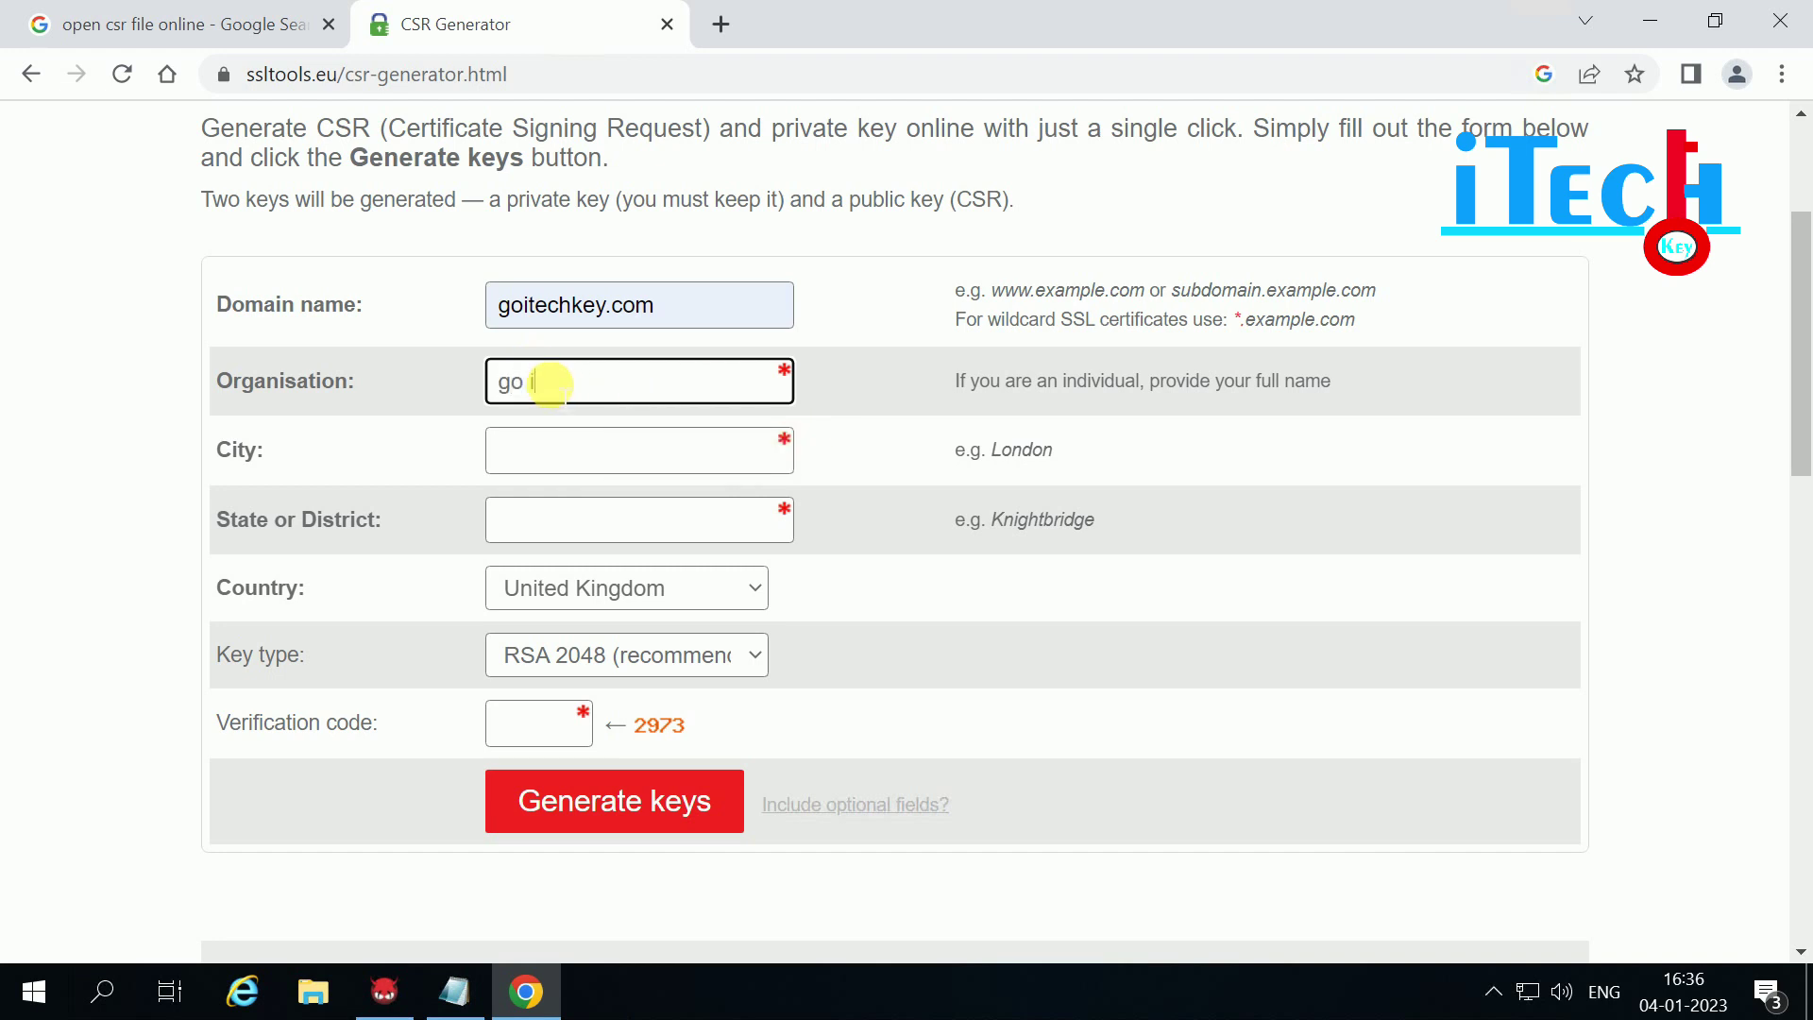
{"action": "type", "text": "itechkey p"}
{"action": "type", "text": "vt ltd"}
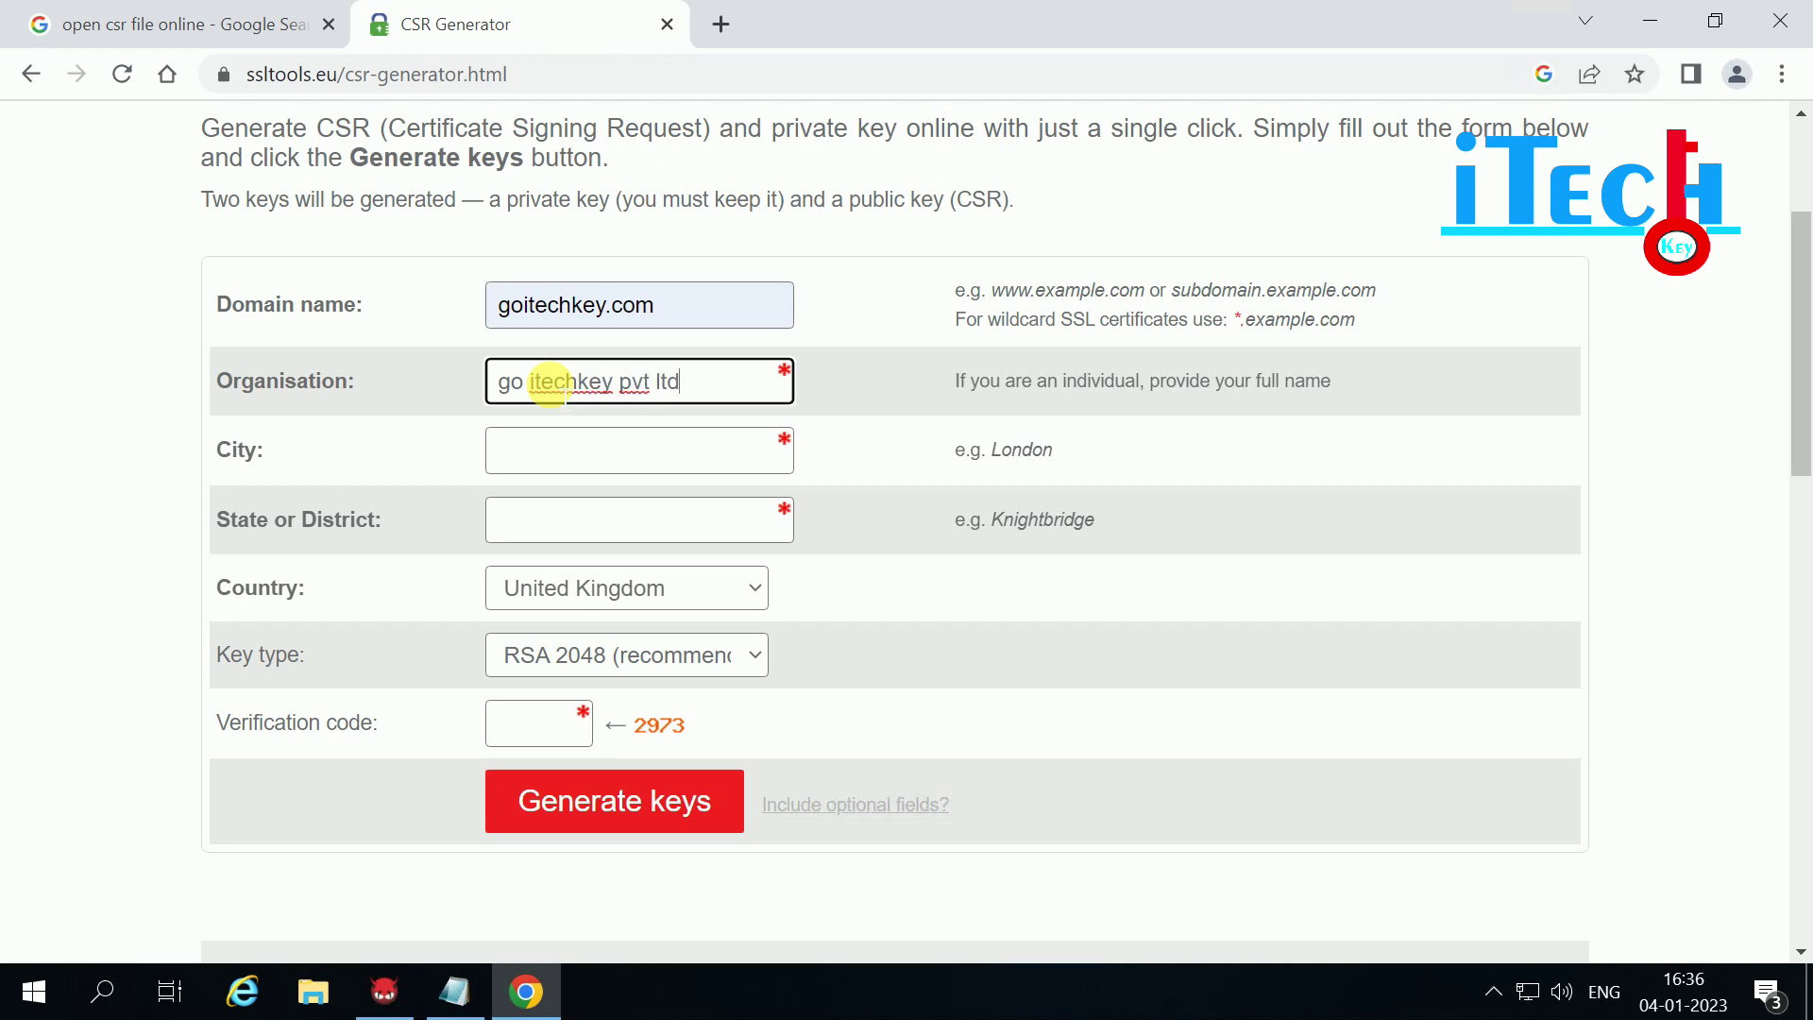
Step: Set both the city and the state or district to Delhi, and choose India as the country
{"action": "left_click", "coordinate": [523, 449]}
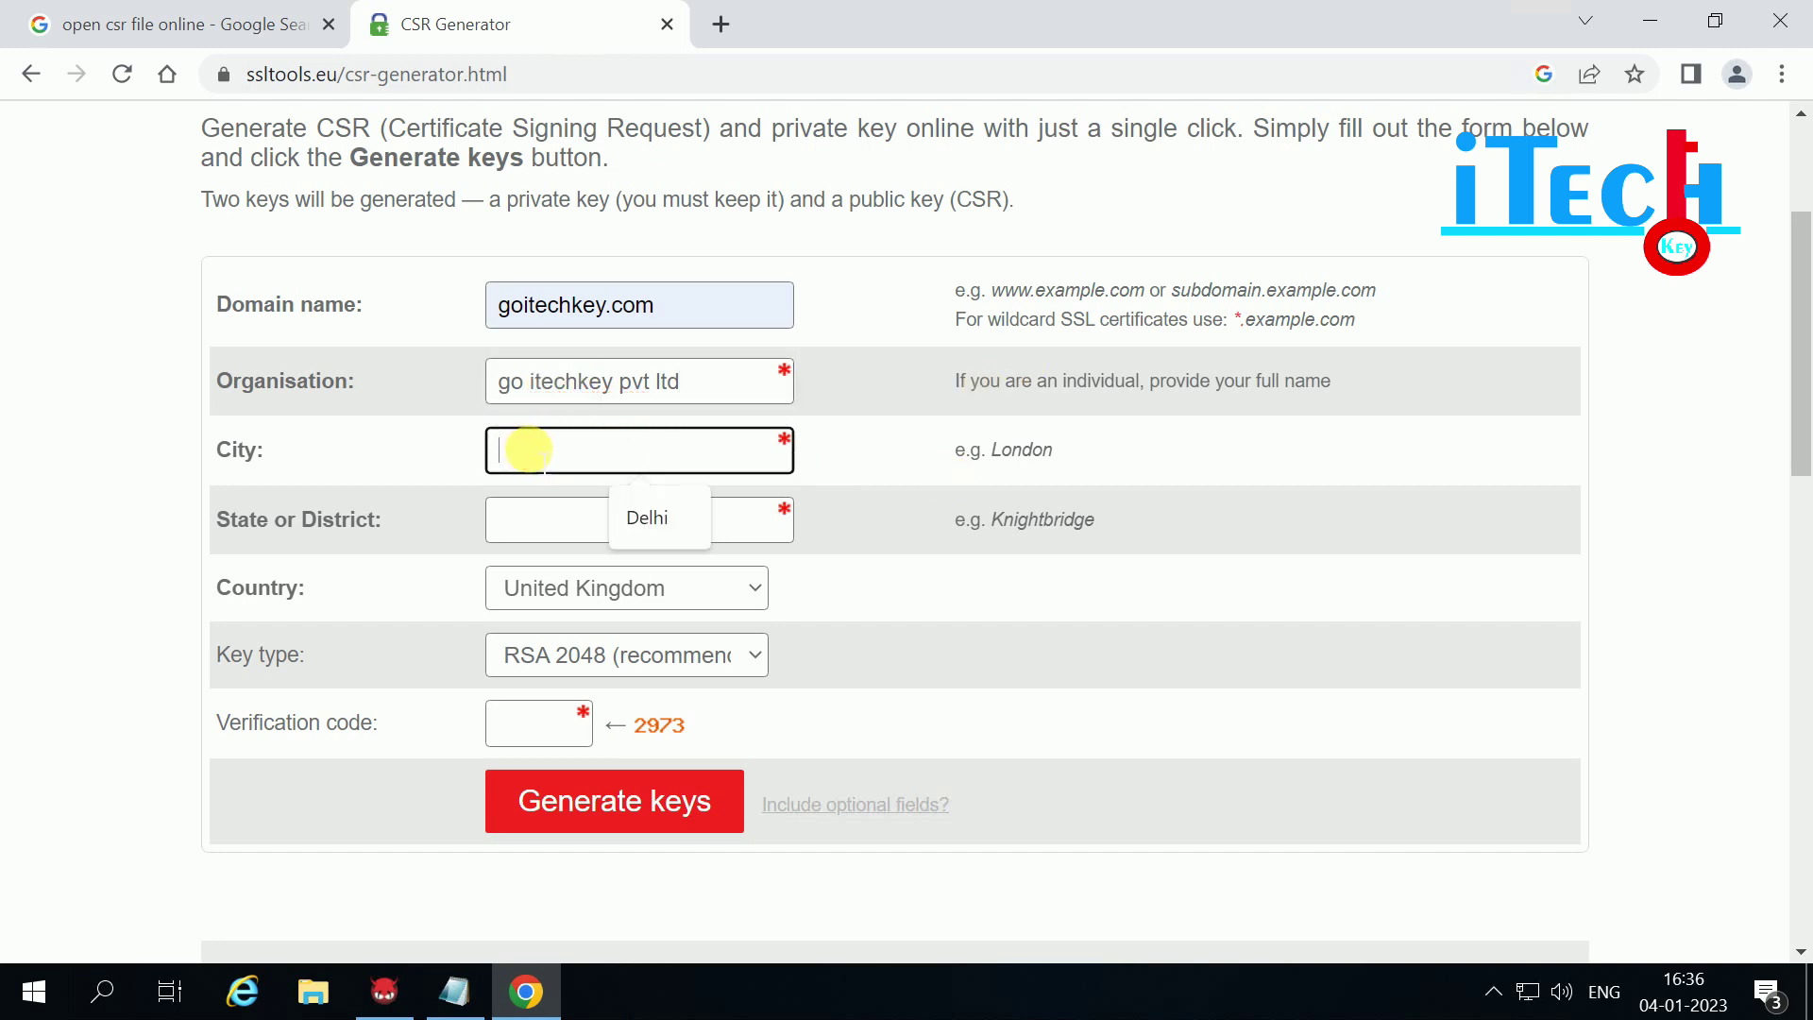
{"action": "left_click", "coordinate": [647, 518]}
{"action": "left_click", "coordinate": [533, 507]}
{"action": "left_click", "coordinate": [649, 591]}
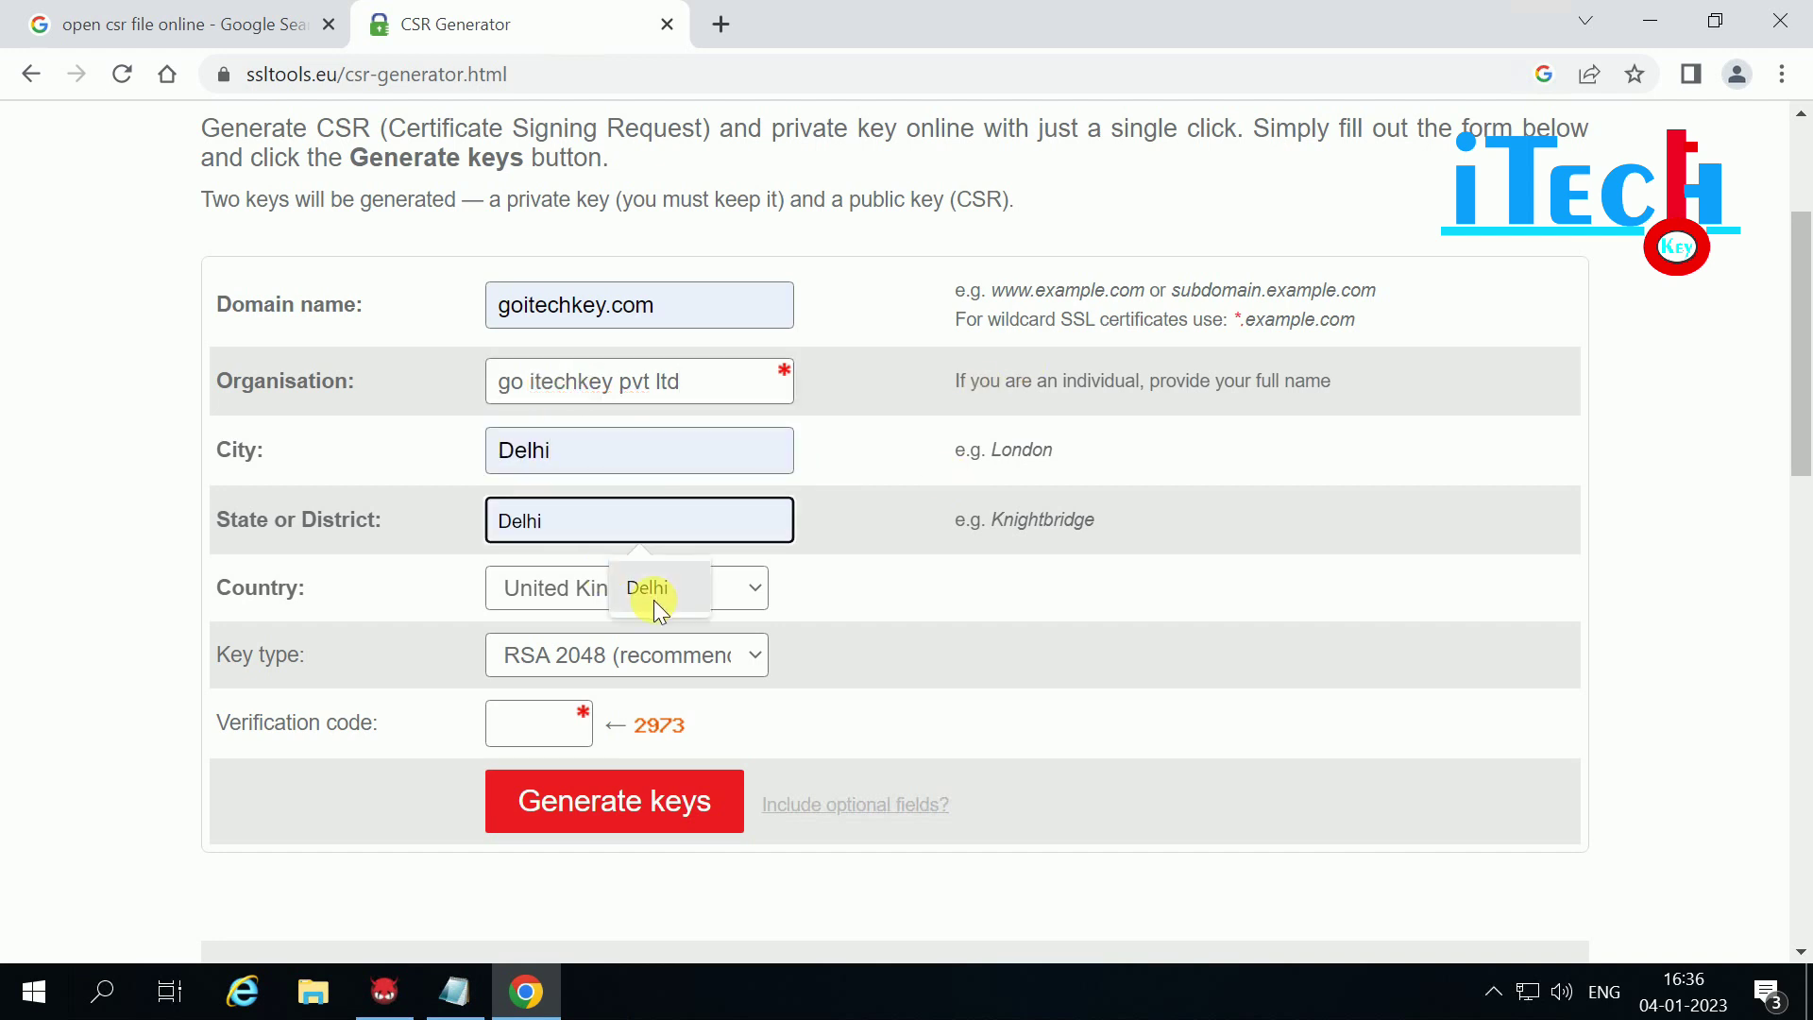
{"action": "left_click", "coordinate": [533, 600]}
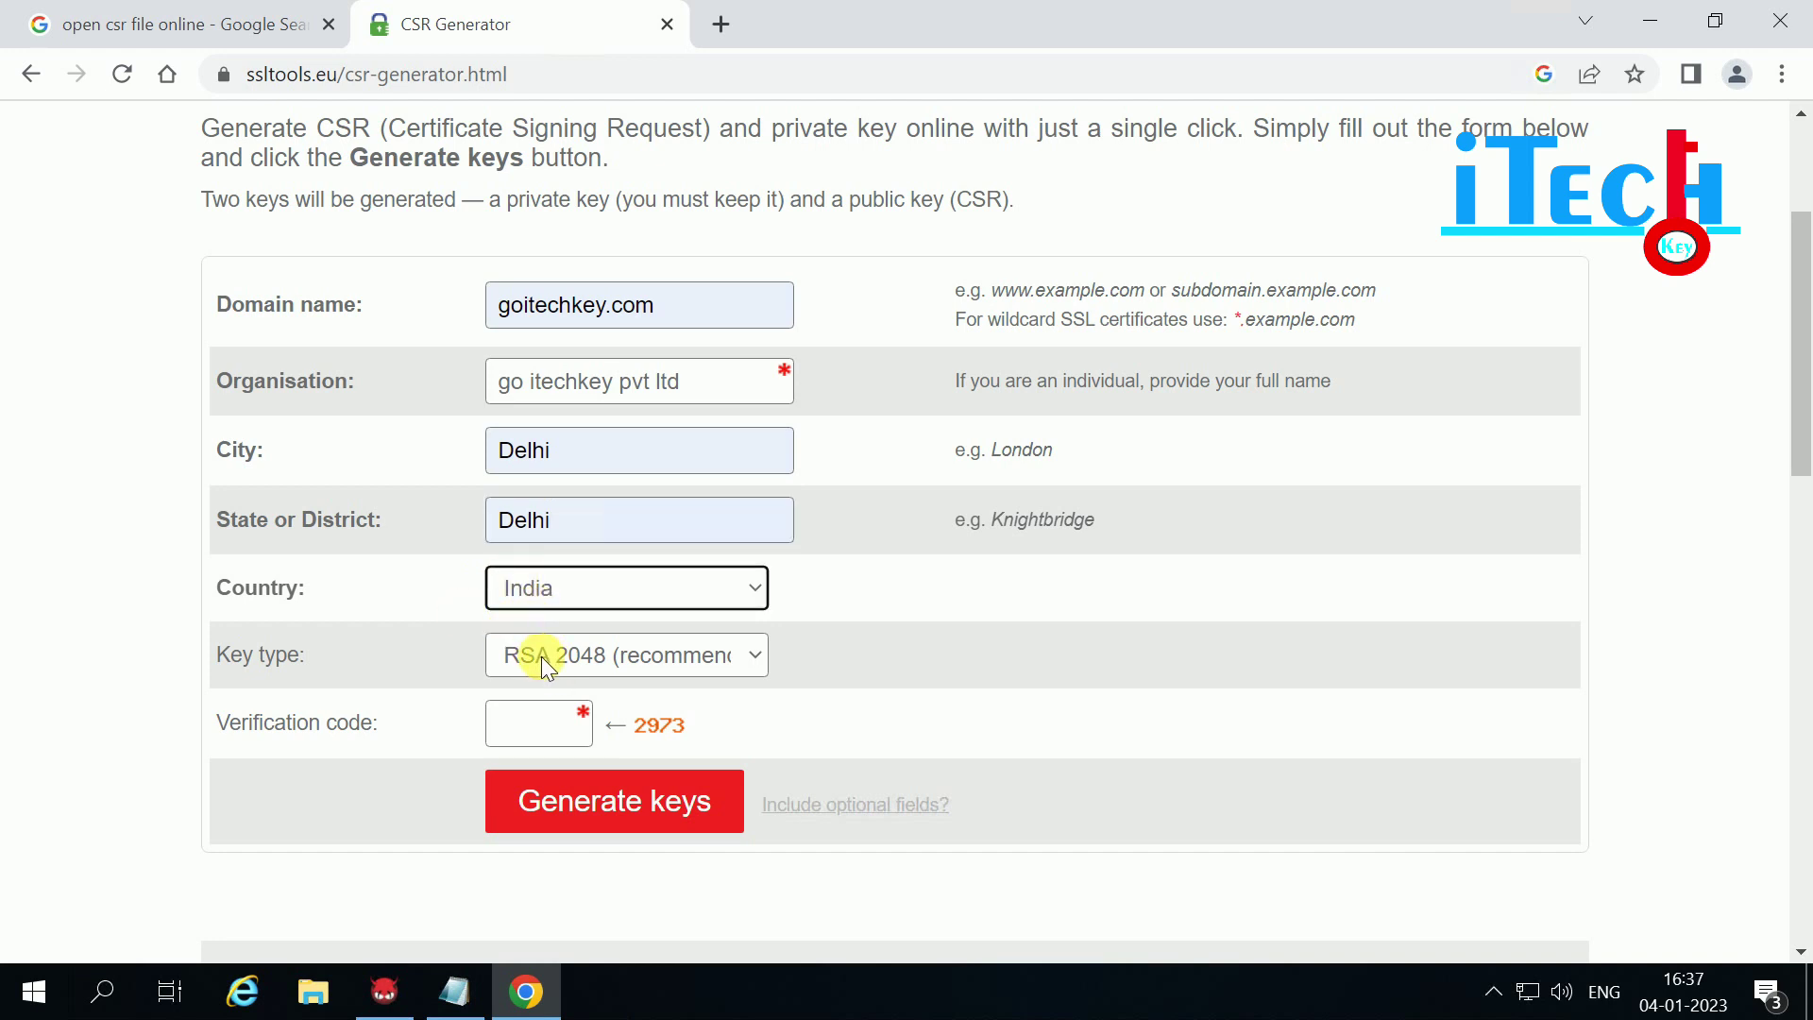
Step: Choose the RSA 2048 (recommended) key type, enter the displayed verification code and generate the keys
{"action": "left_click", "coordinate": [542, 655]}
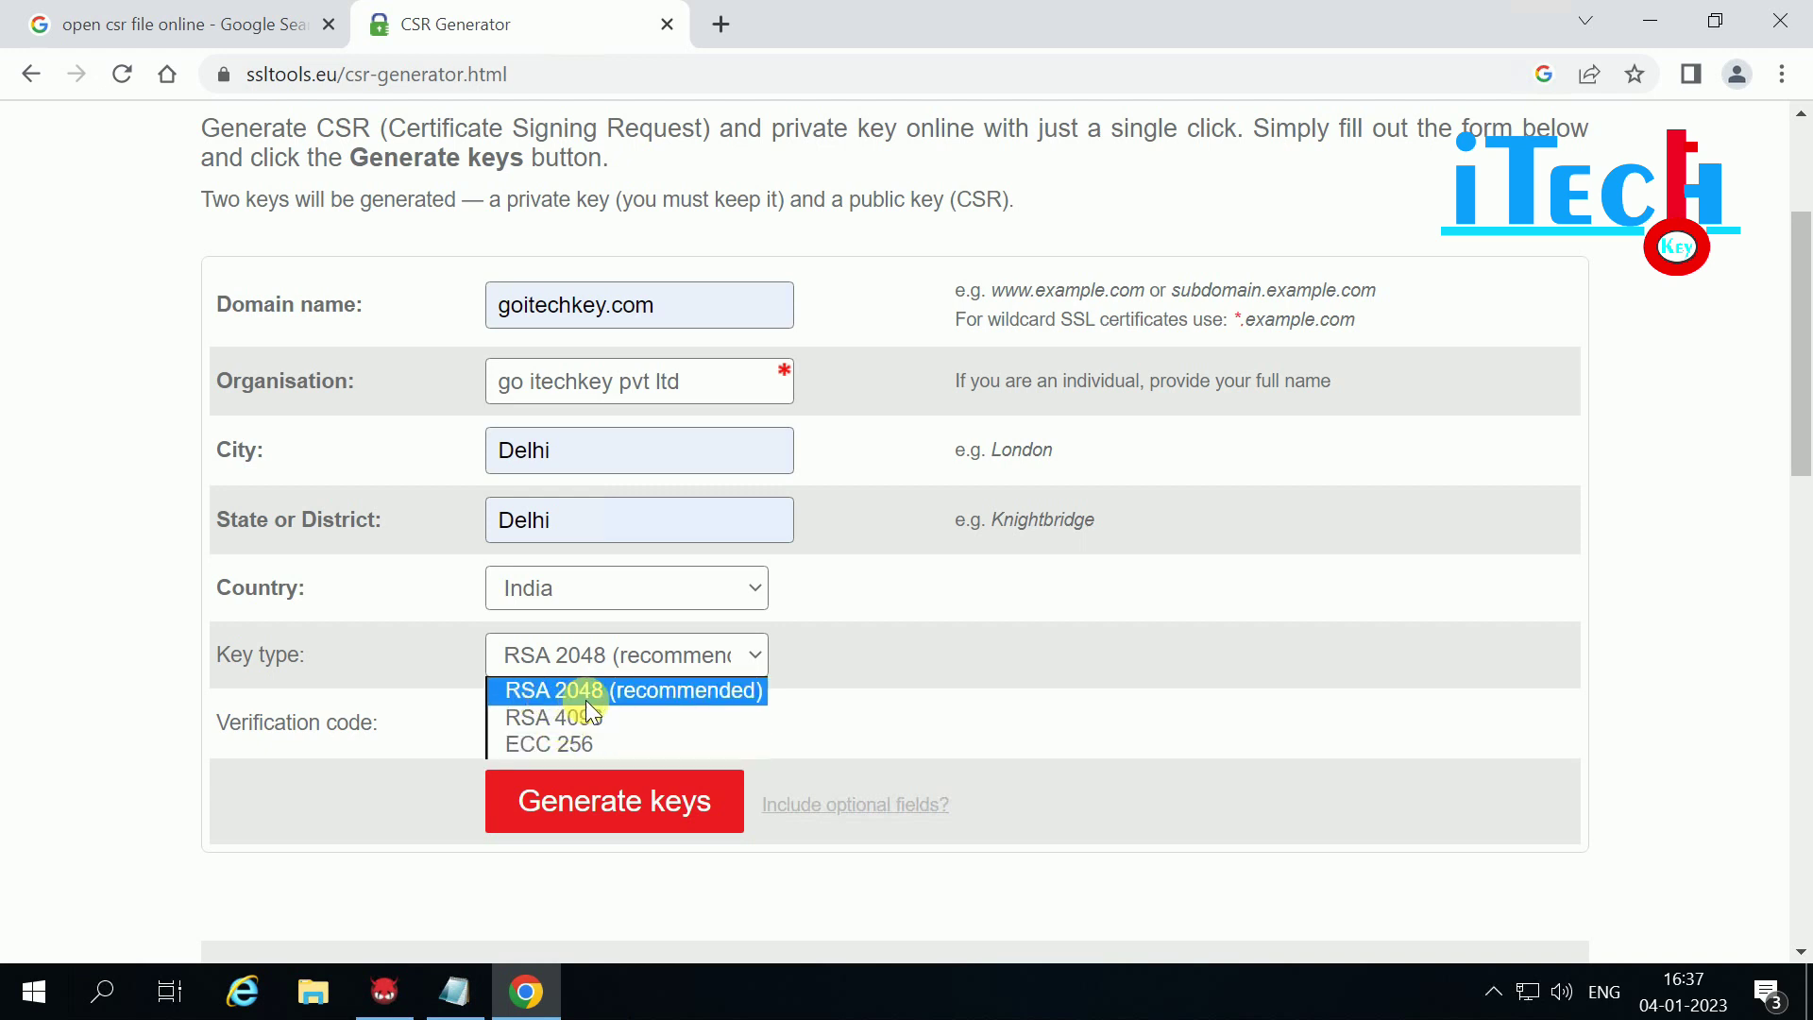
{"action": "left_click", "coordinate": [700, 686]}
{"action": "left_click", "coordinate": [527, 724]}
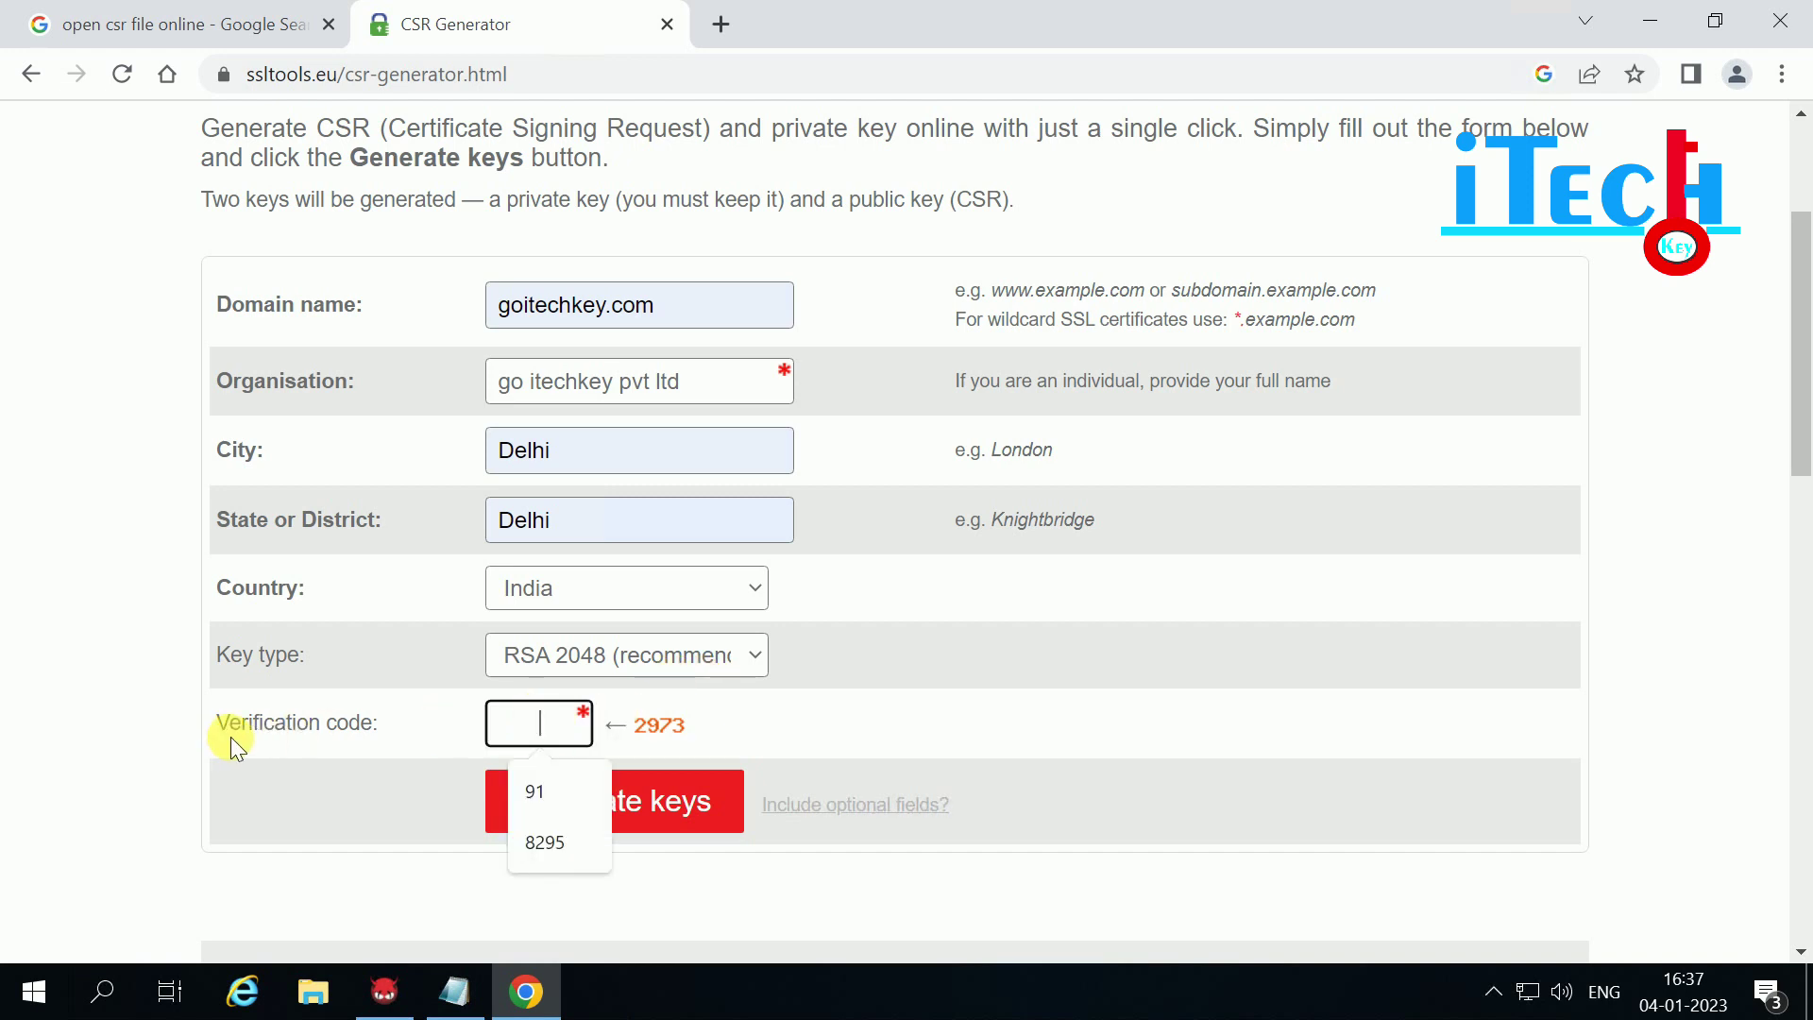
{"action": "left_click", "coordinate": [688, 752]}
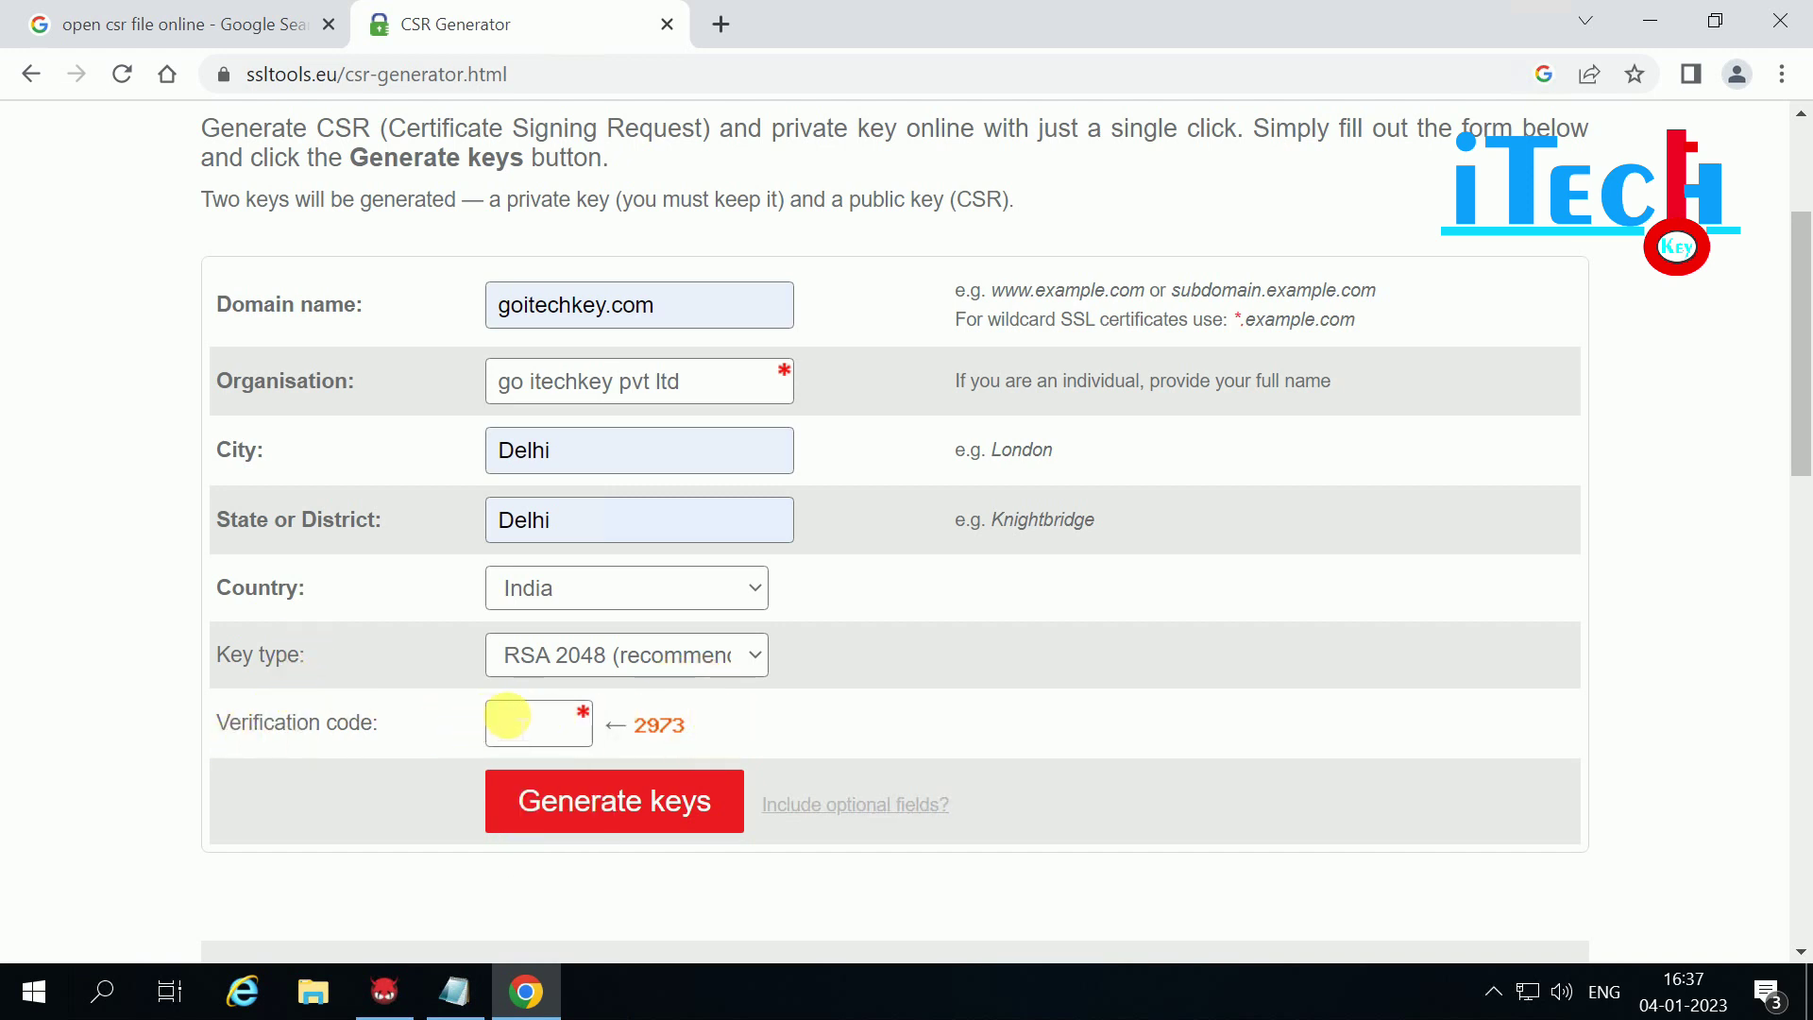
{"action": "left_click", "coordinate": [510, 716]}
{"action": "type", "text": "2"}
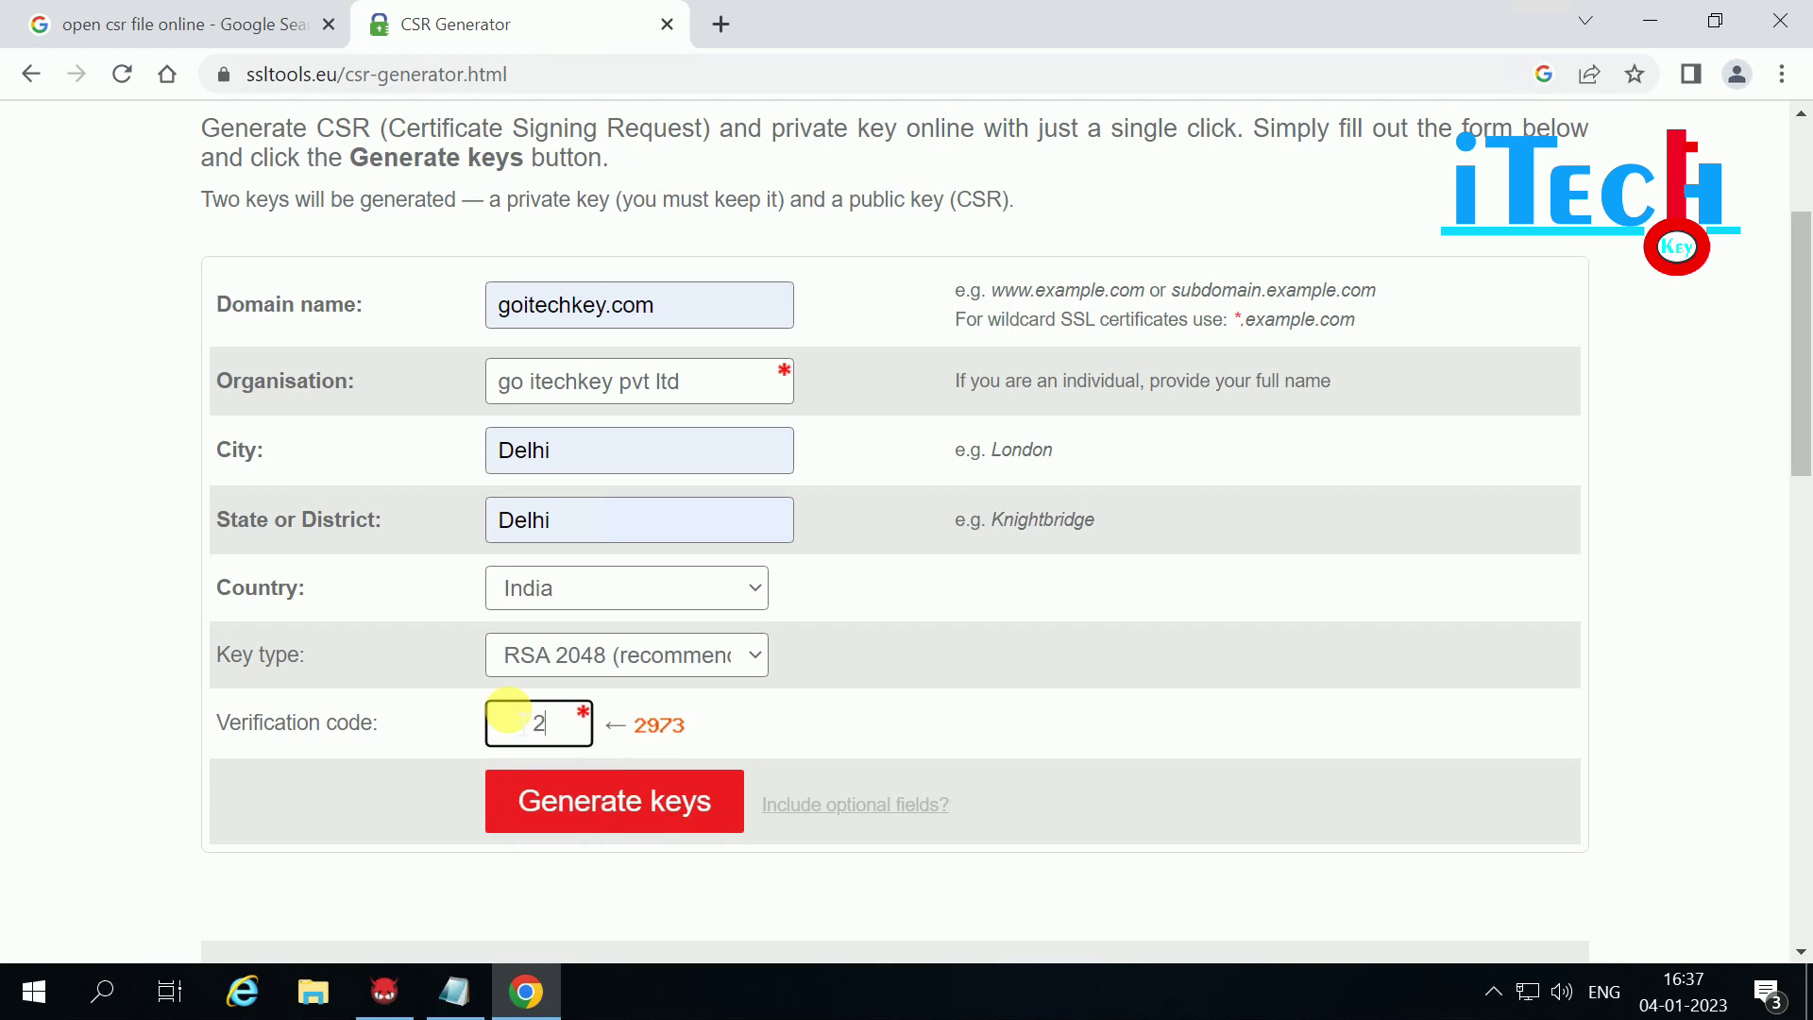
{"action": "type", "text": "973"}
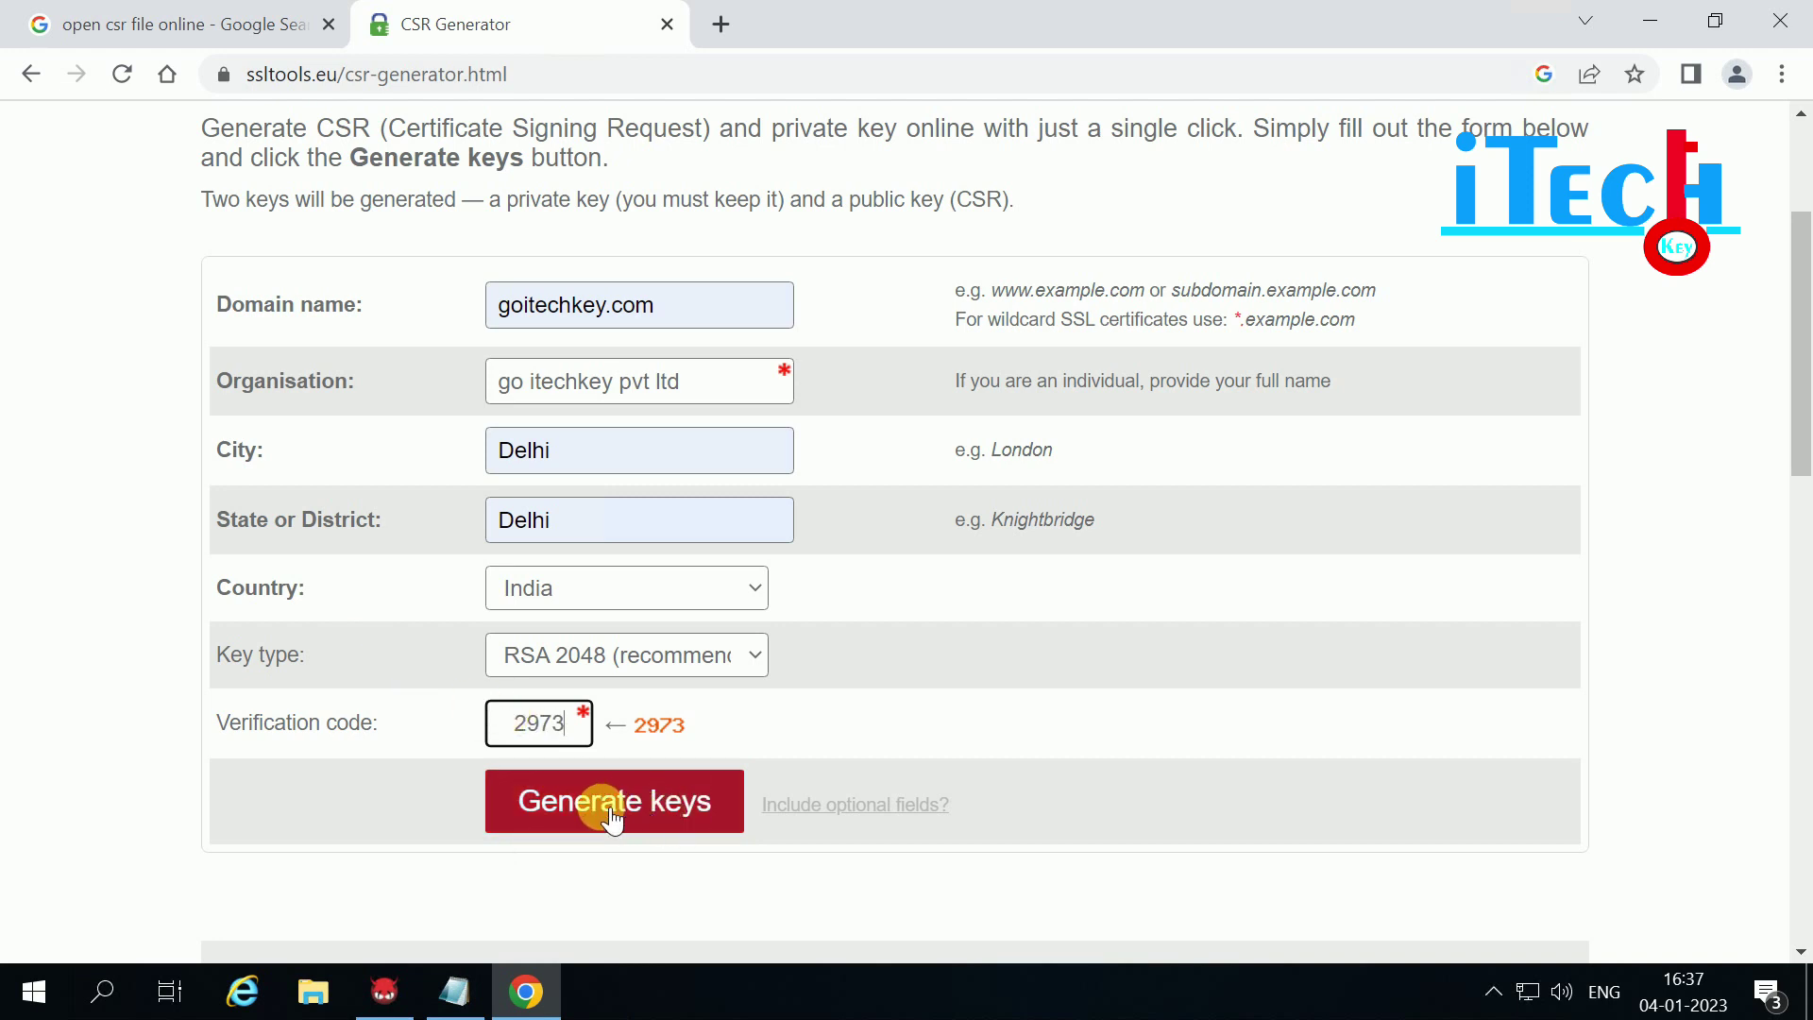
{"action": "left_click", "coordinate": [611, 820]}
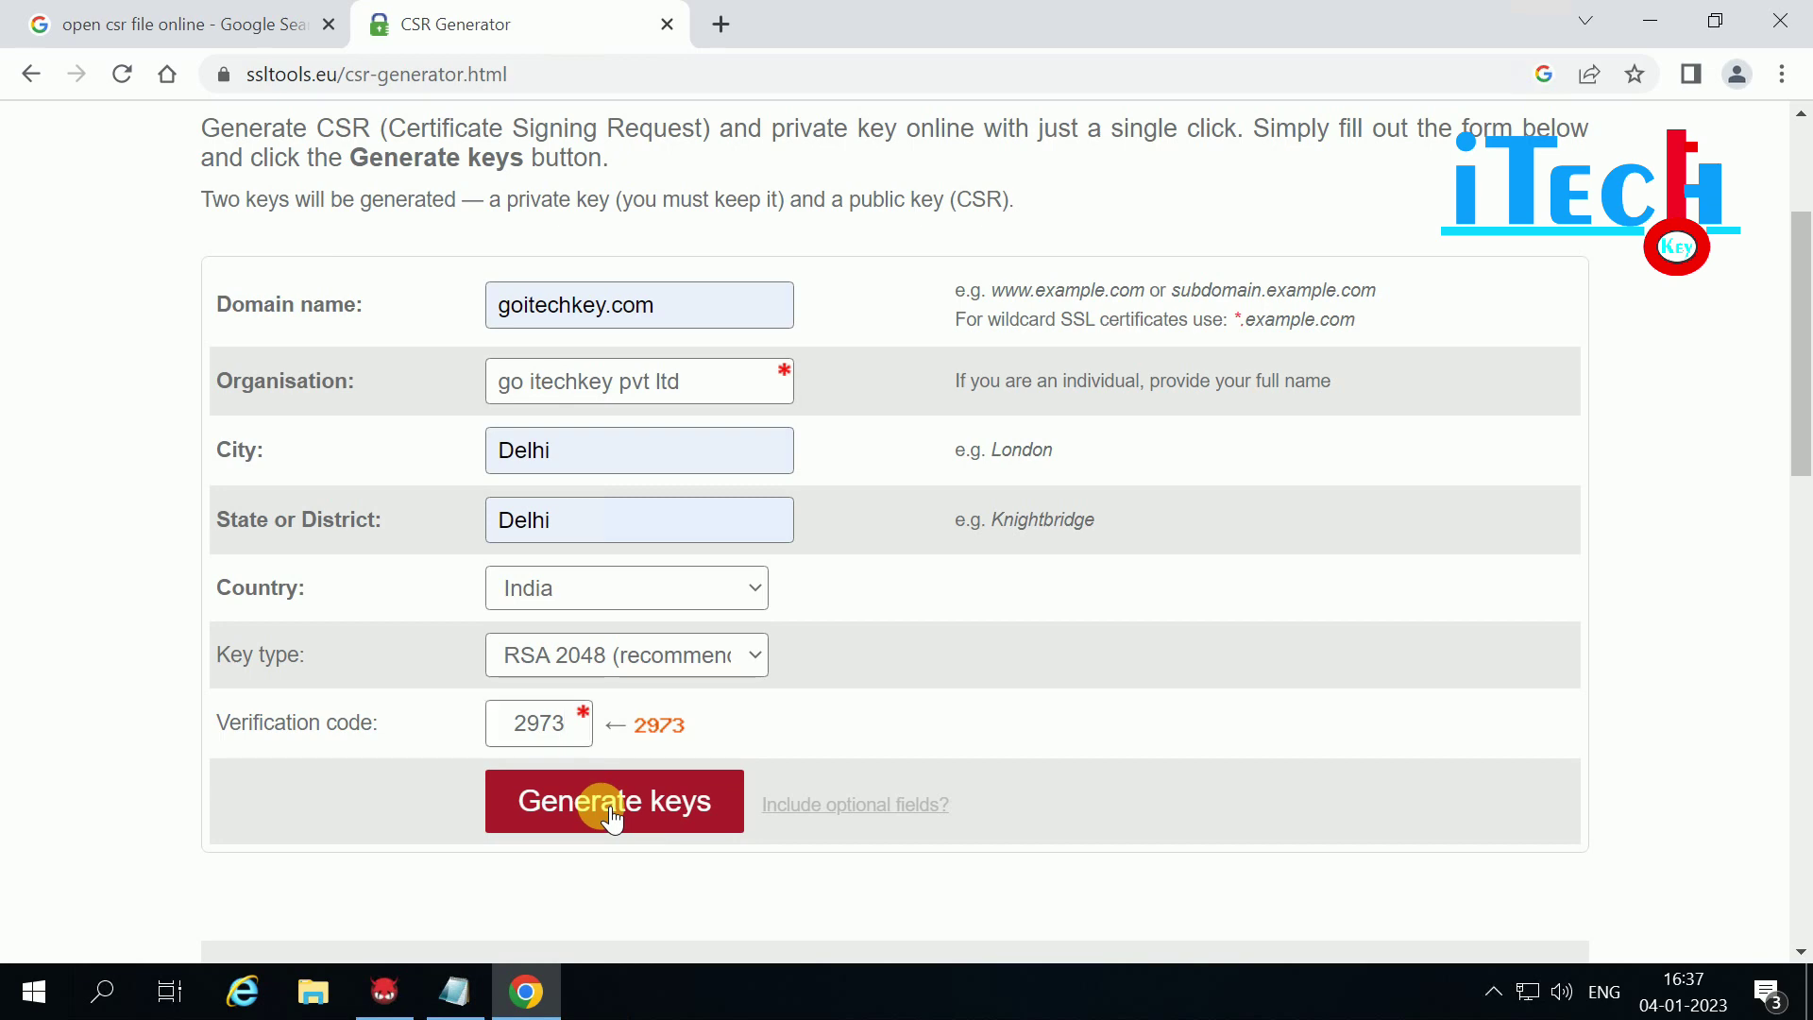
Step: Review the generated private key and CSR text, and download goitechkey.com.key and goitechkey.com.csr
{"action": "triple_click", "coordinate": [507, 433]}
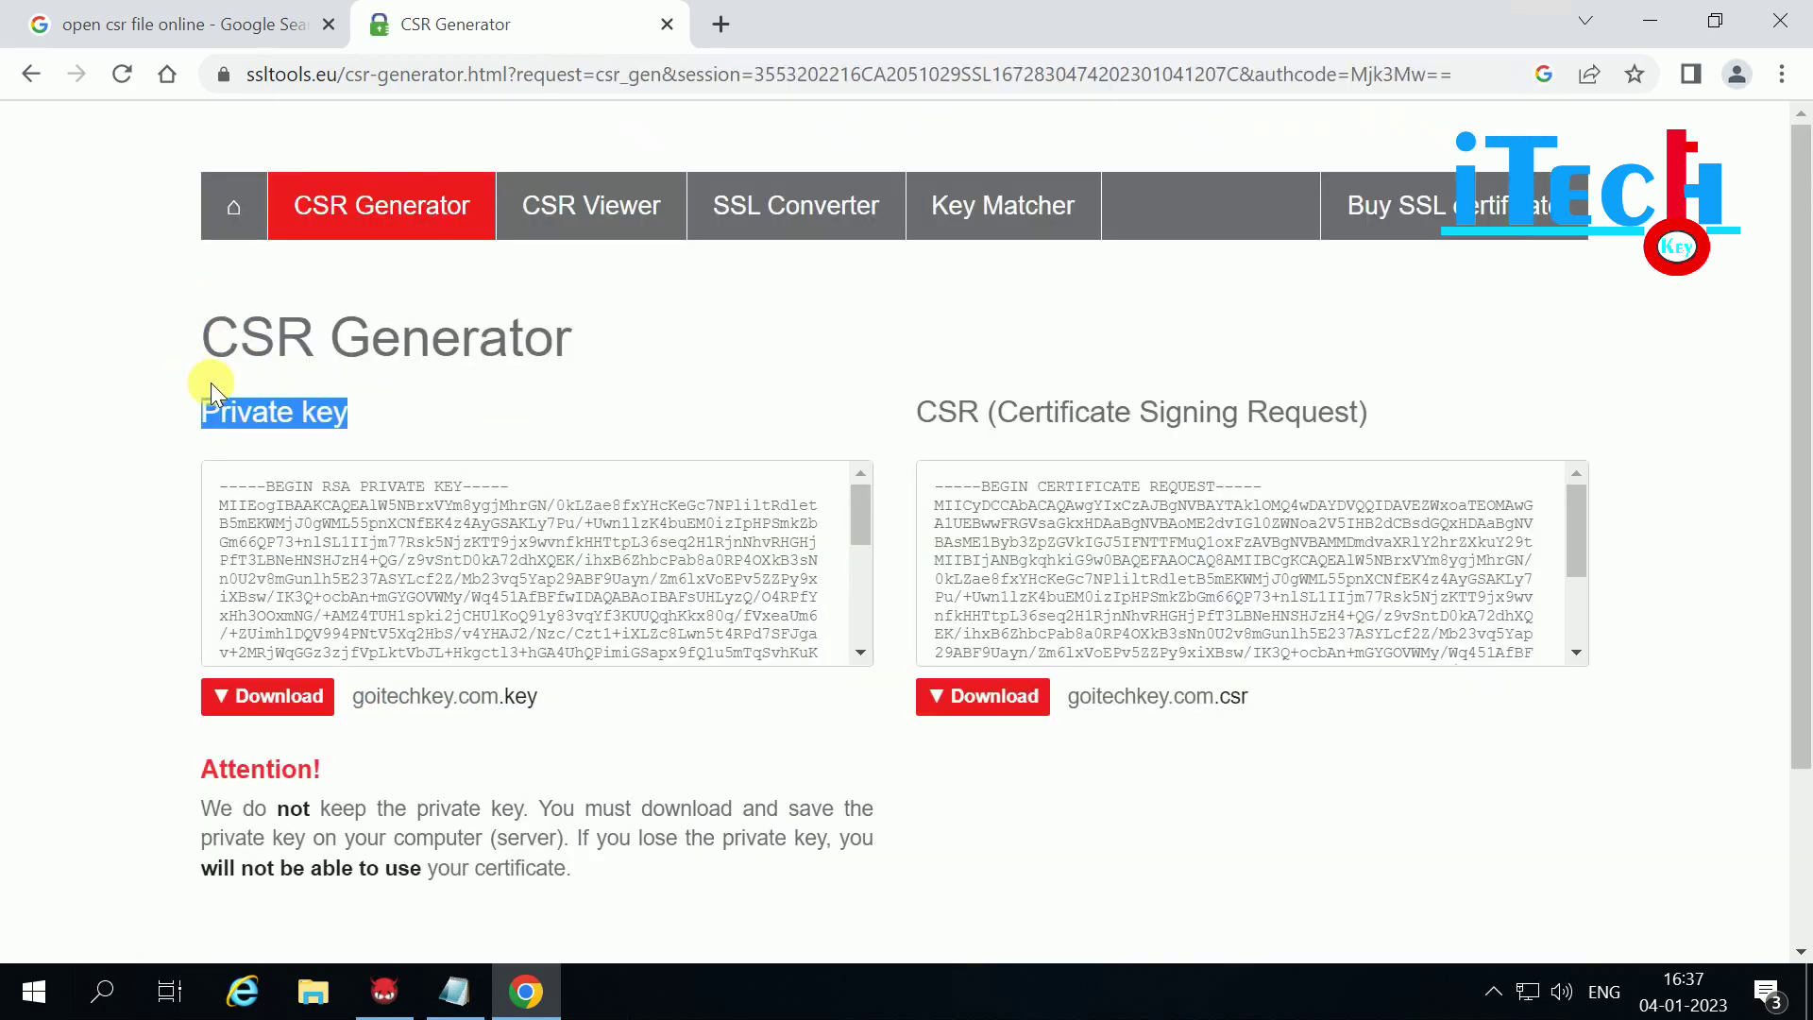
{"action": "left_click_drag", "start_coordinate": [198, 409], "coordinate": [366, 426]}
{"action": "left_click", "coordinate": [392, 510]}
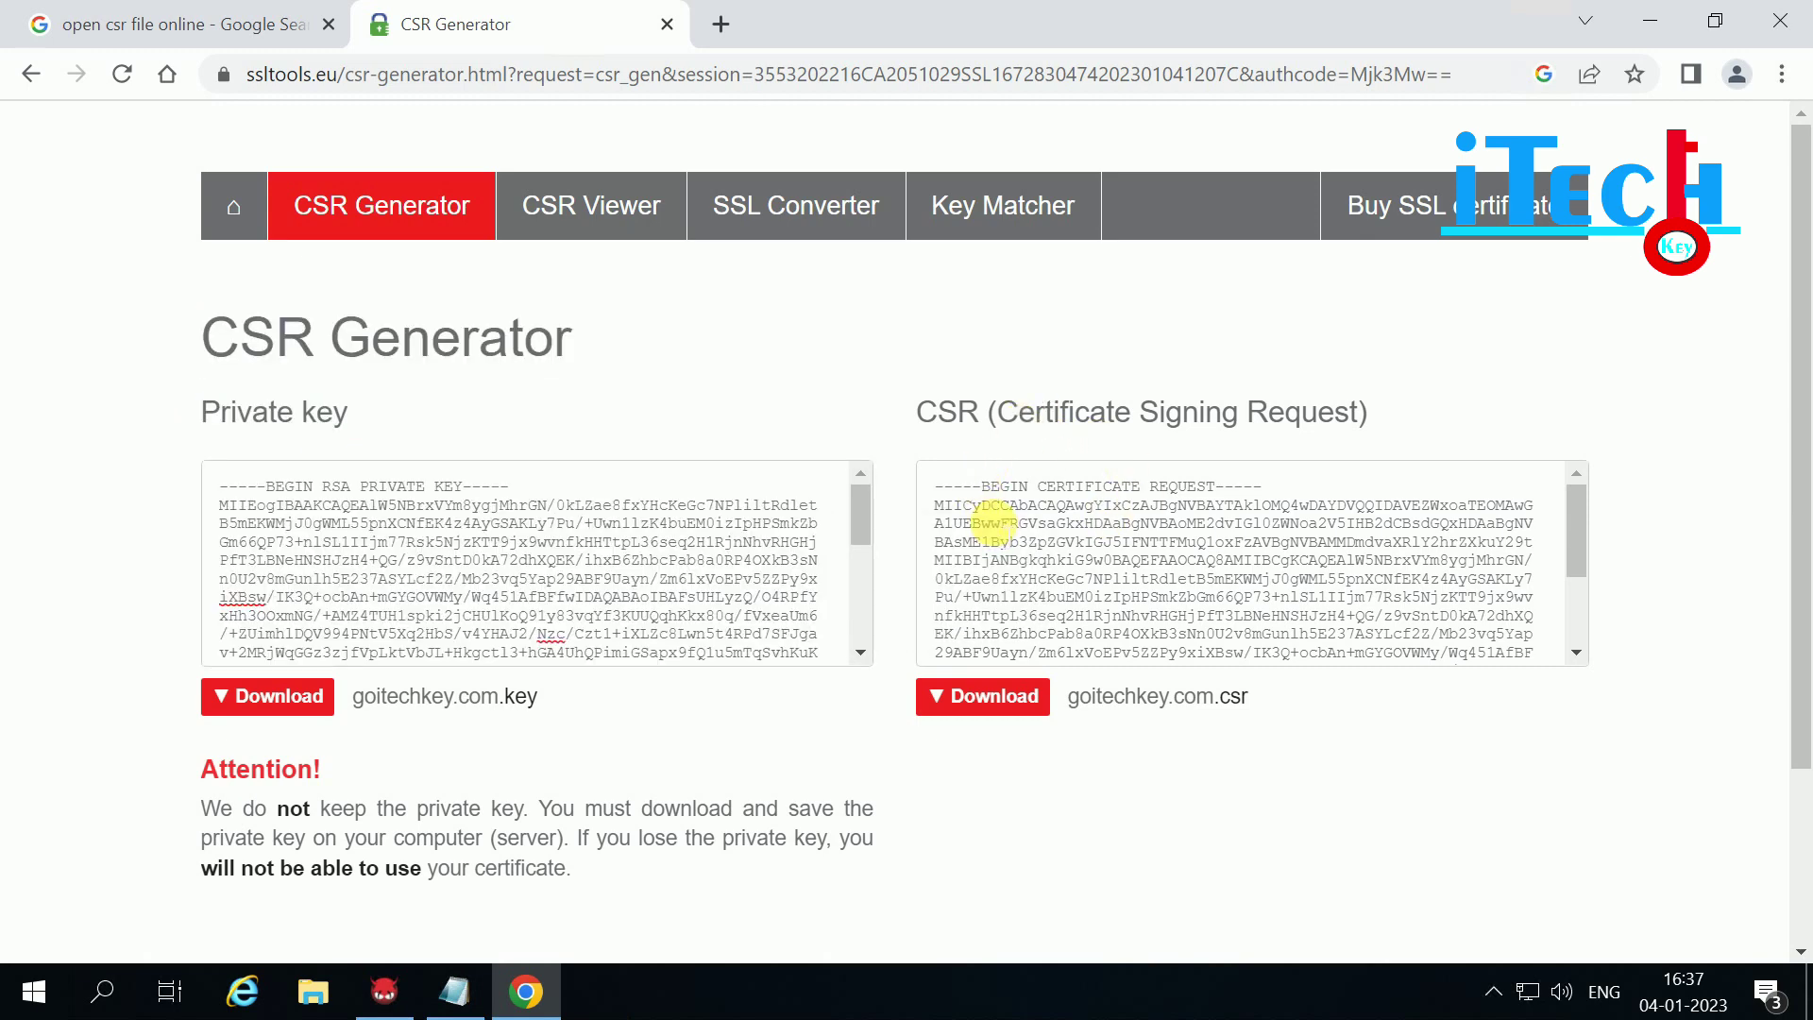
{"action": "left_click", "coordinate": [1095, 552]}
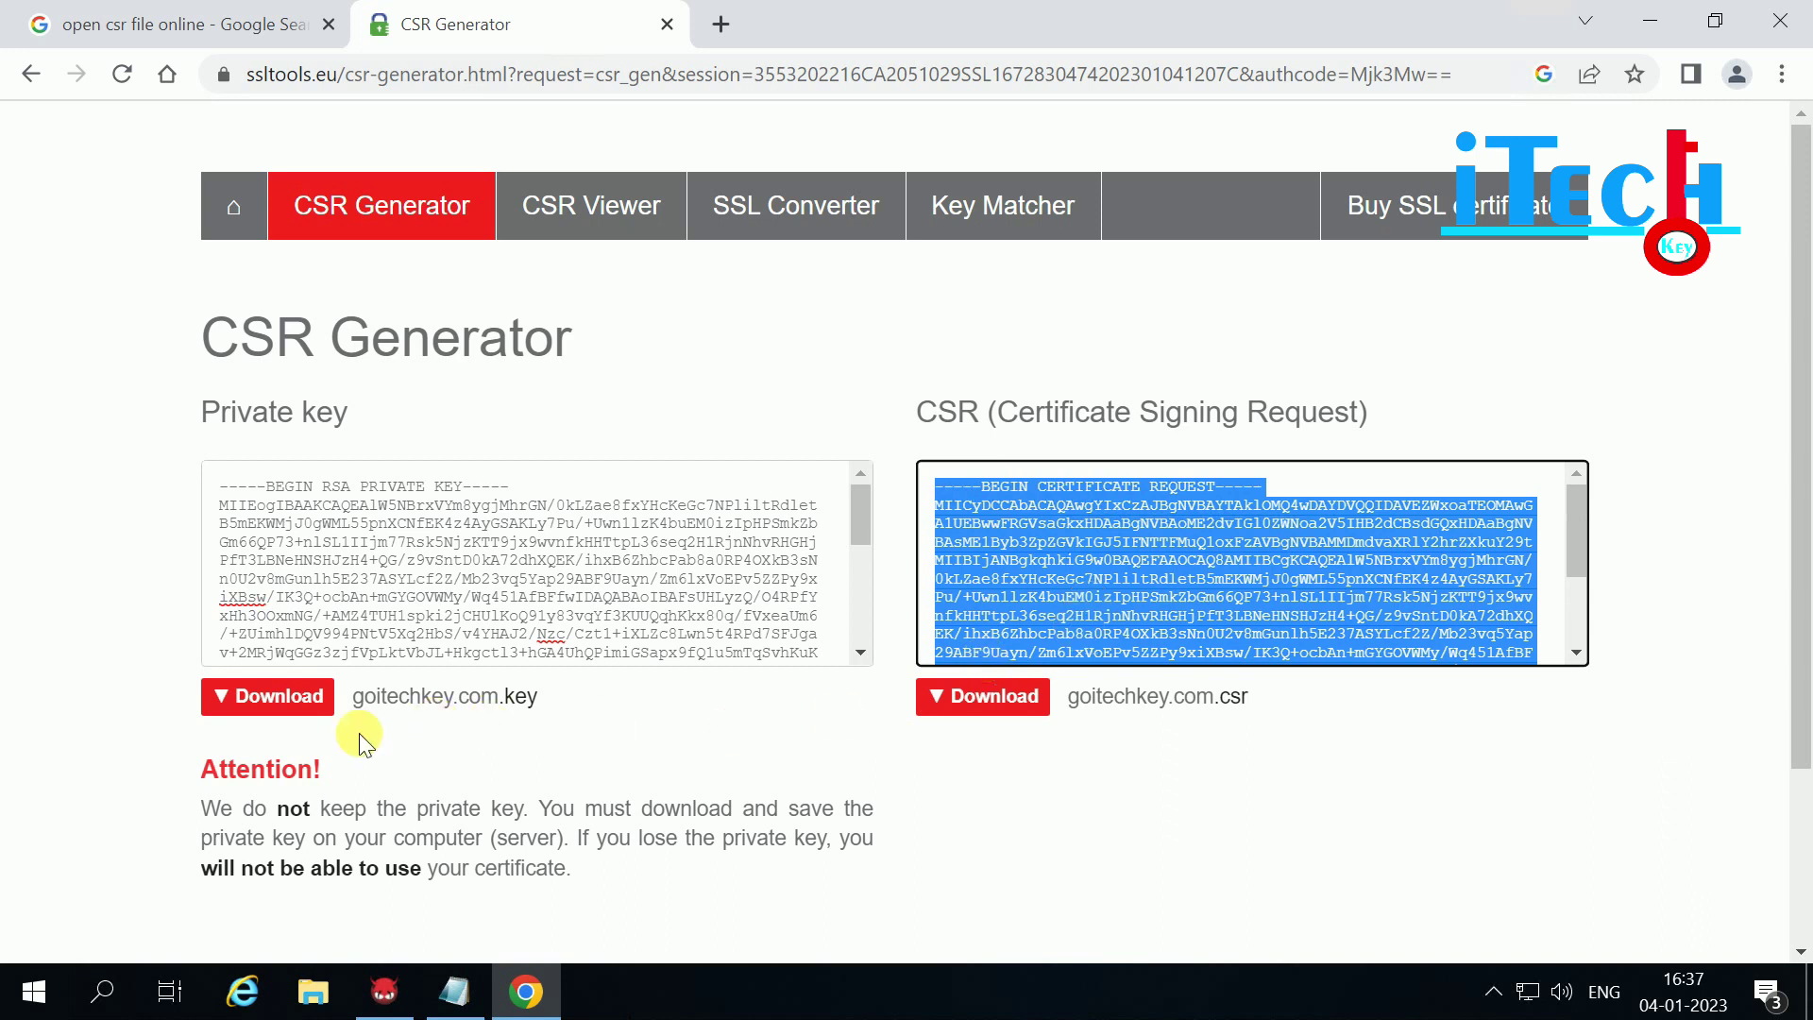
{"action": "left_click", "coordinate": [272, 713]}
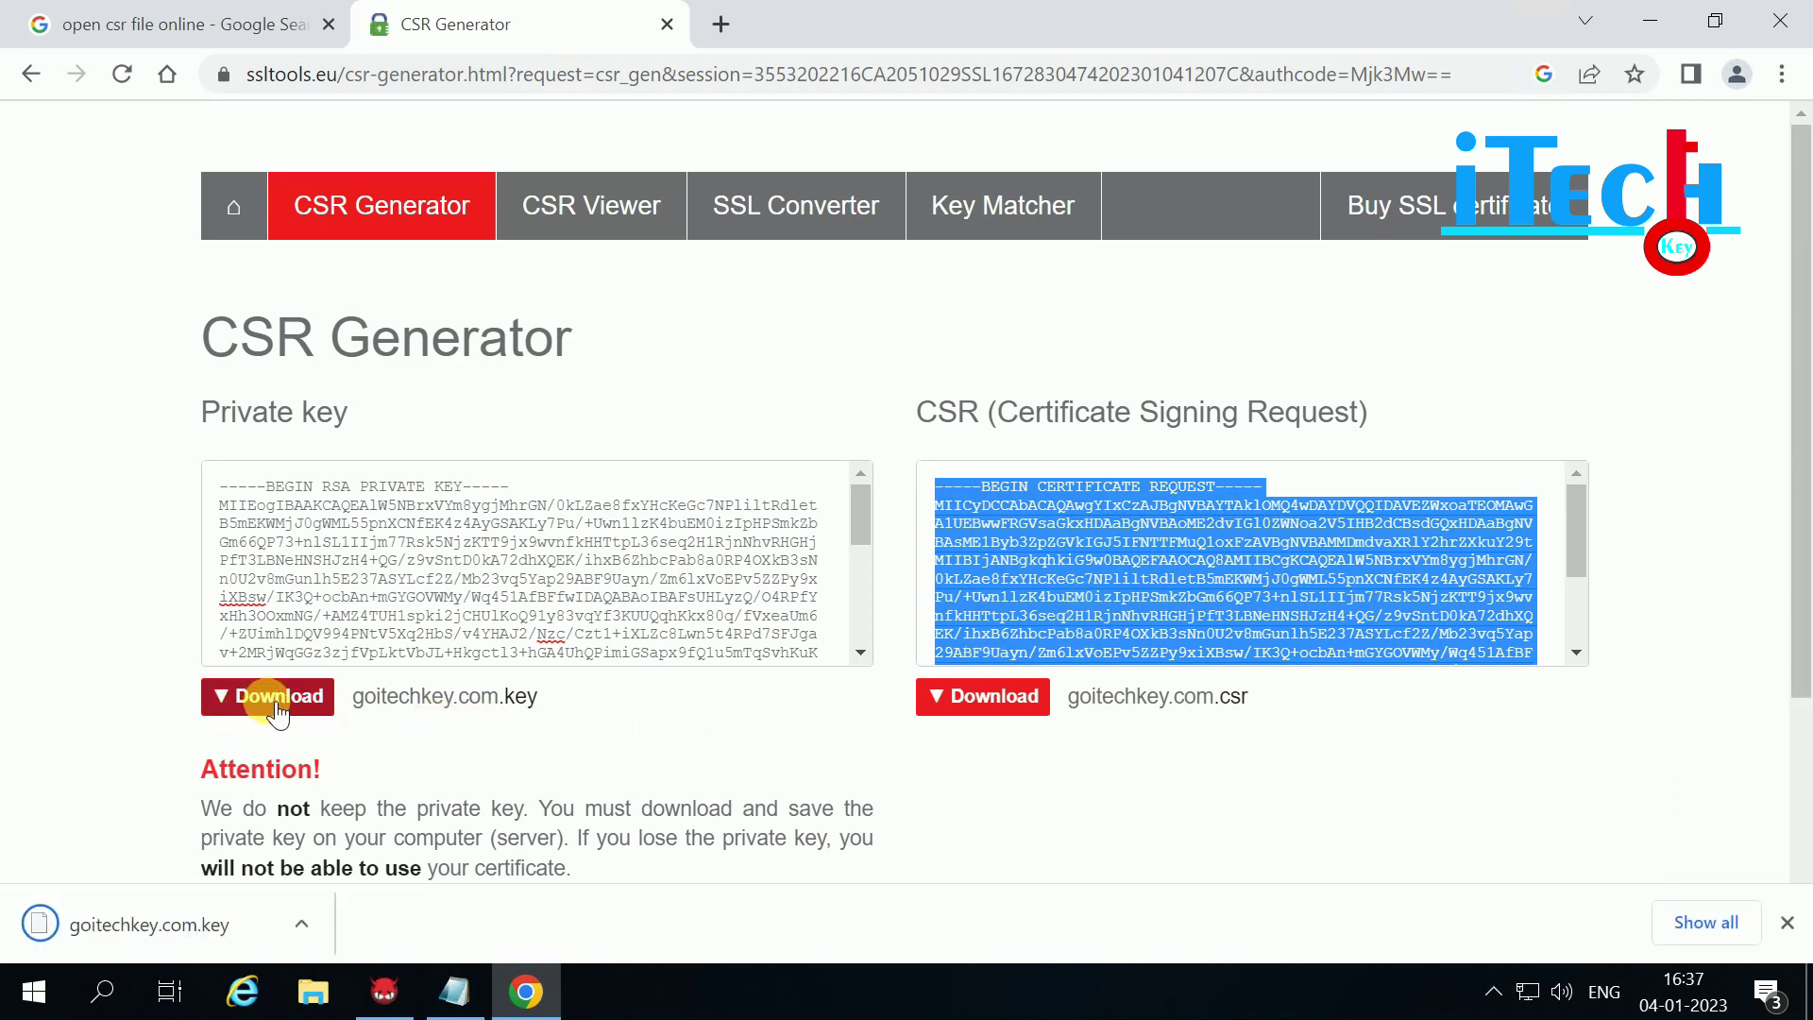
{"action": "left_click", "coordinate": [984, 710]}
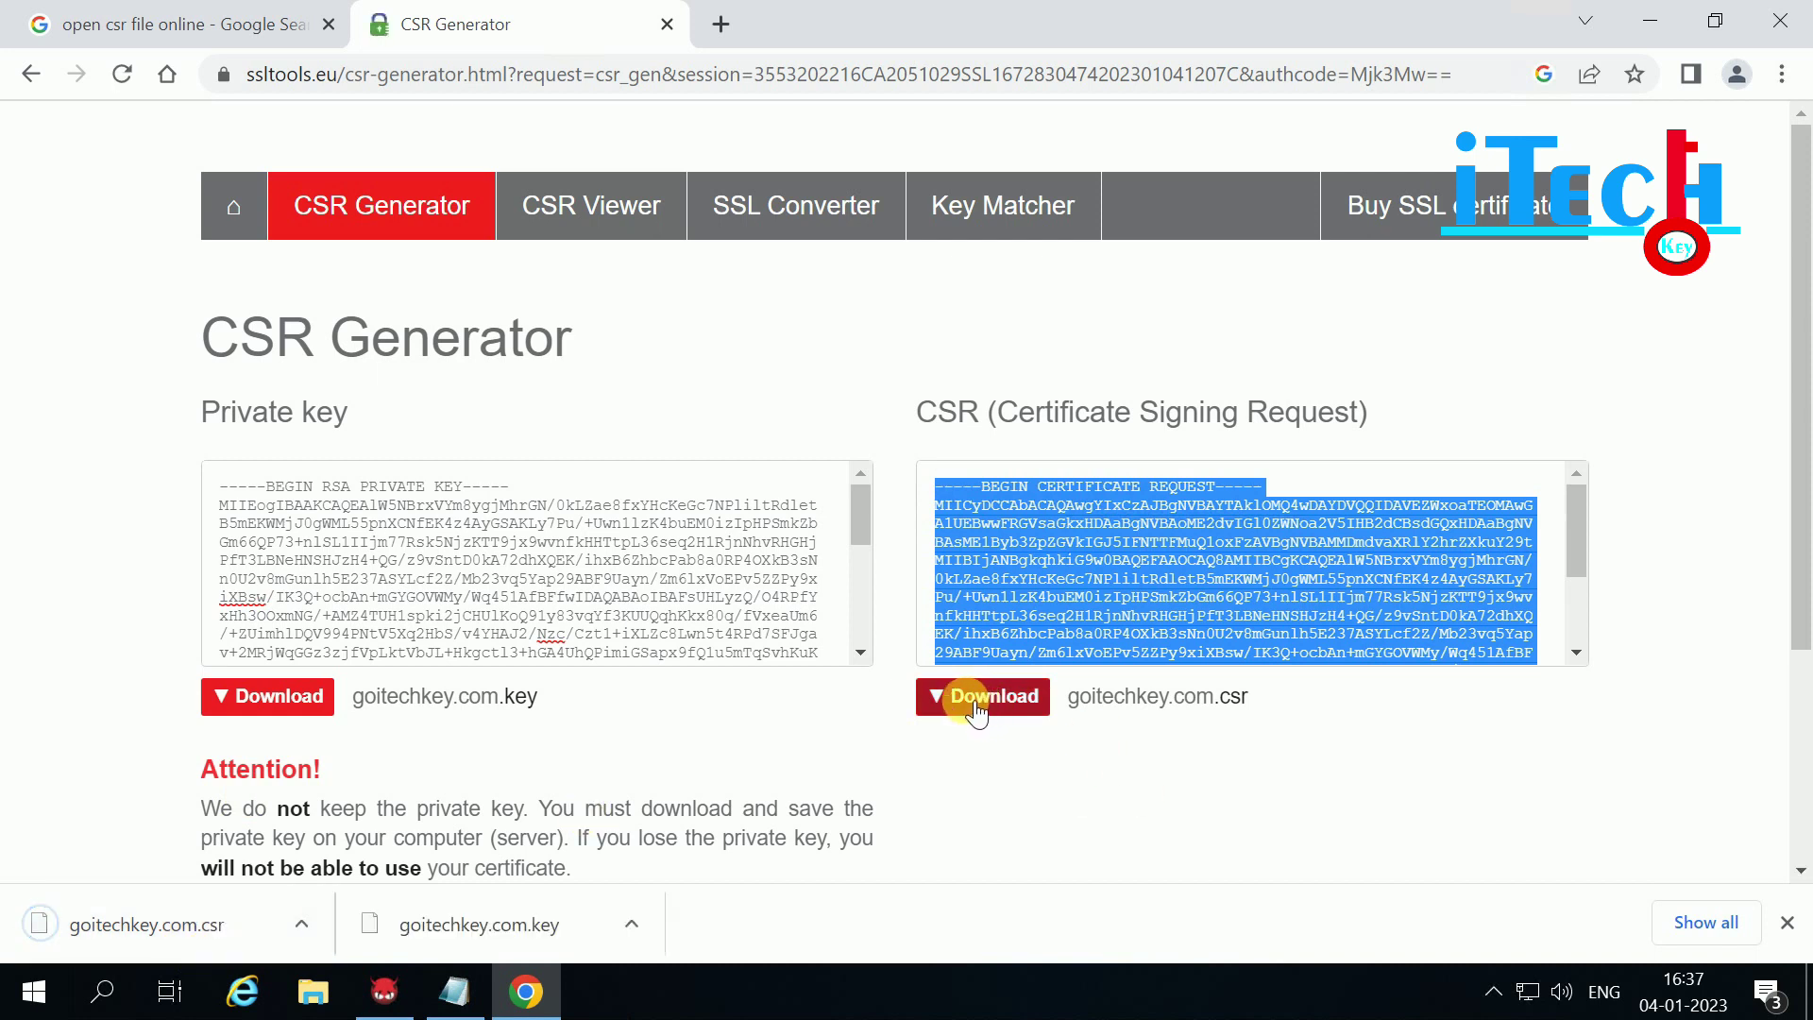
Step: Locate the downloaded goitechkey.com.csr and goitechkey.com.key in the Downloads folder and cut both files
{"action": "left_click", "coordinate": [302, 923]}
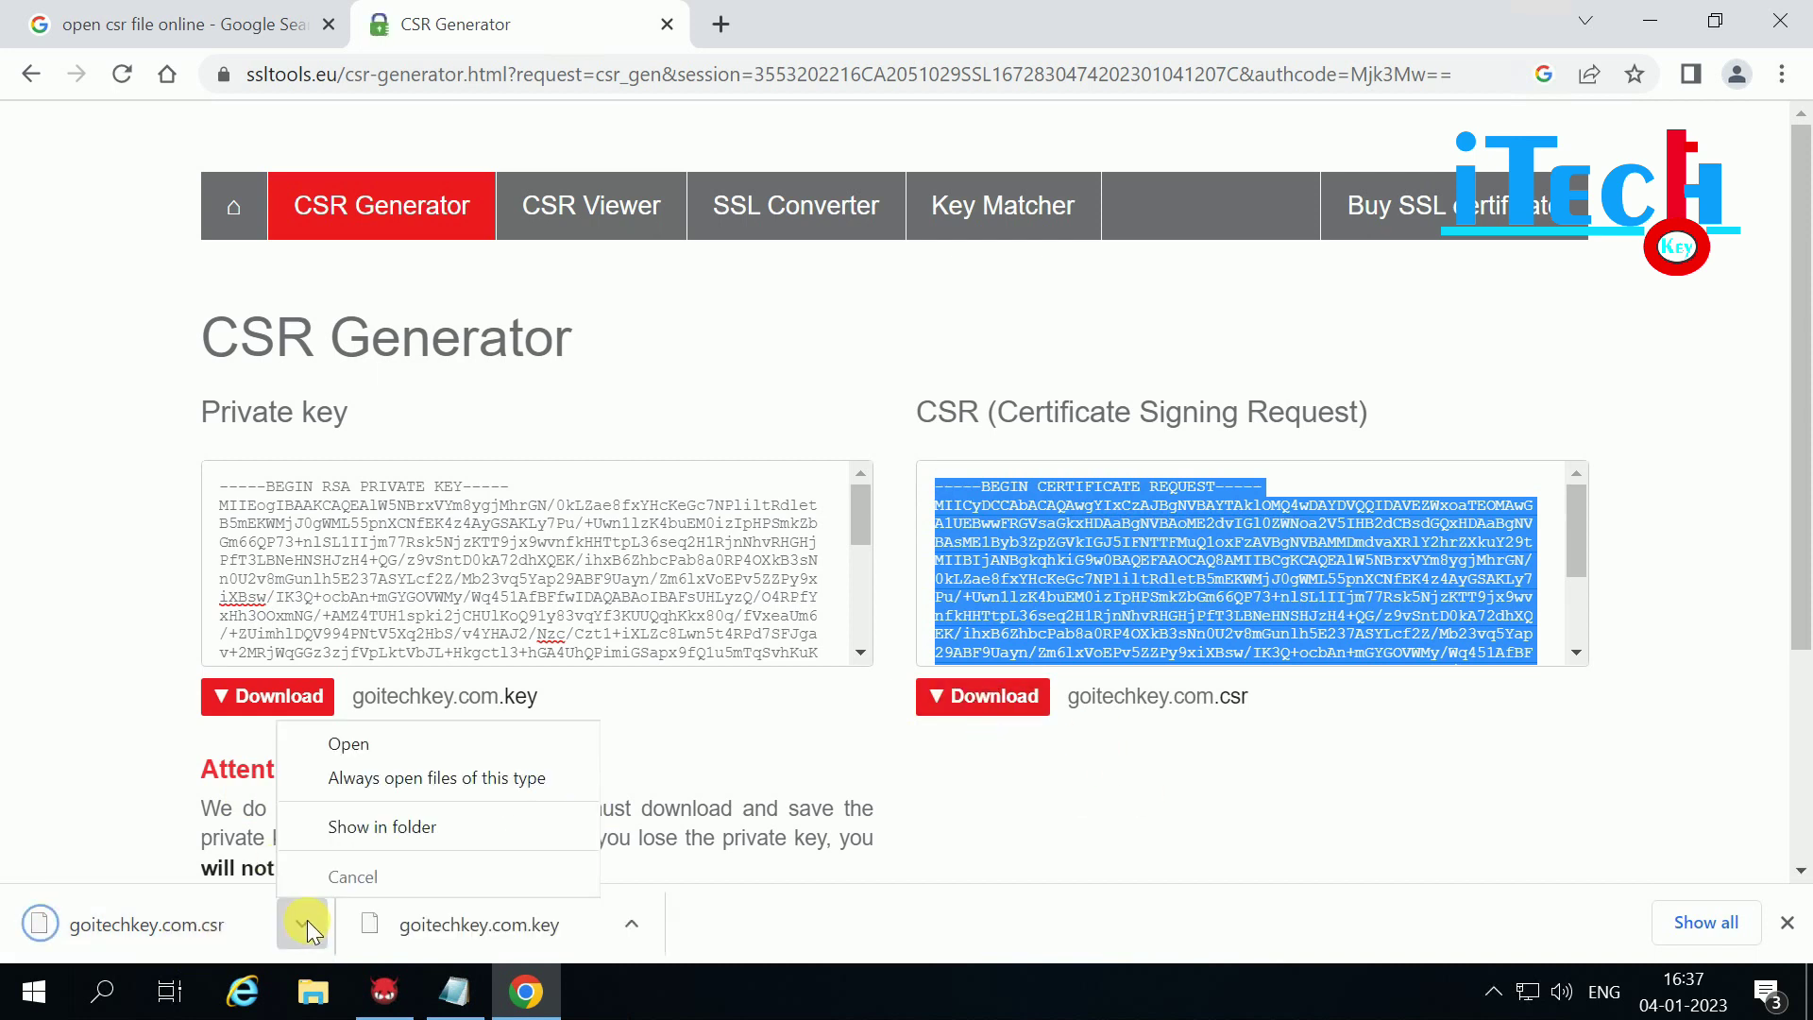
{"action": "left_click", "coordinate": [402, 828]}
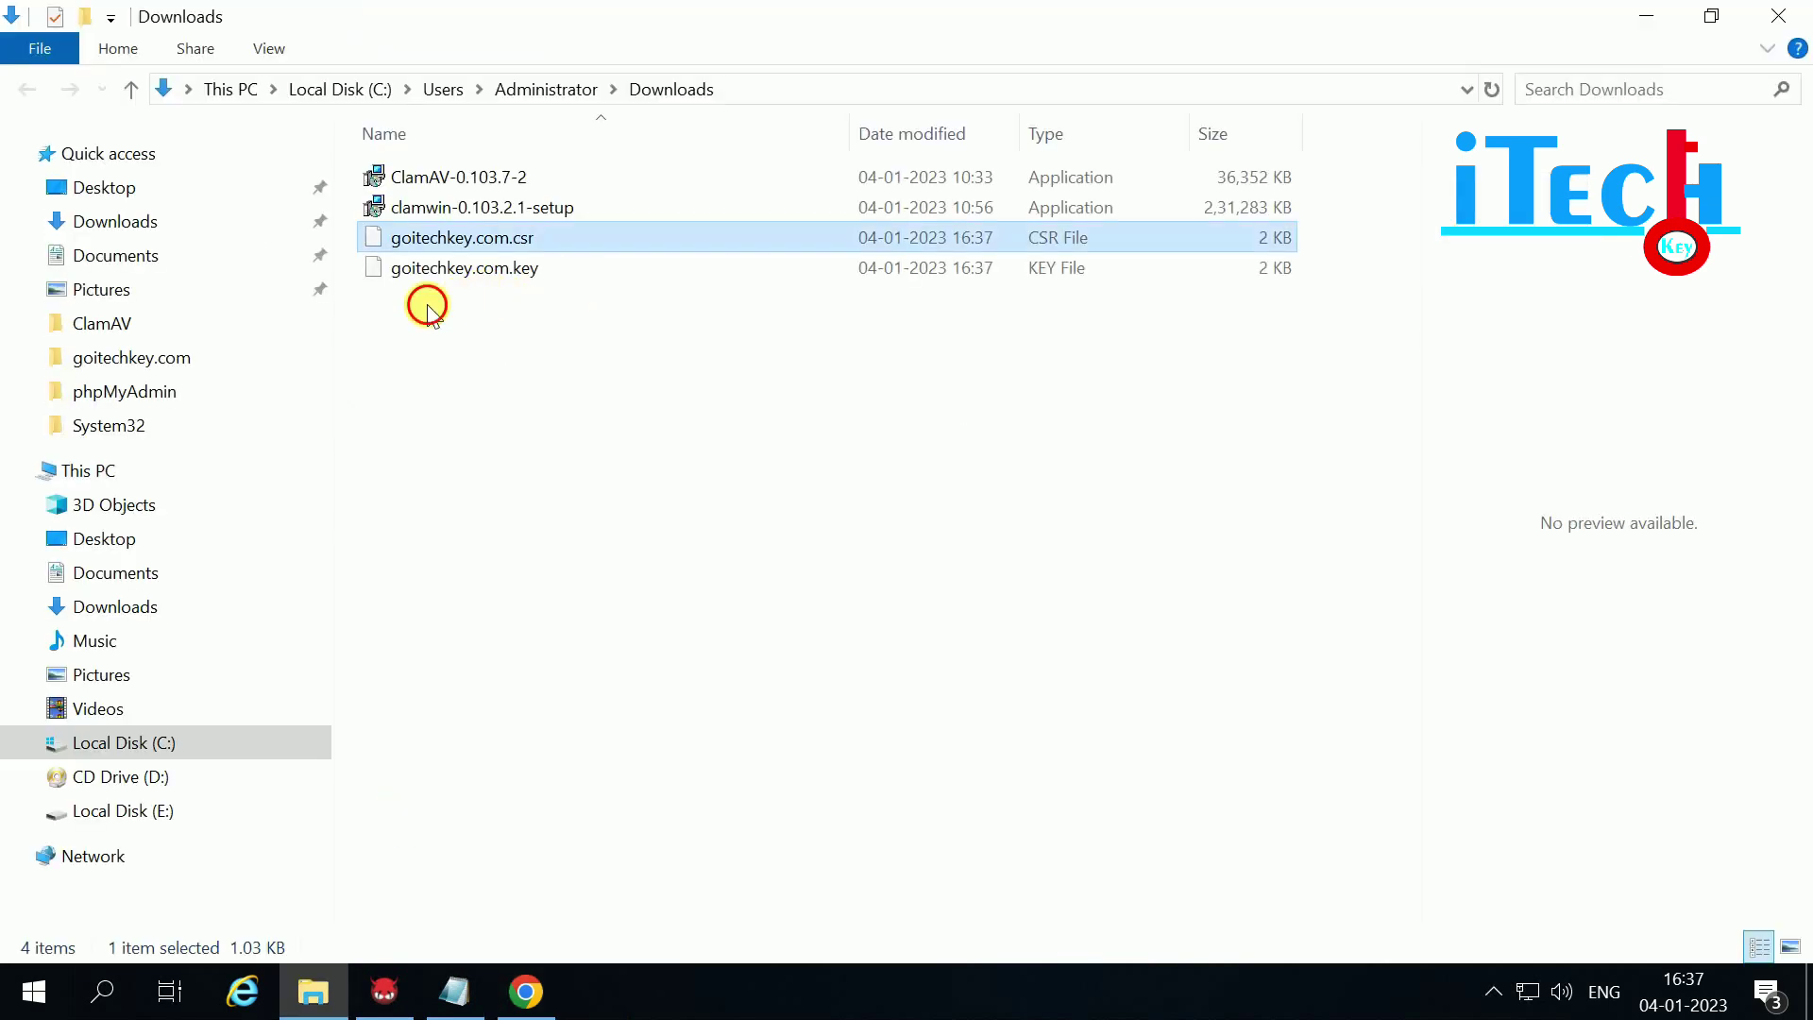
{"action": "left_click_drag", "start_coordinate": [428, 309], "coordinate": [480, 242]}
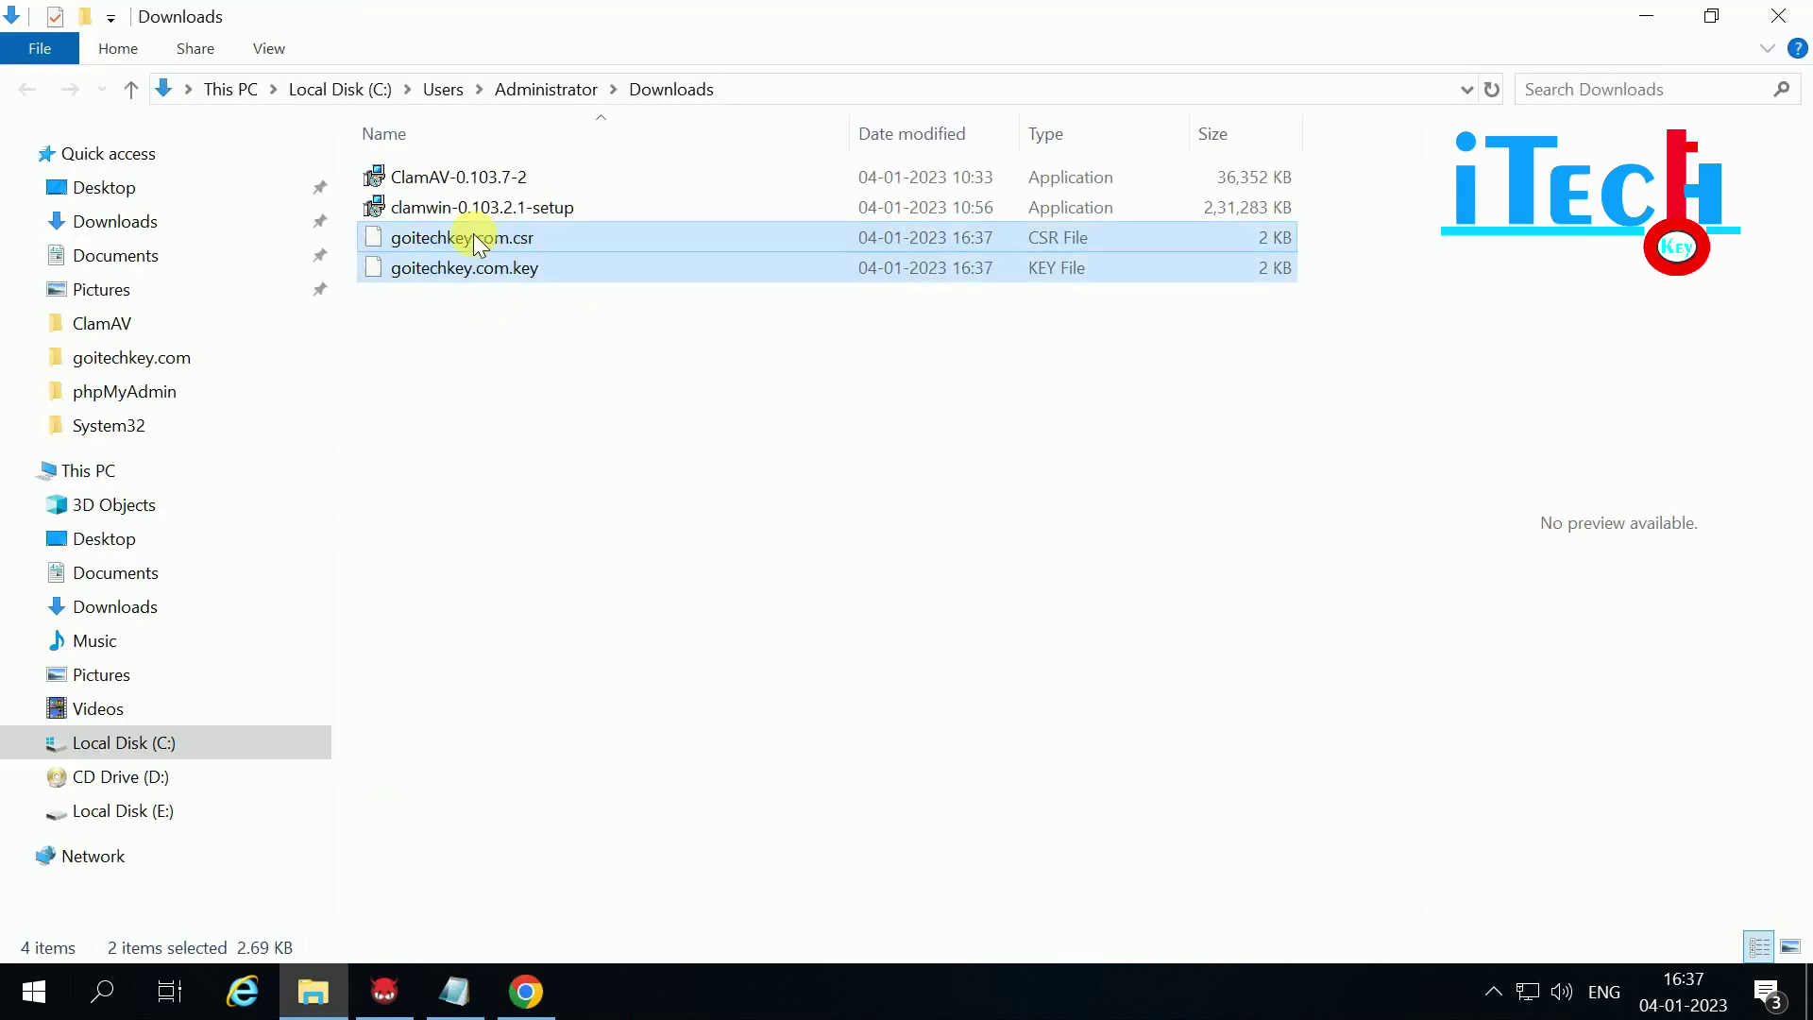
{"action": "right_click", "coordinate": [475, 236]}
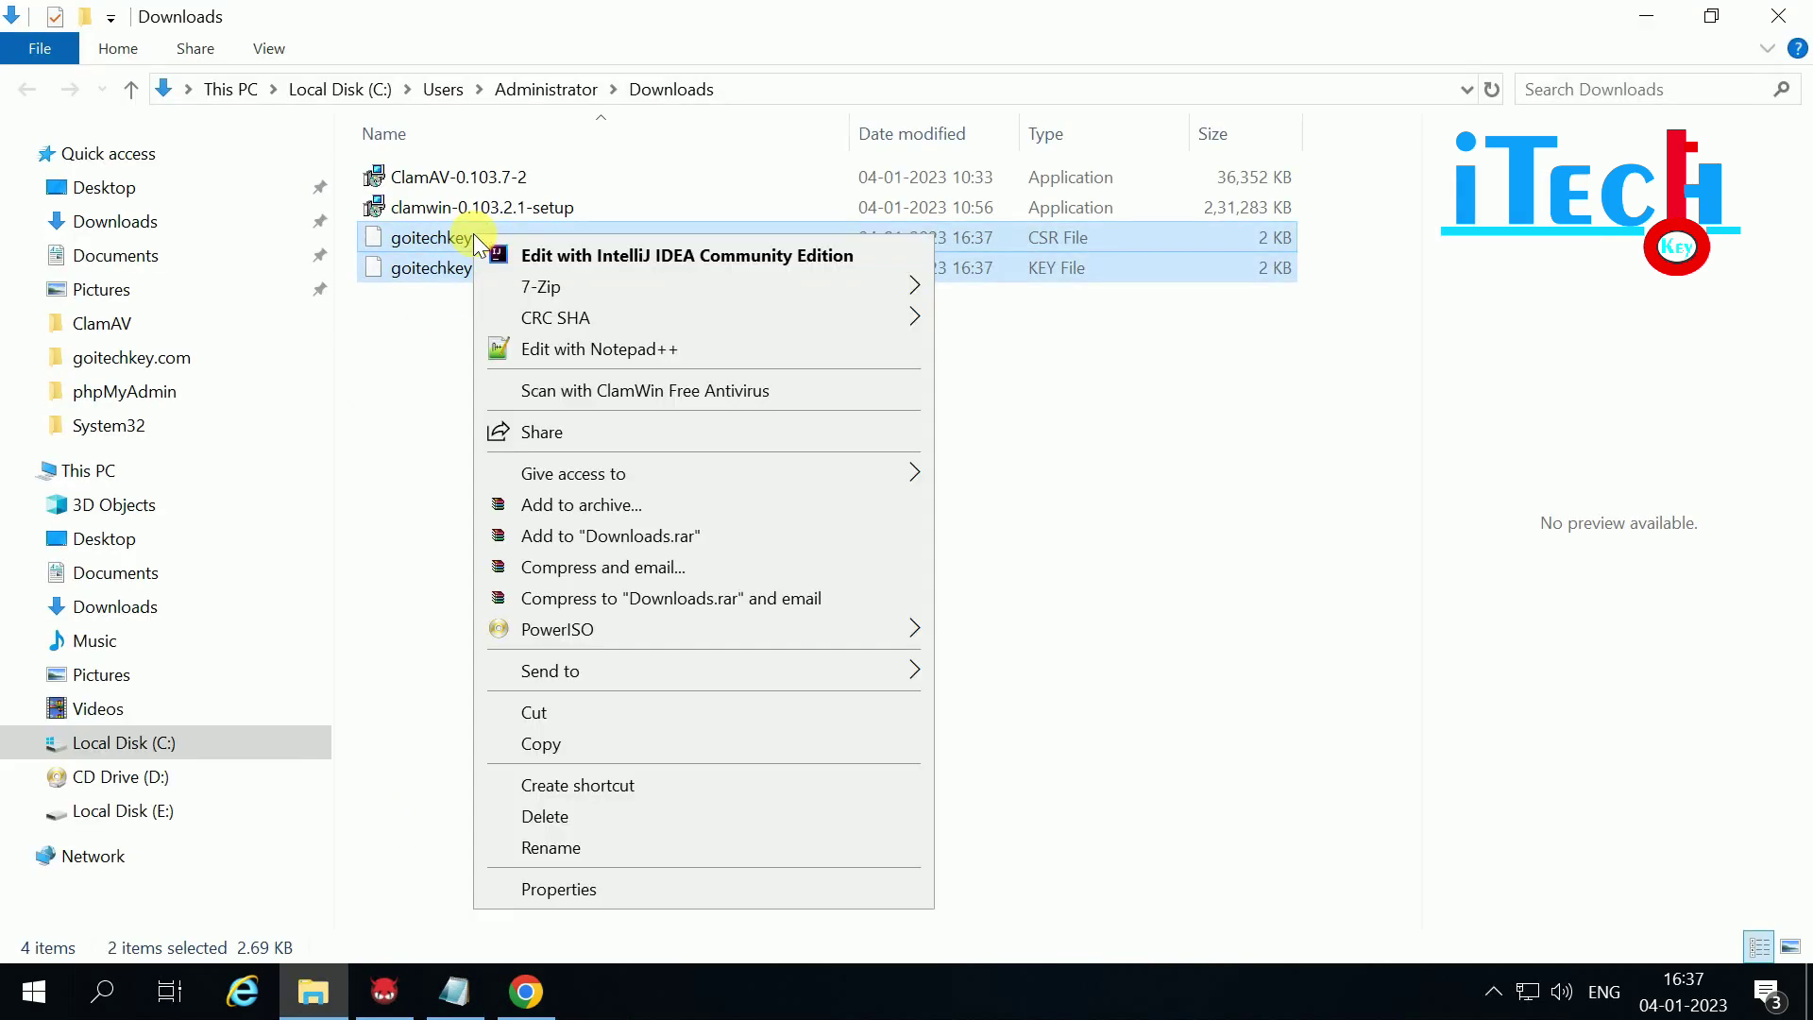
{"action": "left_click", "coordinate": [540, 723]}
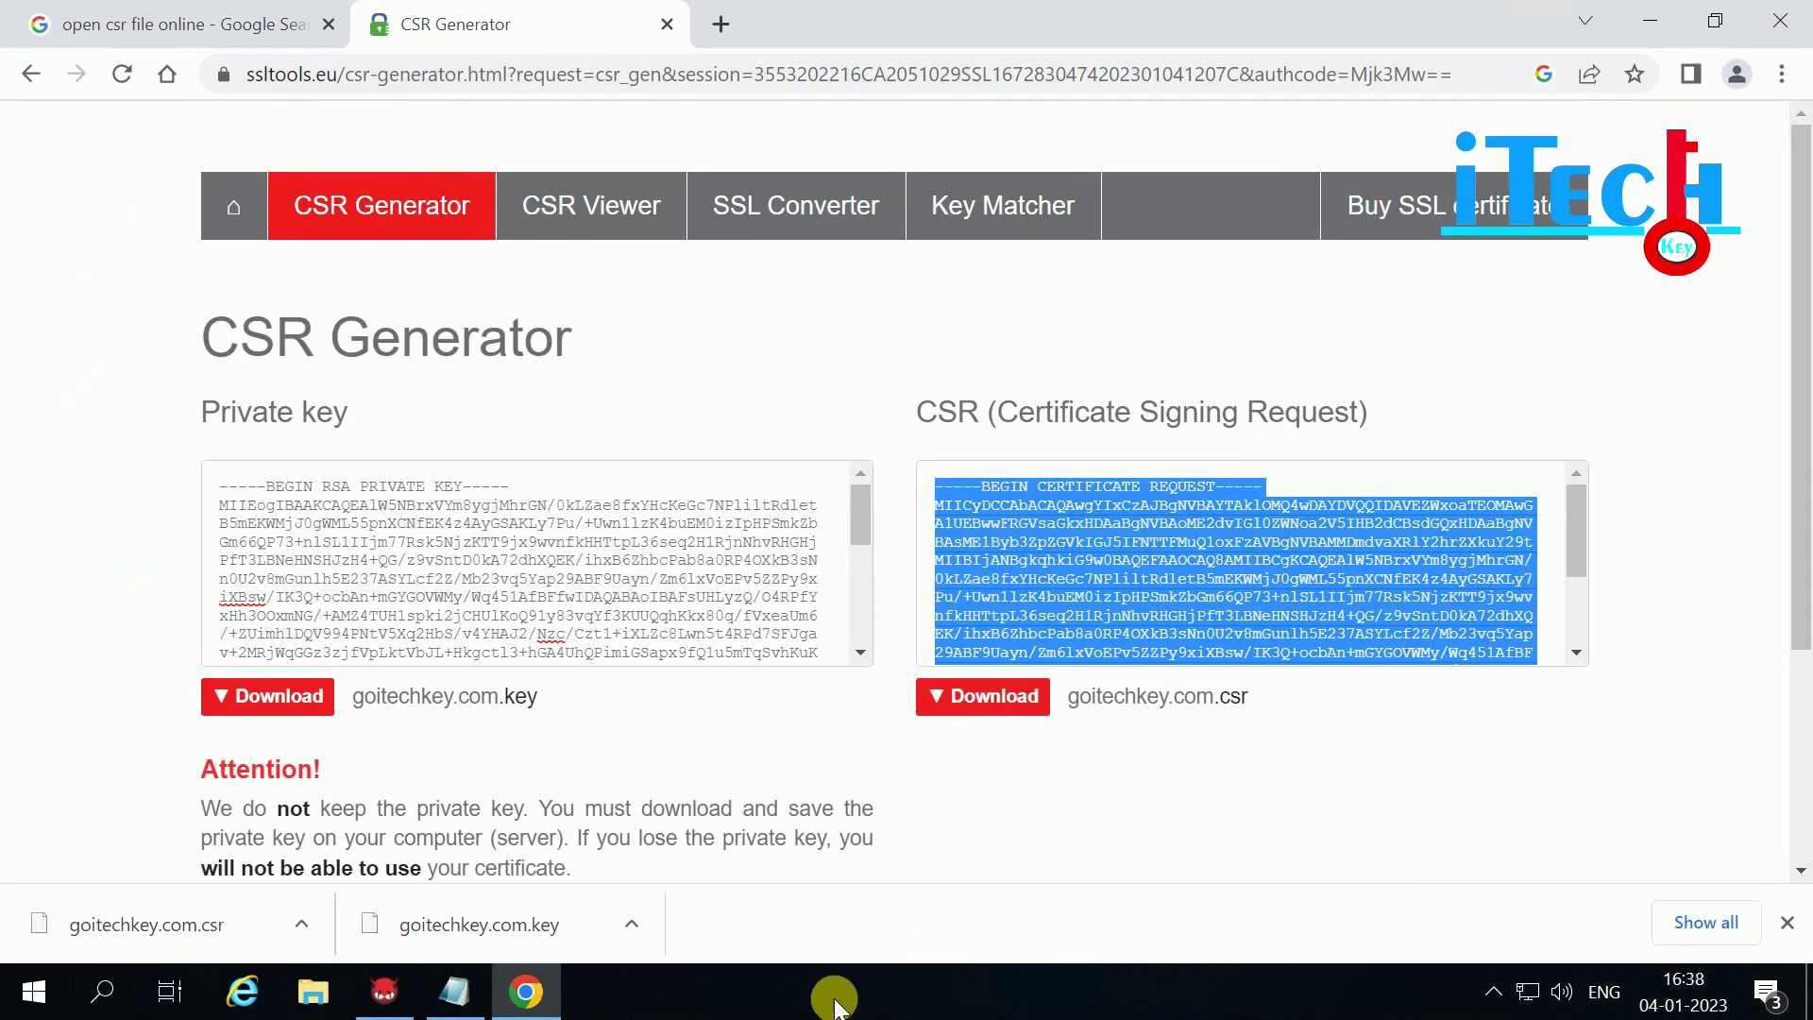
Step: Paste the CSR and key files into C:\hMailServer\Bin\goitechkey.com, and minimise the folder window
{"action": "right_click", "coordinate": [833, 992]}
{"action": "left_click", "coordinate": [969, 801]}
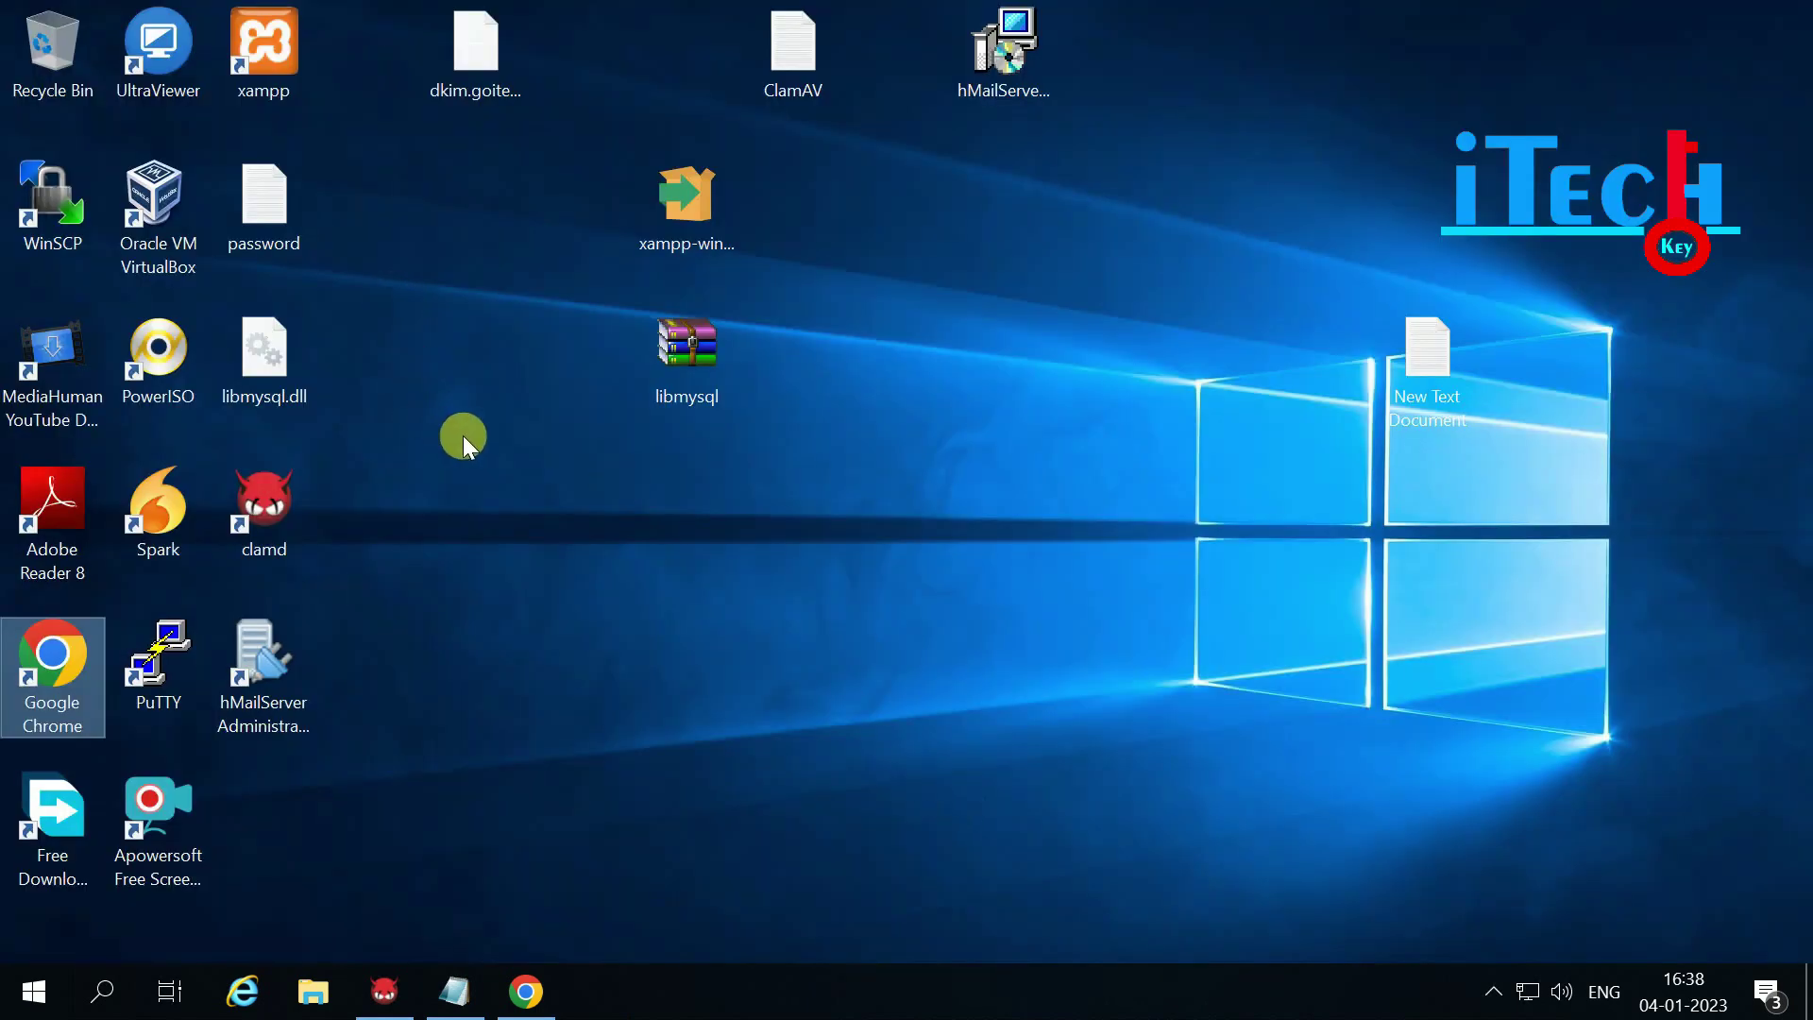
{"action": "left_click", "coordinate": [313, 991]}
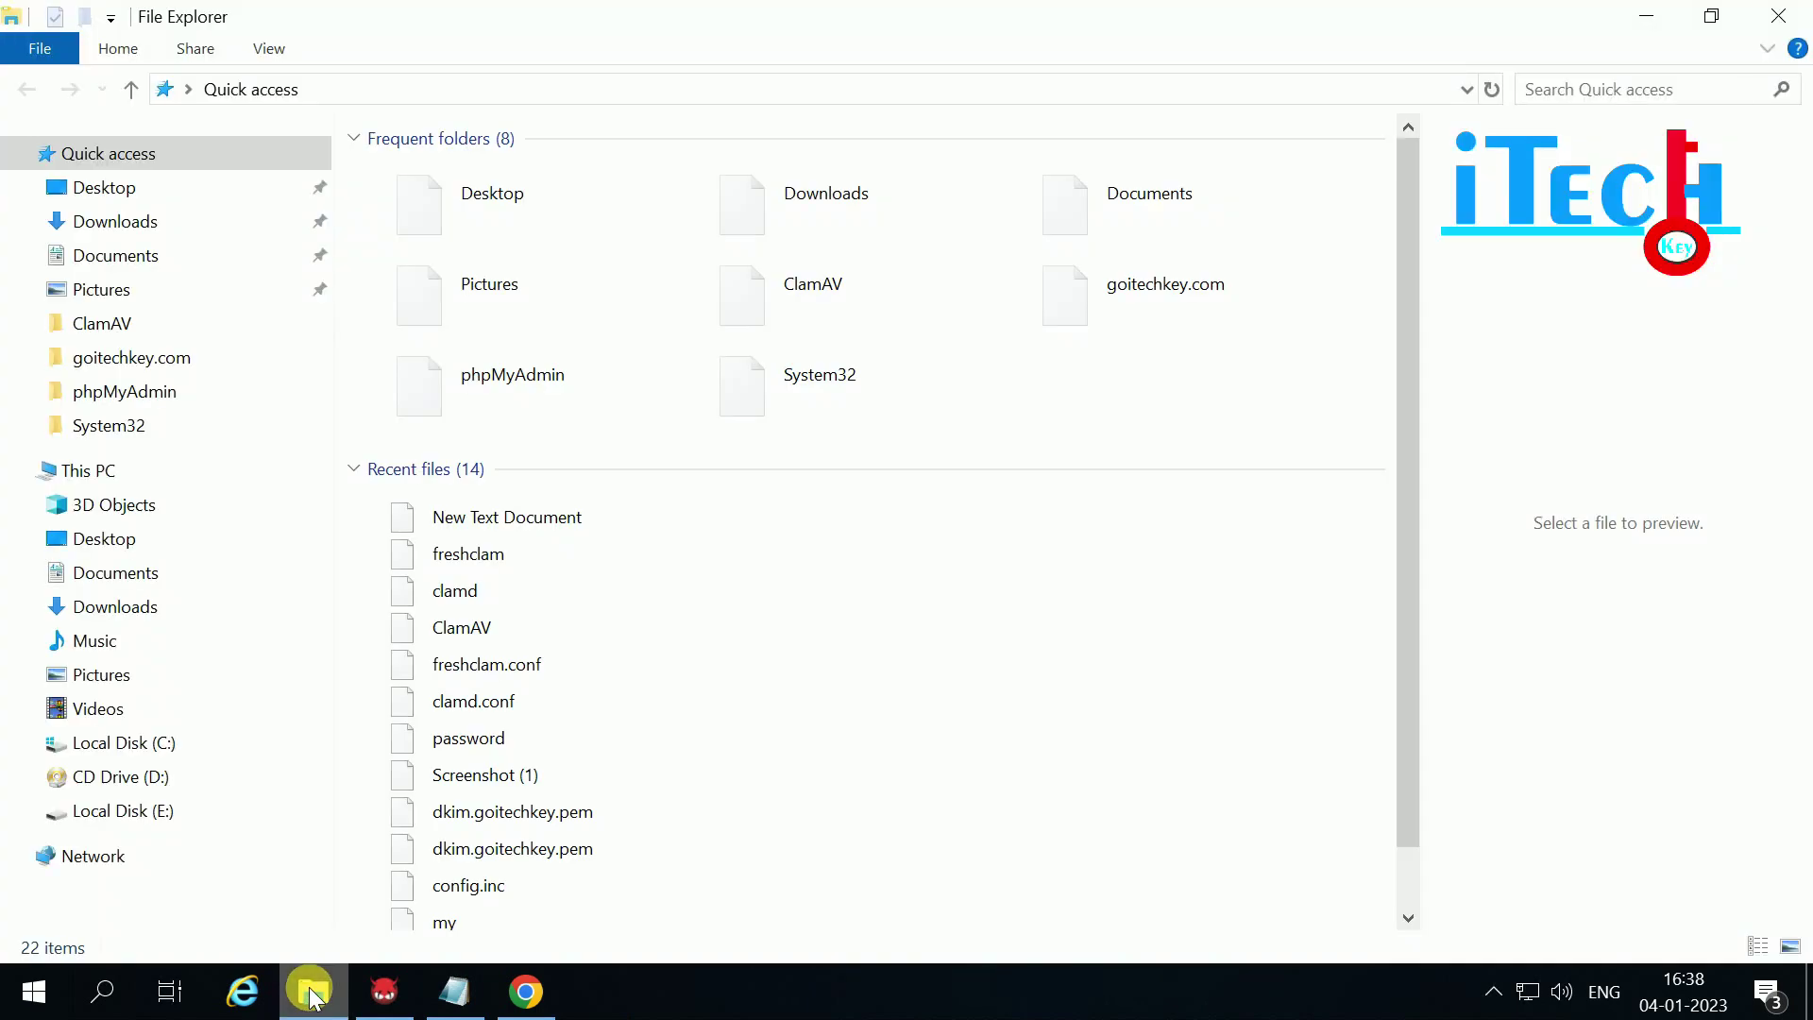
{"action": "left_click", "coordinate": [133, 750]}
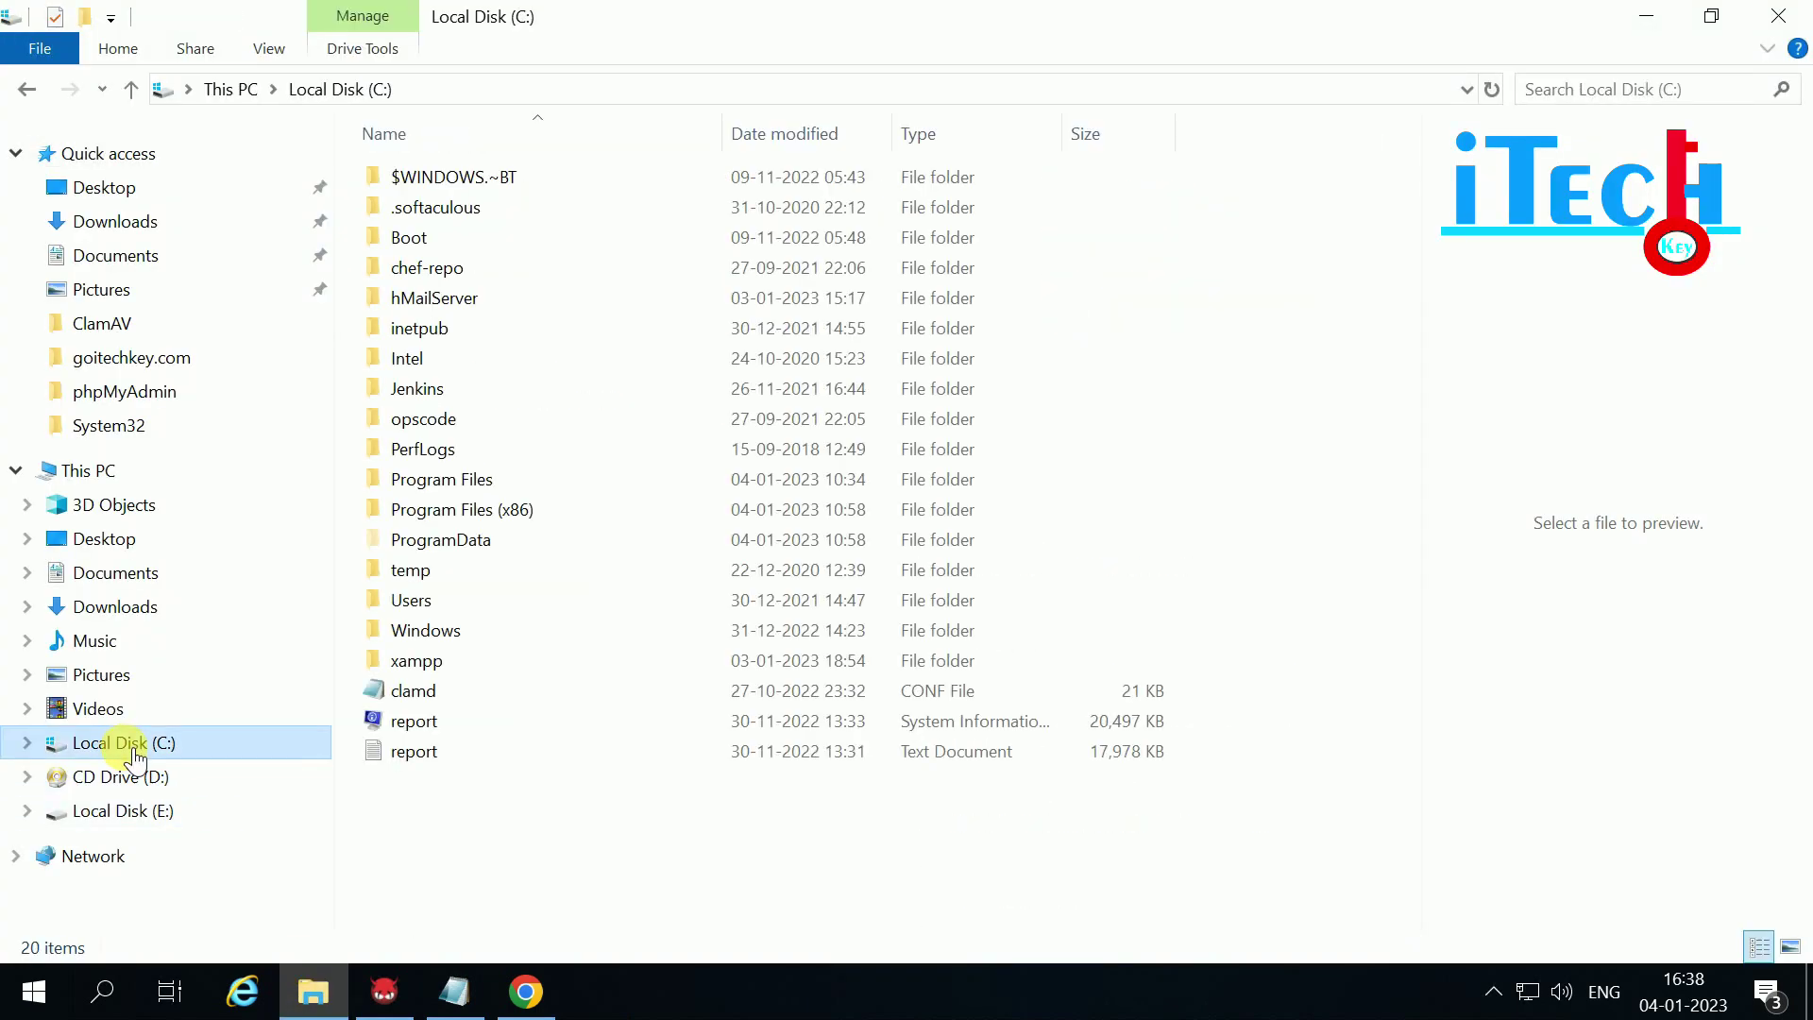
{"action": "double_click", "coordinate": [456, 301]}
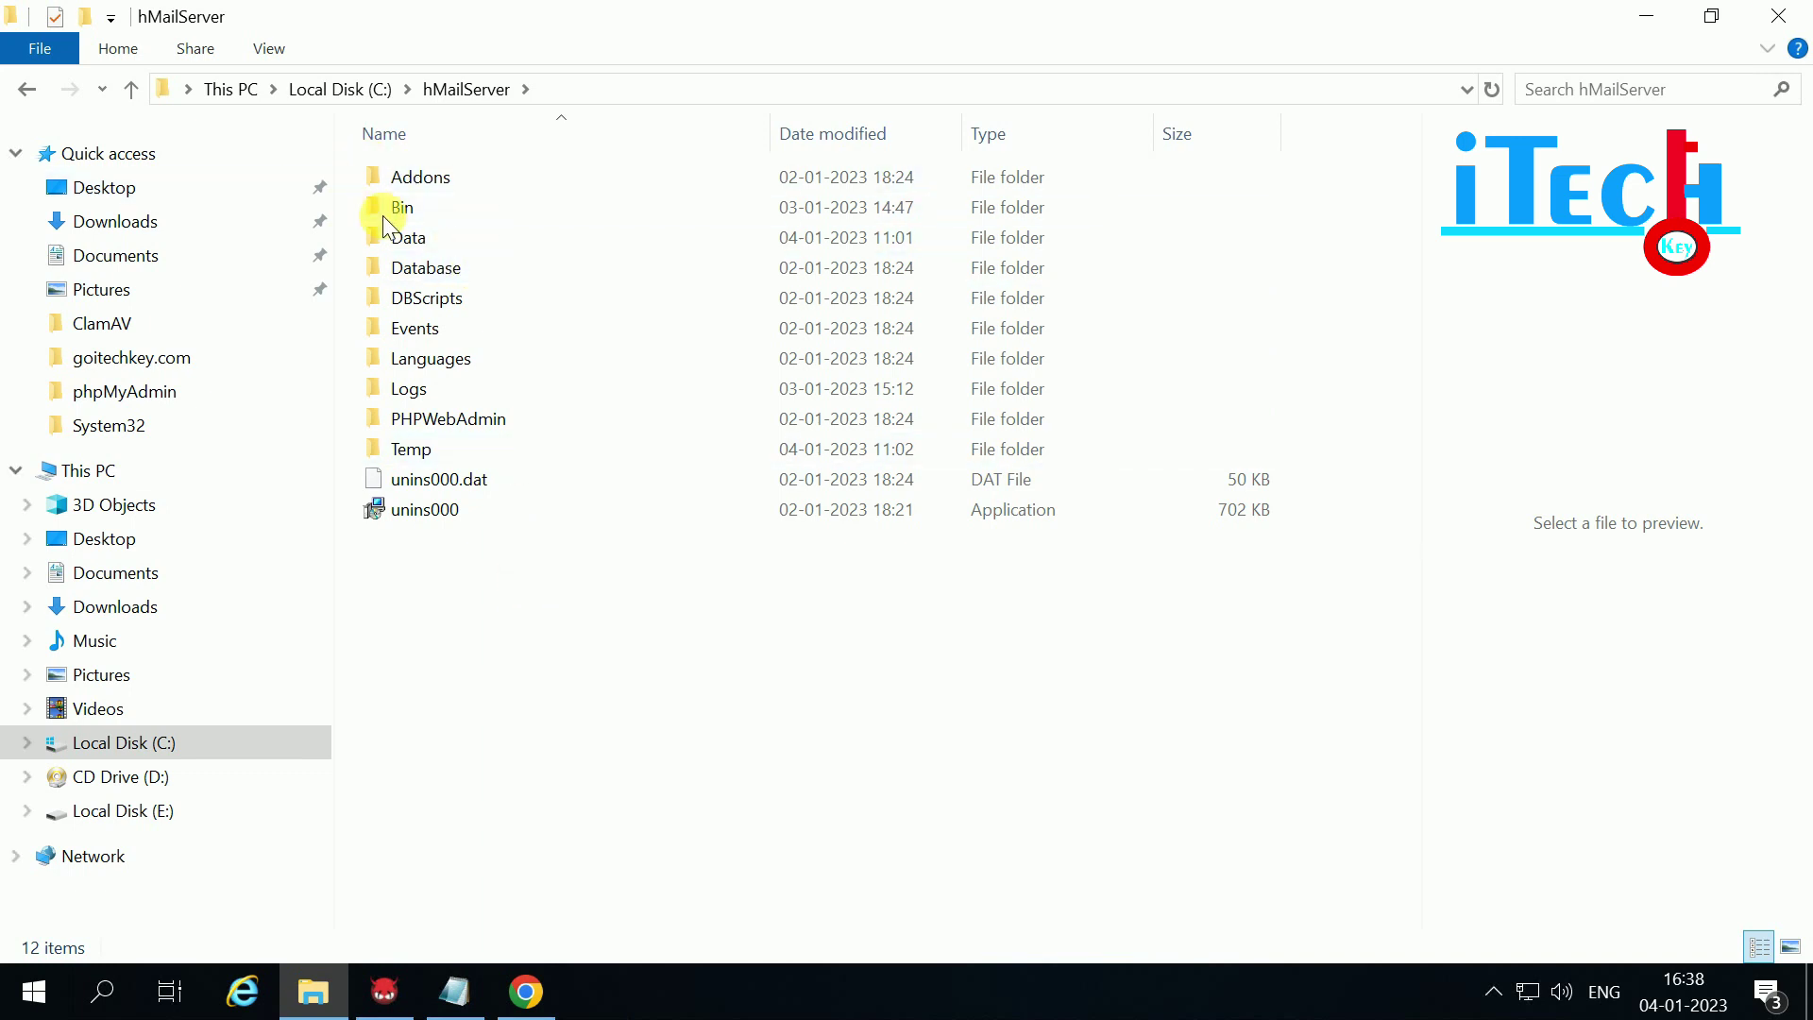
{"action": "double_click", "coordinate": [405, 208]}
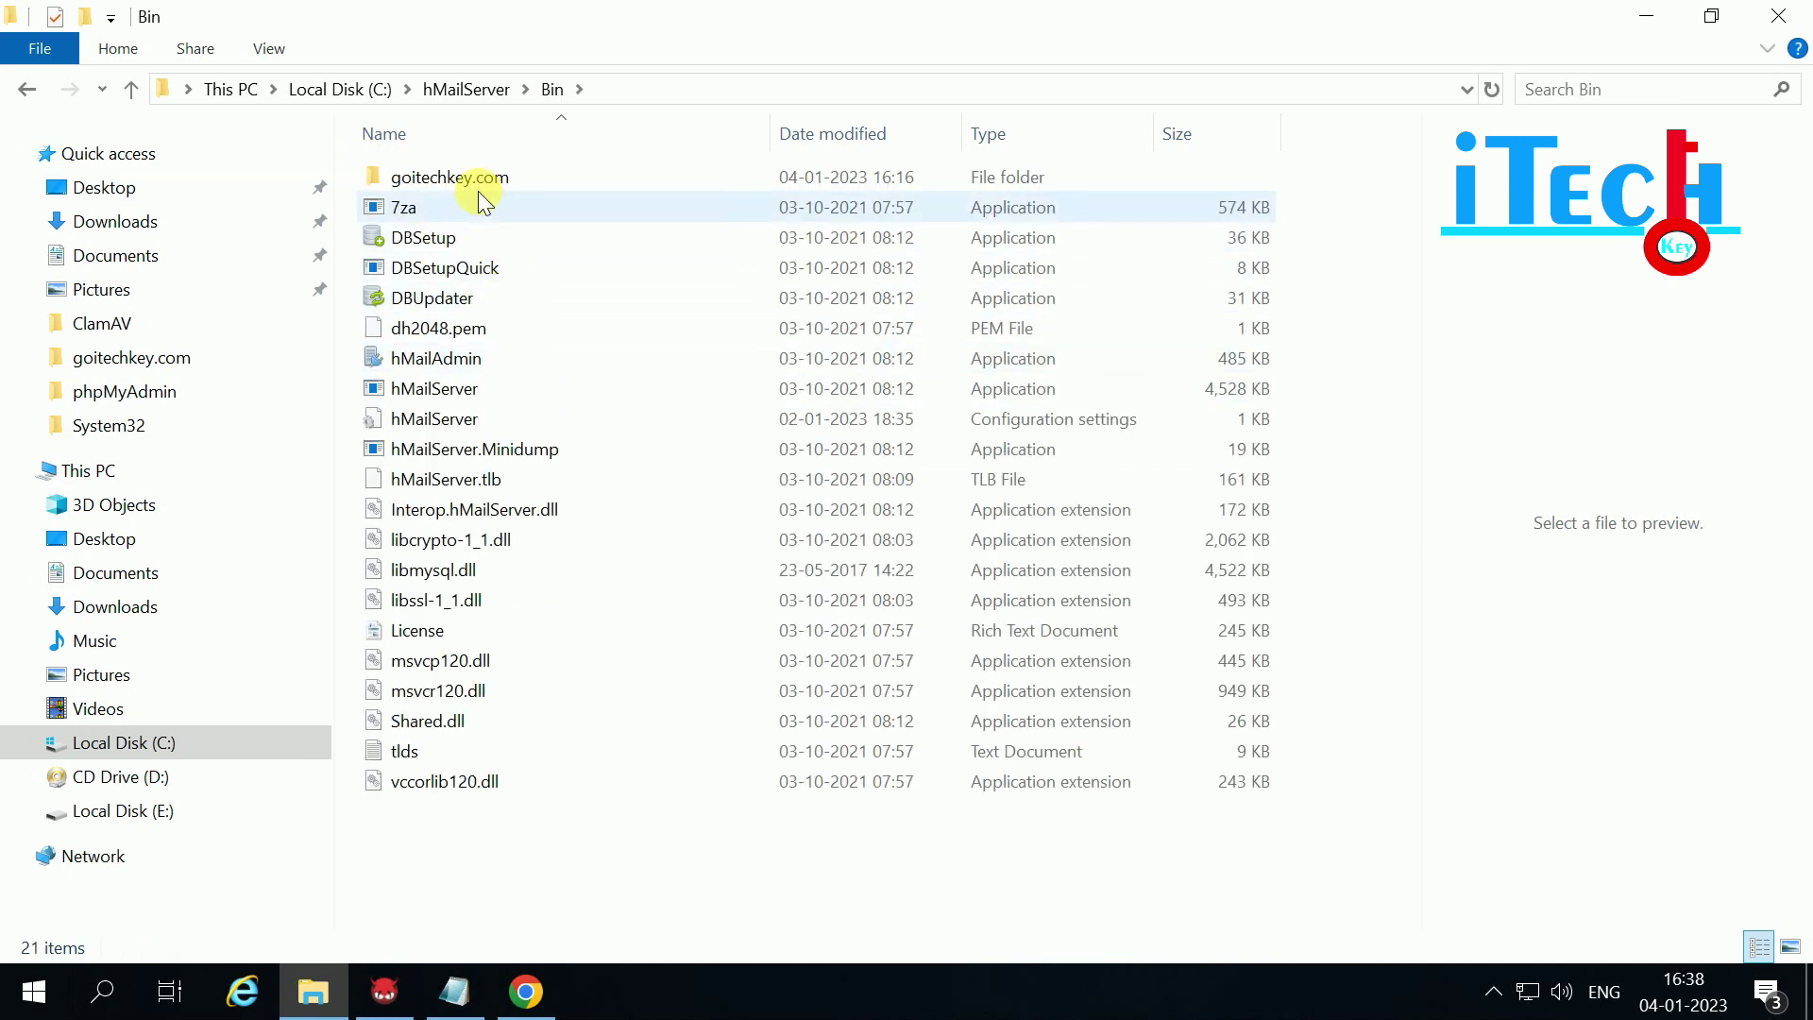
{"action": "double_click", "coordinate": [443, 177]}
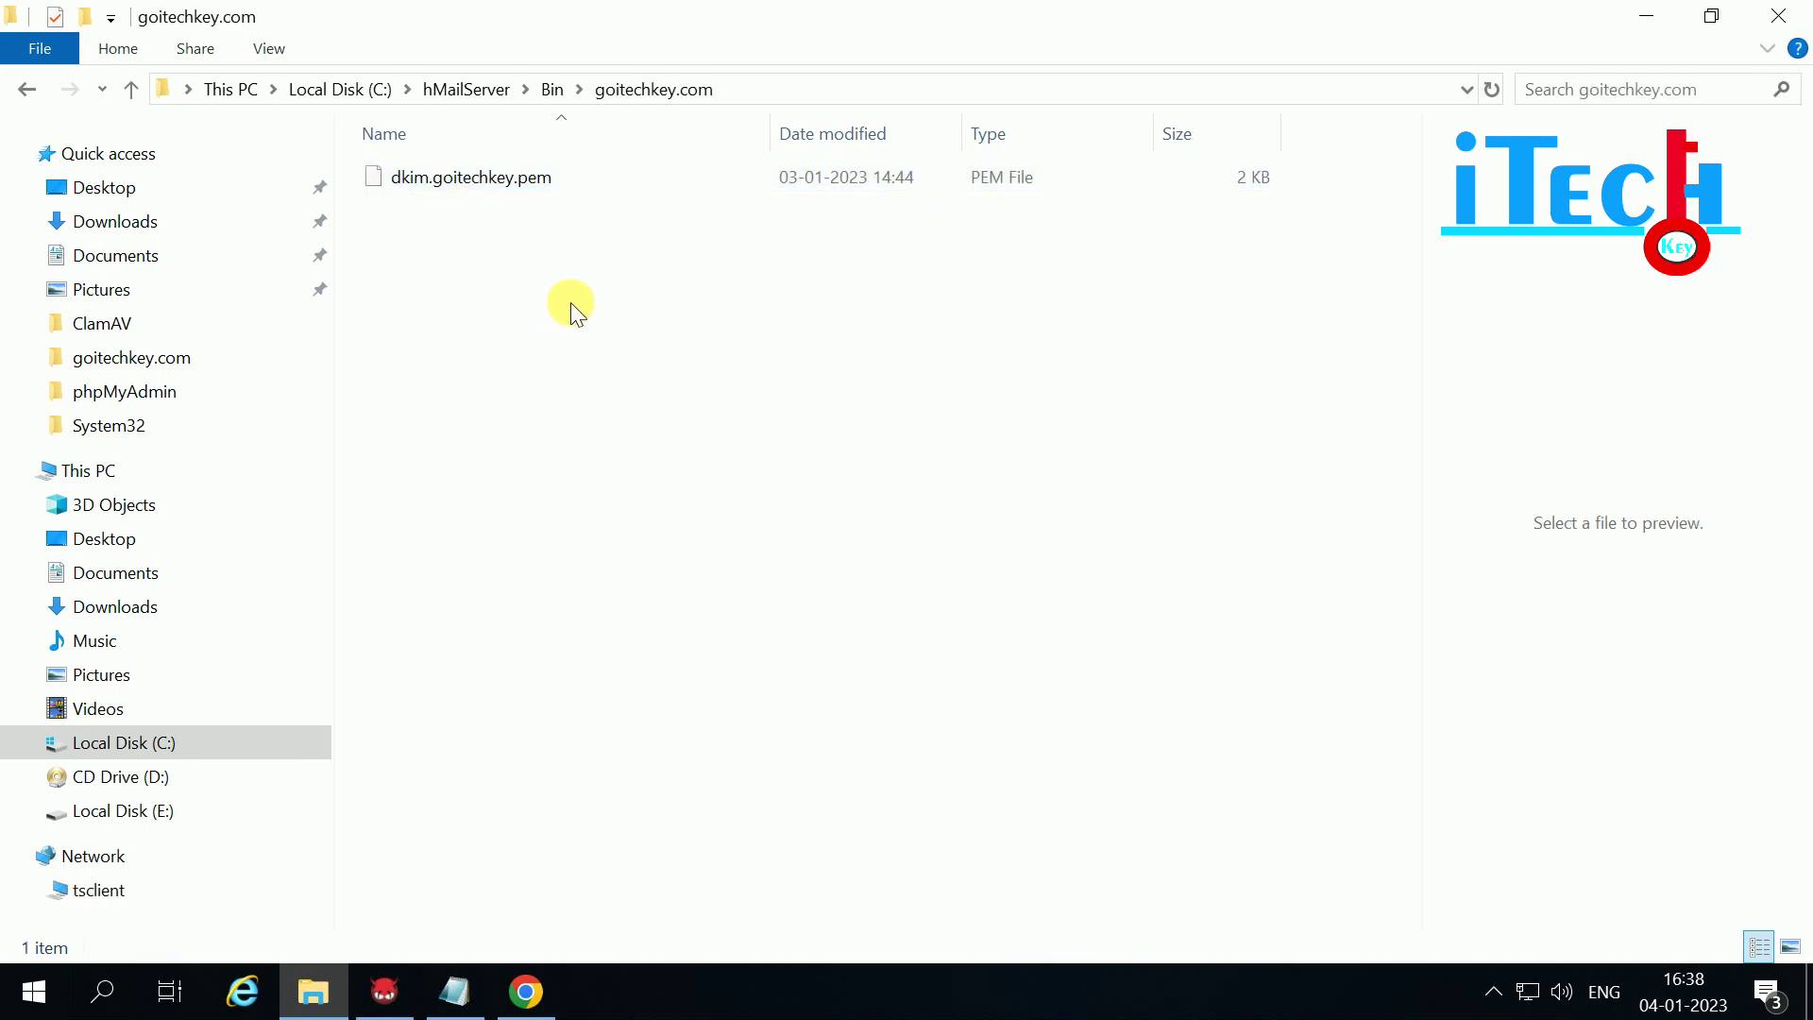
{"action": "right_click", "coordinate": [499, 253]}
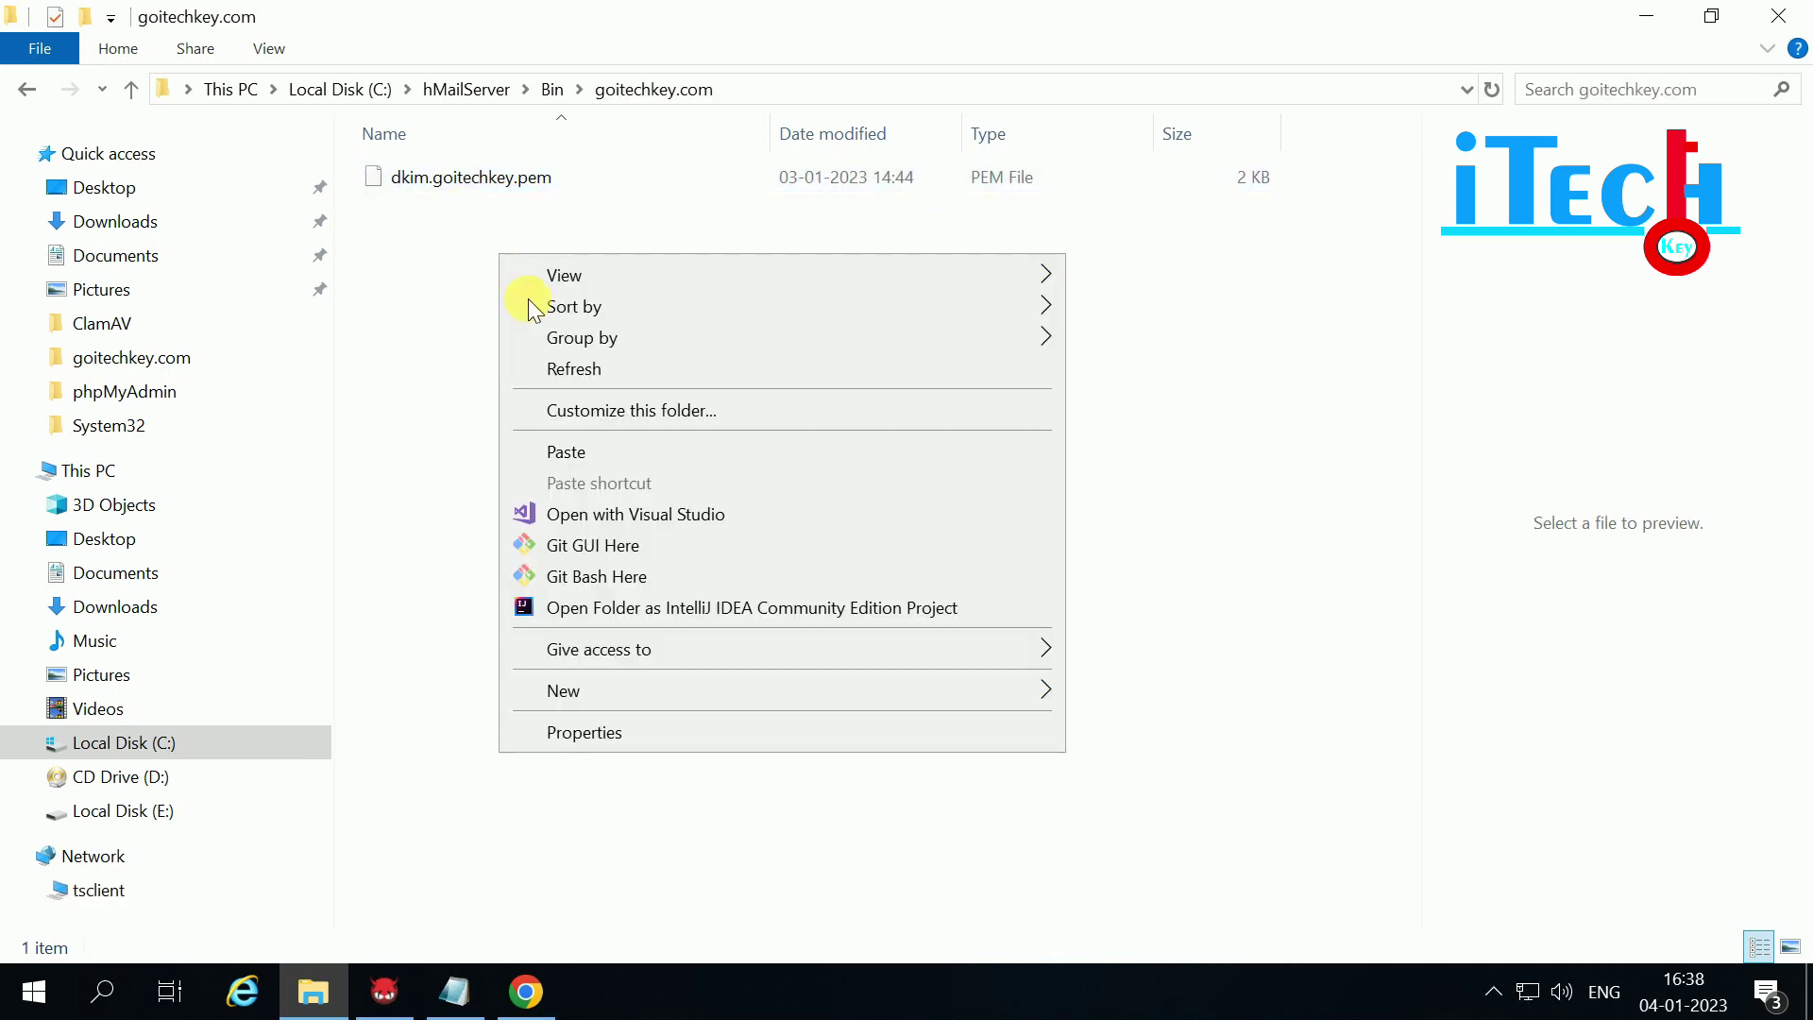
{"action": "left_click", "coordinate": [578, 446]}
{"action": "left_click", "coordinate": [462, 269]}
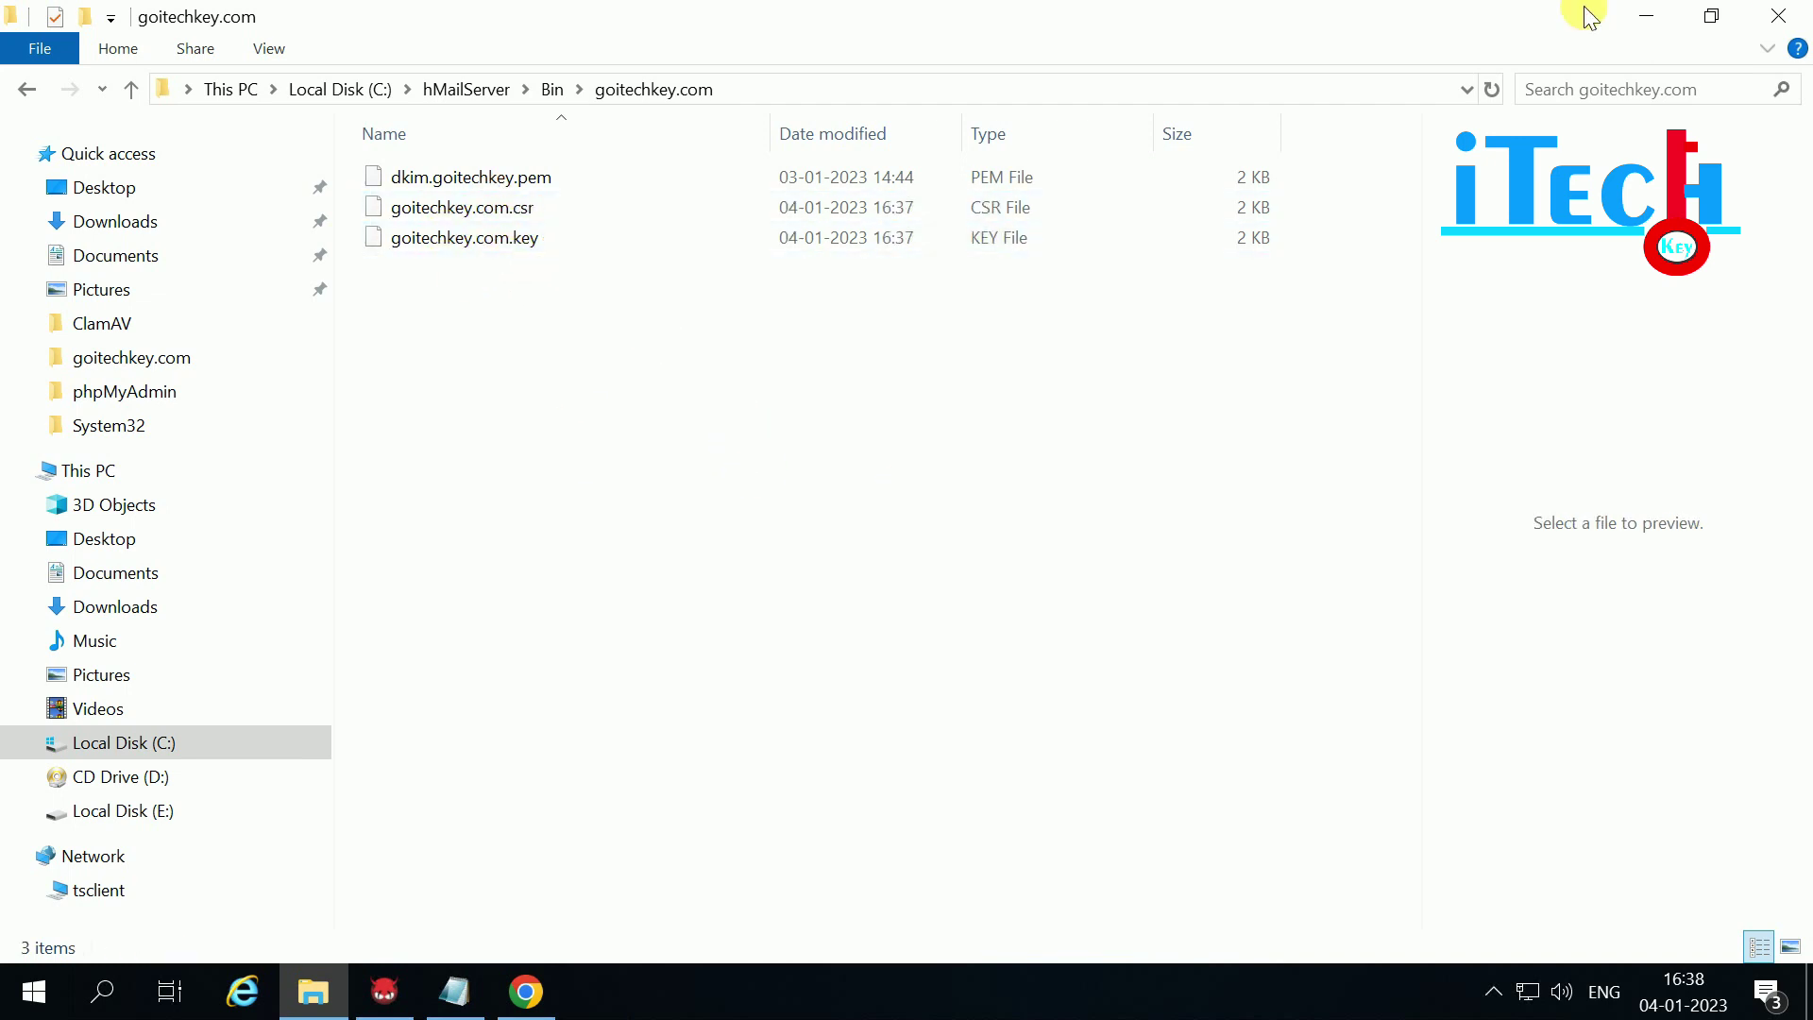
{"action": "left_click", "coordinate": [1651, 21]}
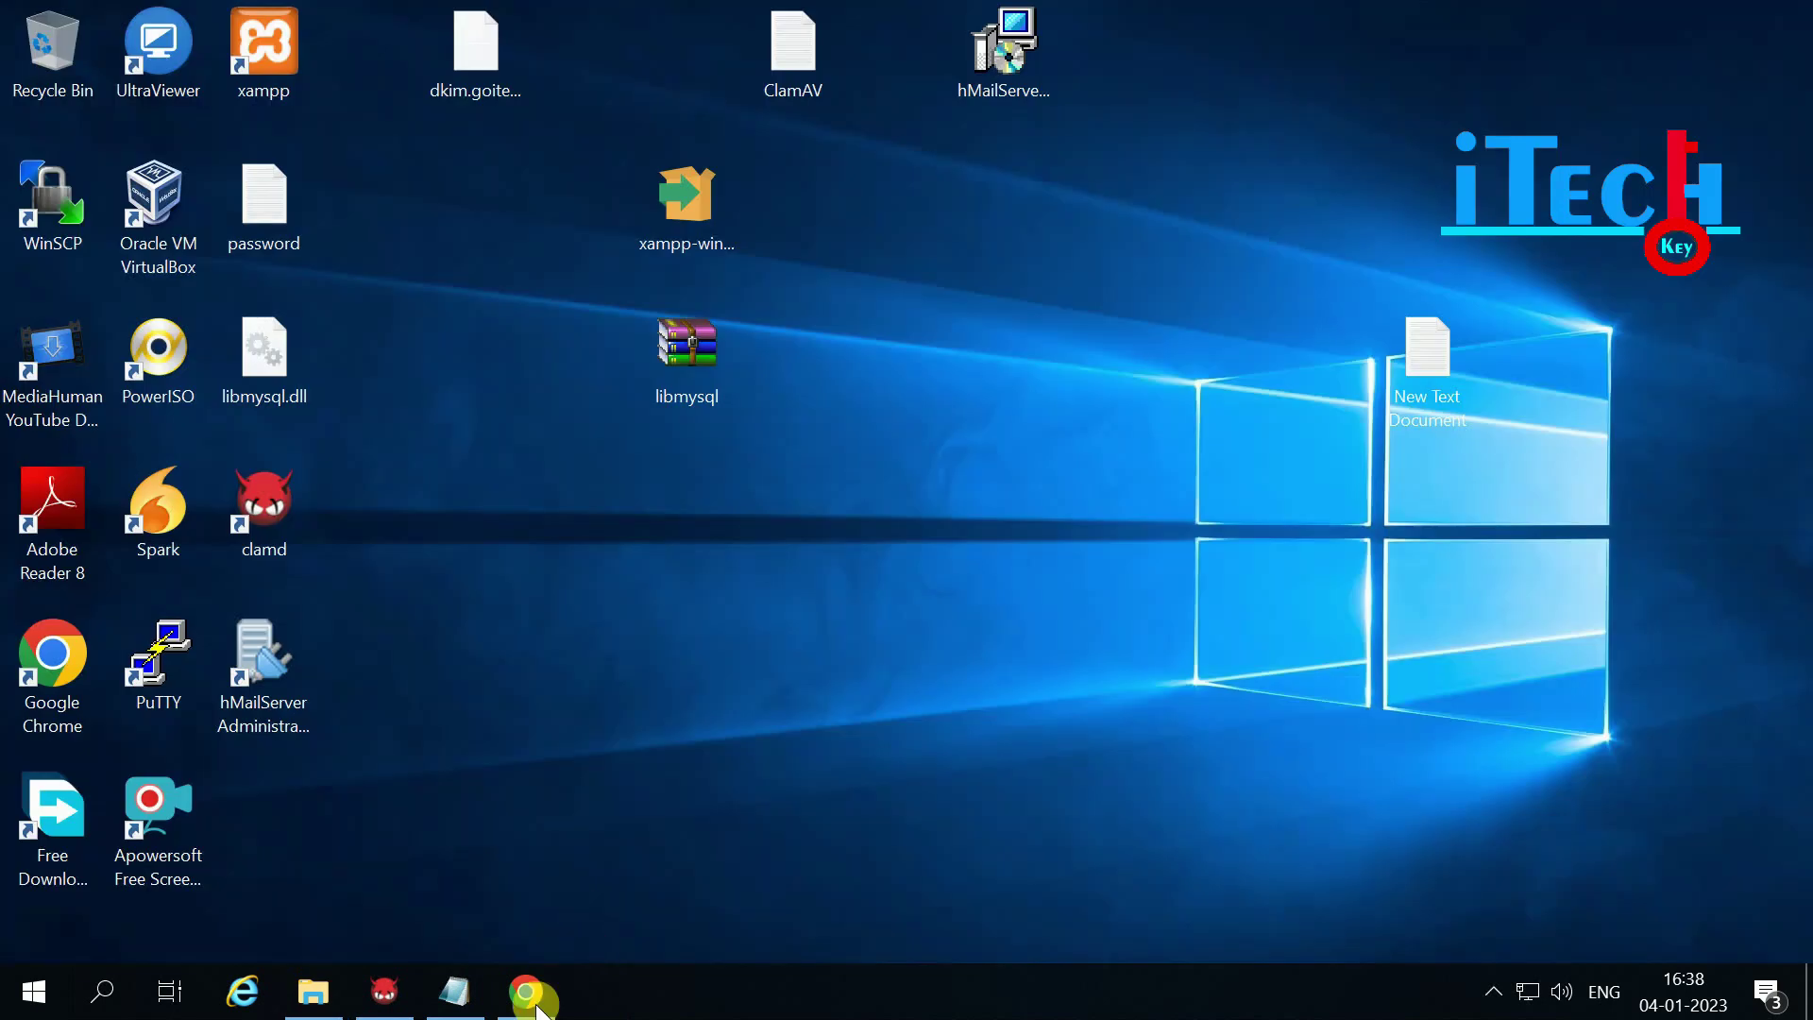
Step: Open hMailServer Administrator and connect to localhost, entering the hMailServer password copied from the desktop password file
{"action": "double_click", "coordinate": [261, 718]}
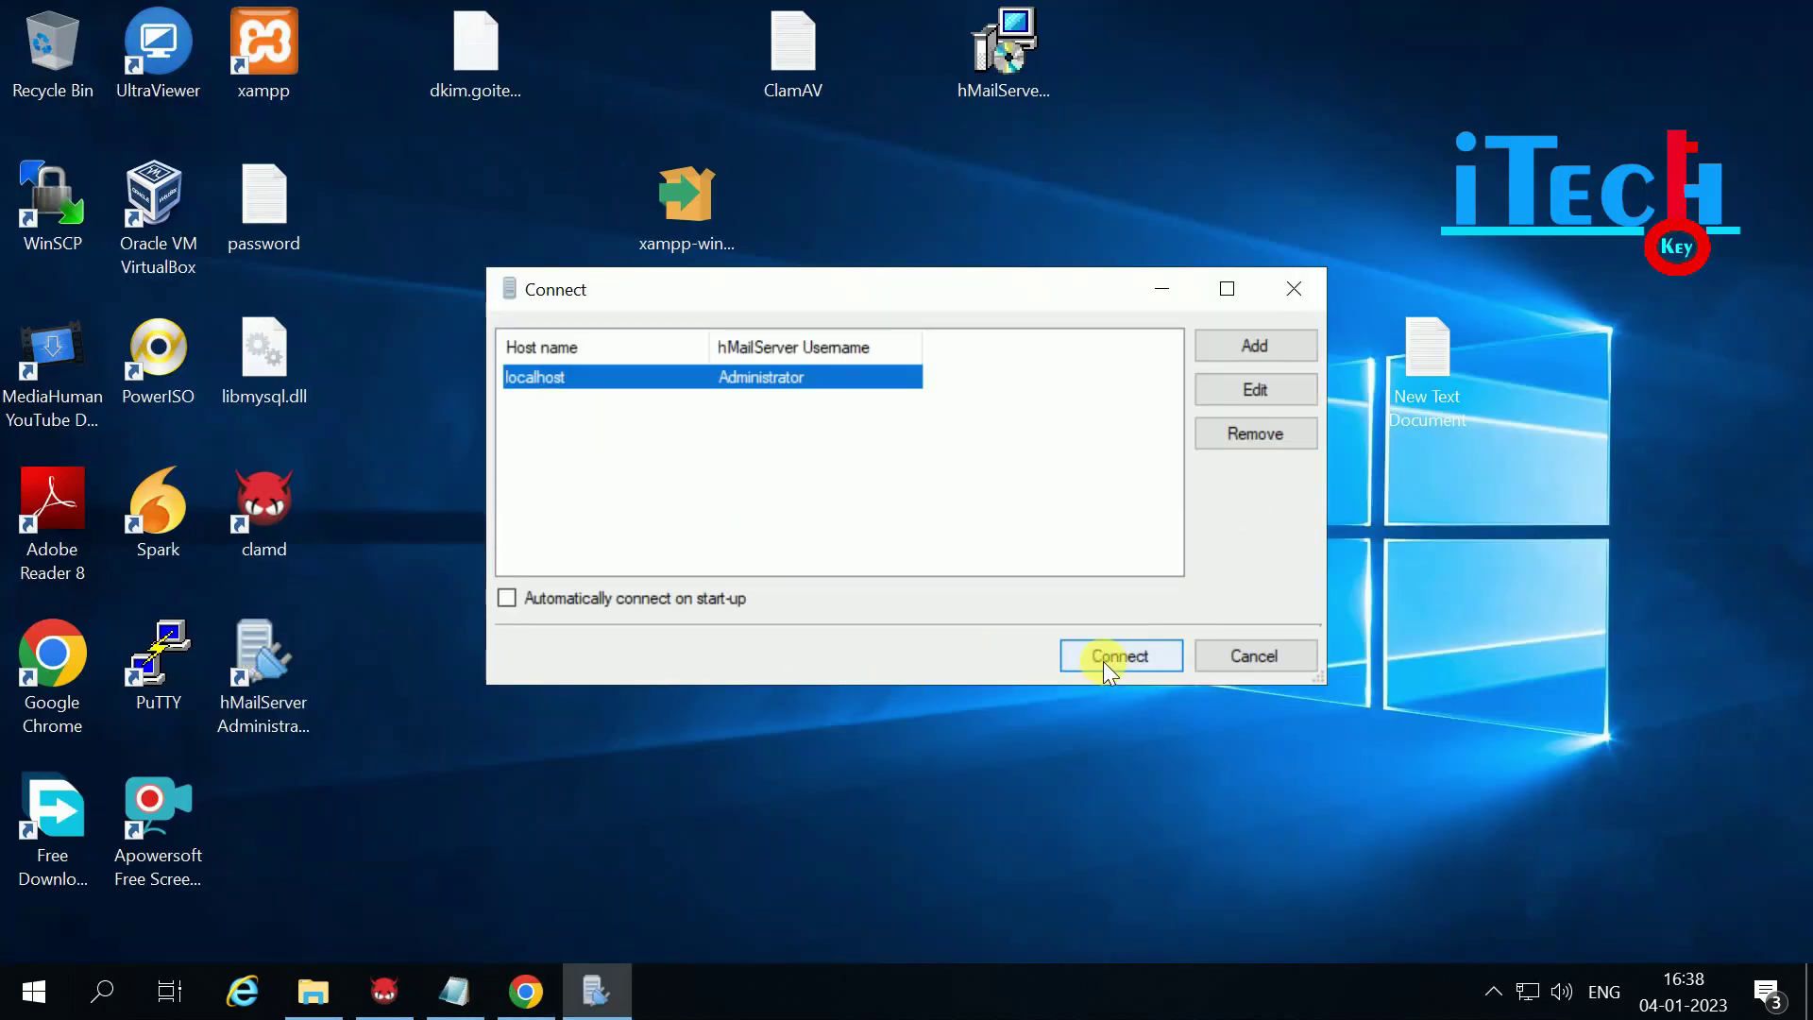
{"action": "left_click", "coordinate": [1101, 658]}
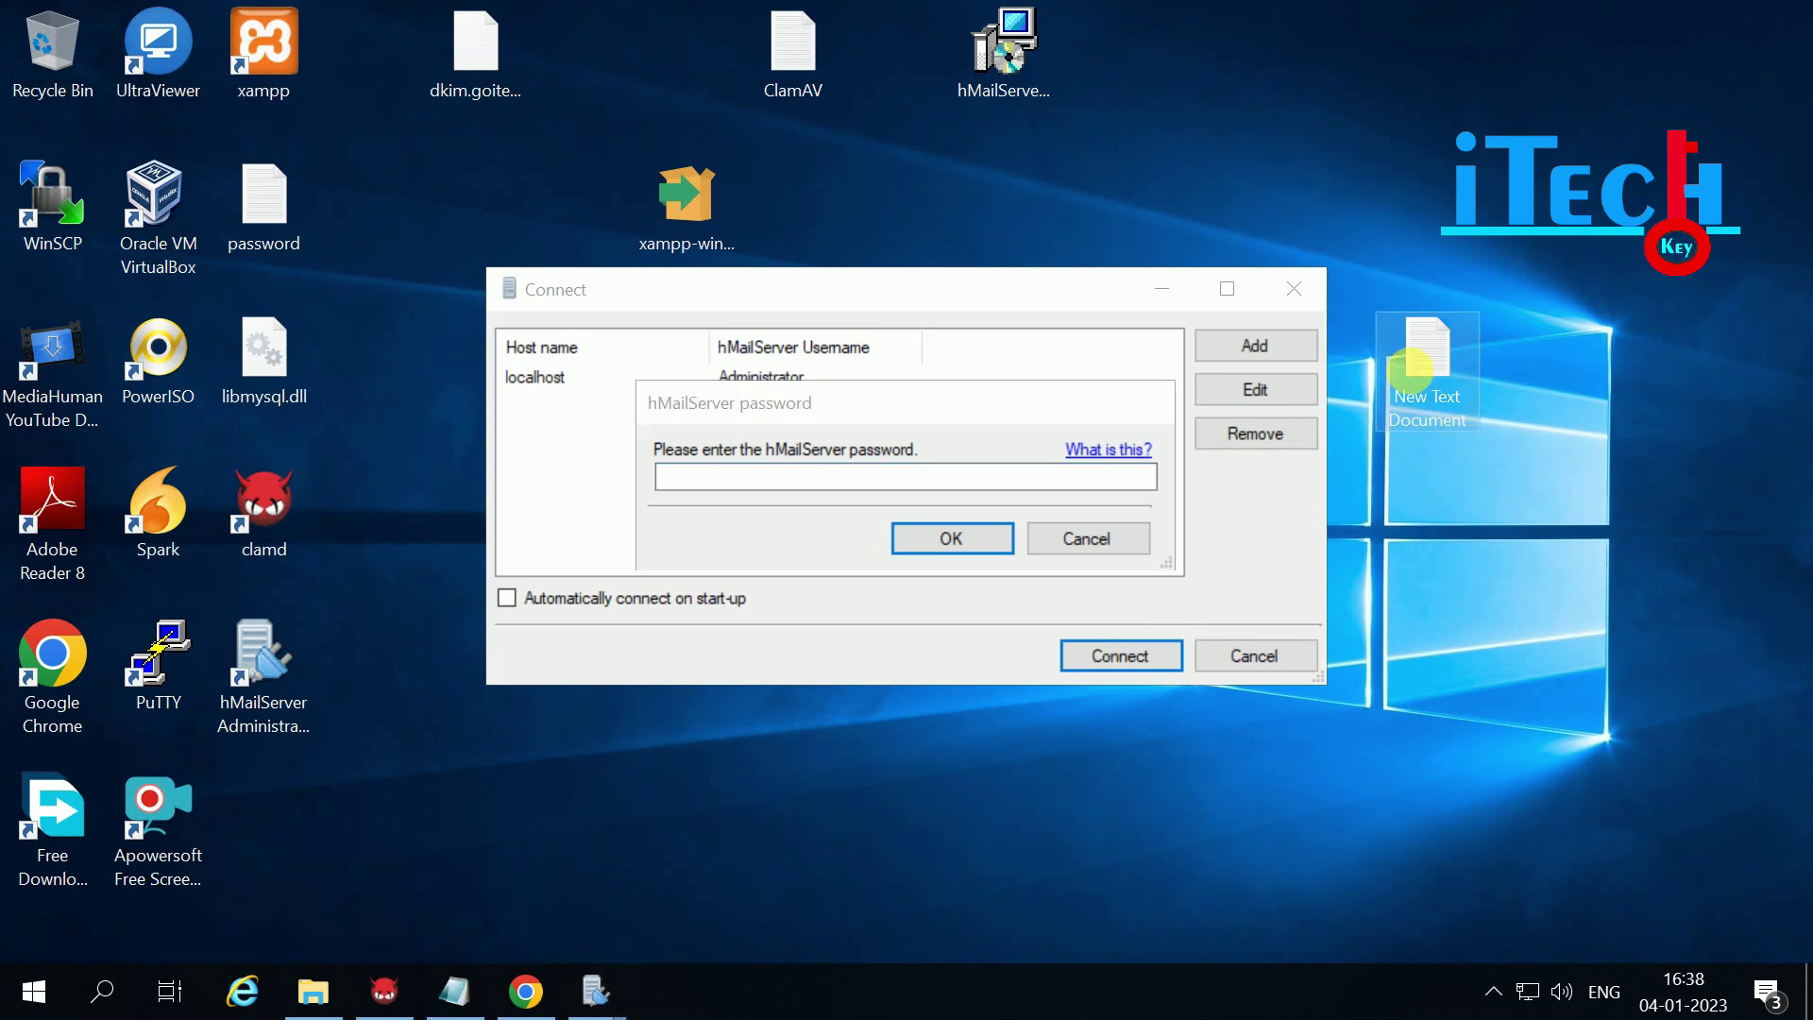
{"action": "double_click", "coordinate": [270, 238]}
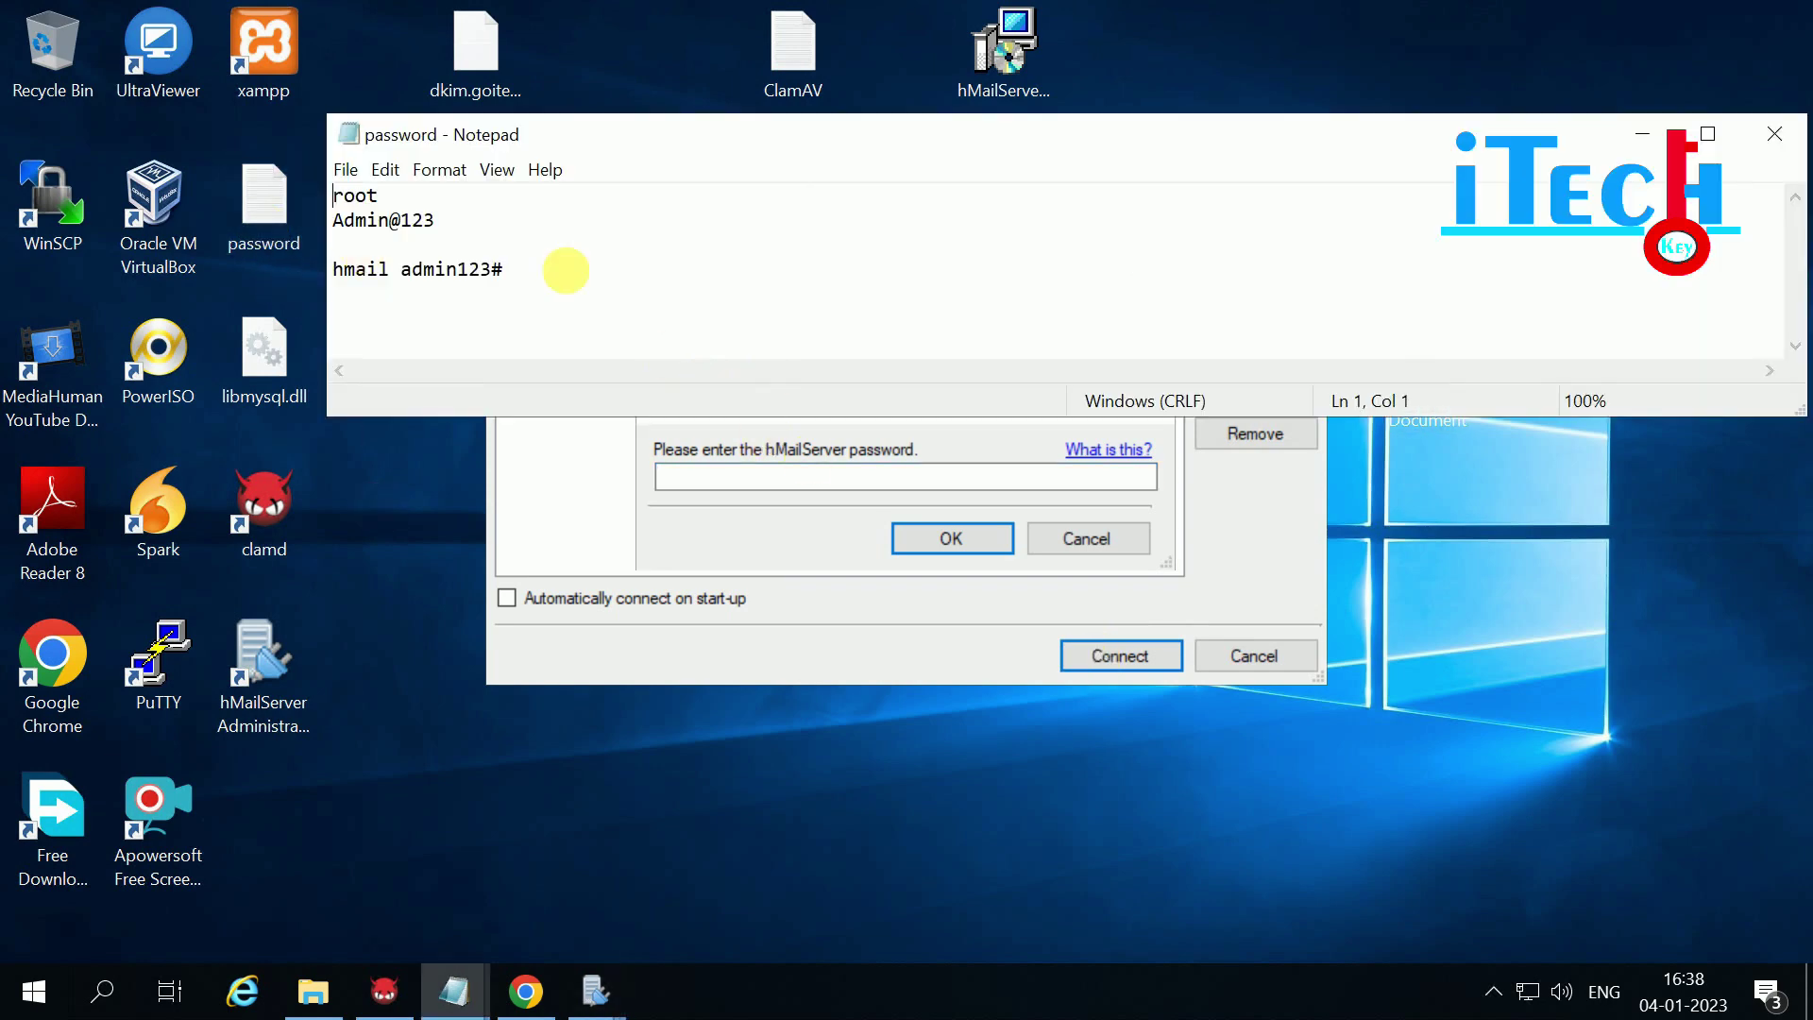
{"action": "left_click_drag", "start_coordinate": [567, 268], "coordinate": [394, 273]}
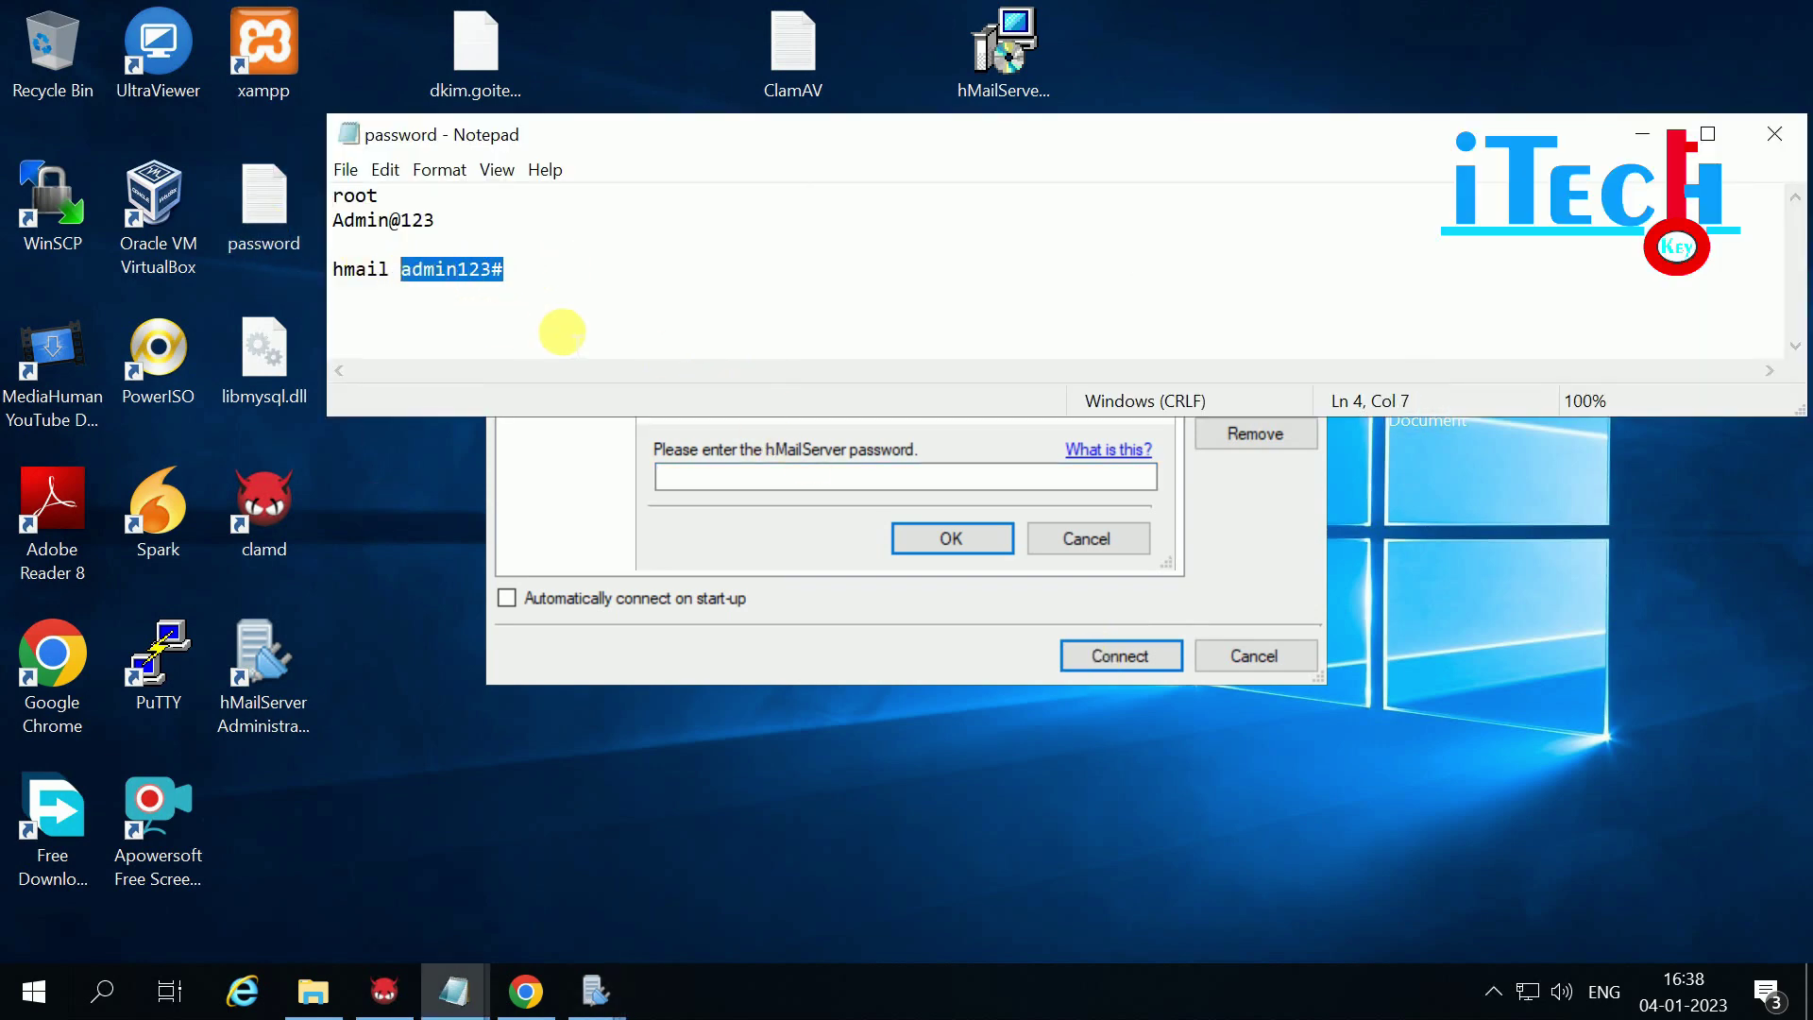
{"action": "left_click", "coordinate": [575, 333]}
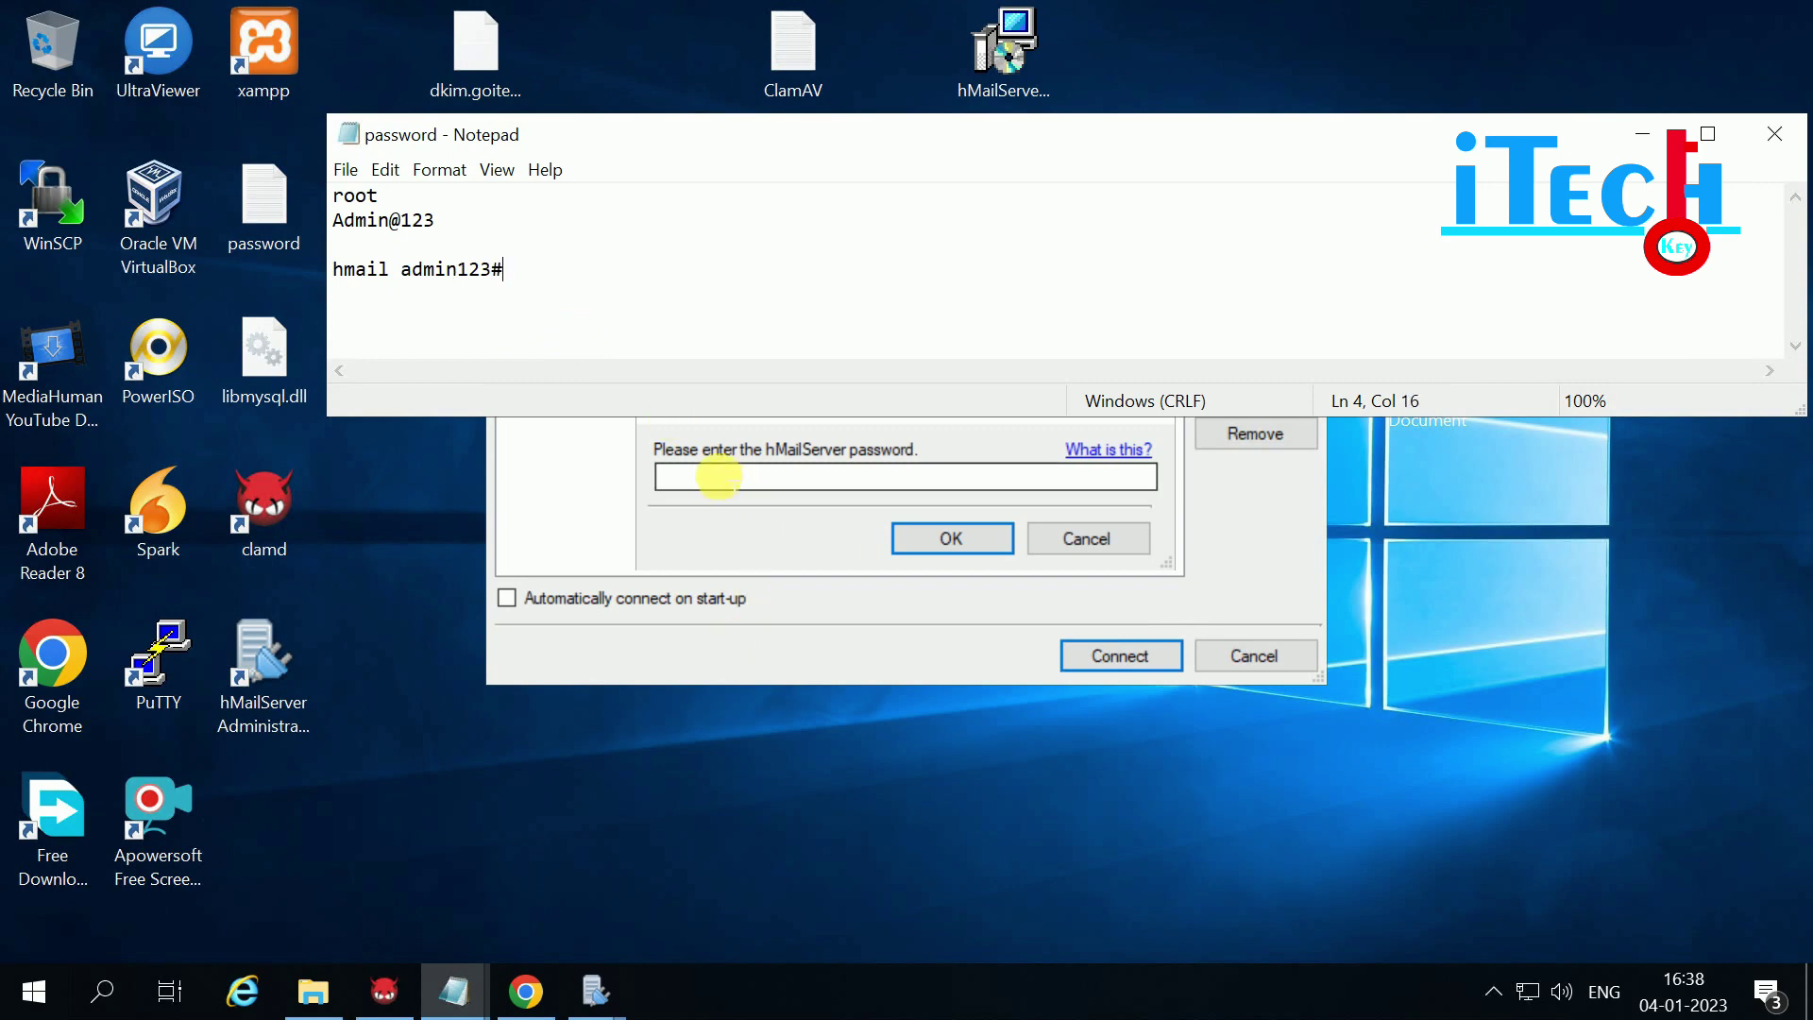
{"action": "left_click", "coordinate": [710, 475]}
{"action": "key", "text": "ctrl+v"}
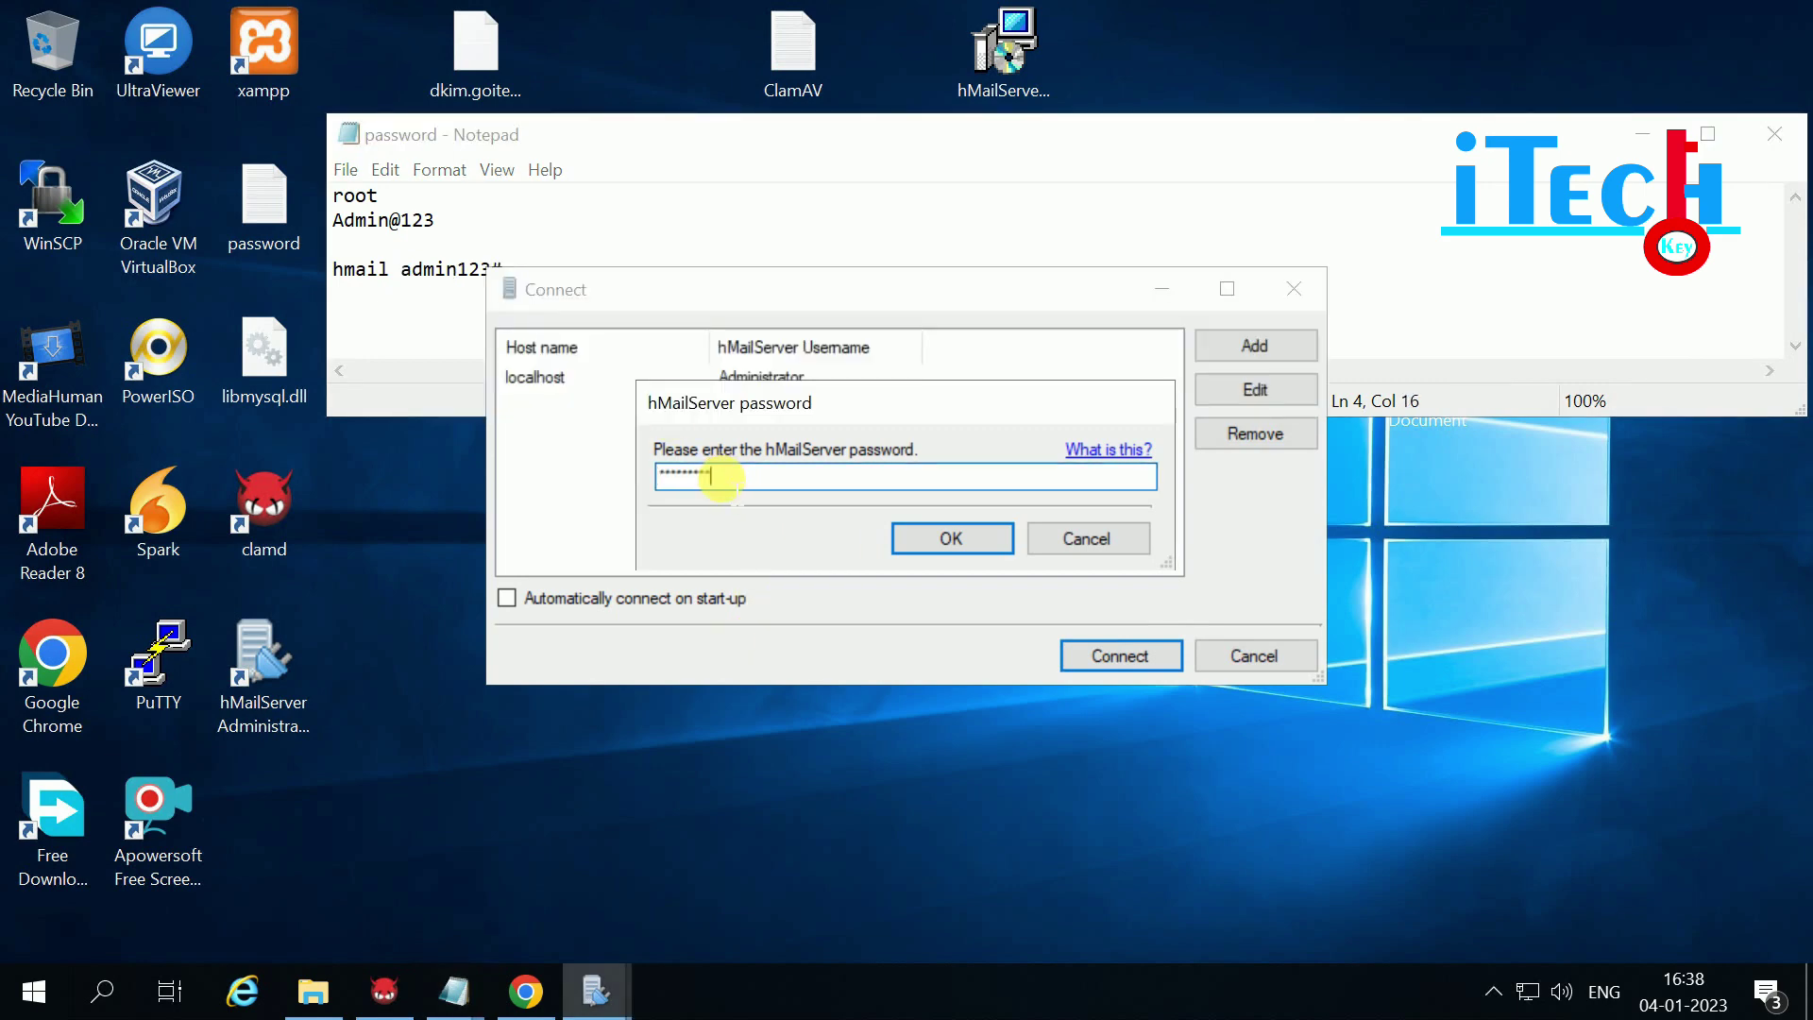
{"action": "left_click", "coordinate": [950, 538]}
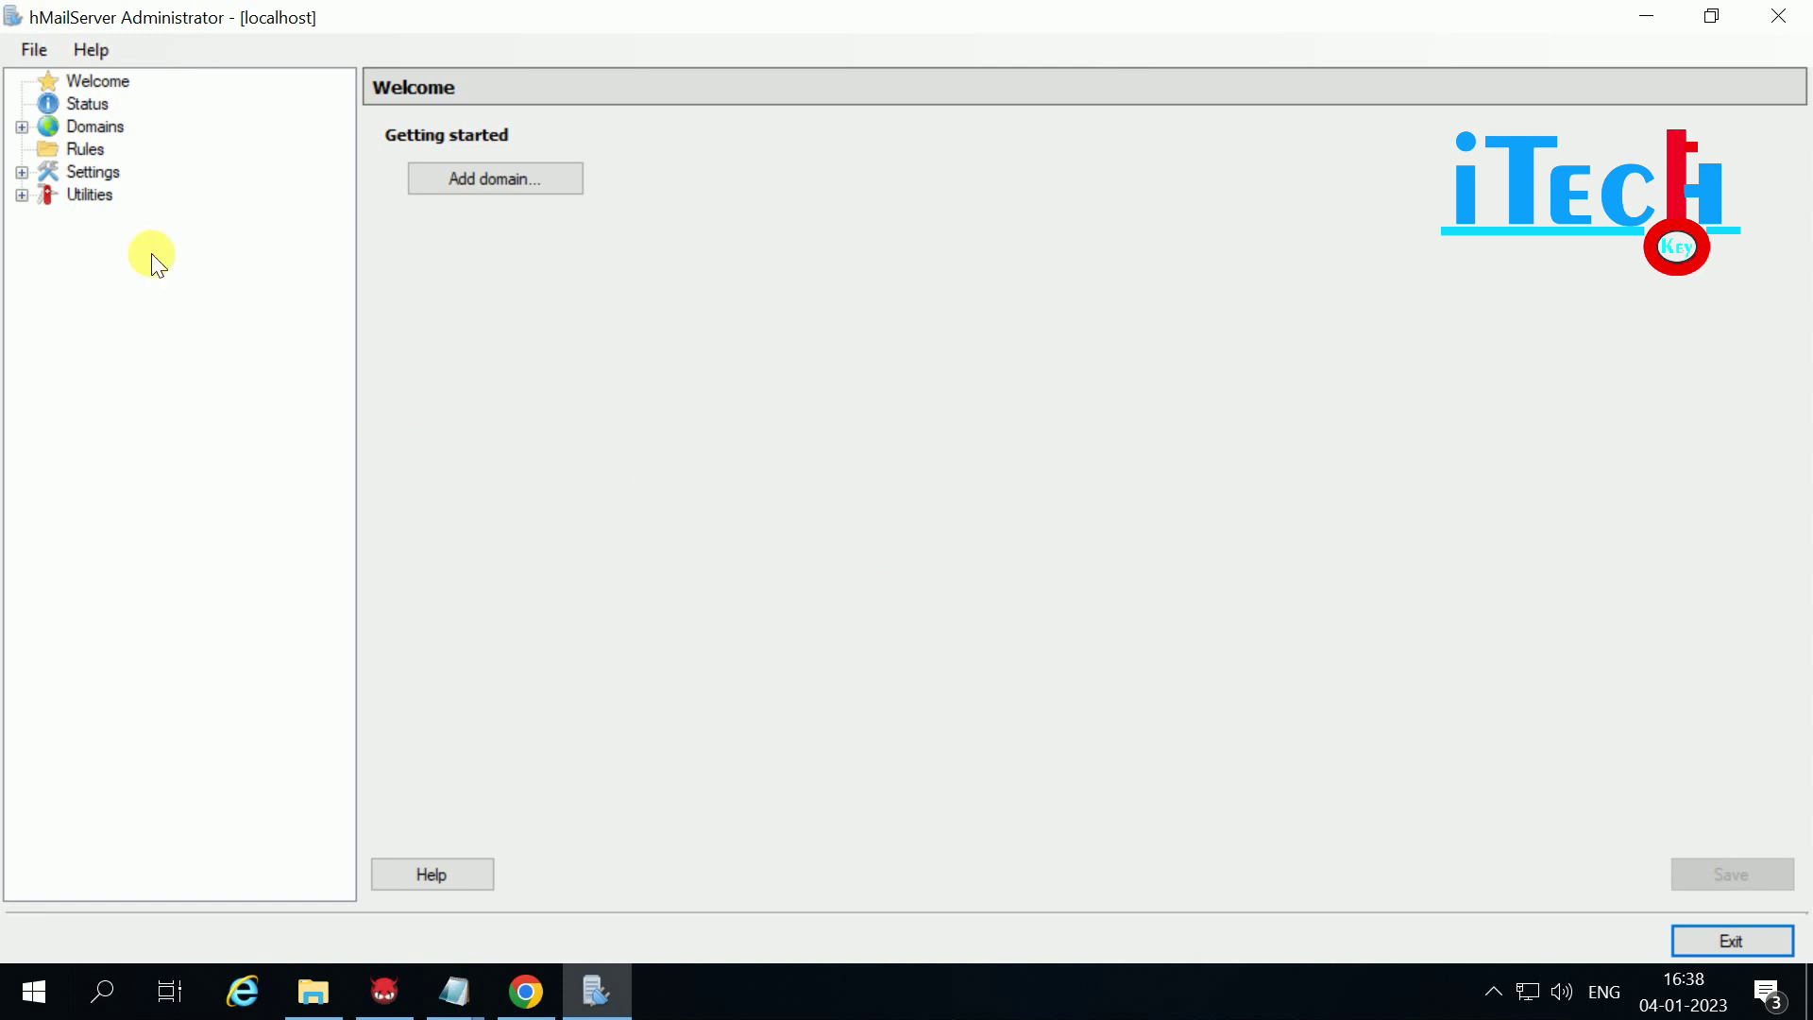
Step: Add a new entry to the advanced SSL certificates settings and name it goitechkey.com
{"action": "left_click", "coordinate": [21, 172]}
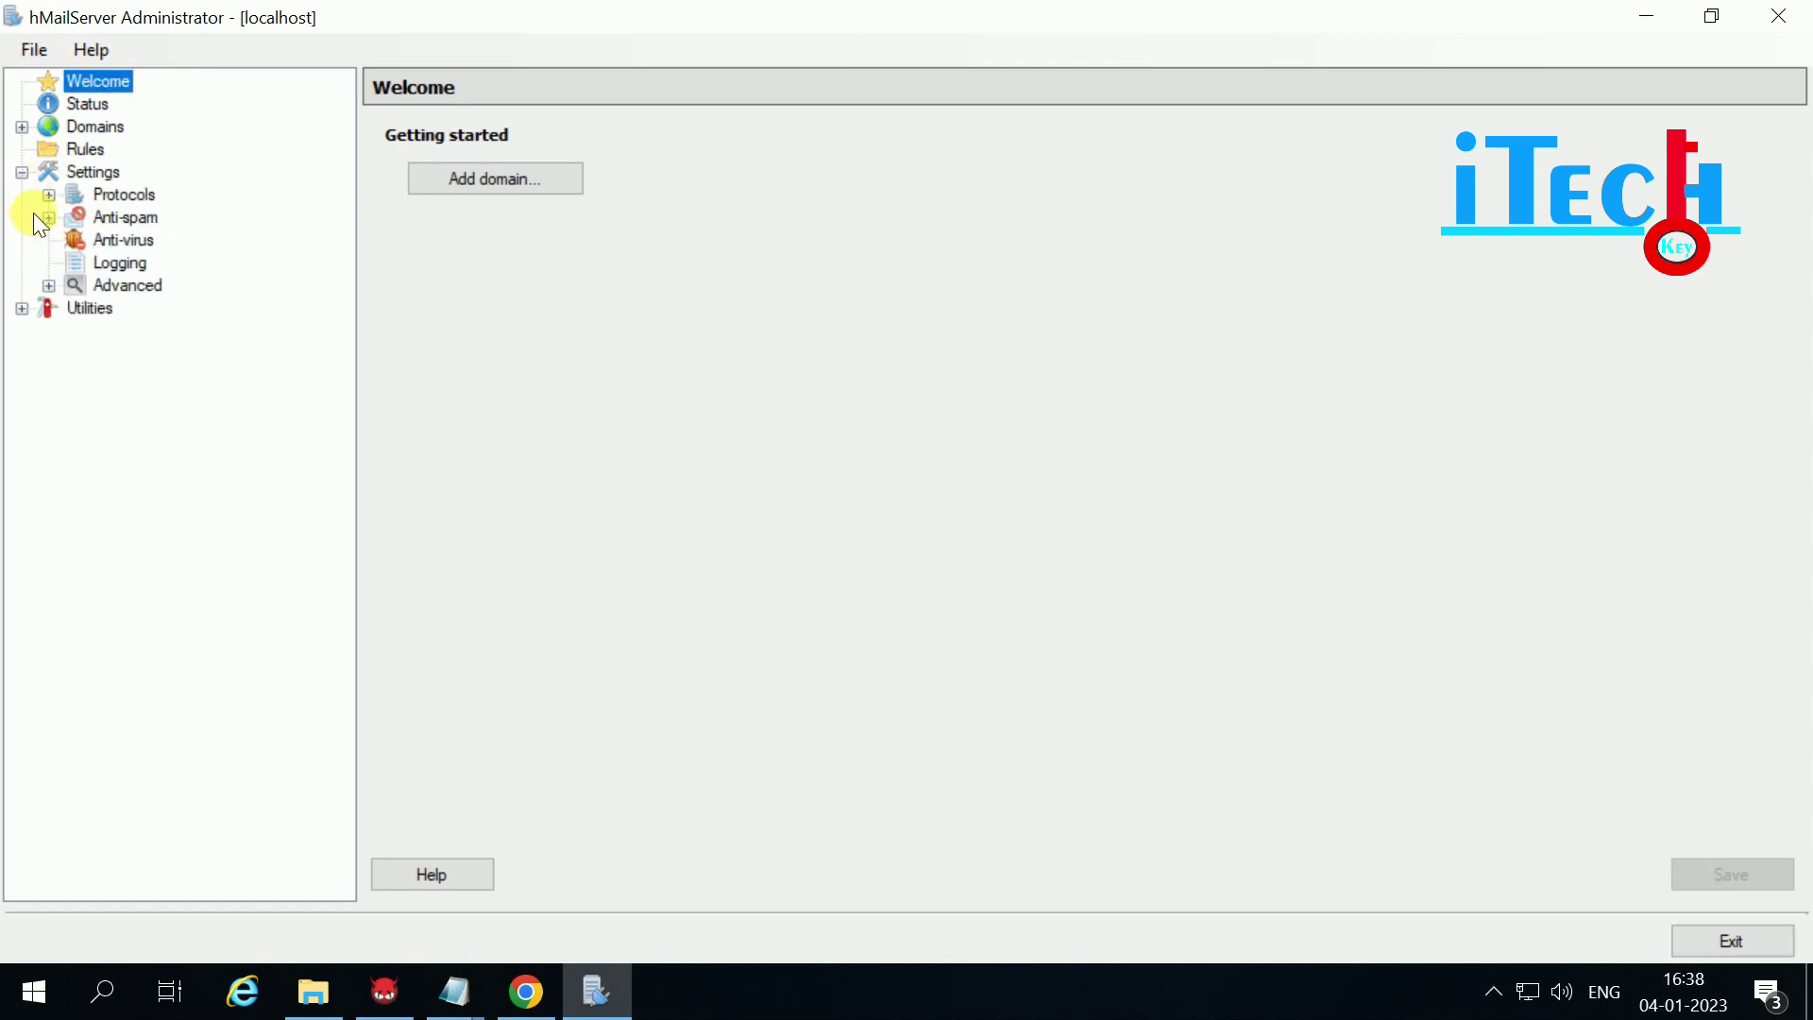
{"action": "left_click", "coordinate": [22, 309]}
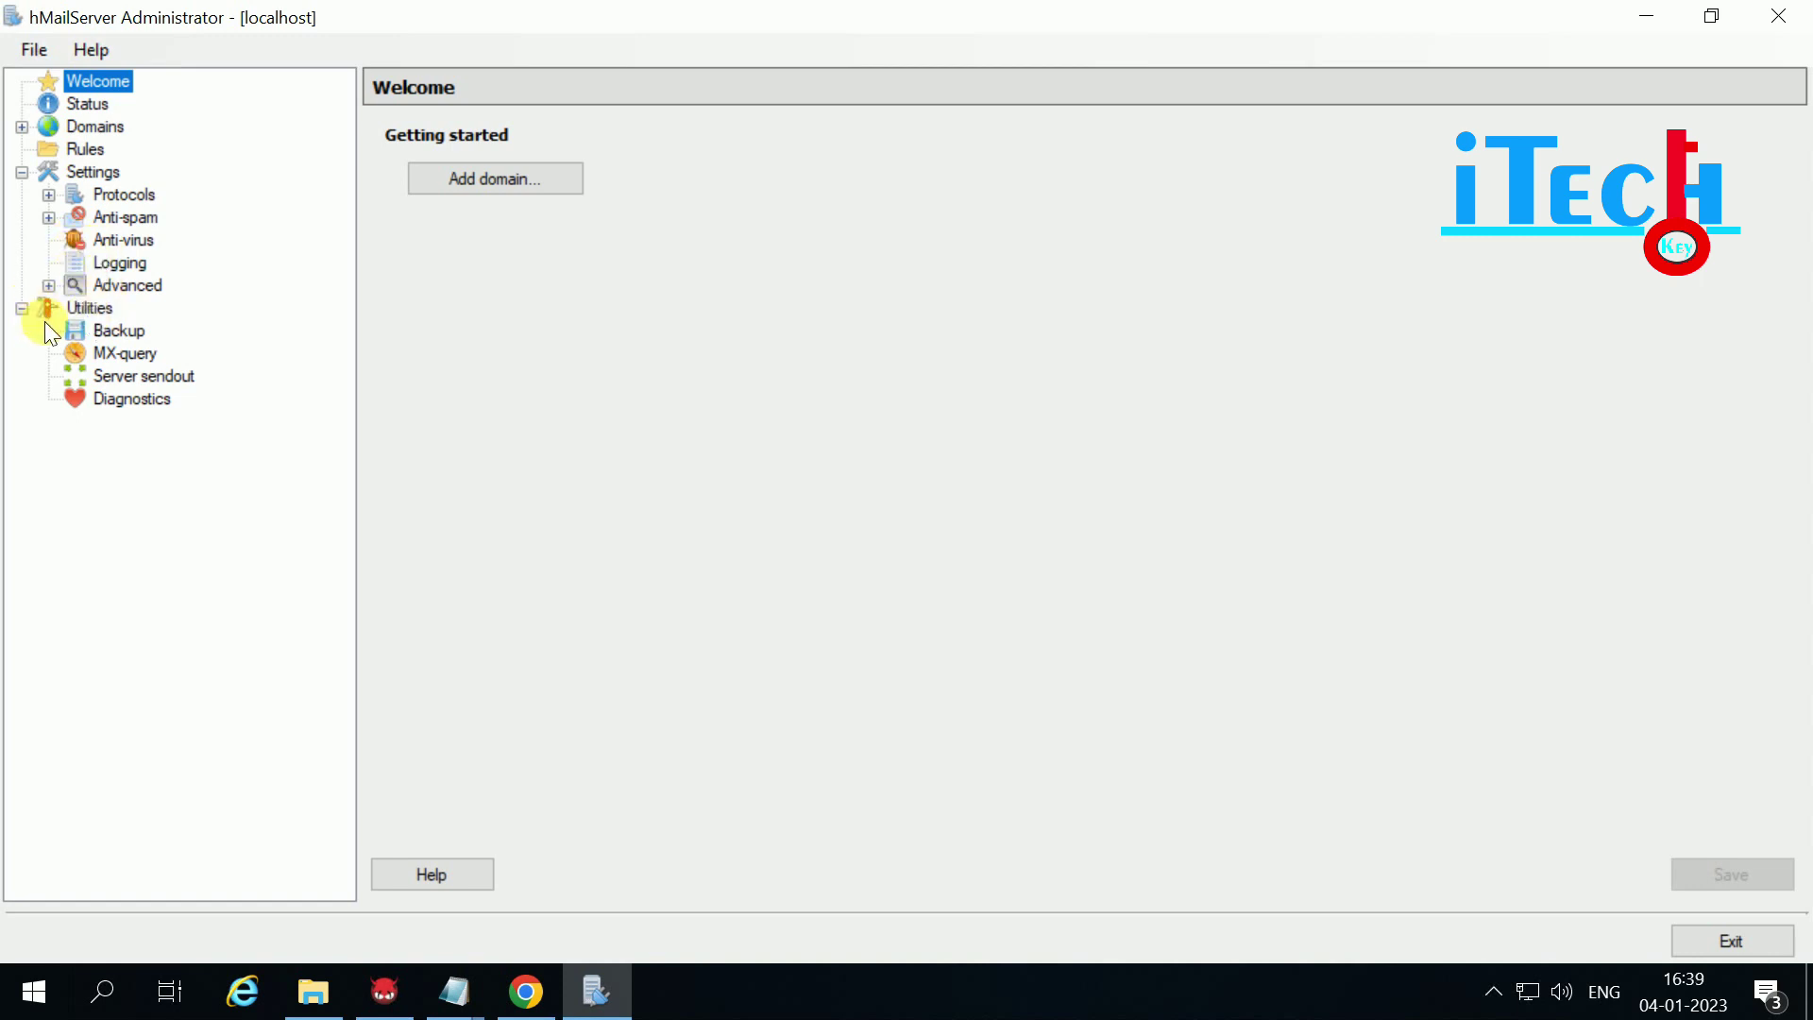
{"action": "left_click", "coordinate": [49, 286]}
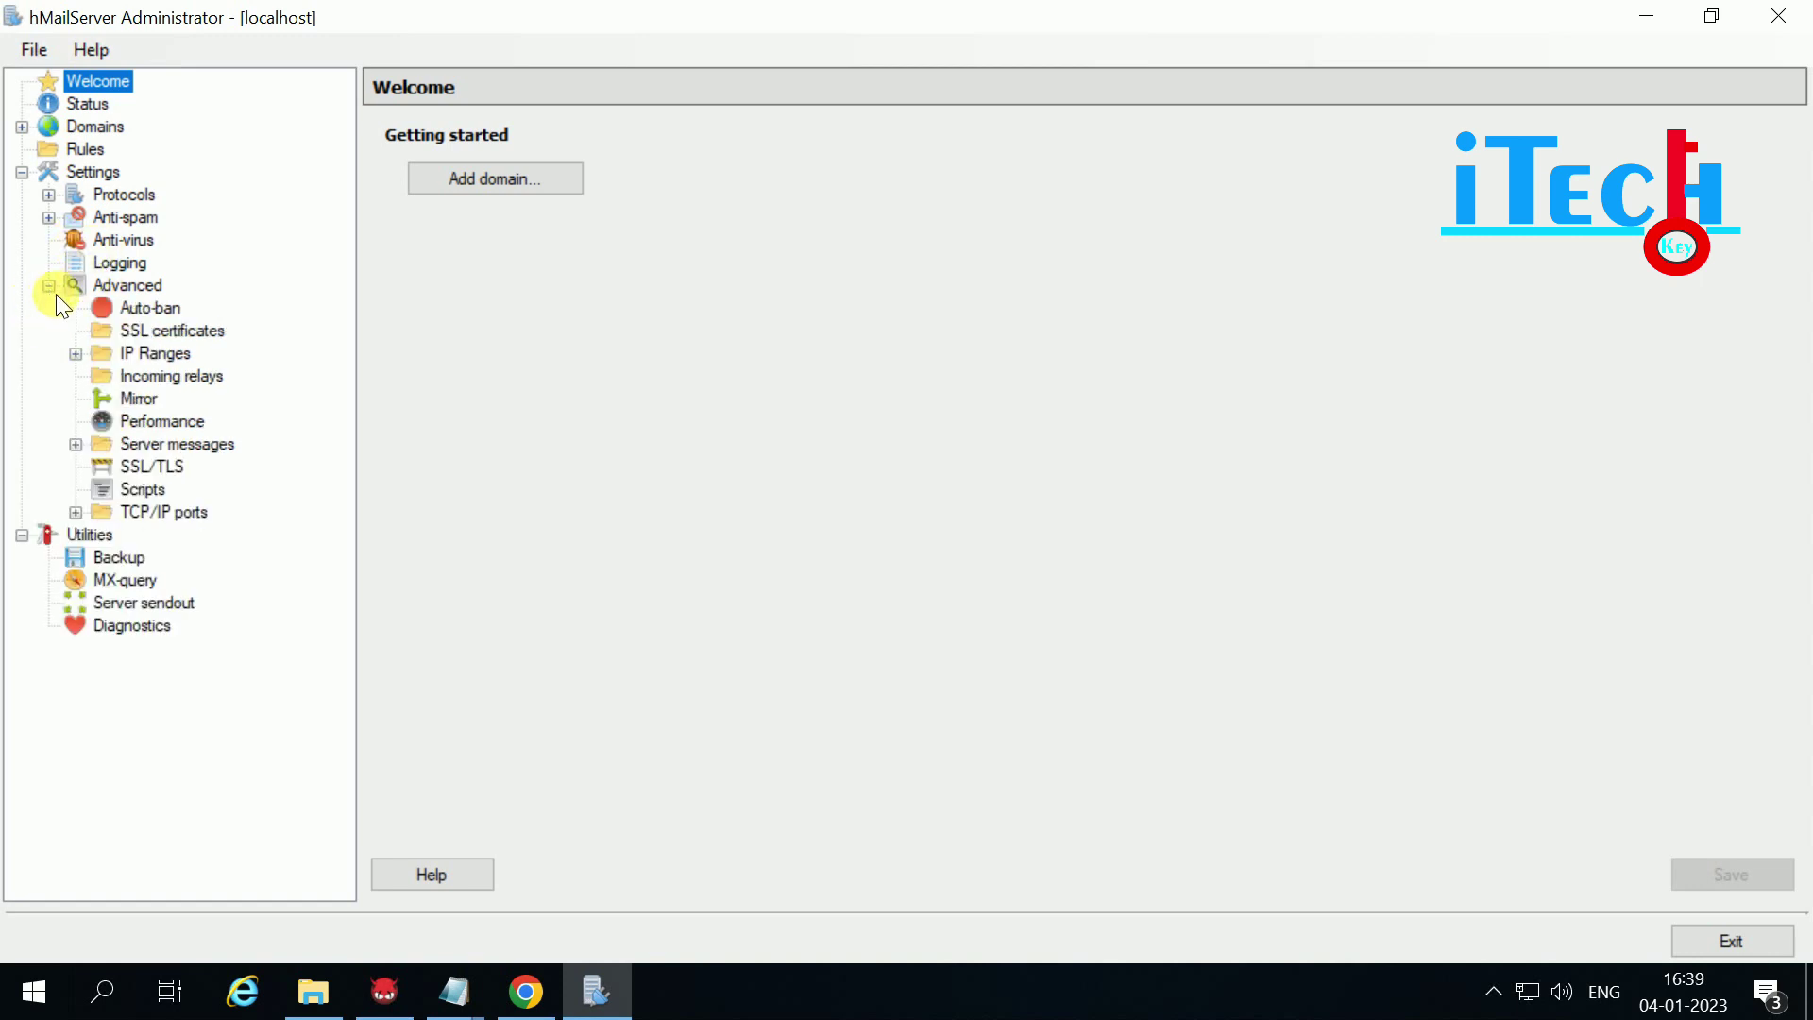
{"action": "left_click", "coordinate": [147, 334]}
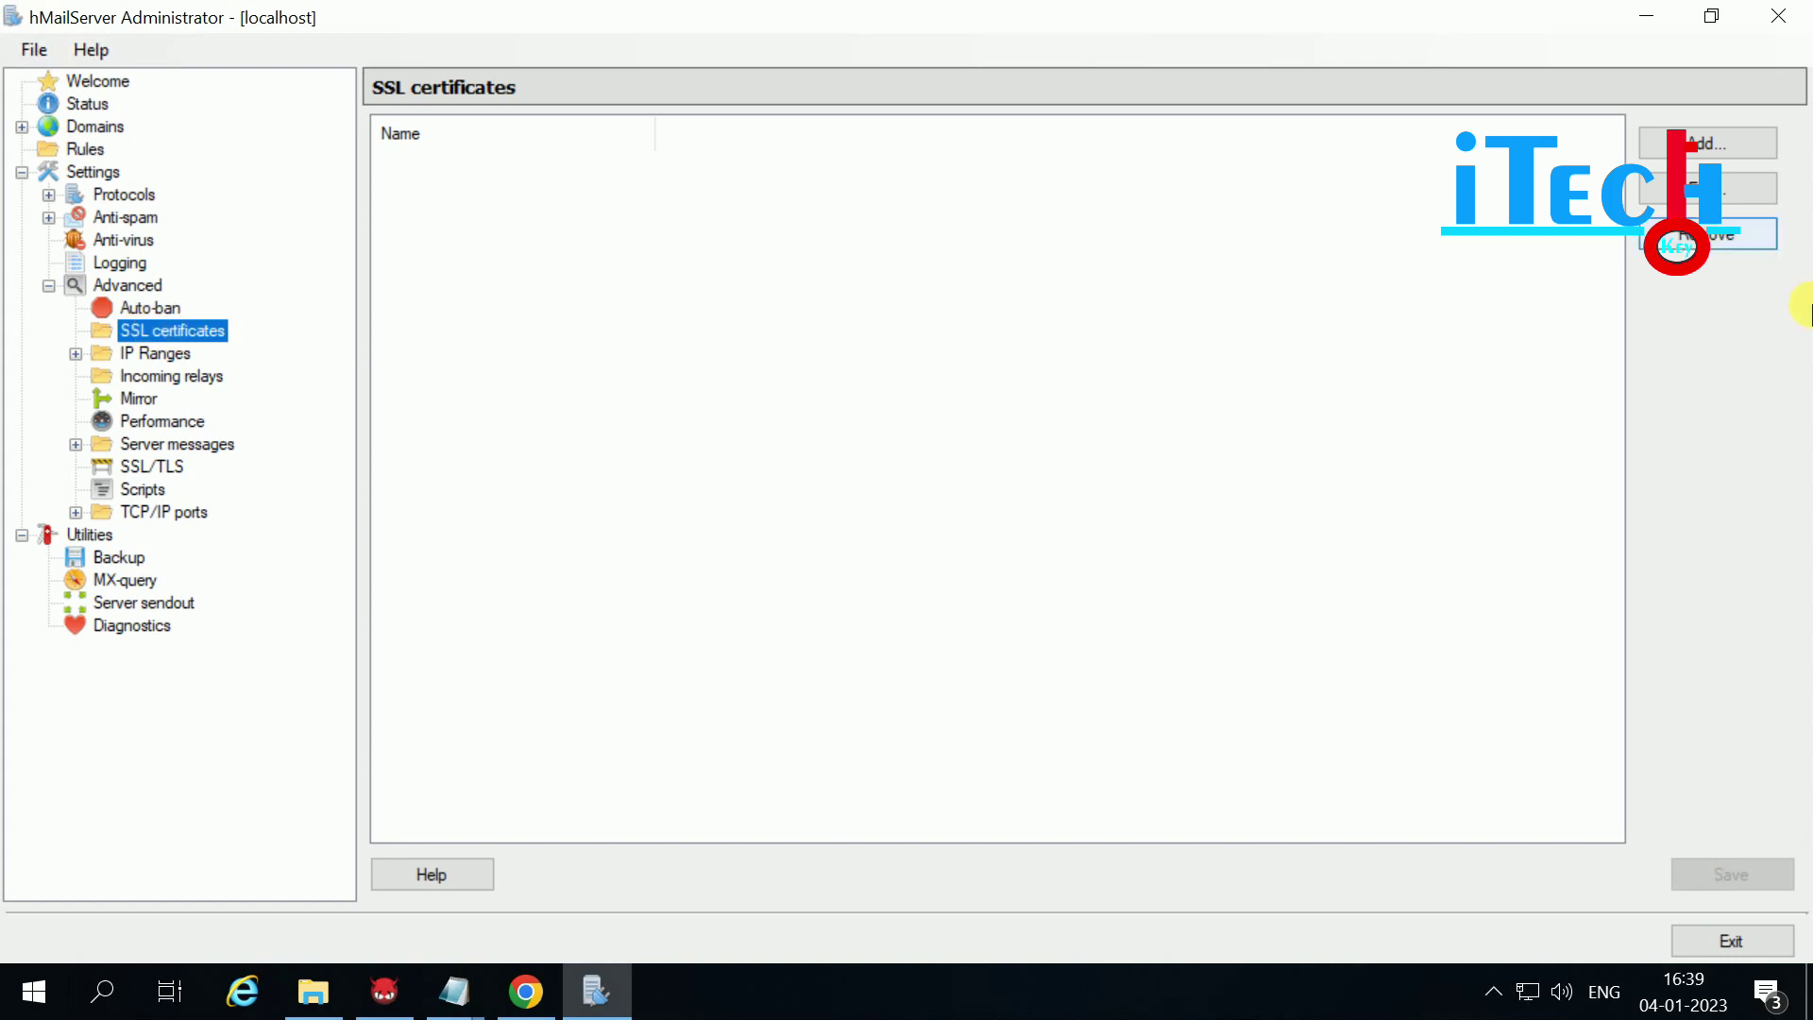
{"action": "left_click", "coordinate": [1707, 142]}
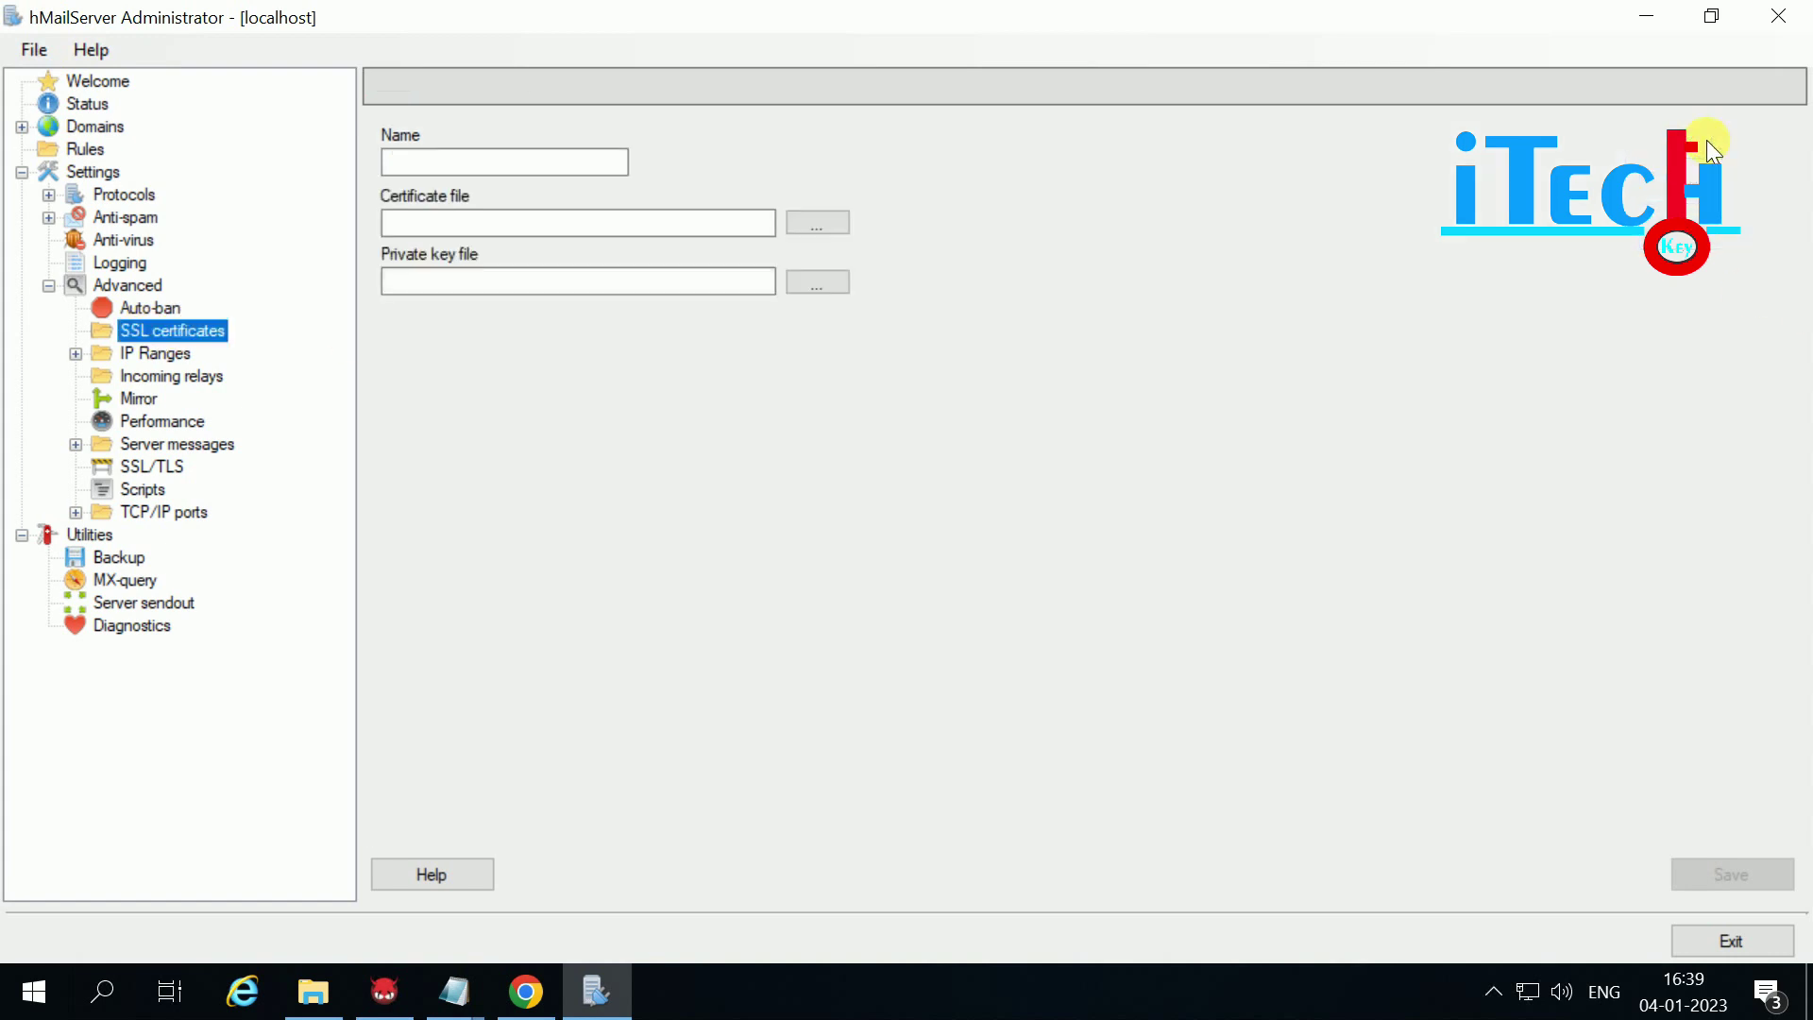
{"action": "left_click", "coordinate": [422, 162]}
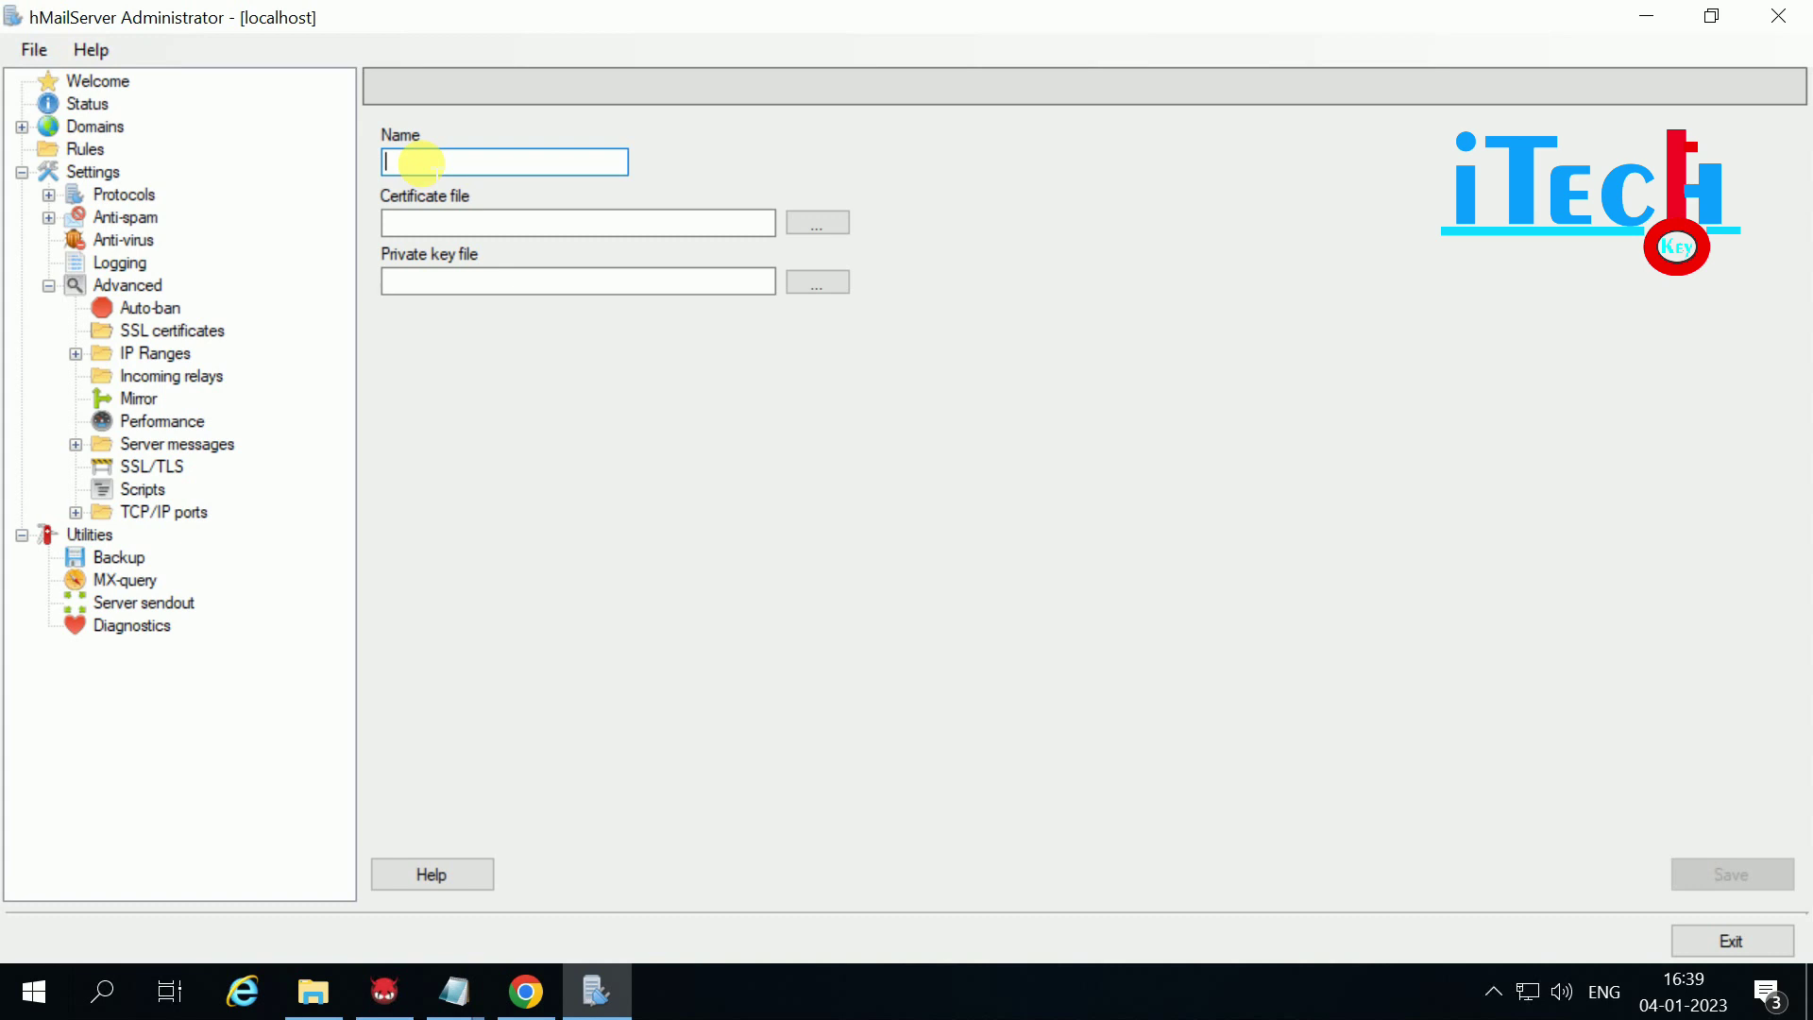
{"action": "type", "text": "goitechkey.com"}
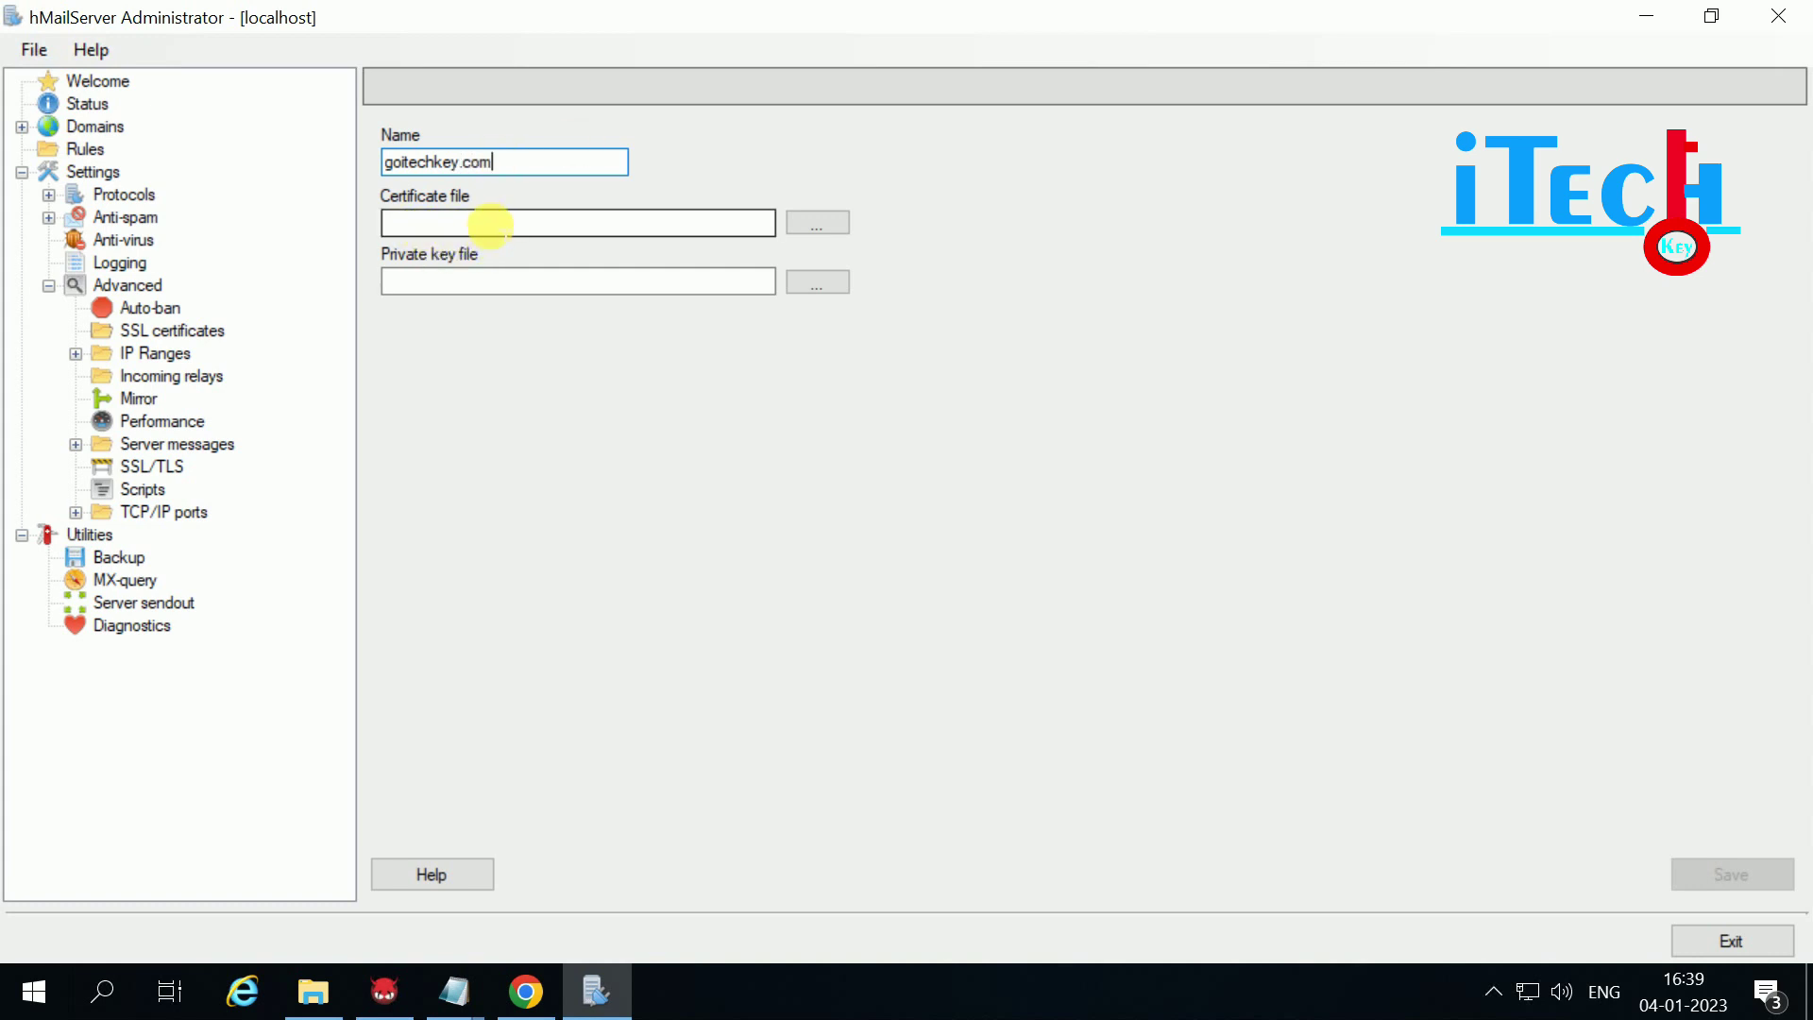
Step: Set the certificate file to goitechkey.com.csr from the goitechkey.com folder under hMailServer's Bin directory
{"action": "left_click", "coordinate": [813, 223]}
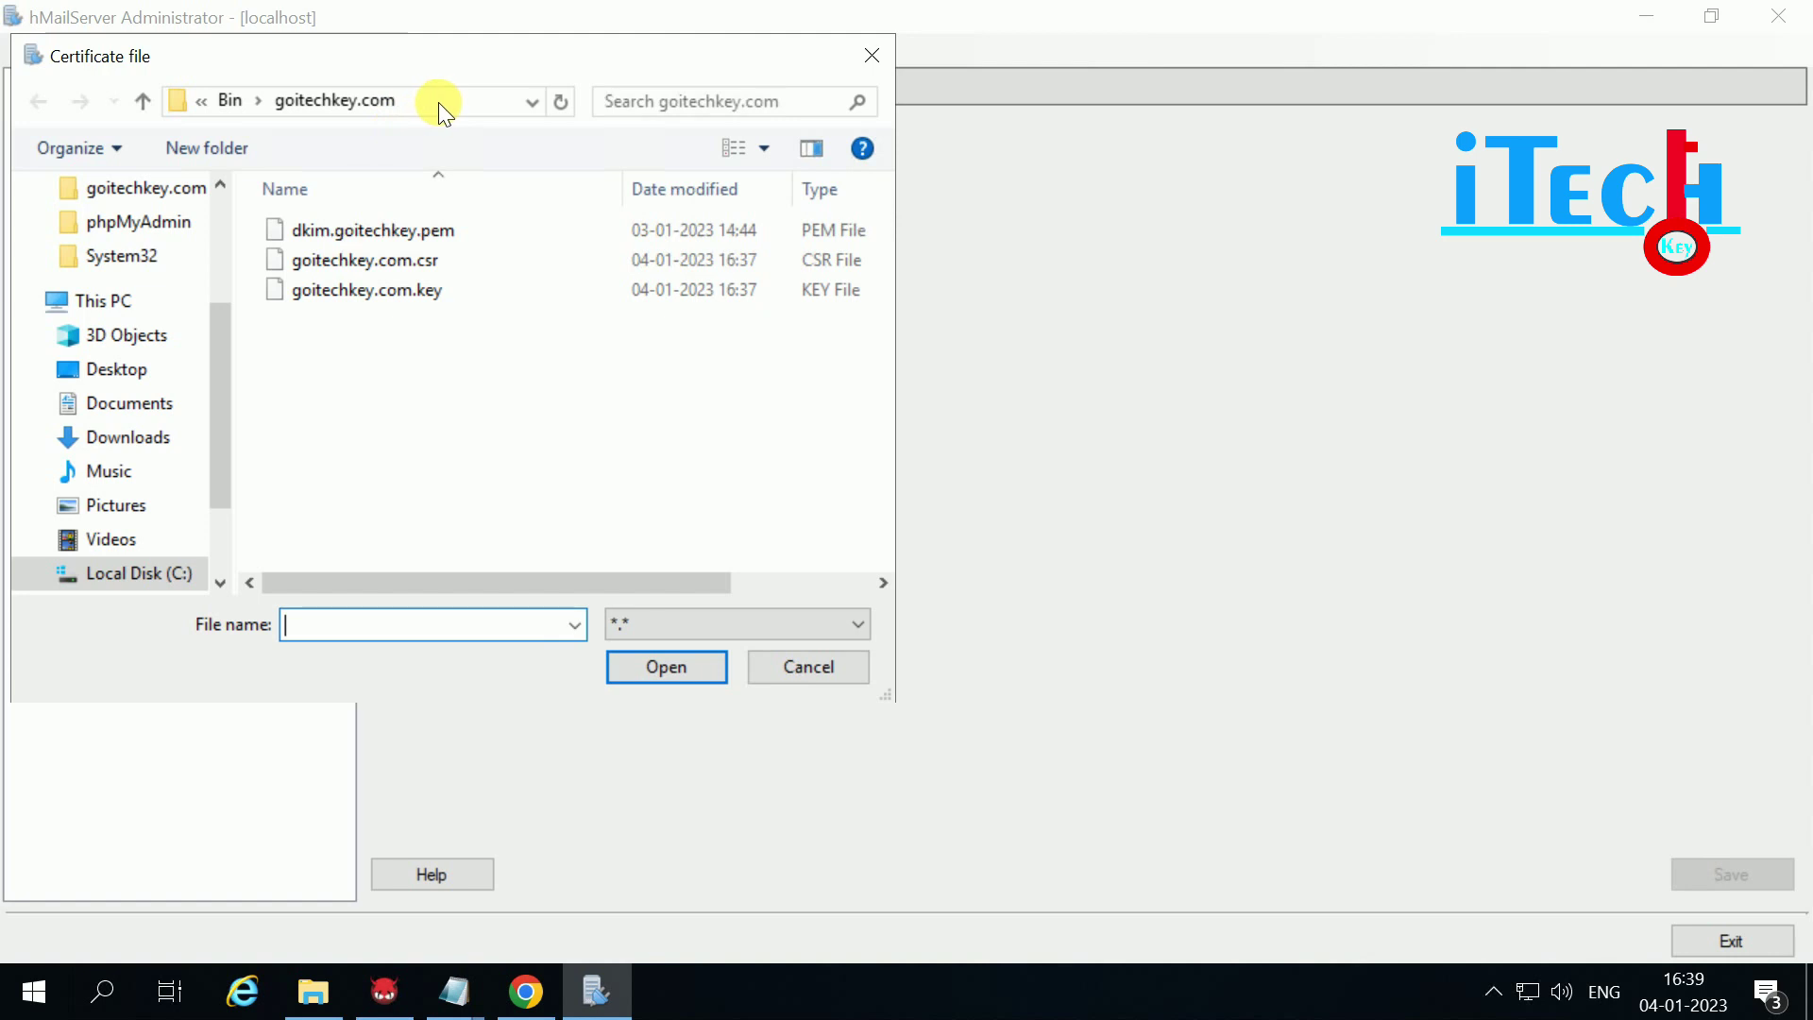
{"action": "left_click", "coordinate": [353, 259]}
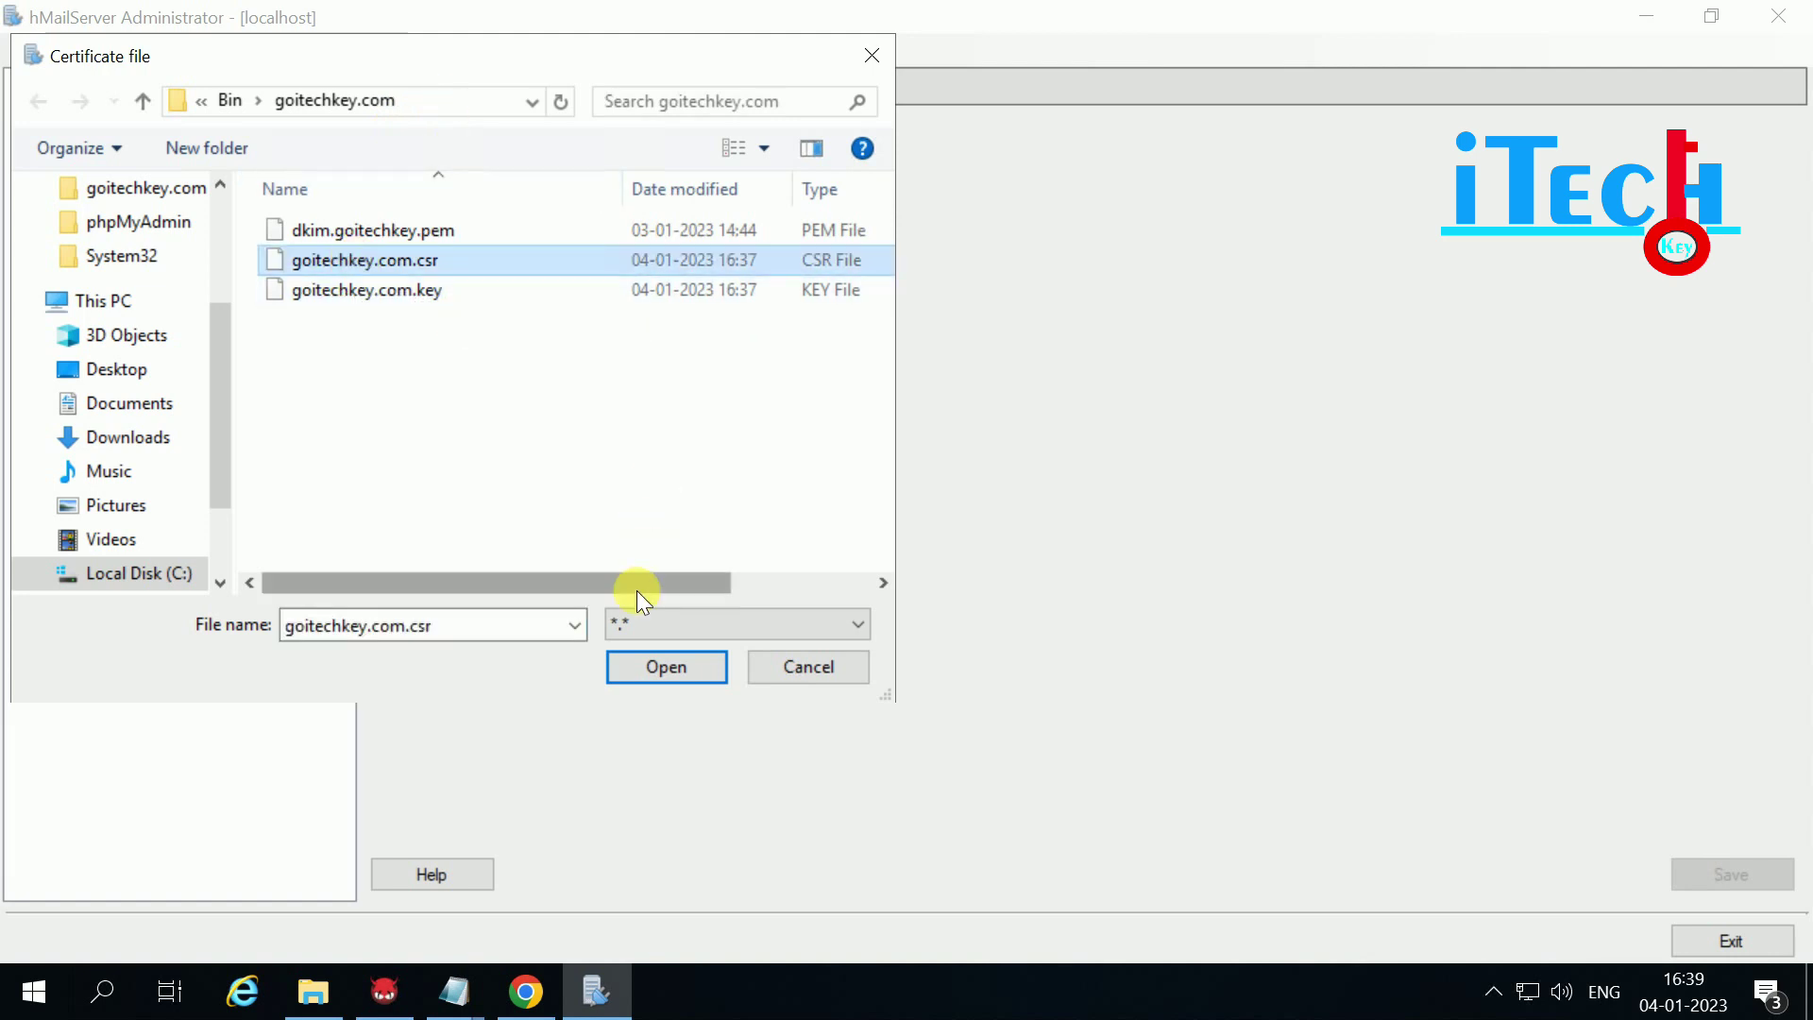
{"action": "left_click", "coordinate": [665, 666]}
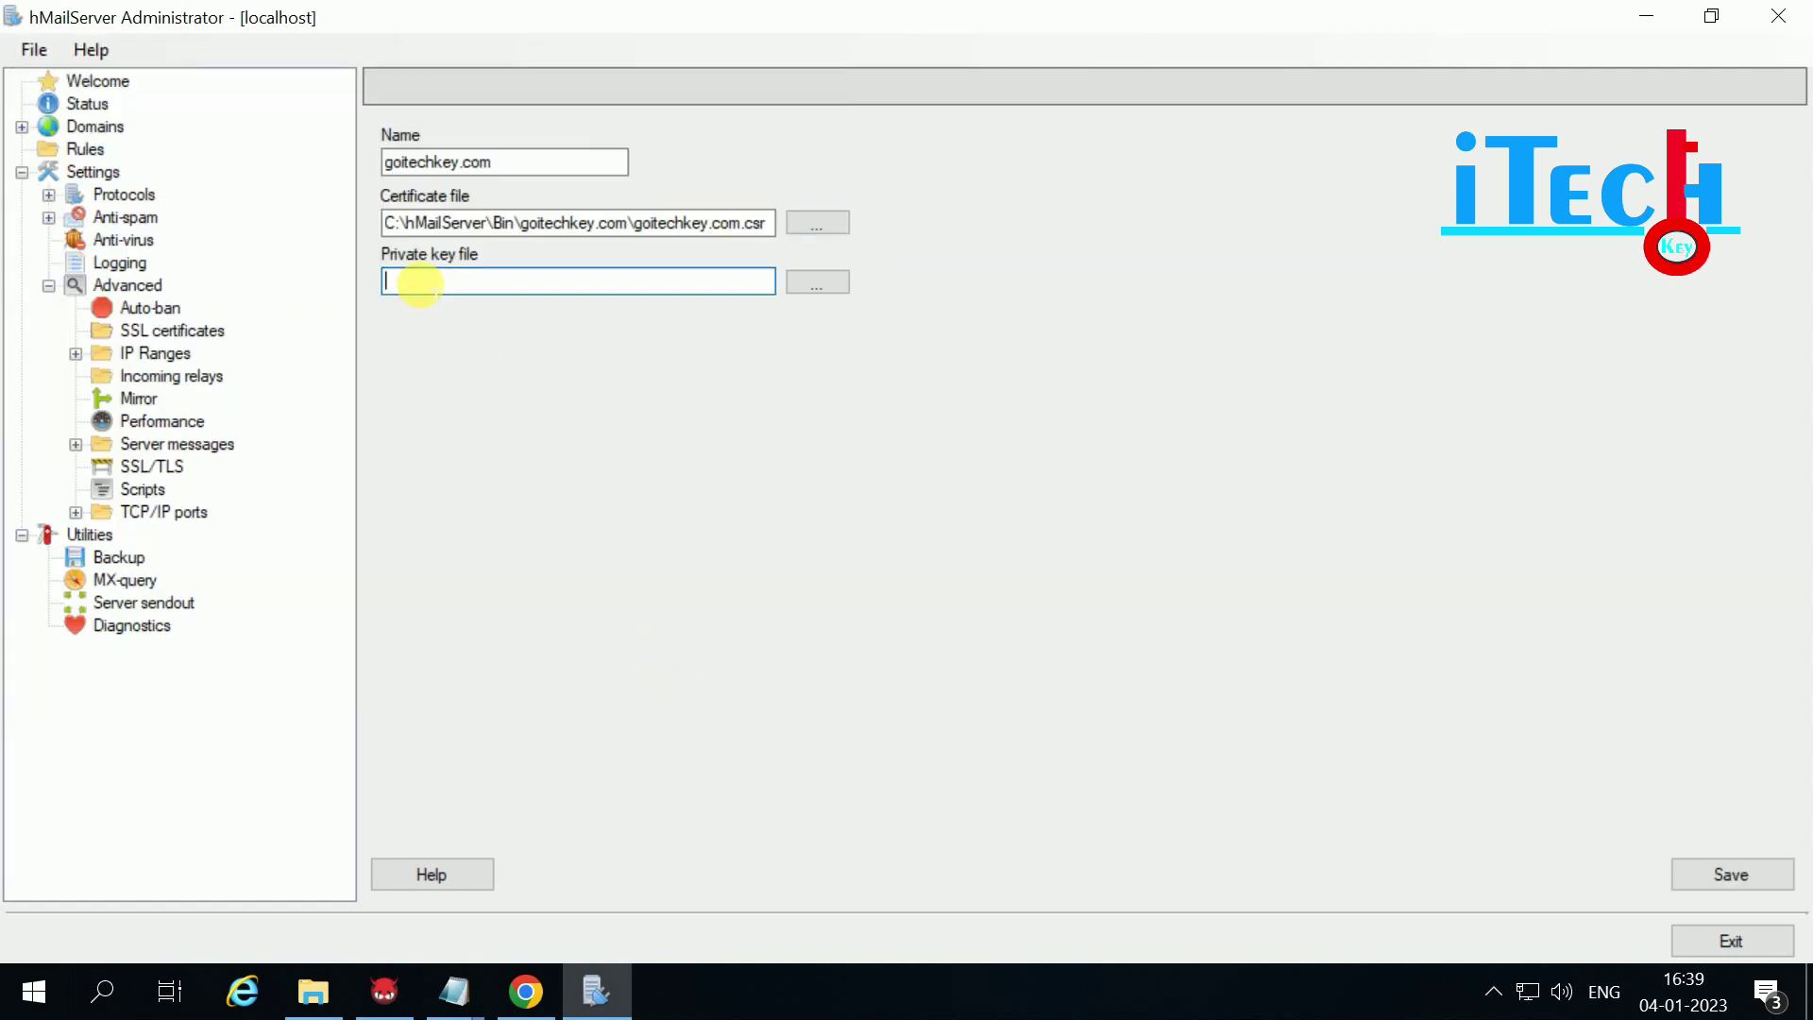
Step: Set the private key file to goitechkey.com.key from the same folder and save the SSL certificate entry
{"action": "left_click", "coordinate": [814, 282]}
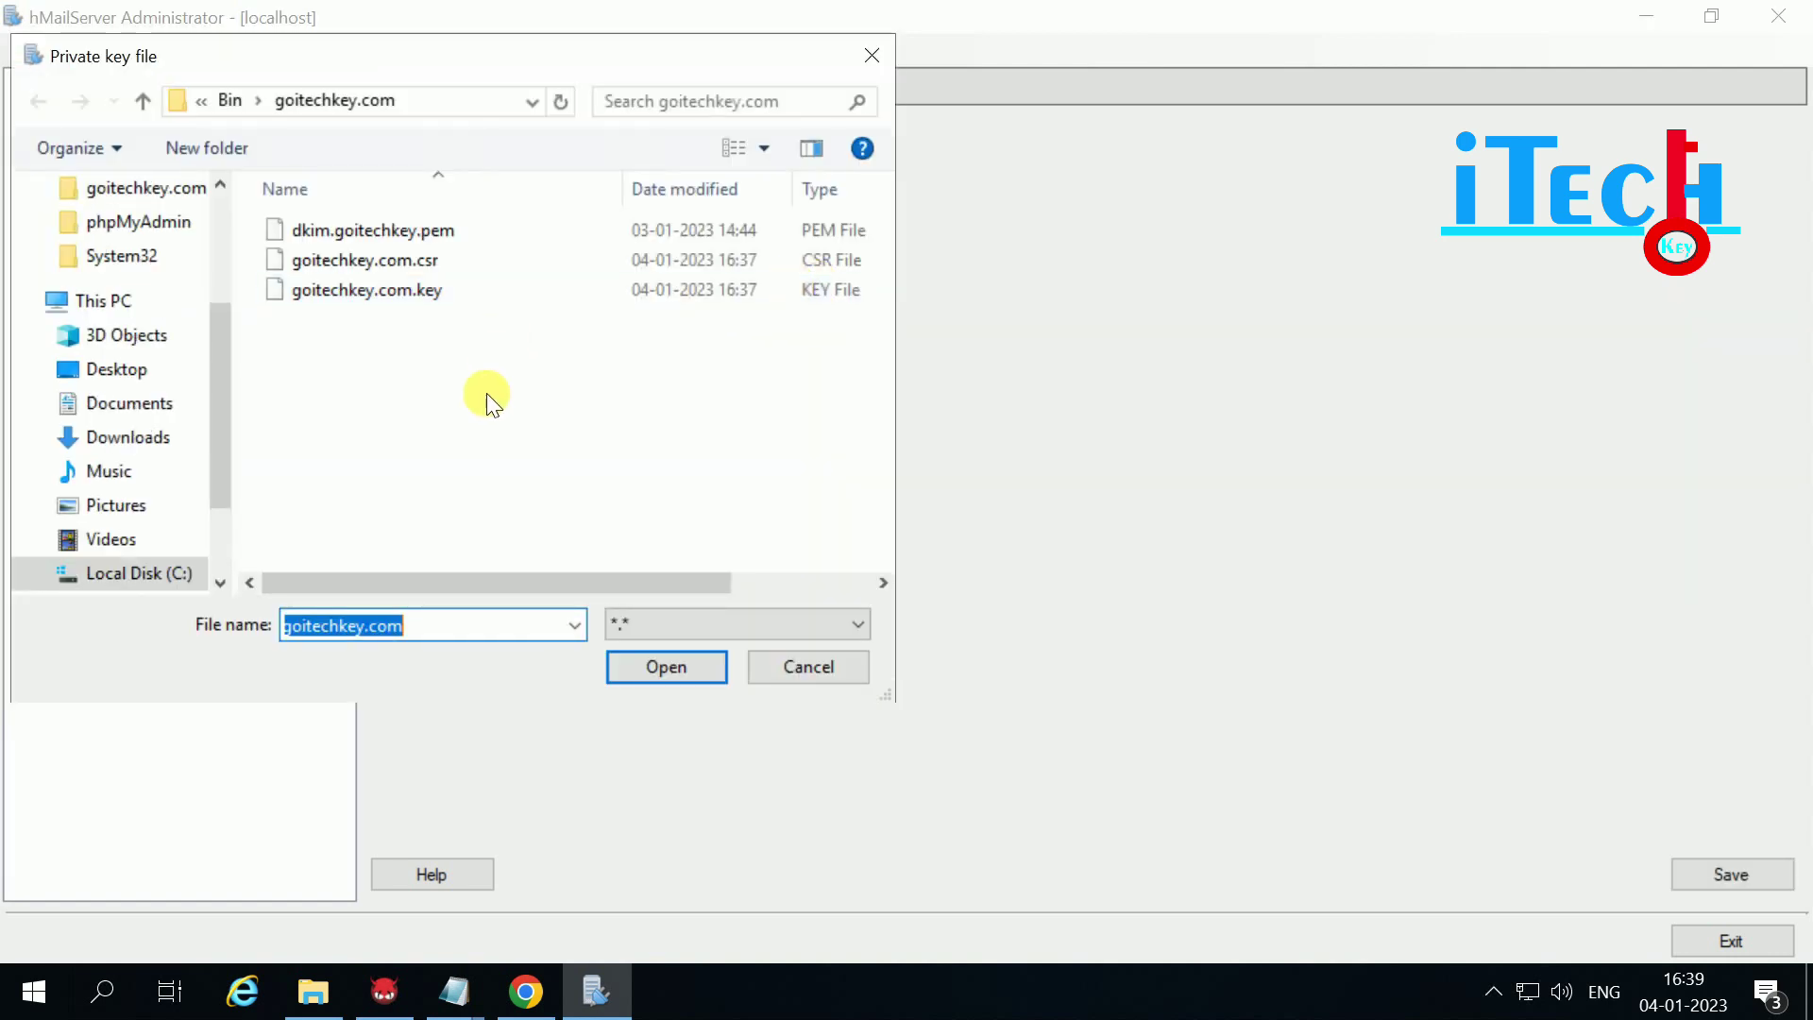
{"action": "left_click", "coordinate": [349, 289]}
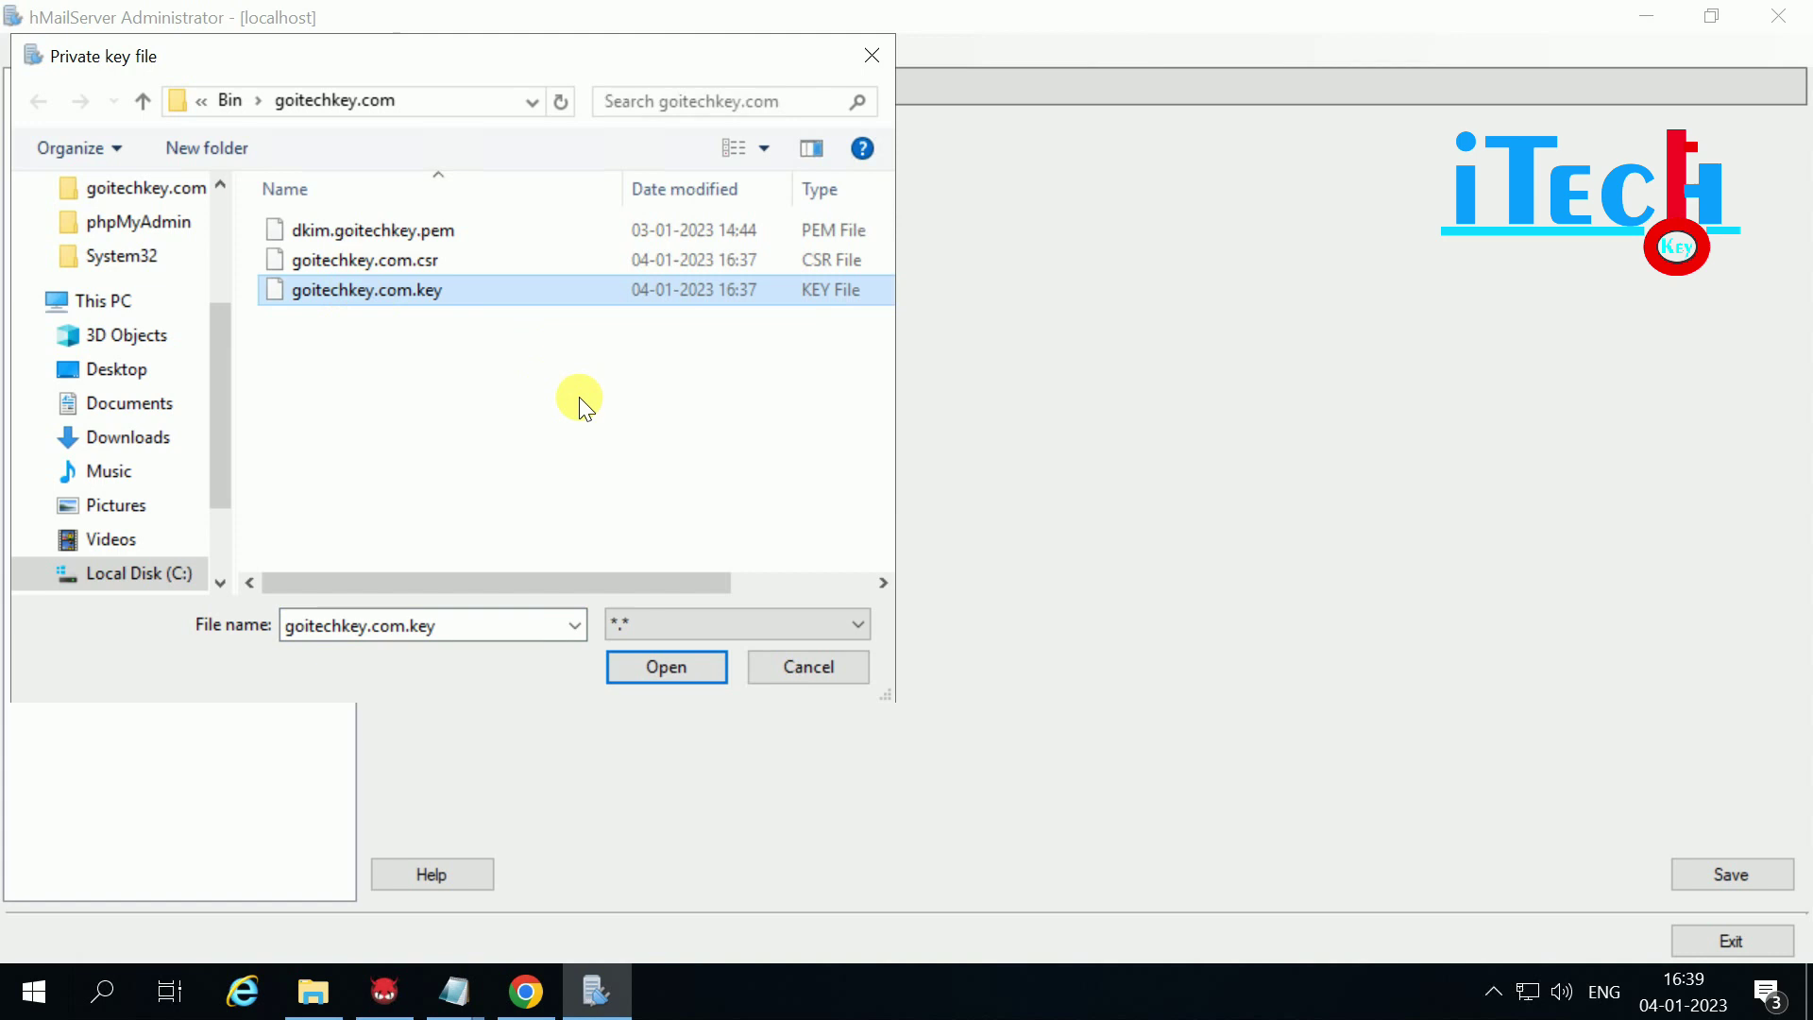
{"action": "left_click", "coordinate": [666, 667]}
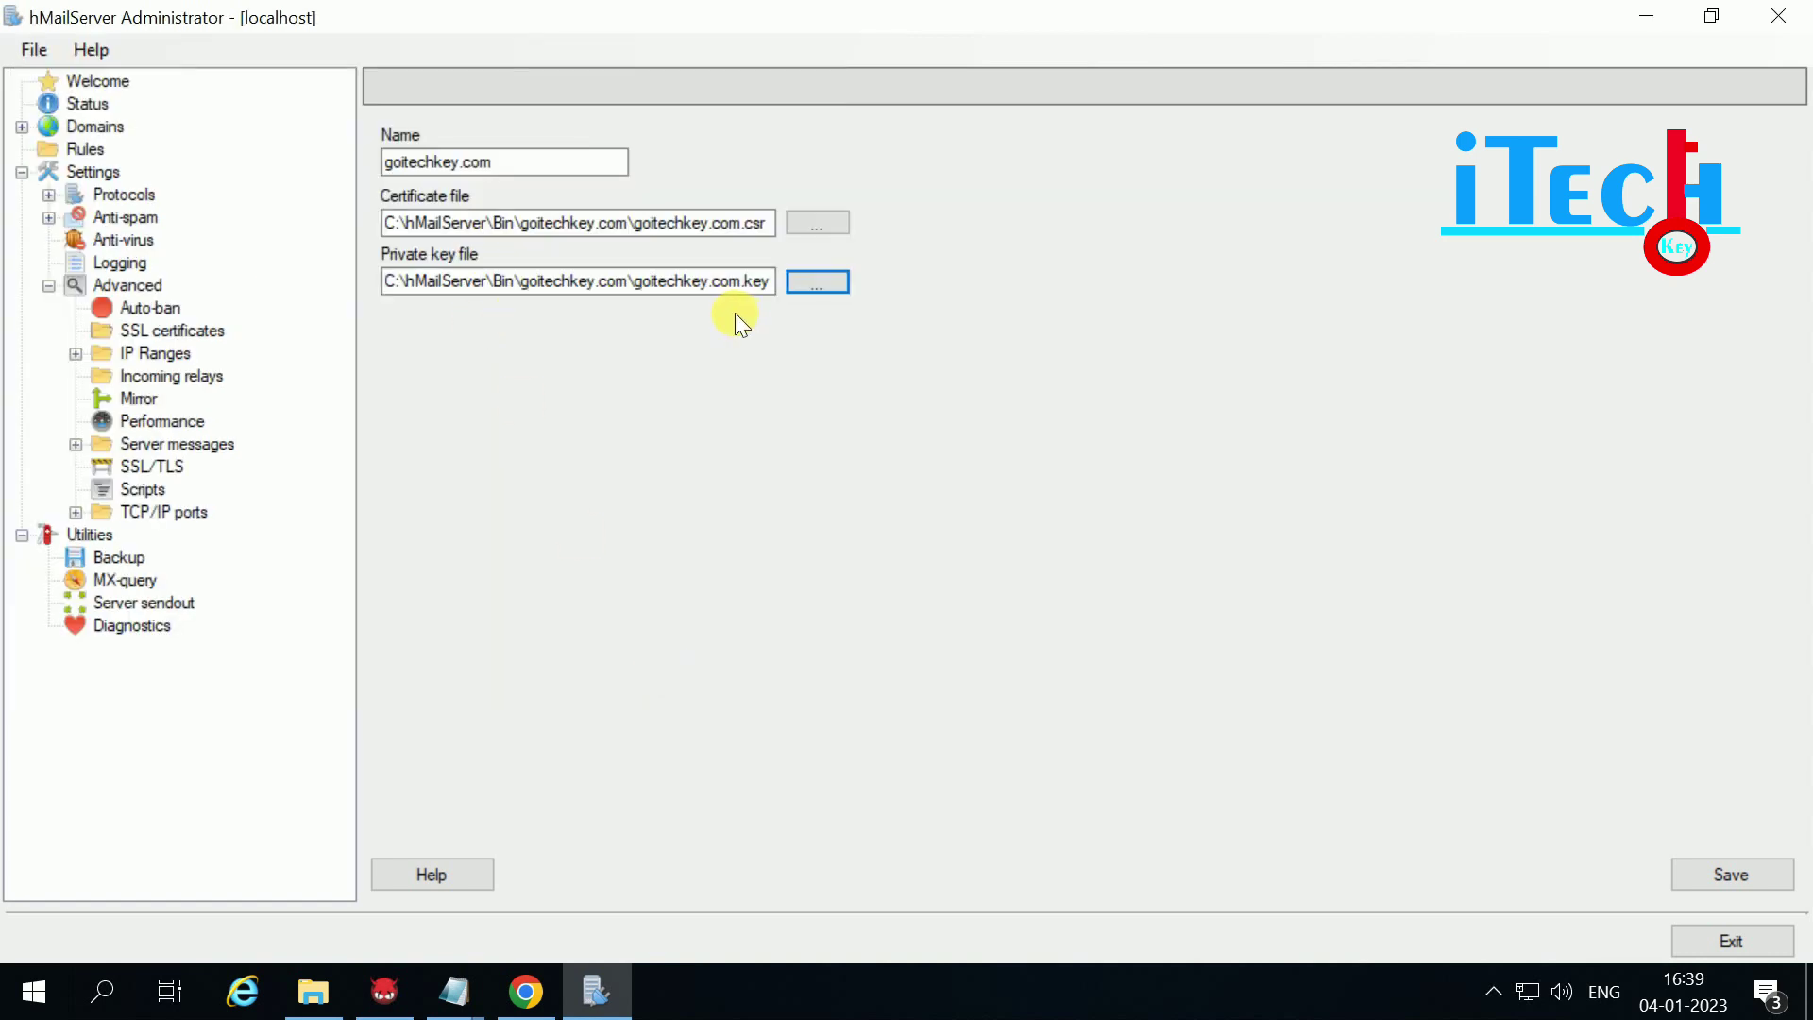
{"action": "left_click", "coordinate": [1721, 874]}
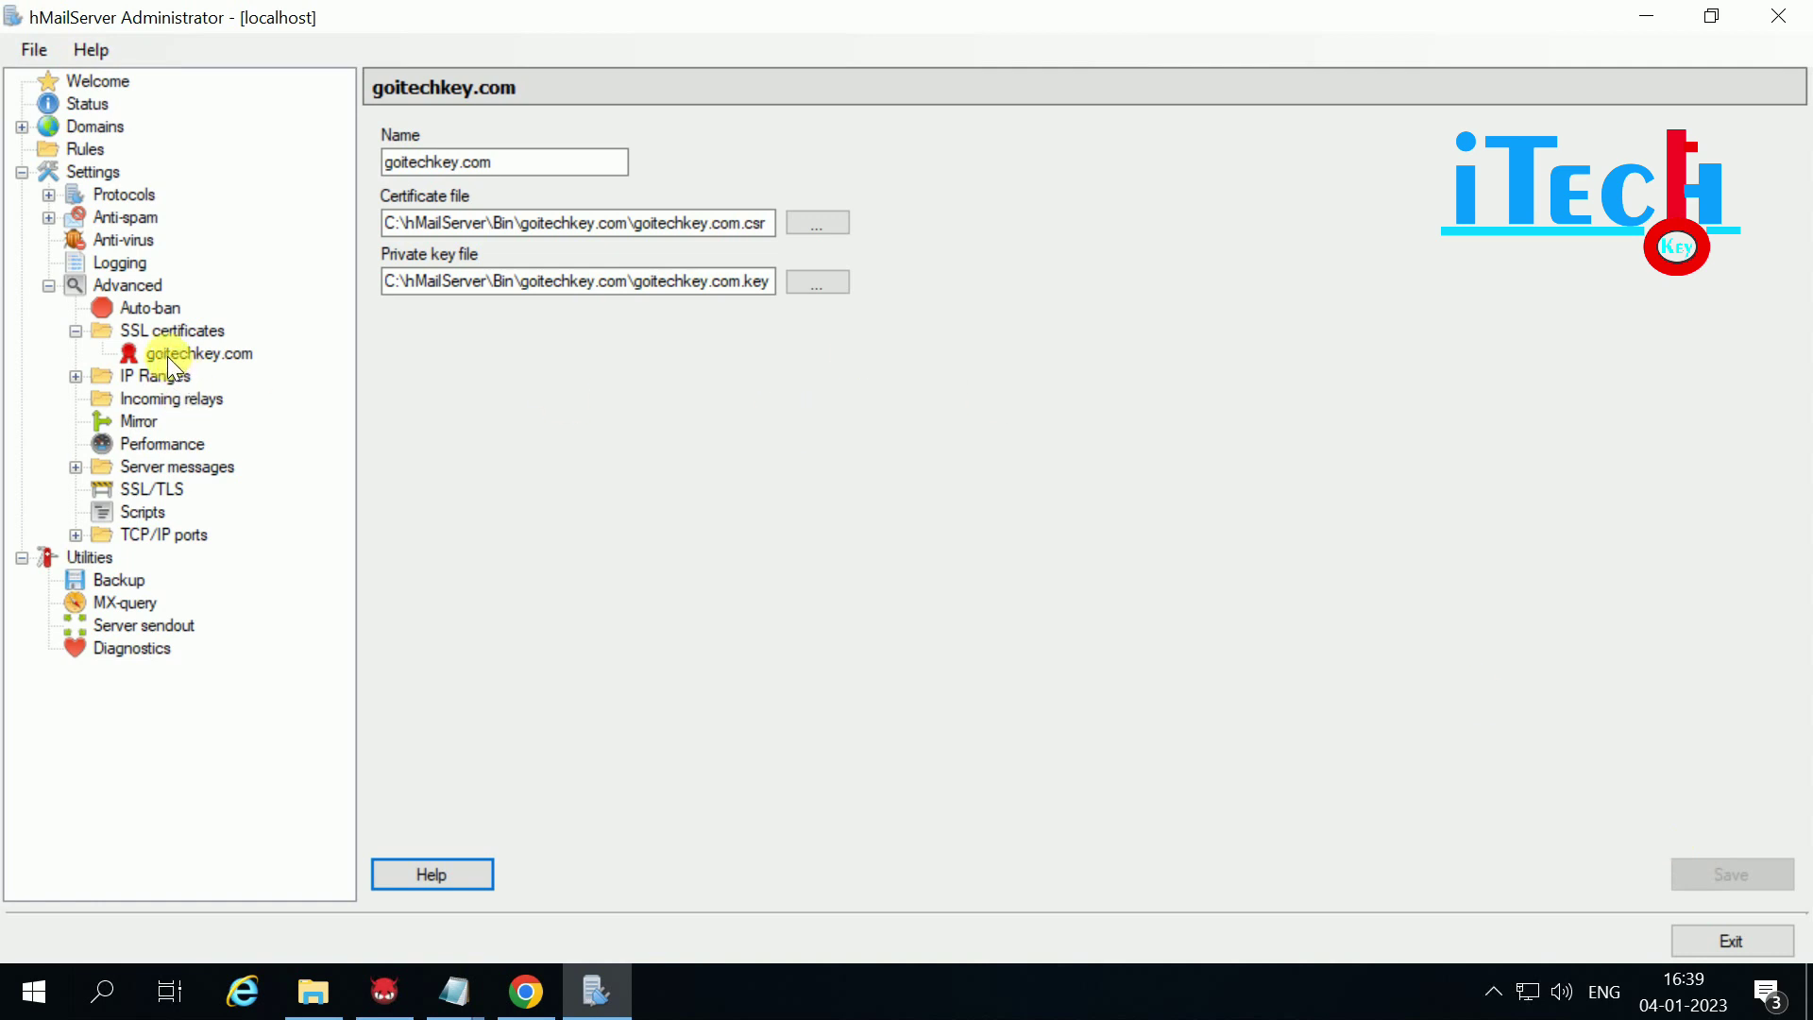
Step: Set the connection security of the 465 SMTP port to SSL/TLS and assign it the goitechkey.com SSL certificate
{"action": "left_click", "coordinate": [170, 355]}
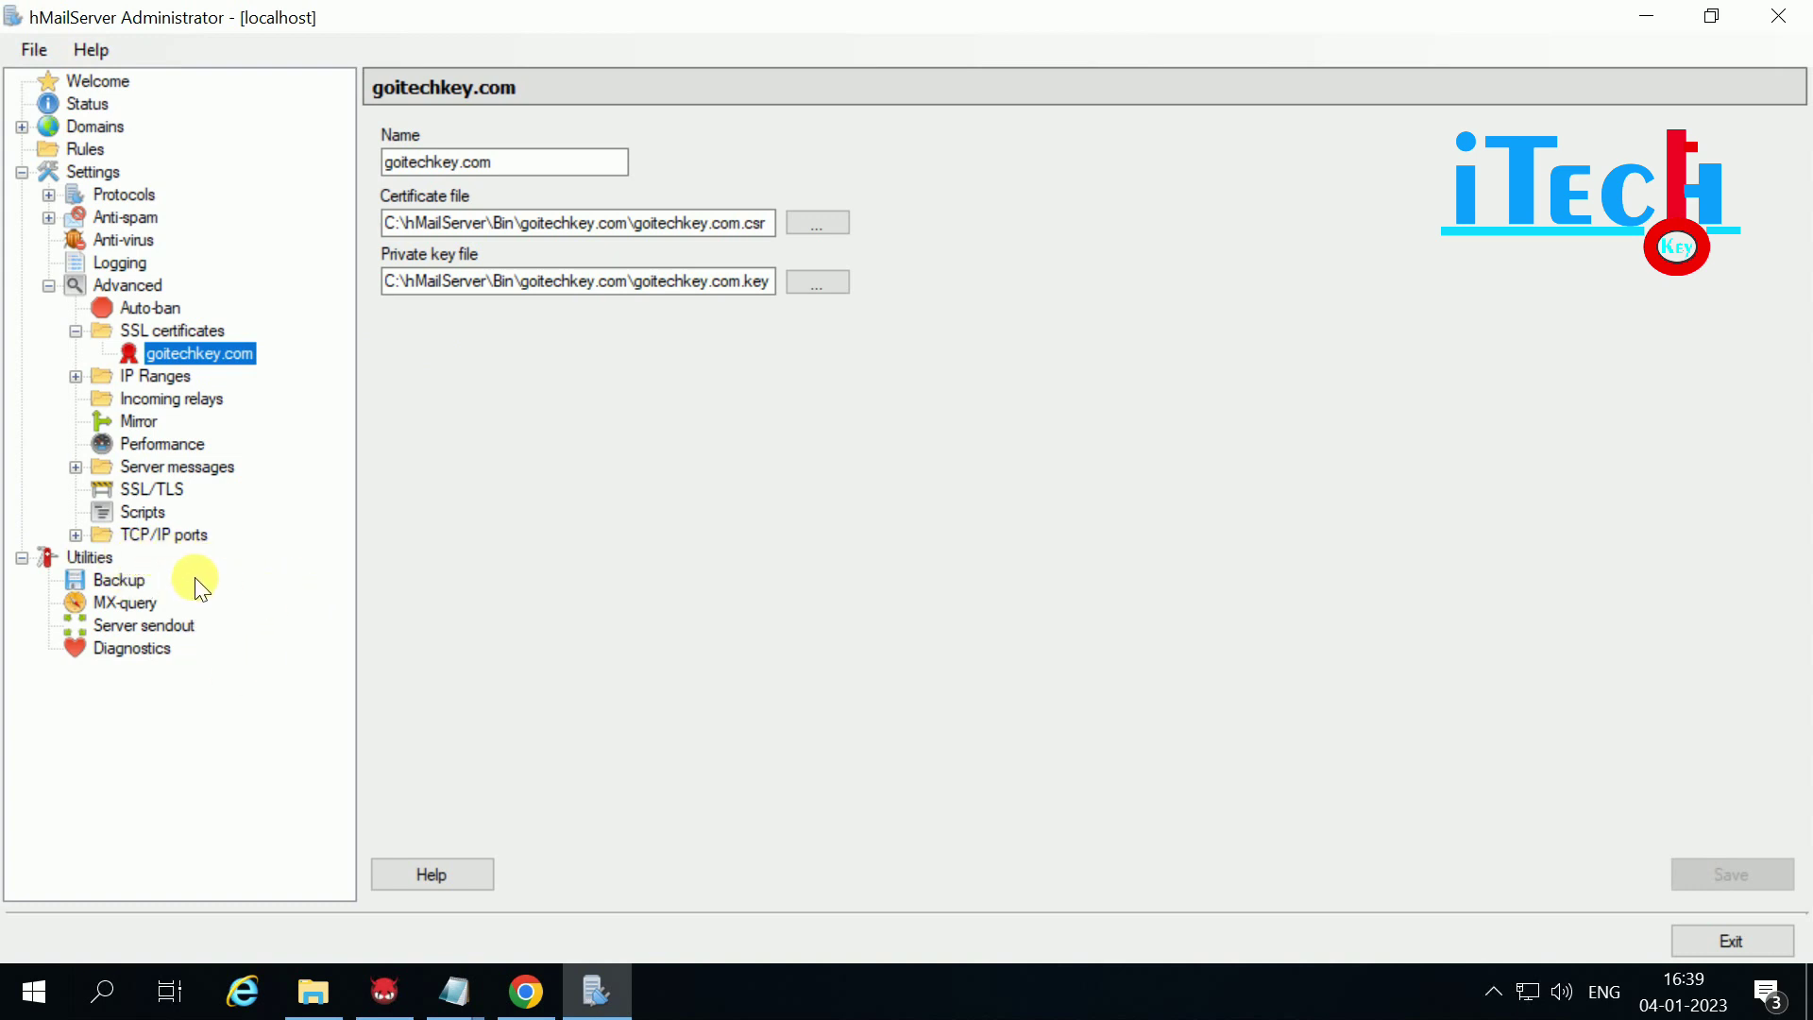
{"action": "left_click", "coordinate": [75, 536]}
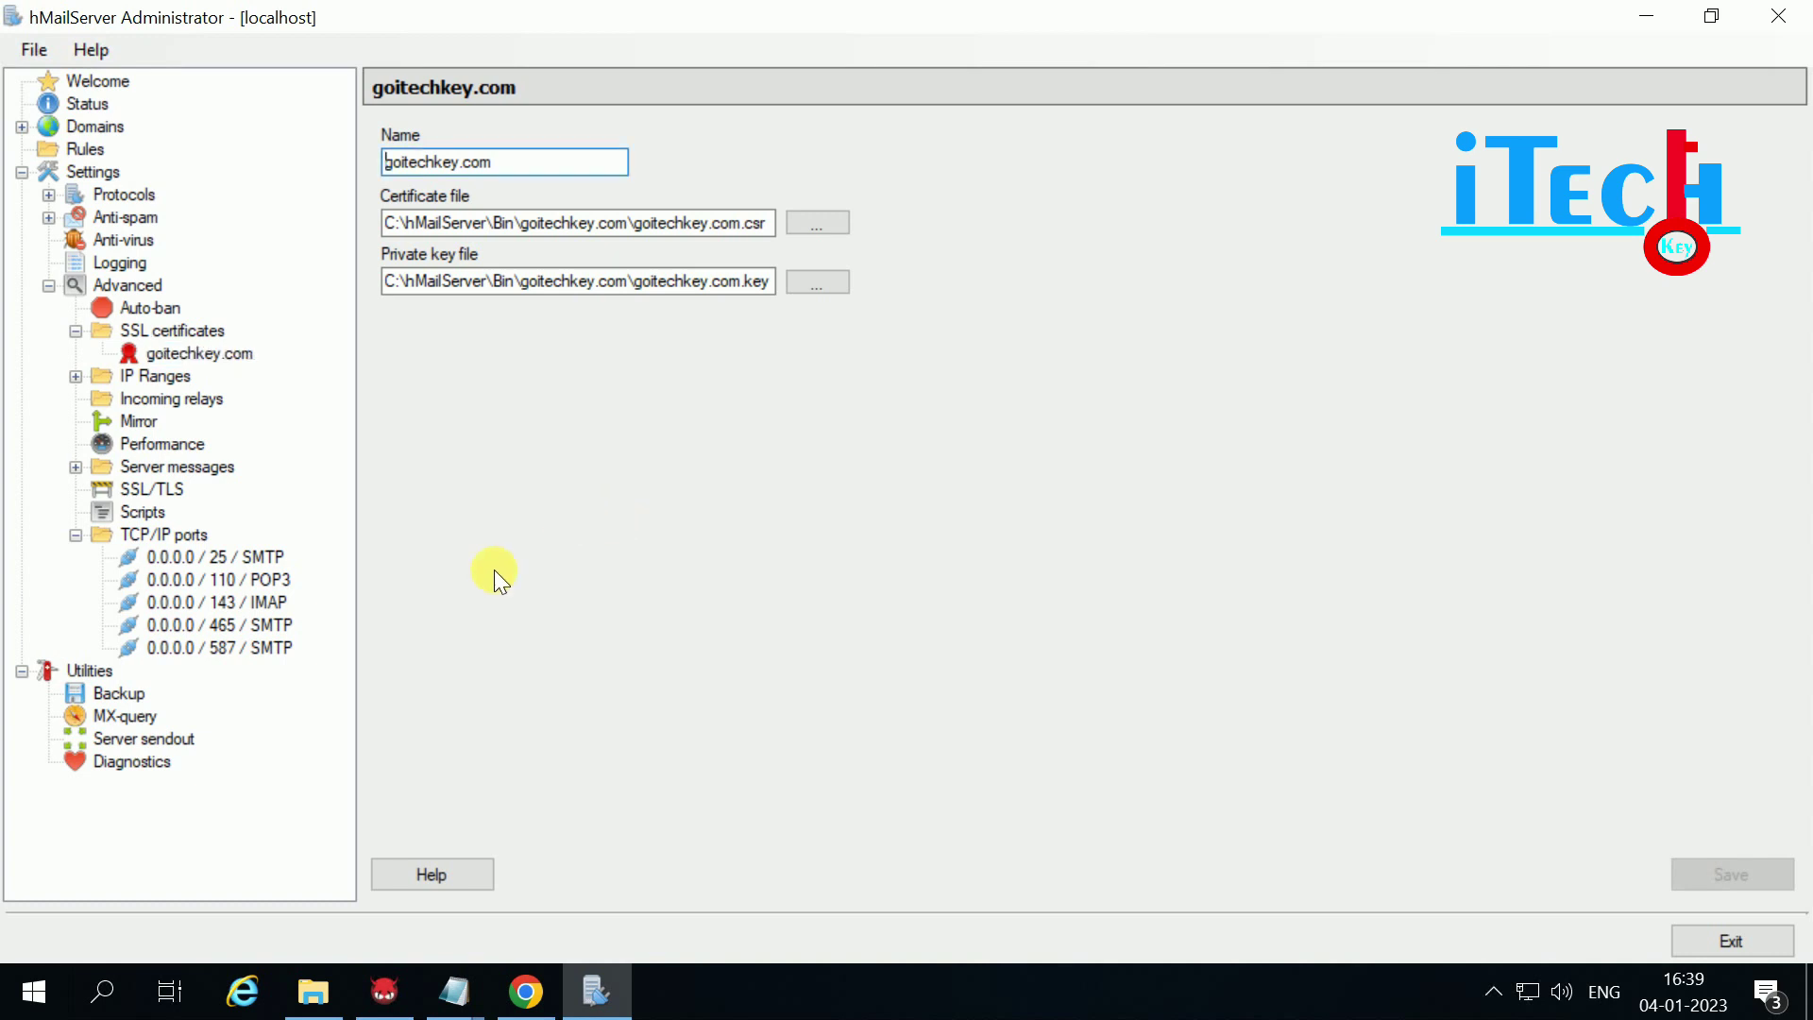
{"action": "left_click", "coordinate": [194, 623]}
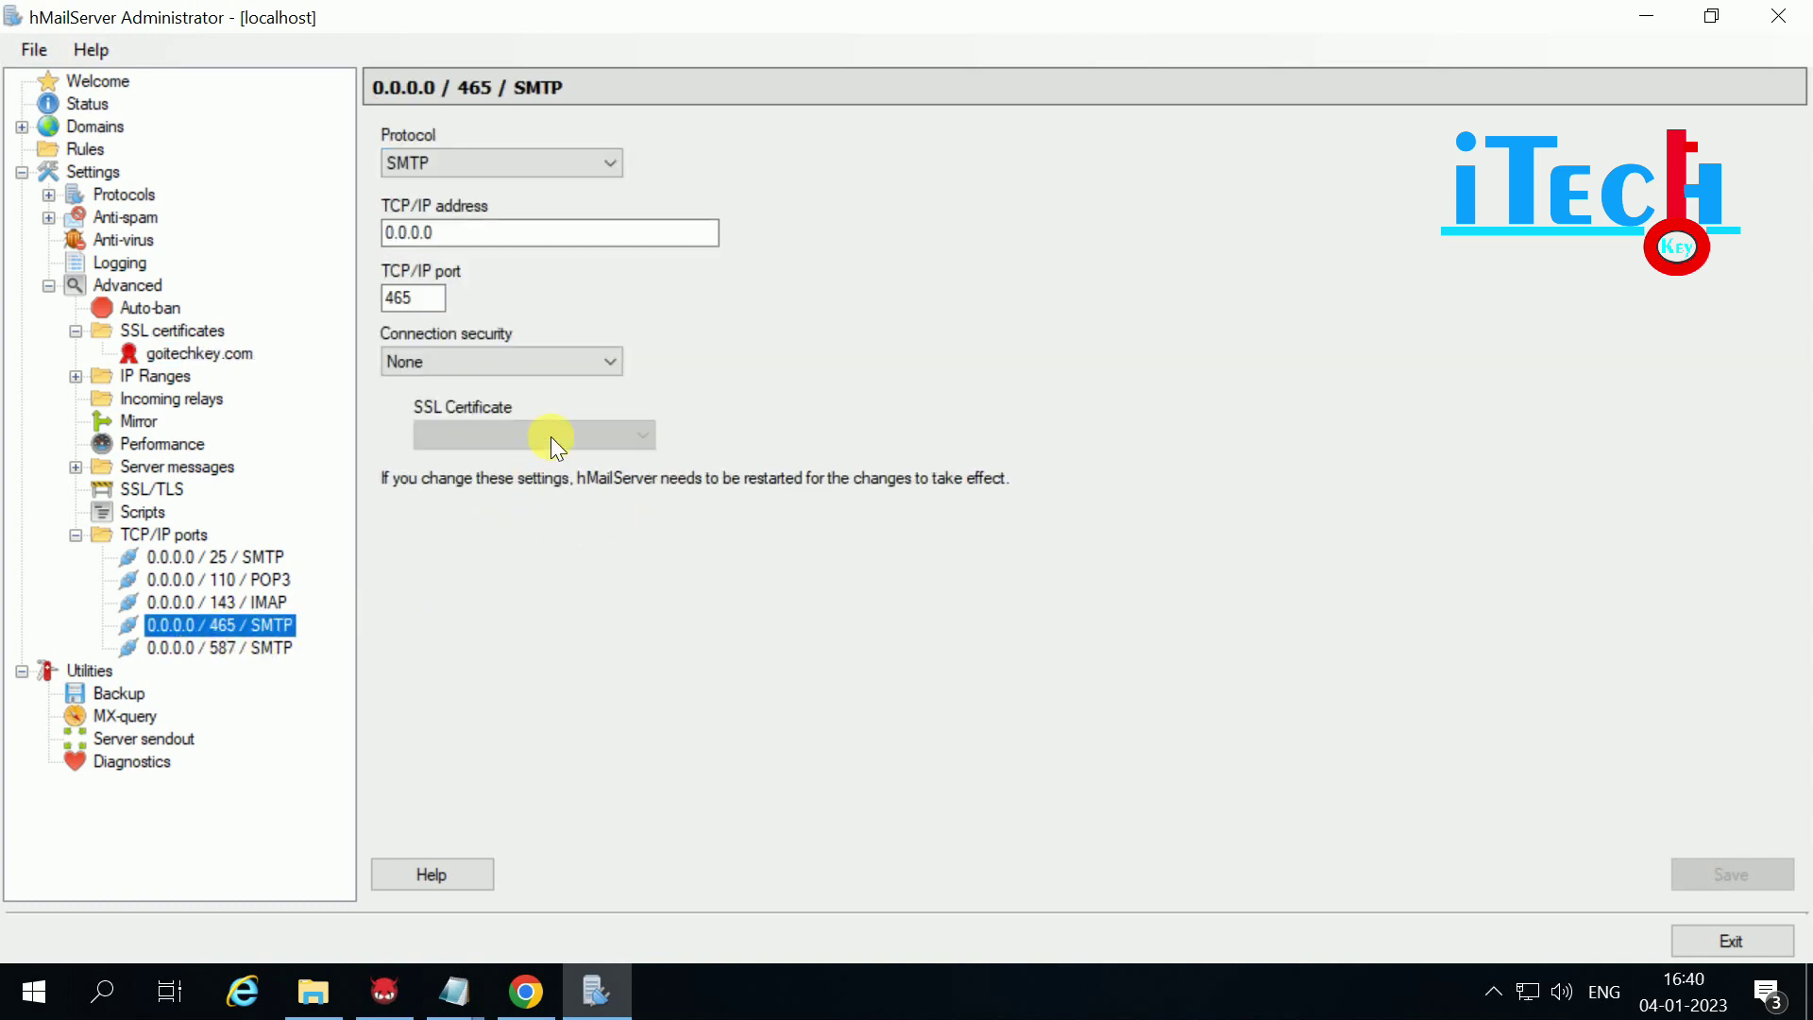
{"action": "left_click", "coordinate": [511, 359]}
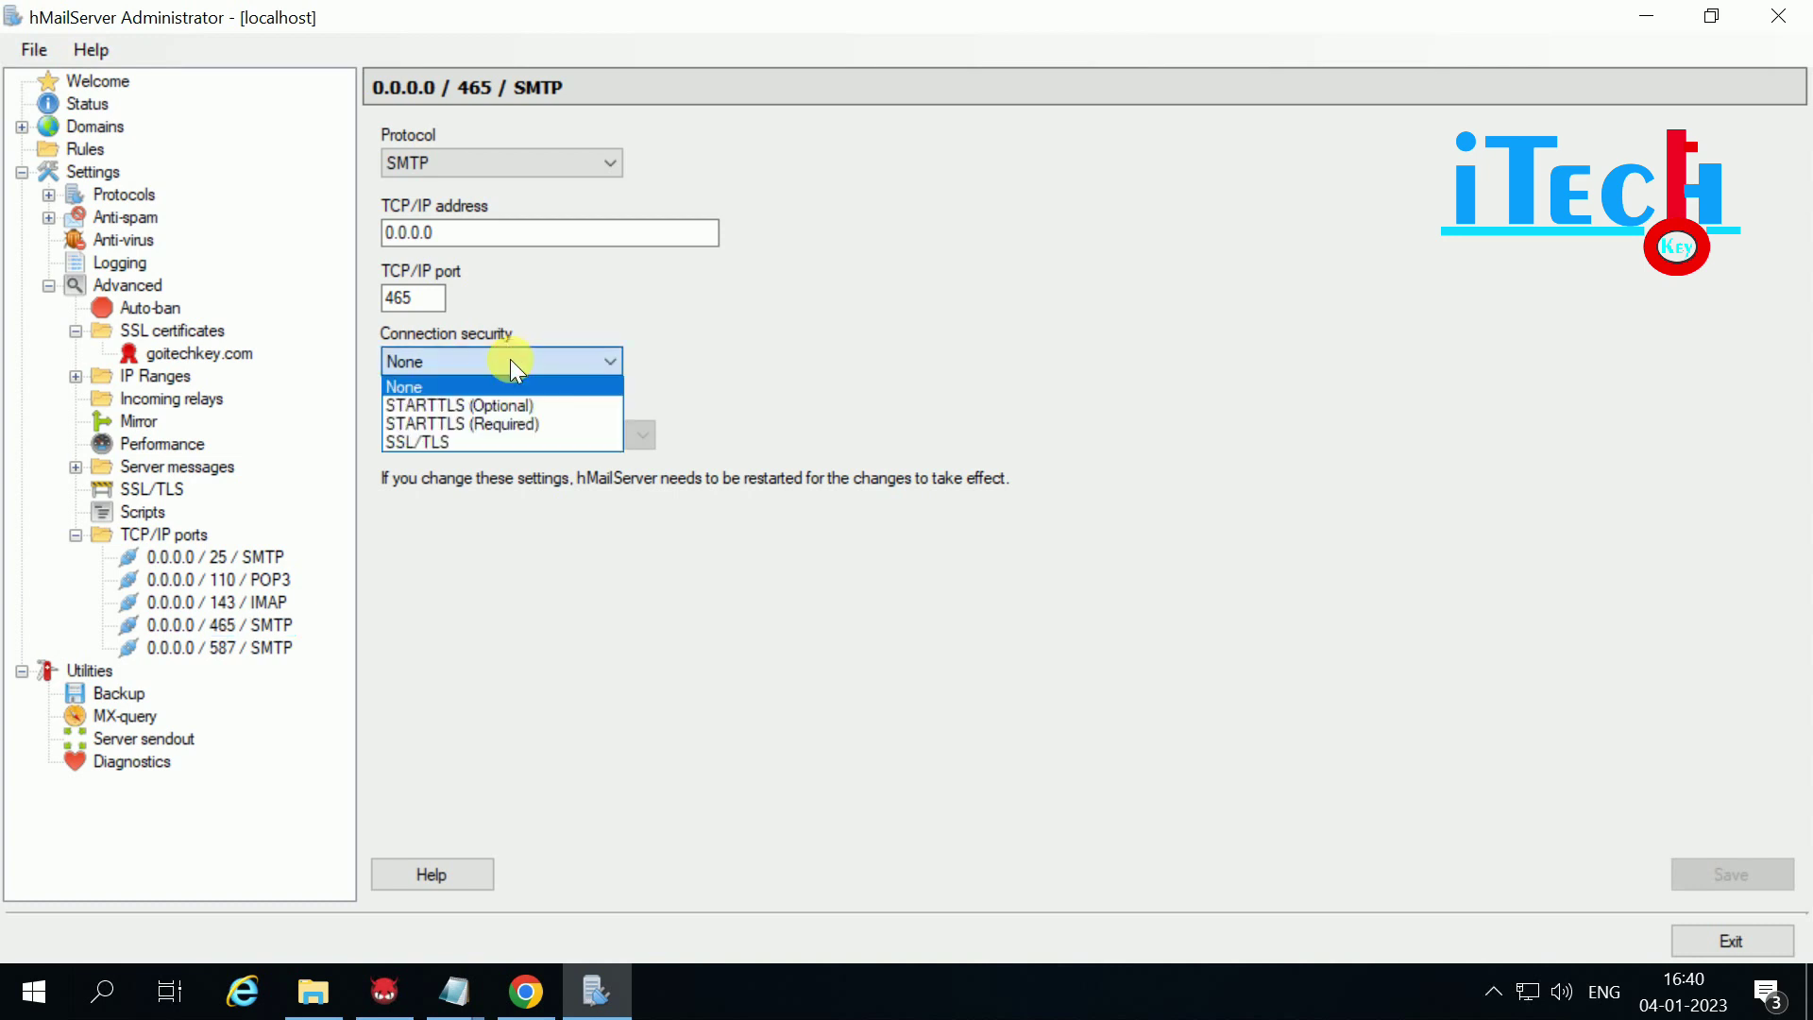
{"action": "left_click", "coordinate": [434, 444]}
{"action": "left_click", "coordinate": [510, 436]}
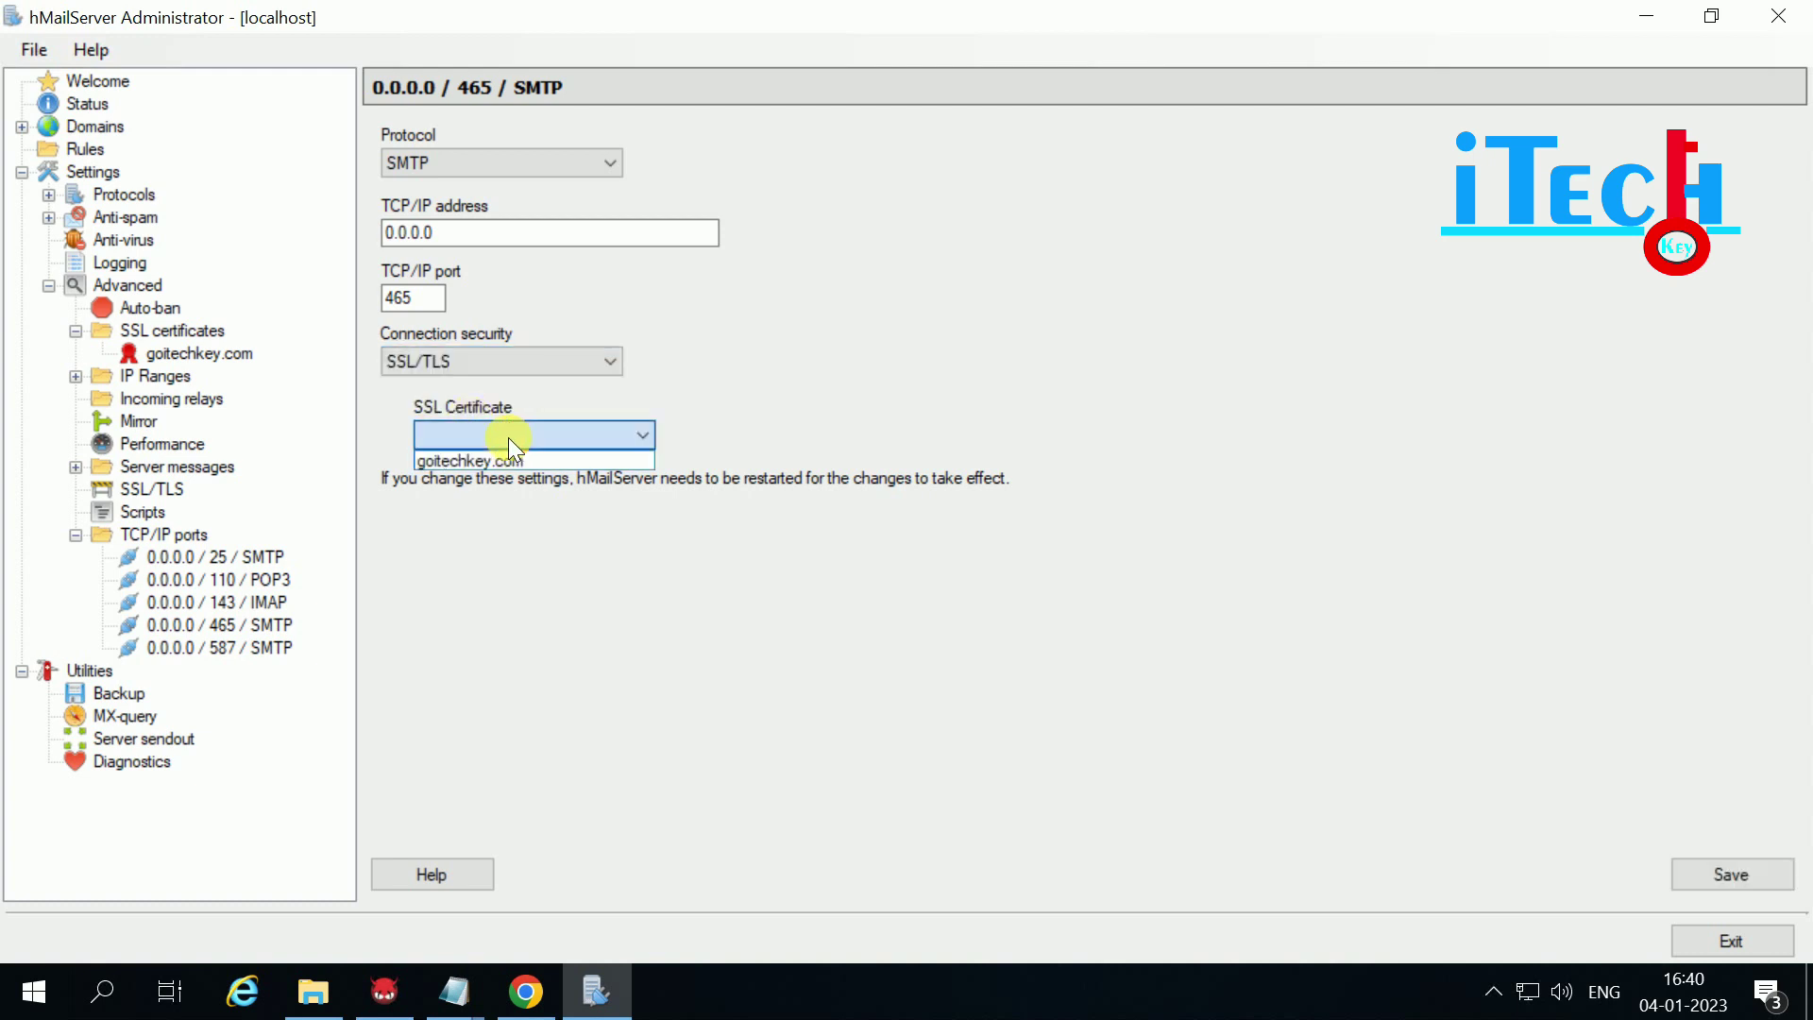
{"action": "left_click", "coordinate": [474, 461]}
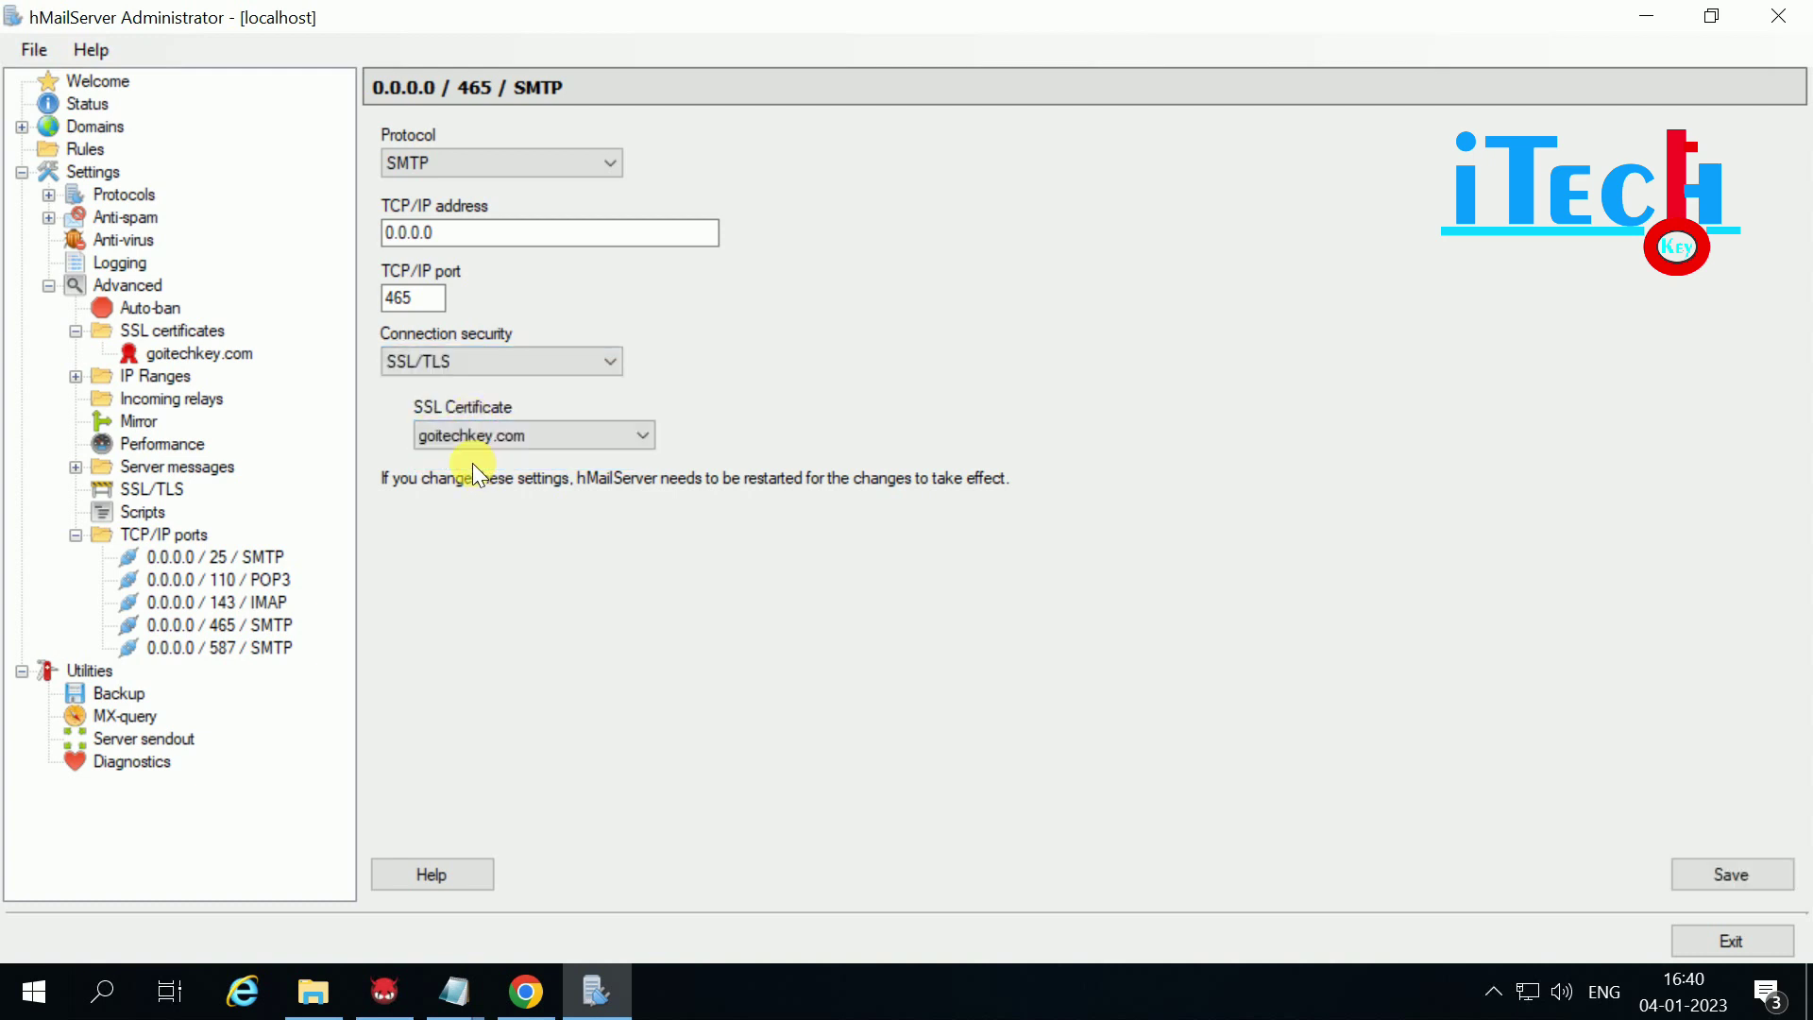
Step: Save the port settings and restart hMailServer to apply them
{"action": "left_click", "coordinate": [1722, 874]}
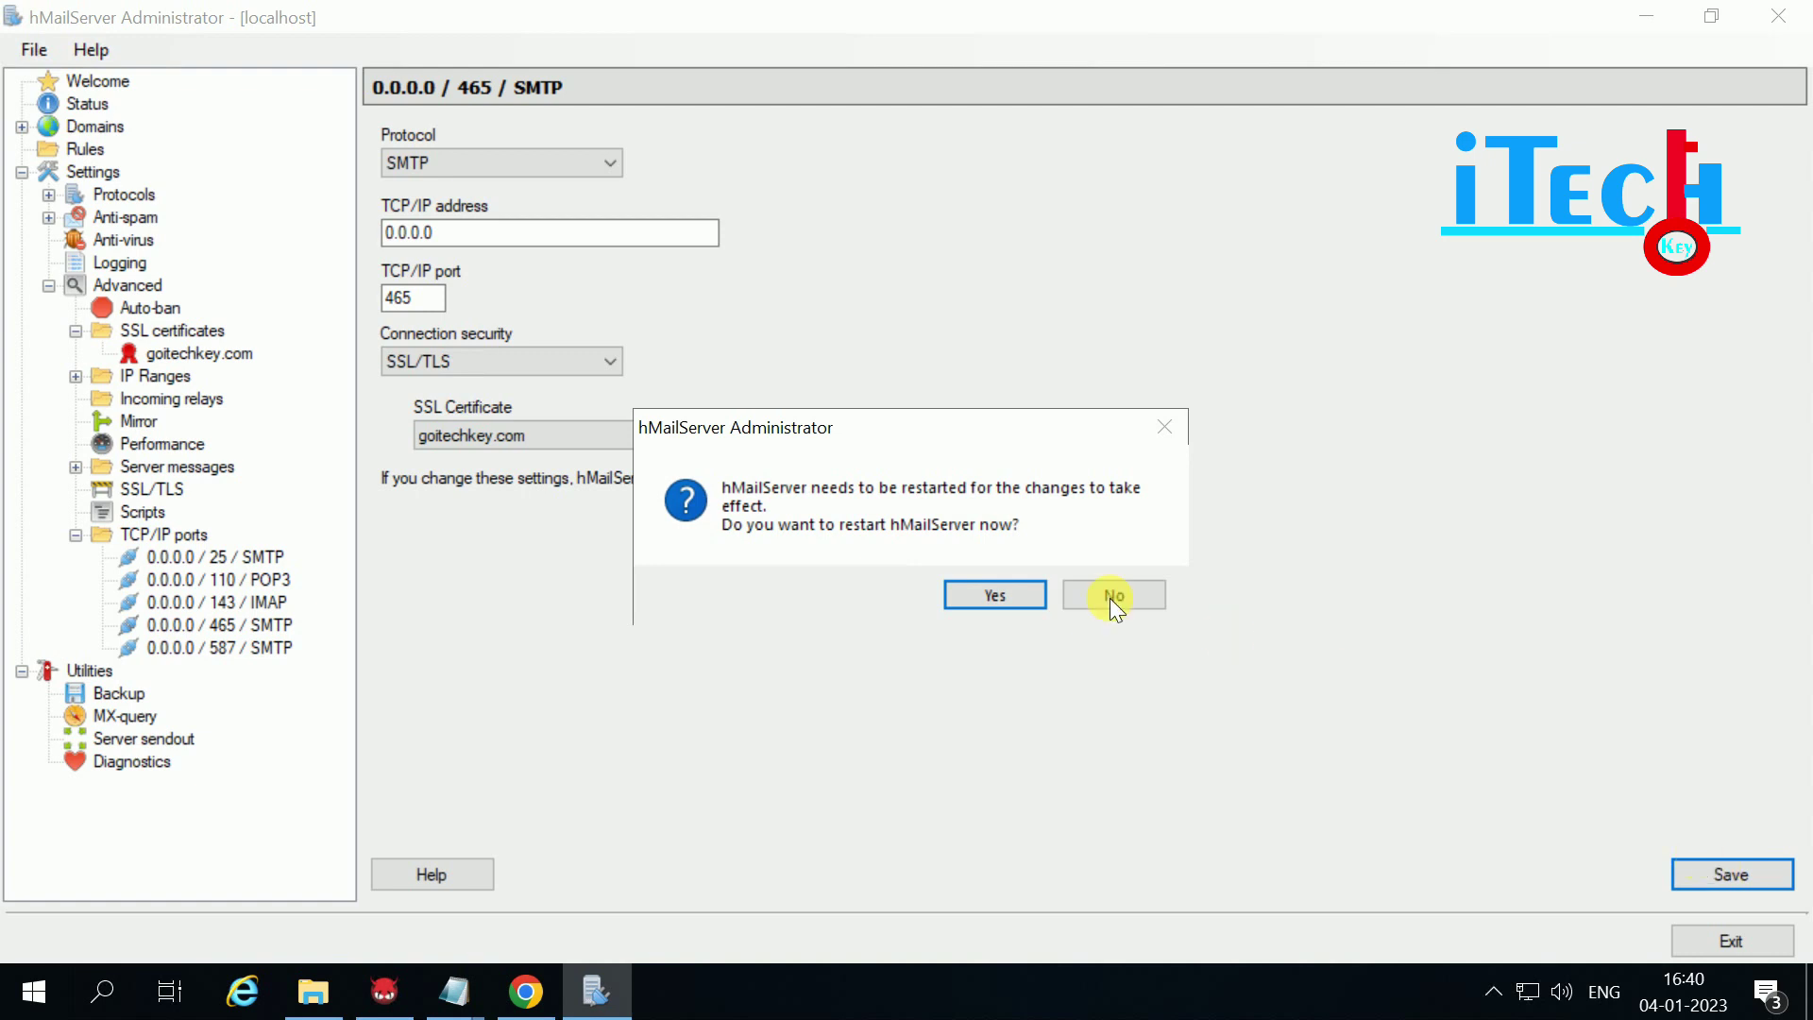
{"action": "left_click", "coordinate": [996, 593]}
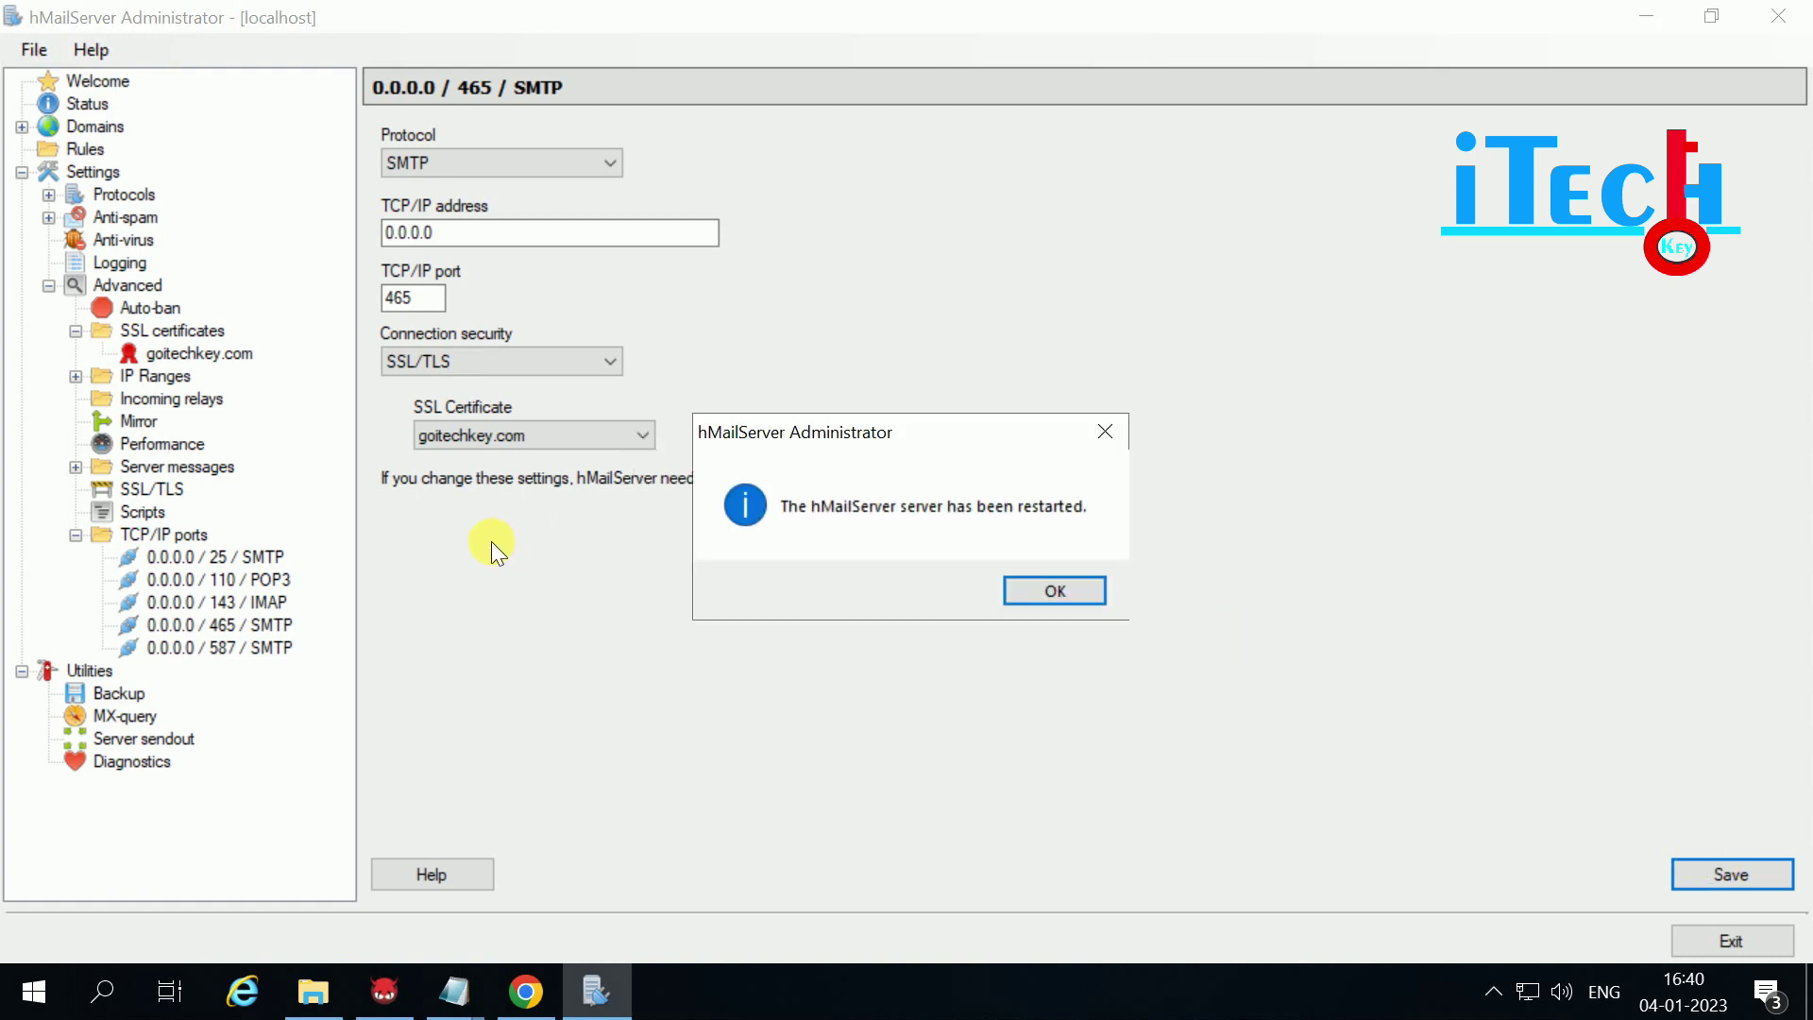
{"action": "left_click", "coordinate": [1044, 595]}
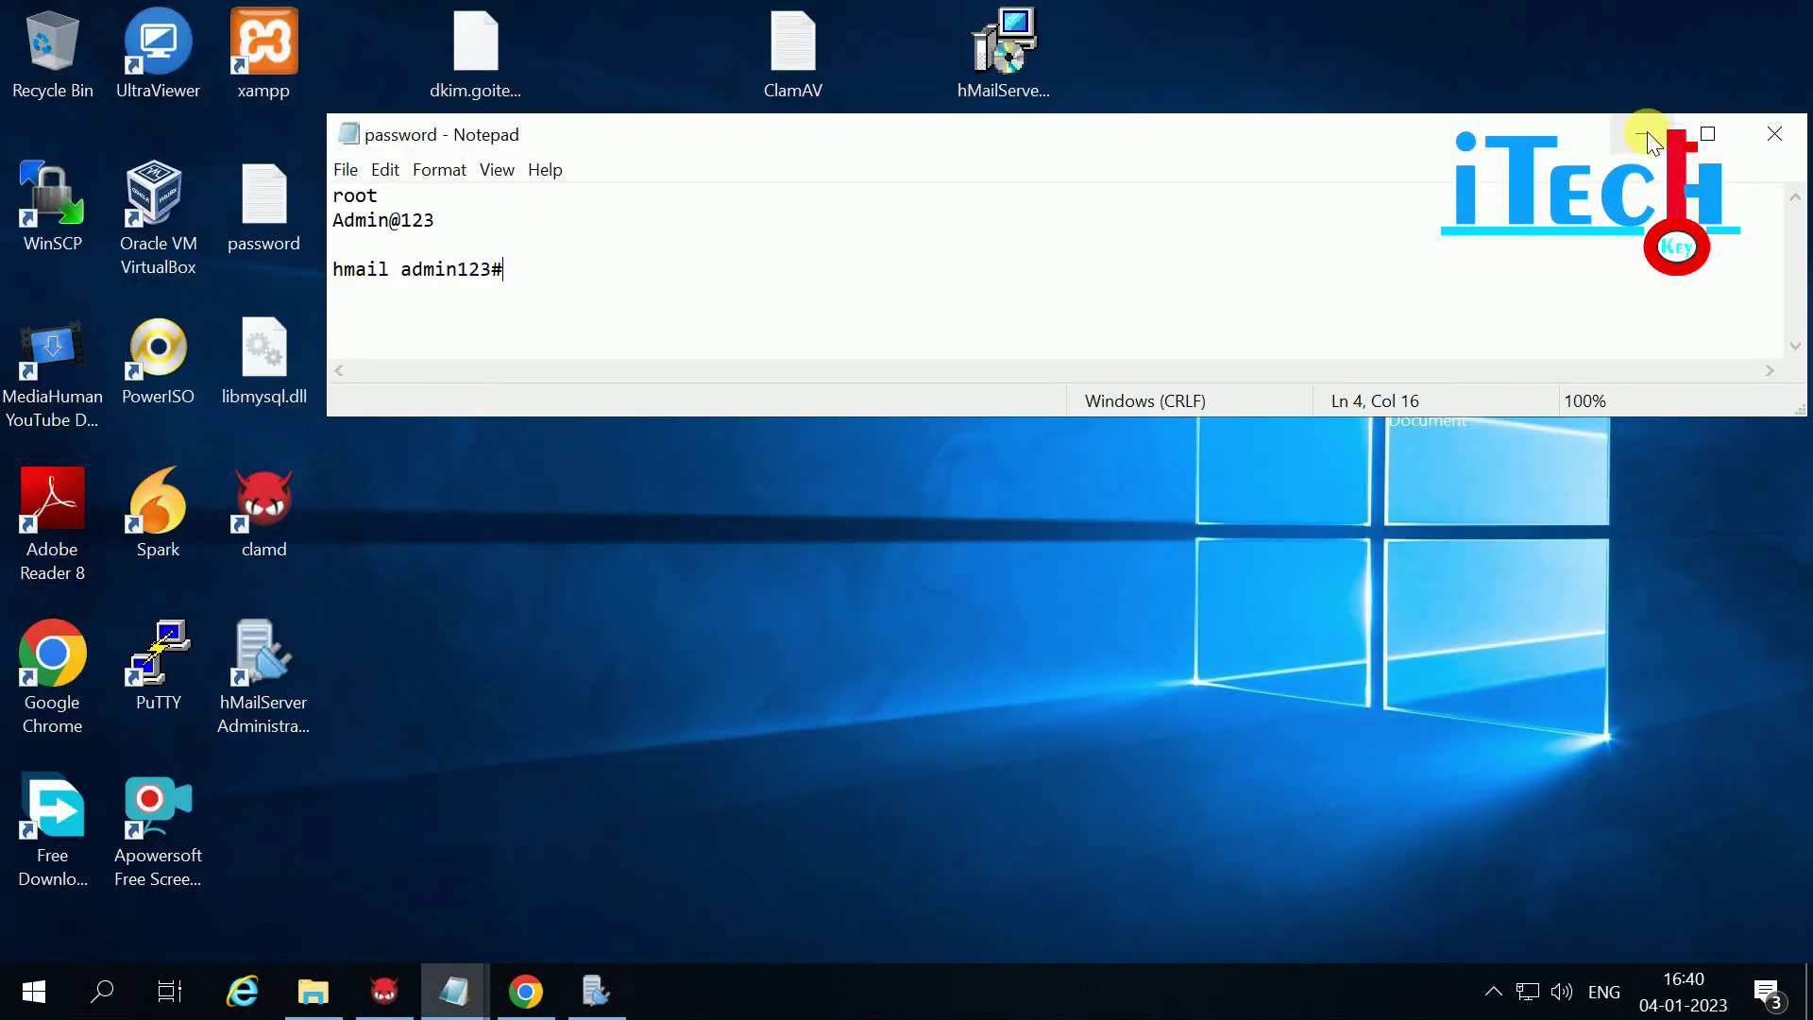
{"action": "left_click", "coordinate": [1652, 134]}
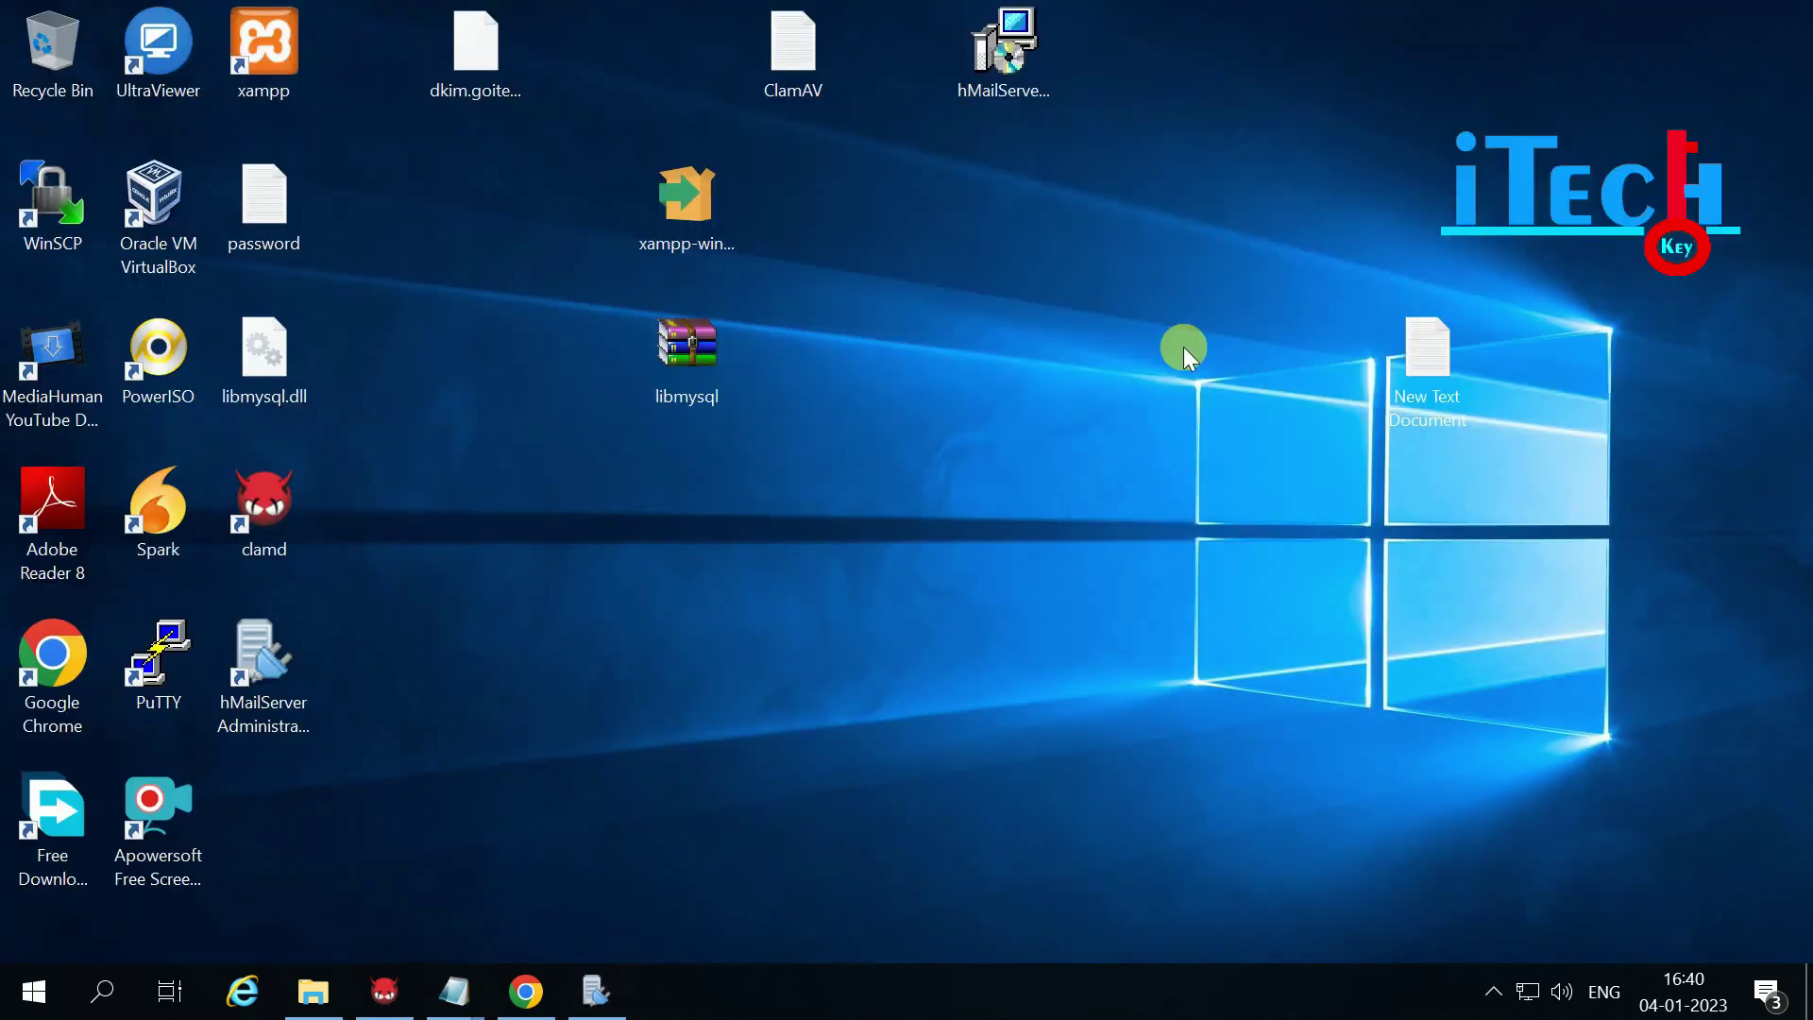
{"action": "left_click", "coordinate": [526, 992]}
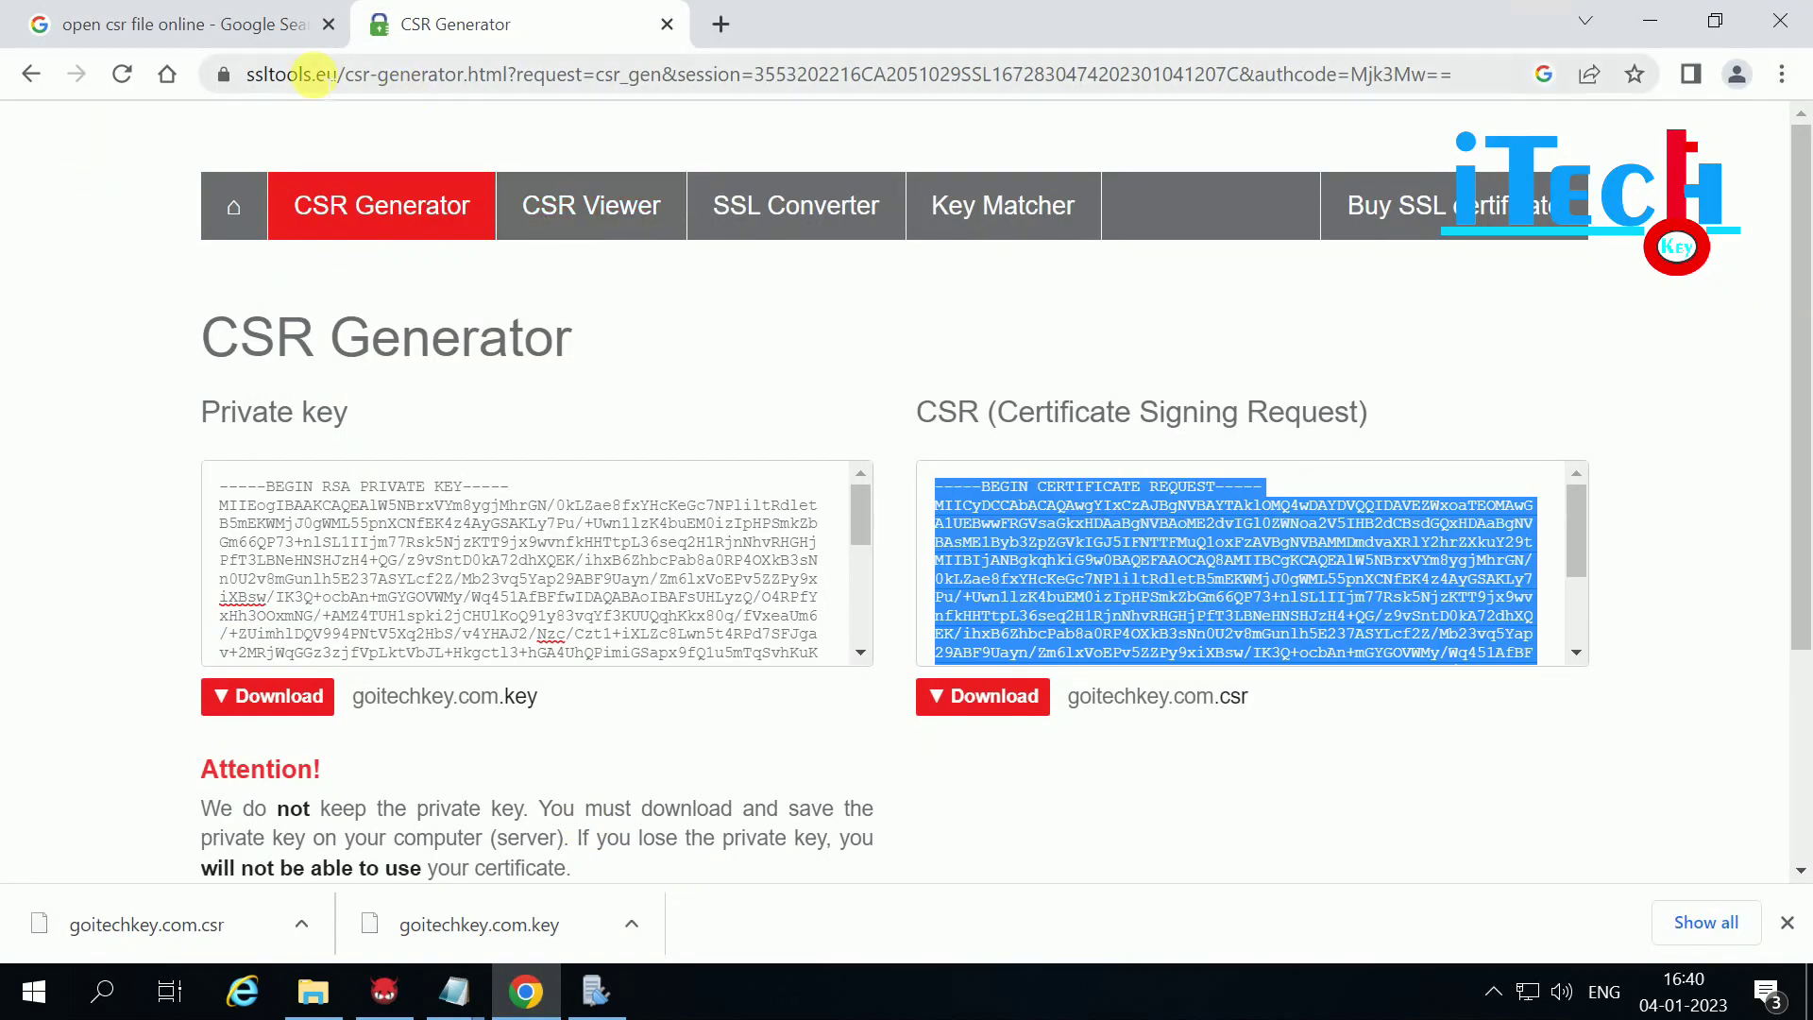
{"action": "left_click", "coordinate": [1648, 25]}
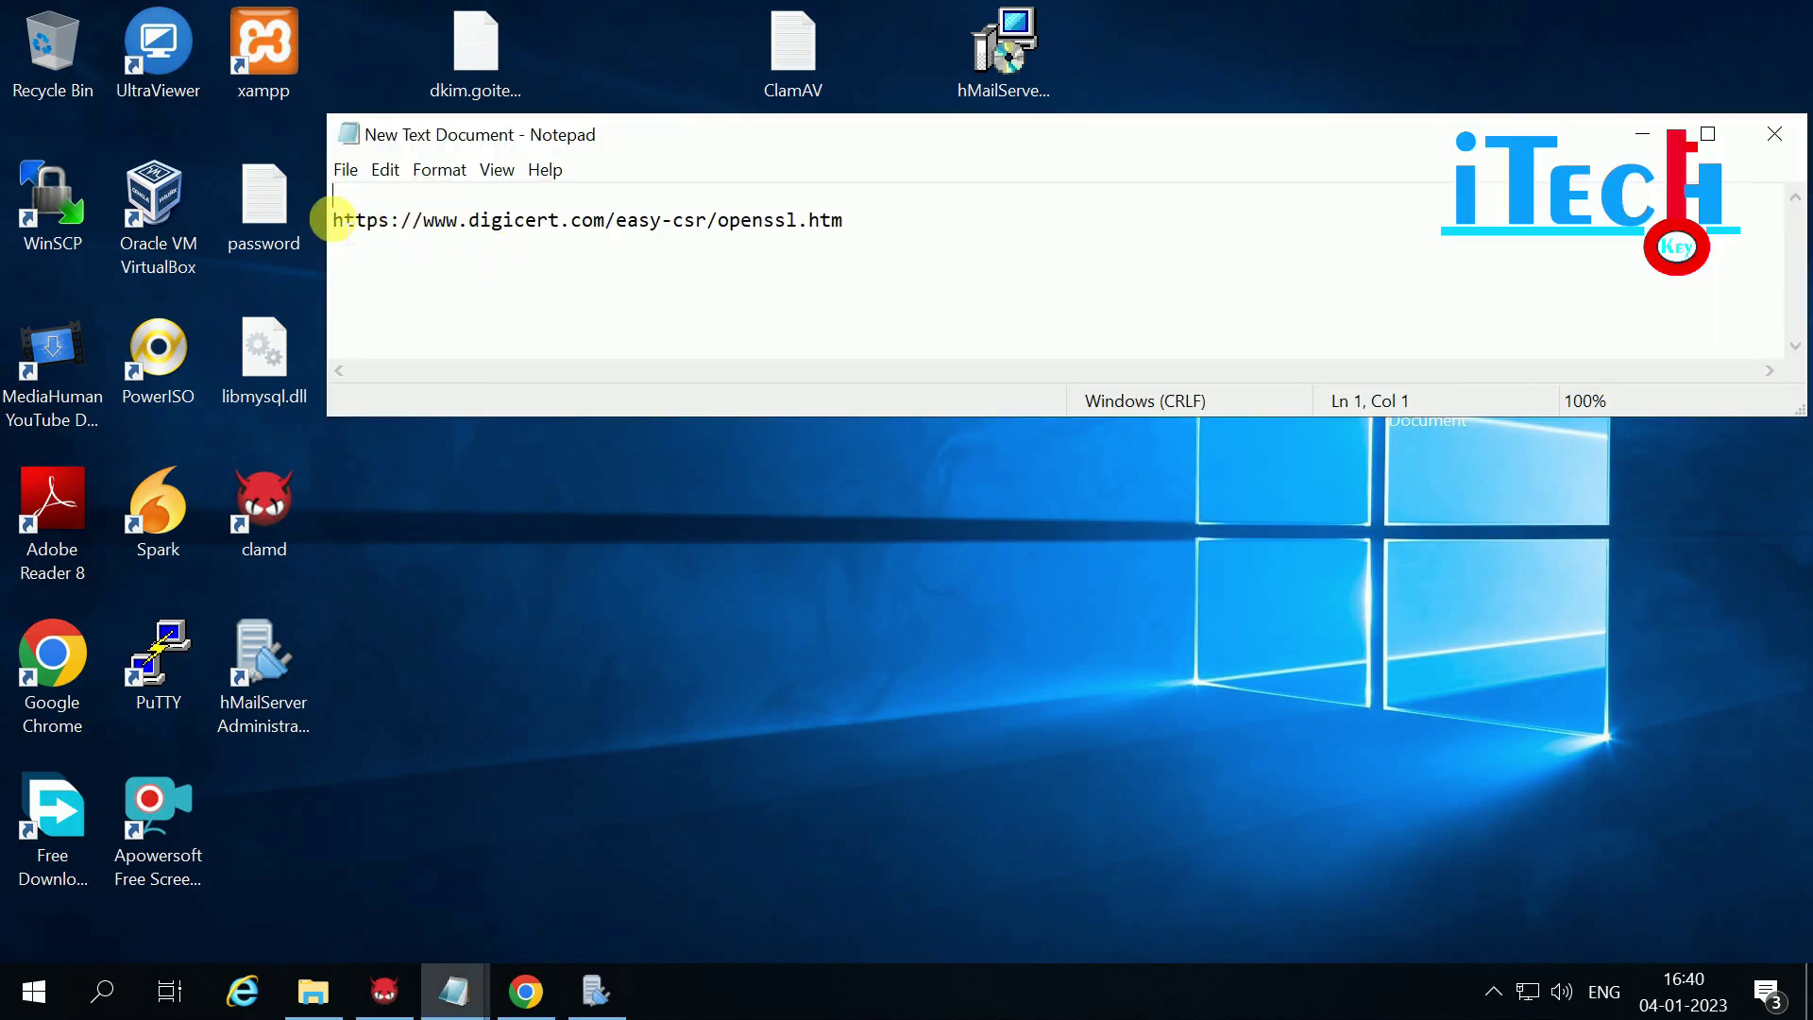
{"action": "left_click_drag", "start_coordinate": [333, 220], "coordinate": [847, 226]}
{"action": "key", "text": "ctrl+c"}
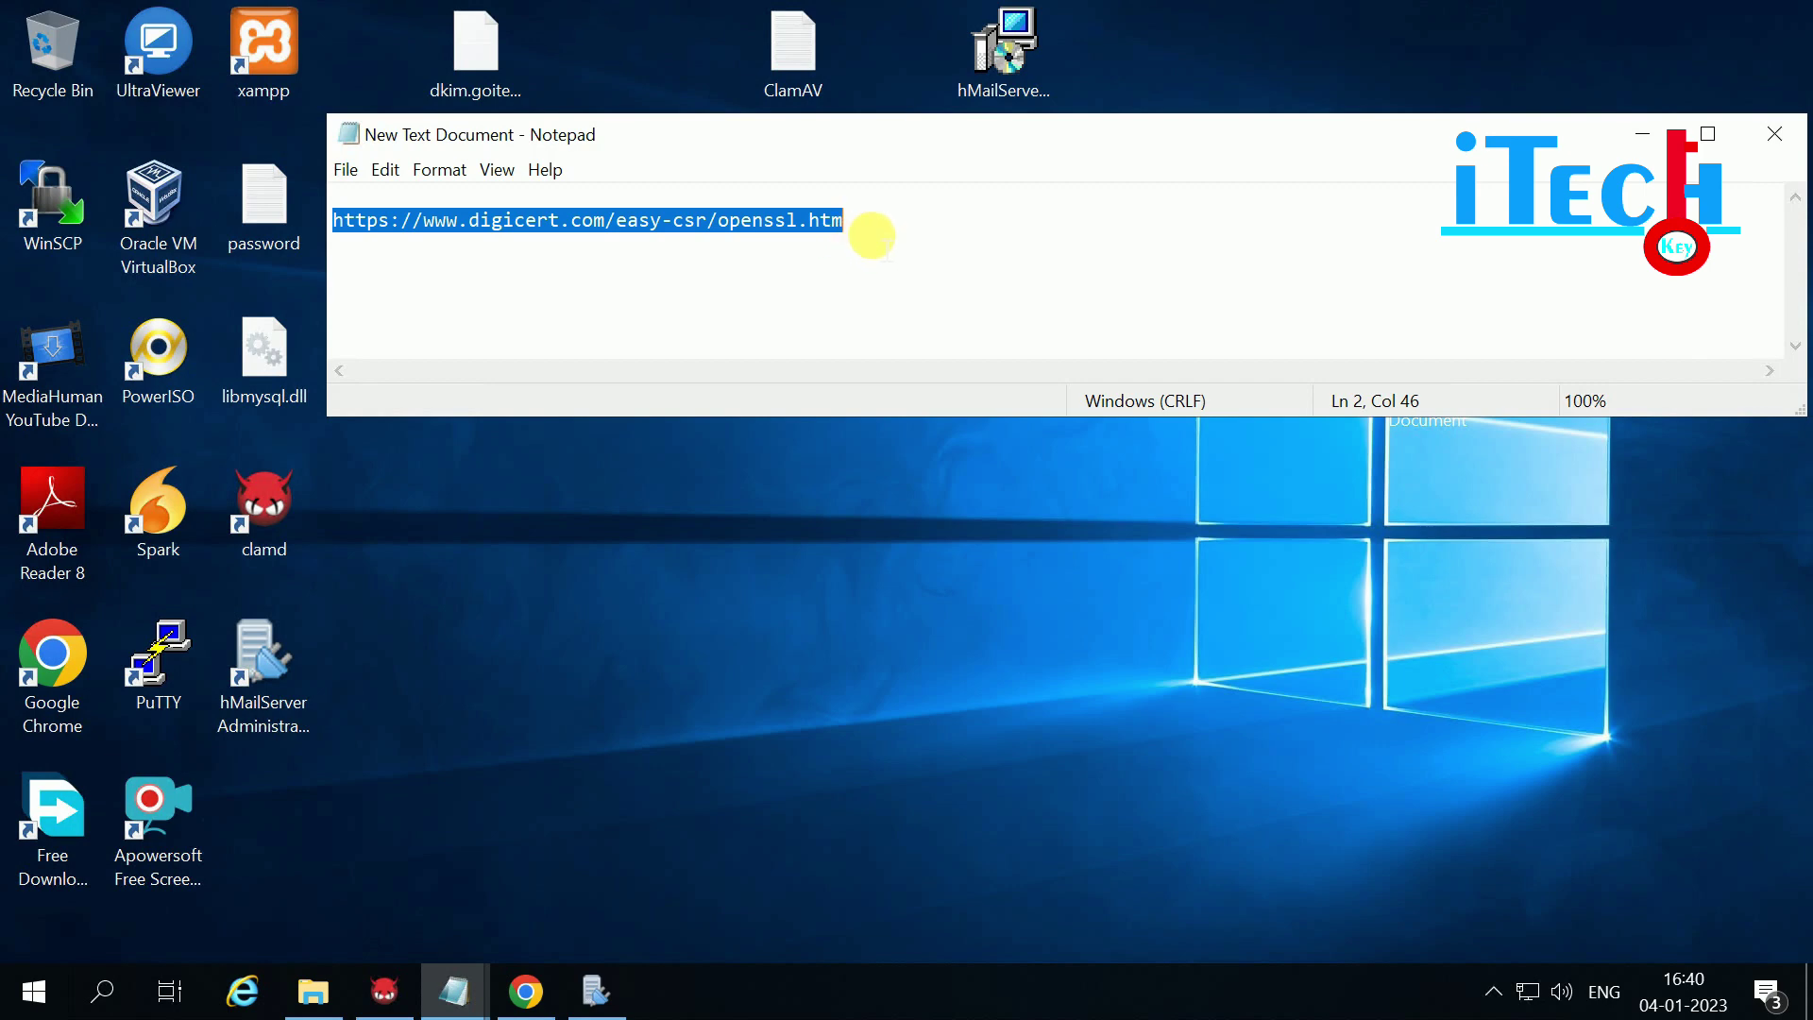
{"action": "left_click", "coordinate": [526, 992]}
{"action": "left_click", "coordinate": [721, 24]}
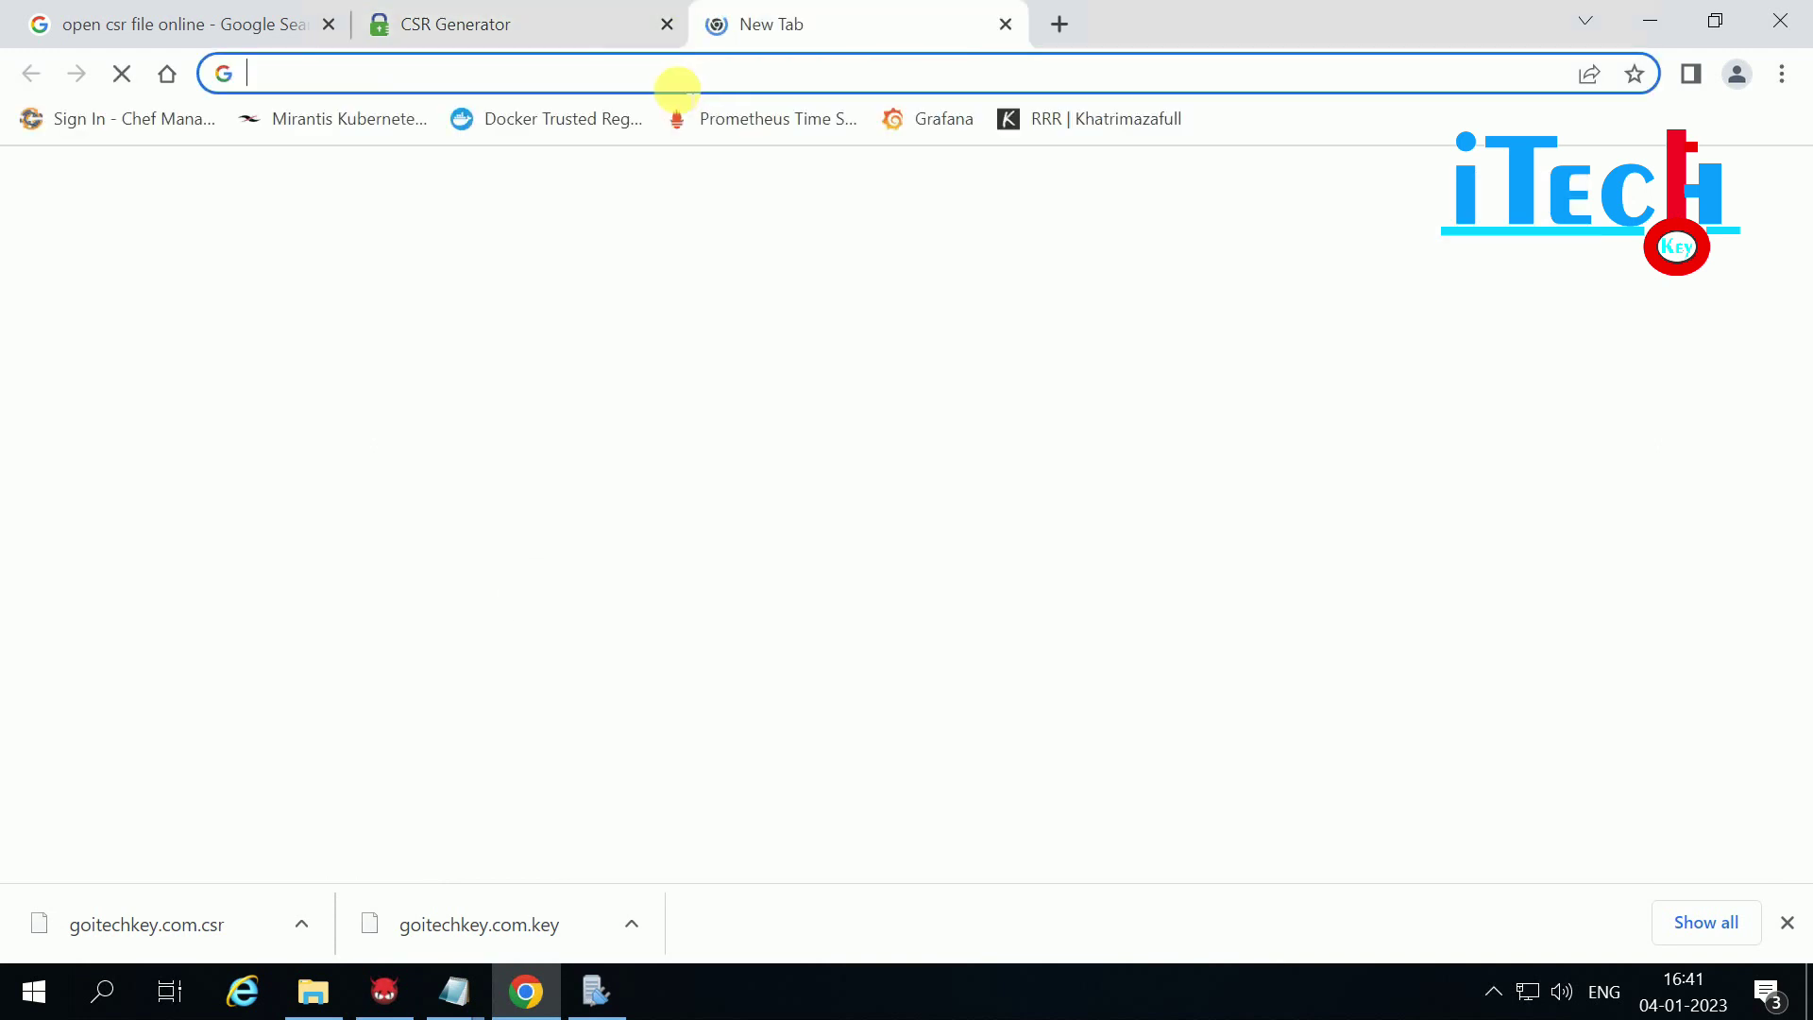
{"action": "key", "text": "ctrl+v"}
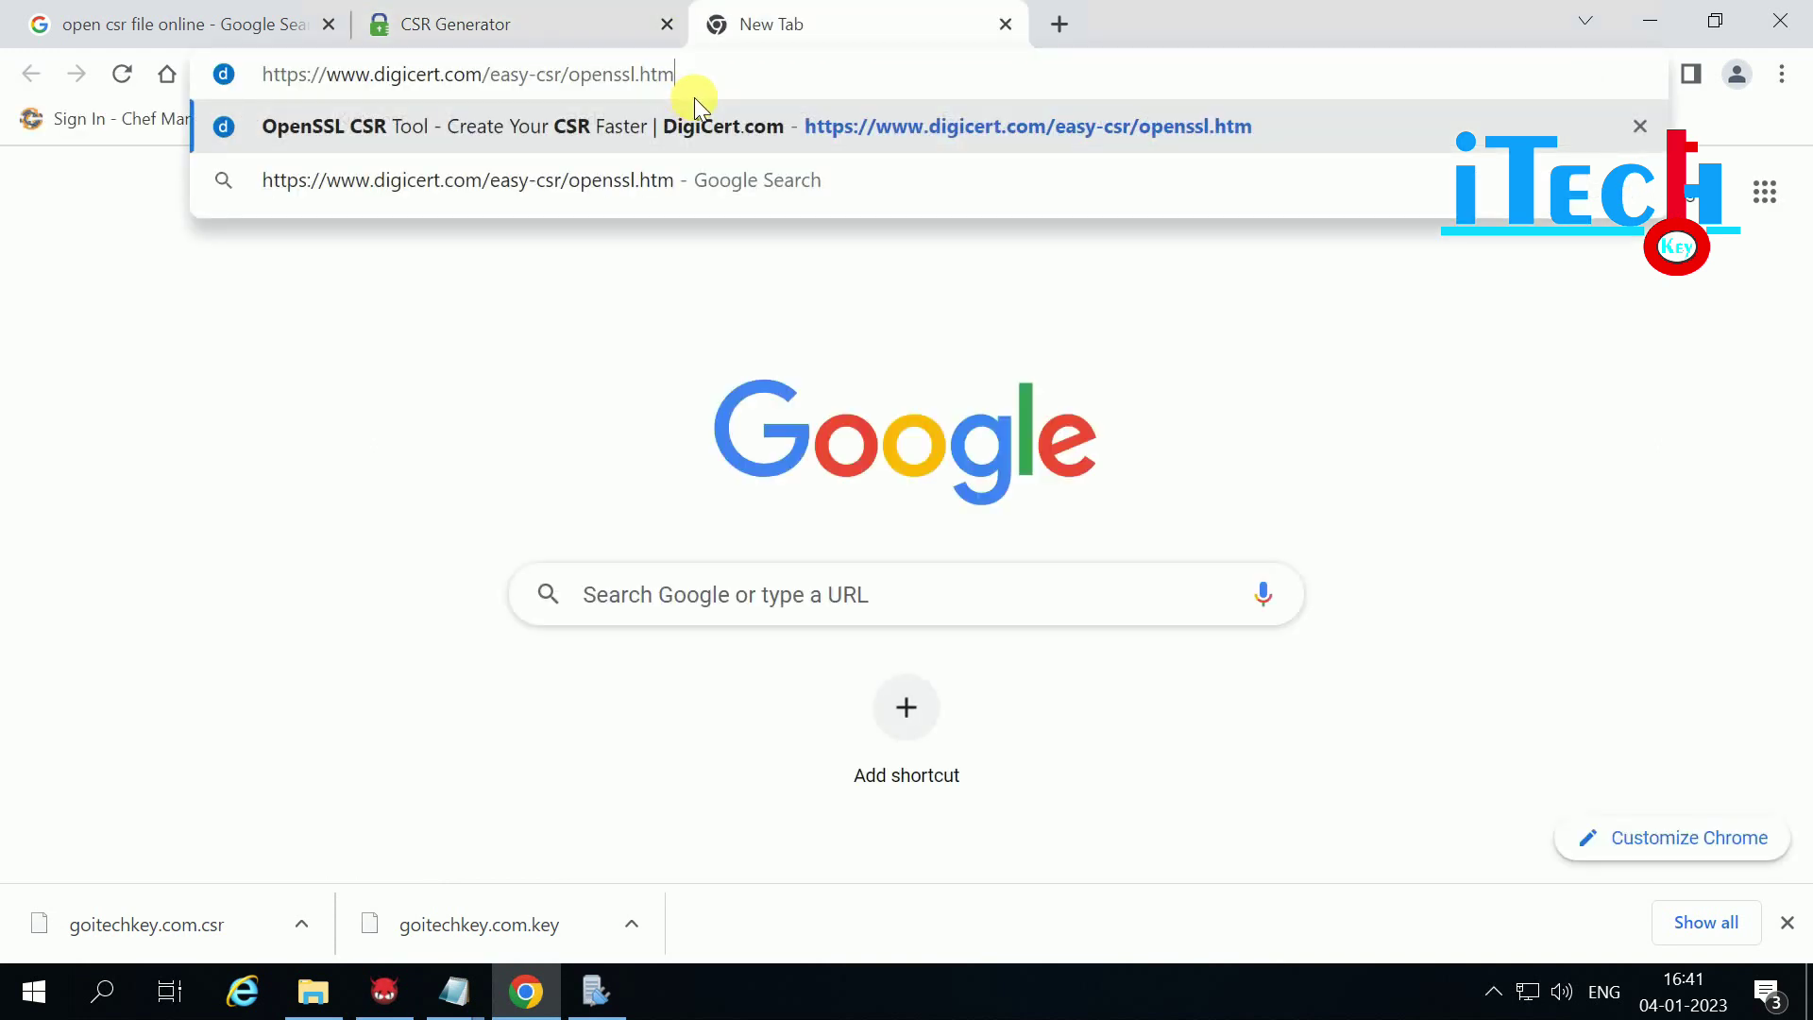
{"action": "key", "text": "Return"}
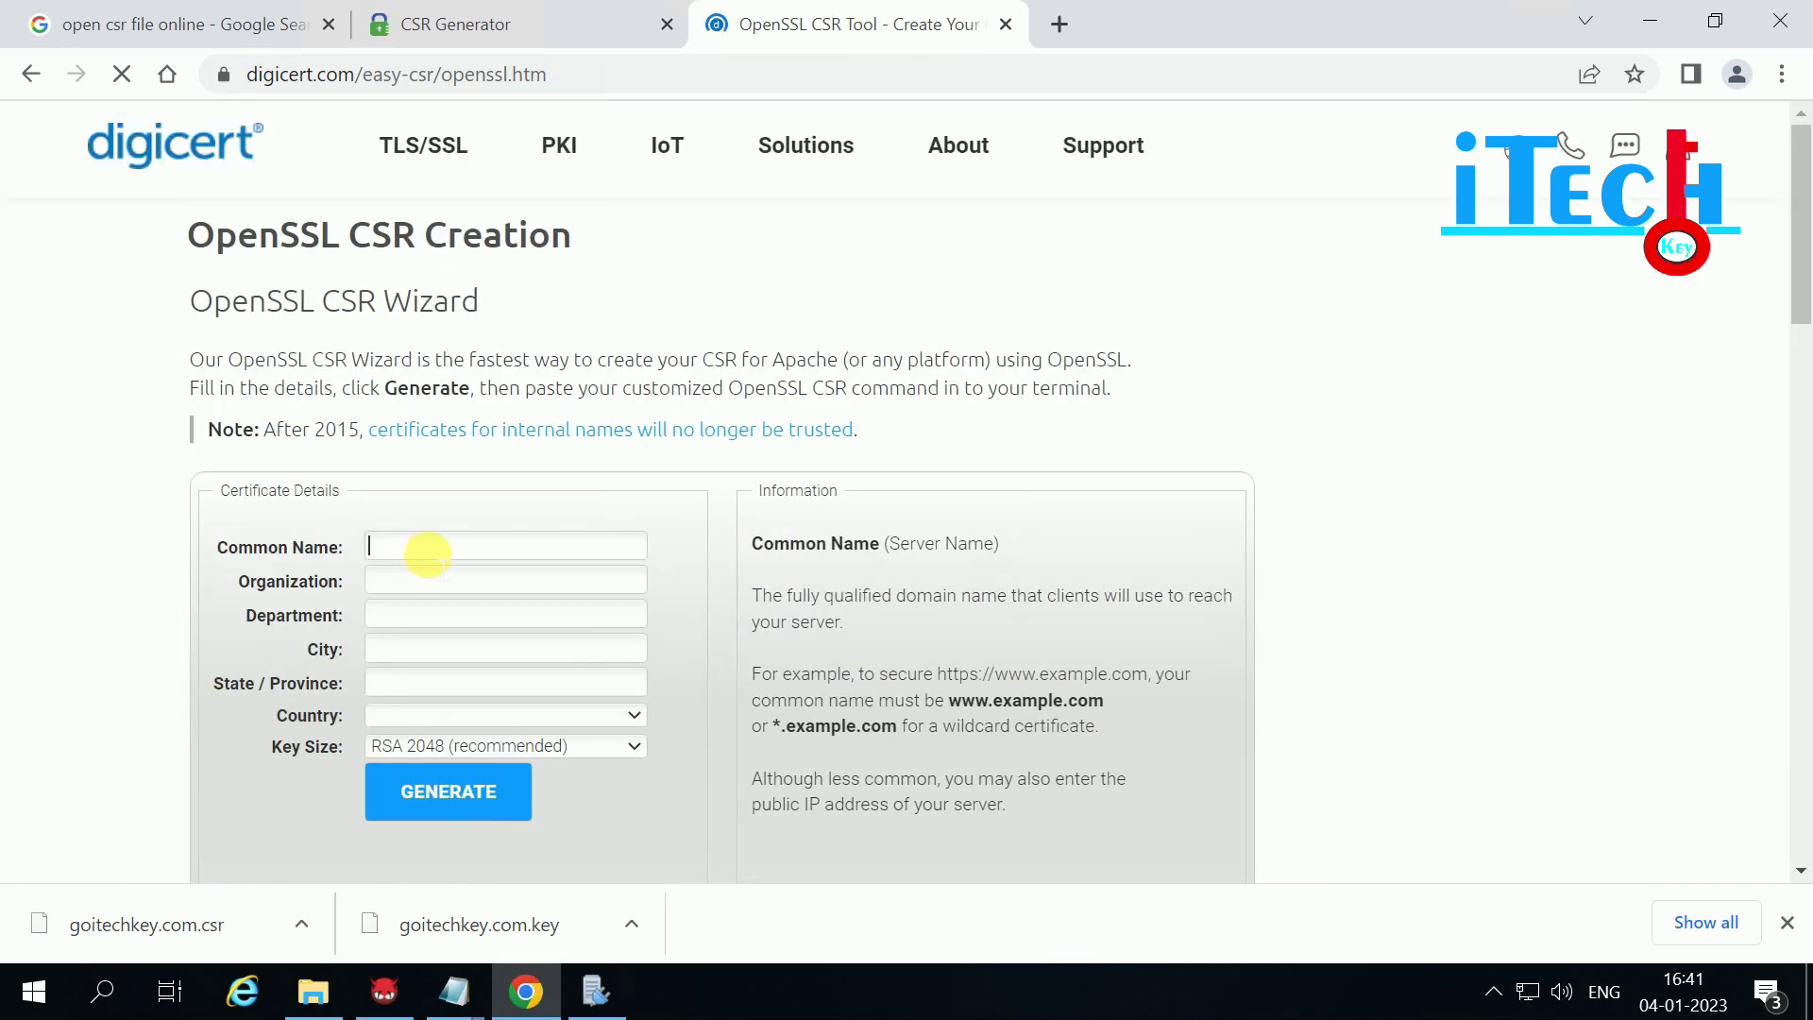
Step: Fill in the certificate details with common name Goitechkey.com and organization "go itechkey pvt lmtd"
{"action": "type", "text": "G"}
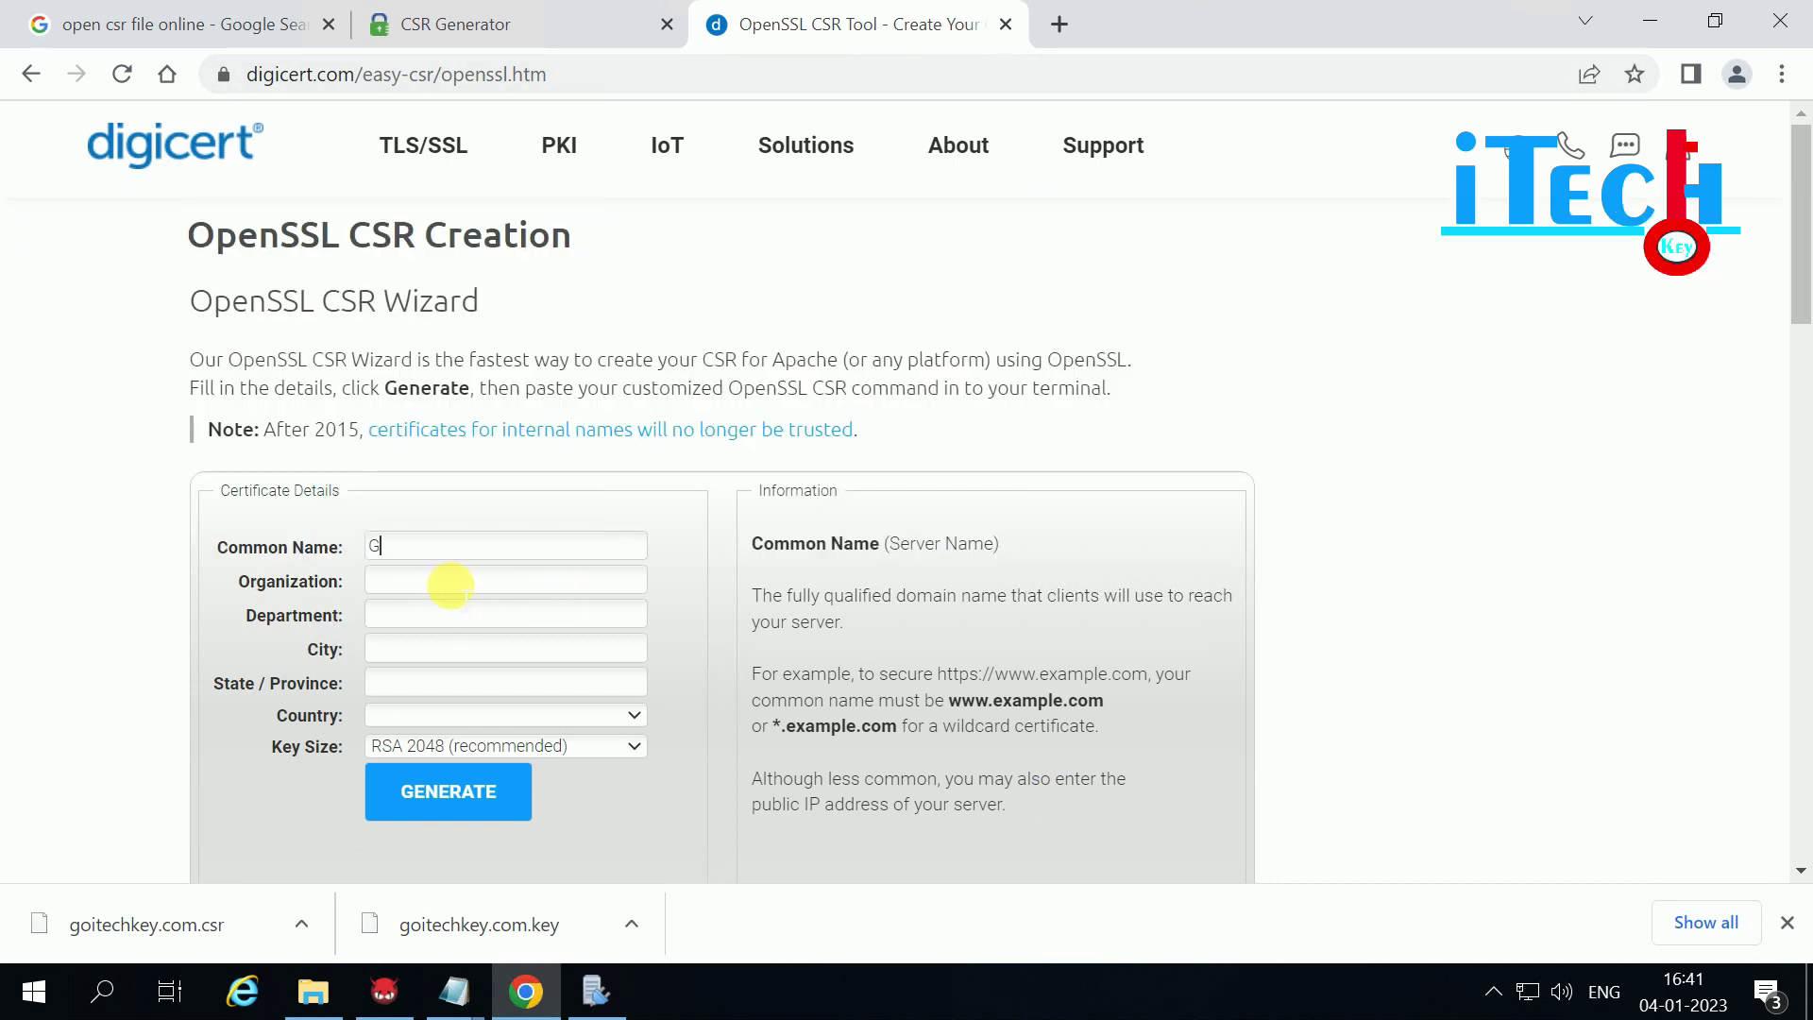
{"action": "type", "text": "oitechkey.com"}
{"action": "left_click", "coordinate": [450, 587]}
{"action": "type", "text": "g"}
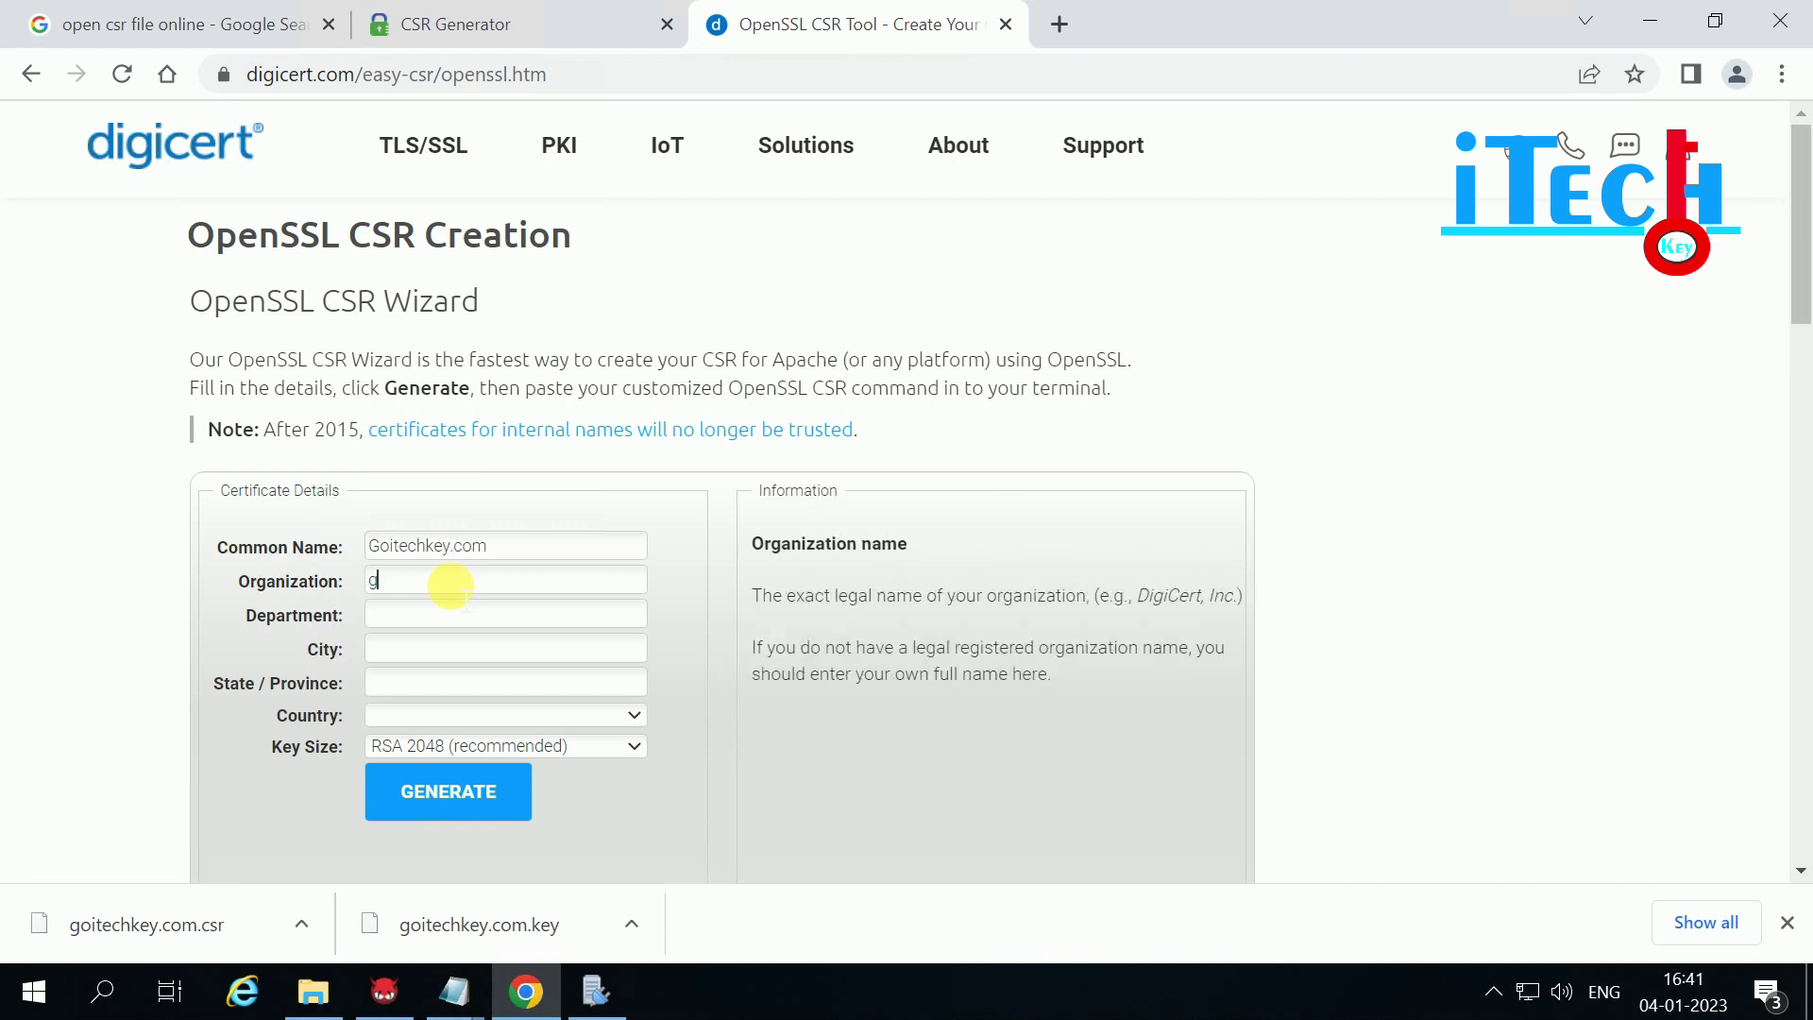
{"action": "type", "text": "o itechkey pvtl"}
{"action": "key", "text": "BackSpace"}
{"action": "type", "text": "lmtd"}
{"action": "key", "text": "Tab"}
Step: Complete the certificate details with department IT, city Delhi, state Delhi and country India
{"action": "type", "text": "IT"}
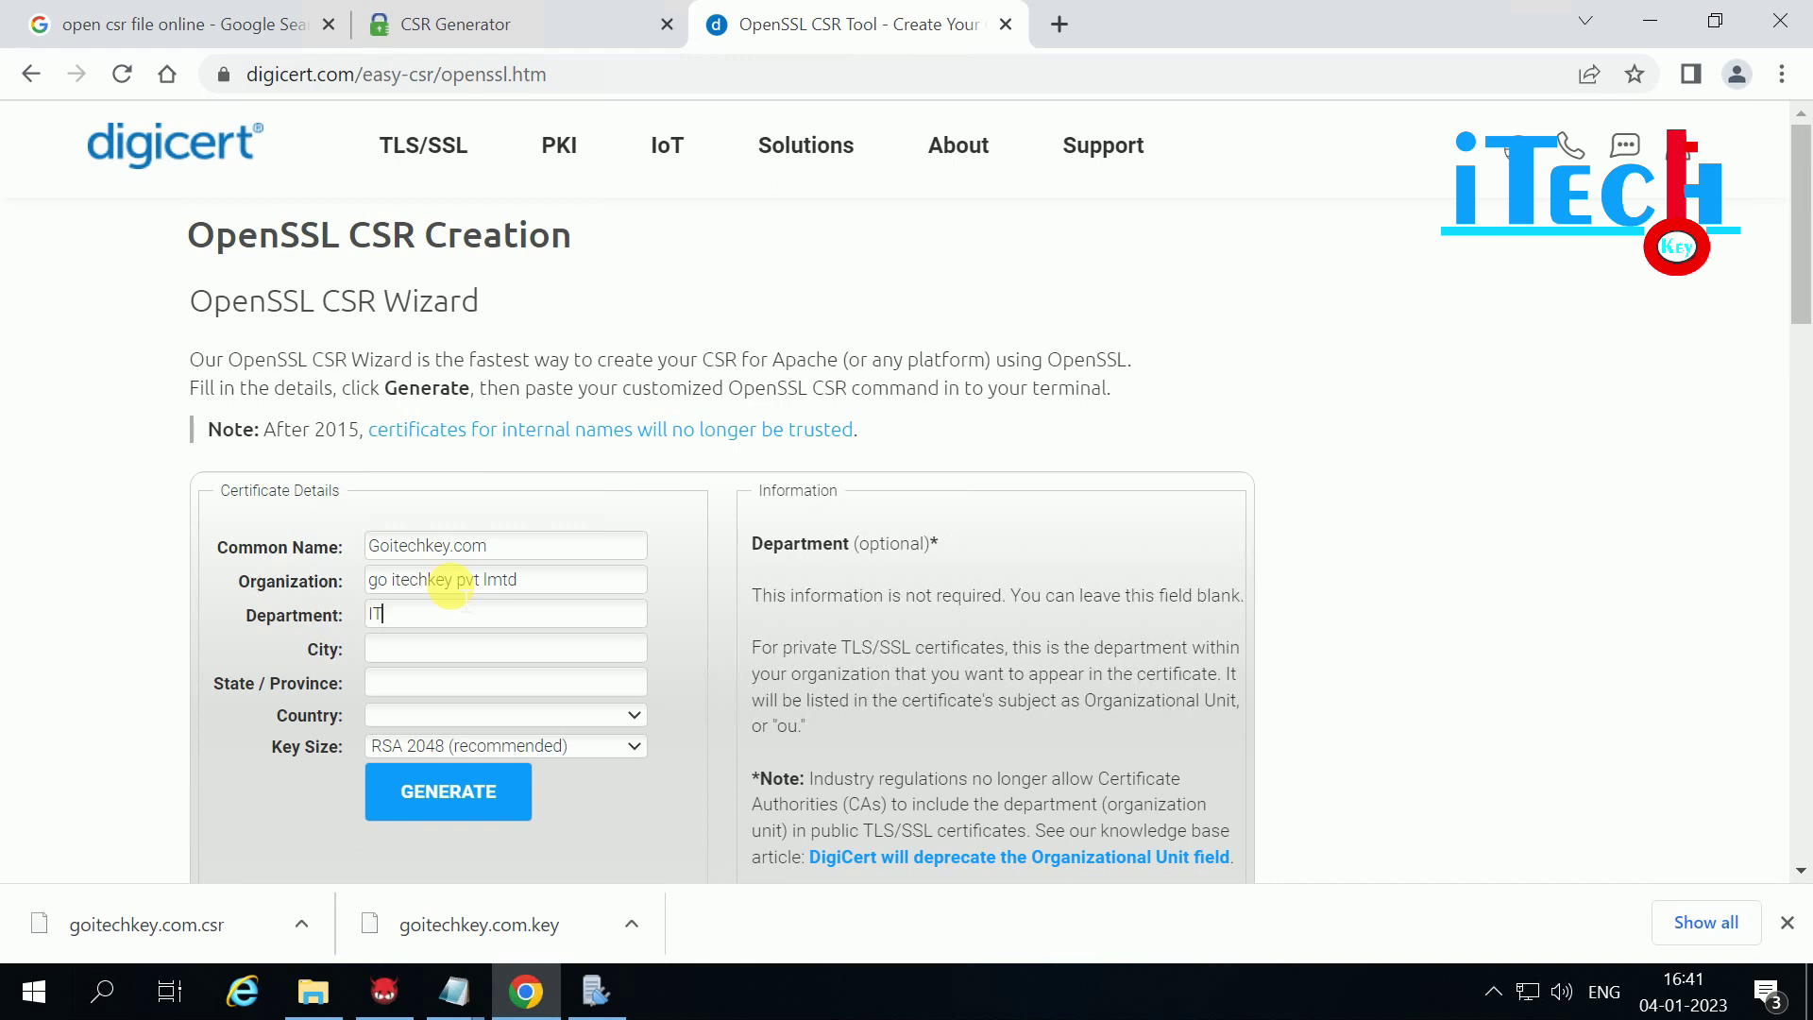
{"action": "key", "text": "Tab"}
{"action": "type", "text": "n"}
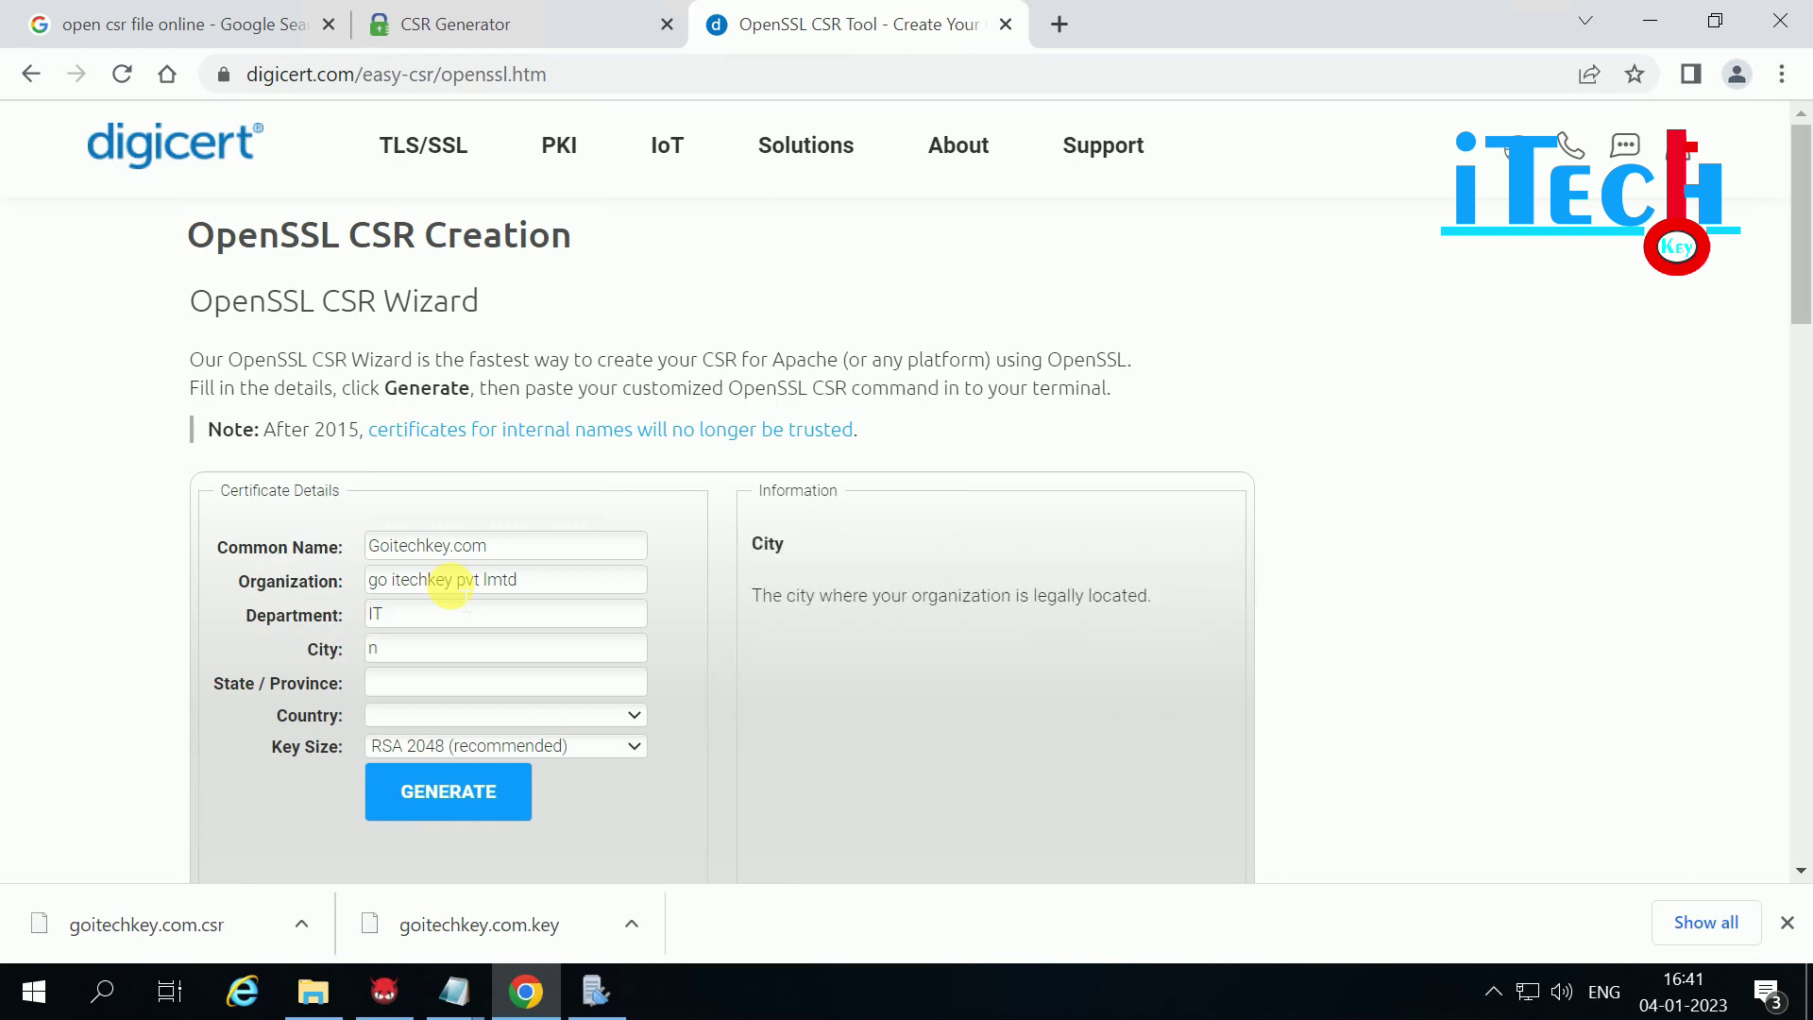
{"action": "type", "text": "Delhi"}
{"action": "key", "text": "Tab"}
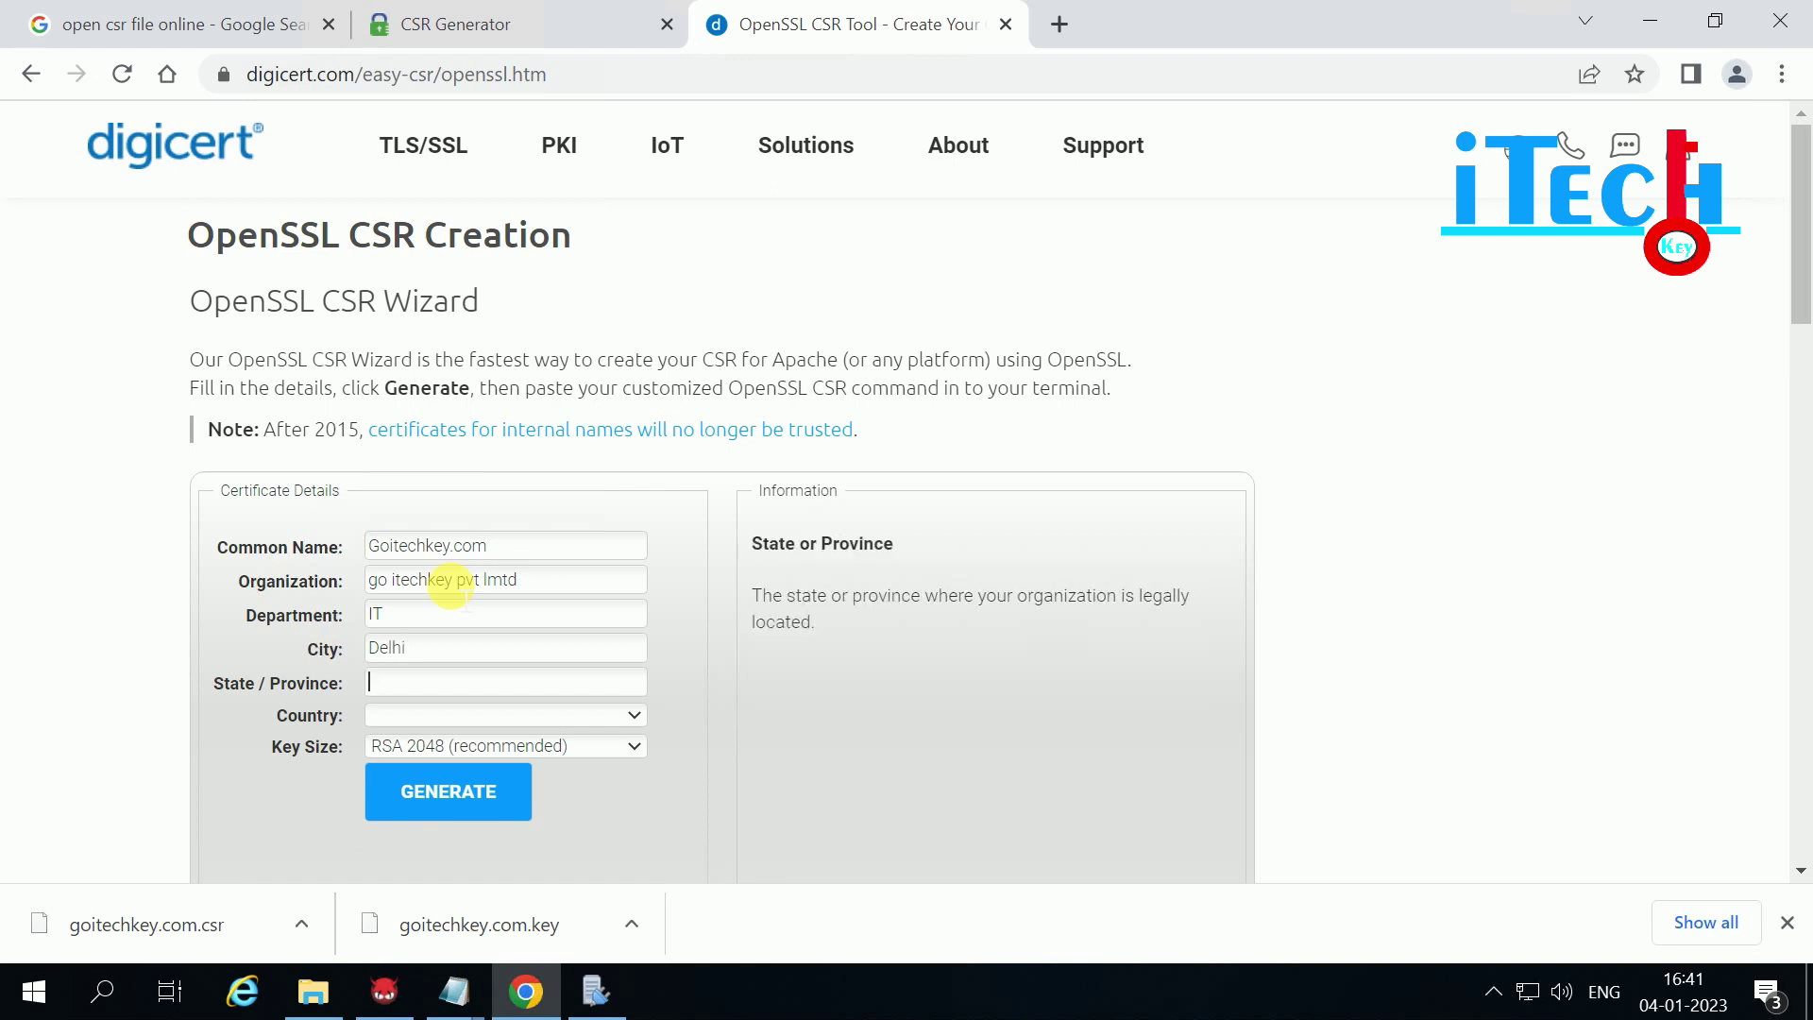
{"action": "type", "text": "Delhi"}
{"action": "key", "text": "Tab"}
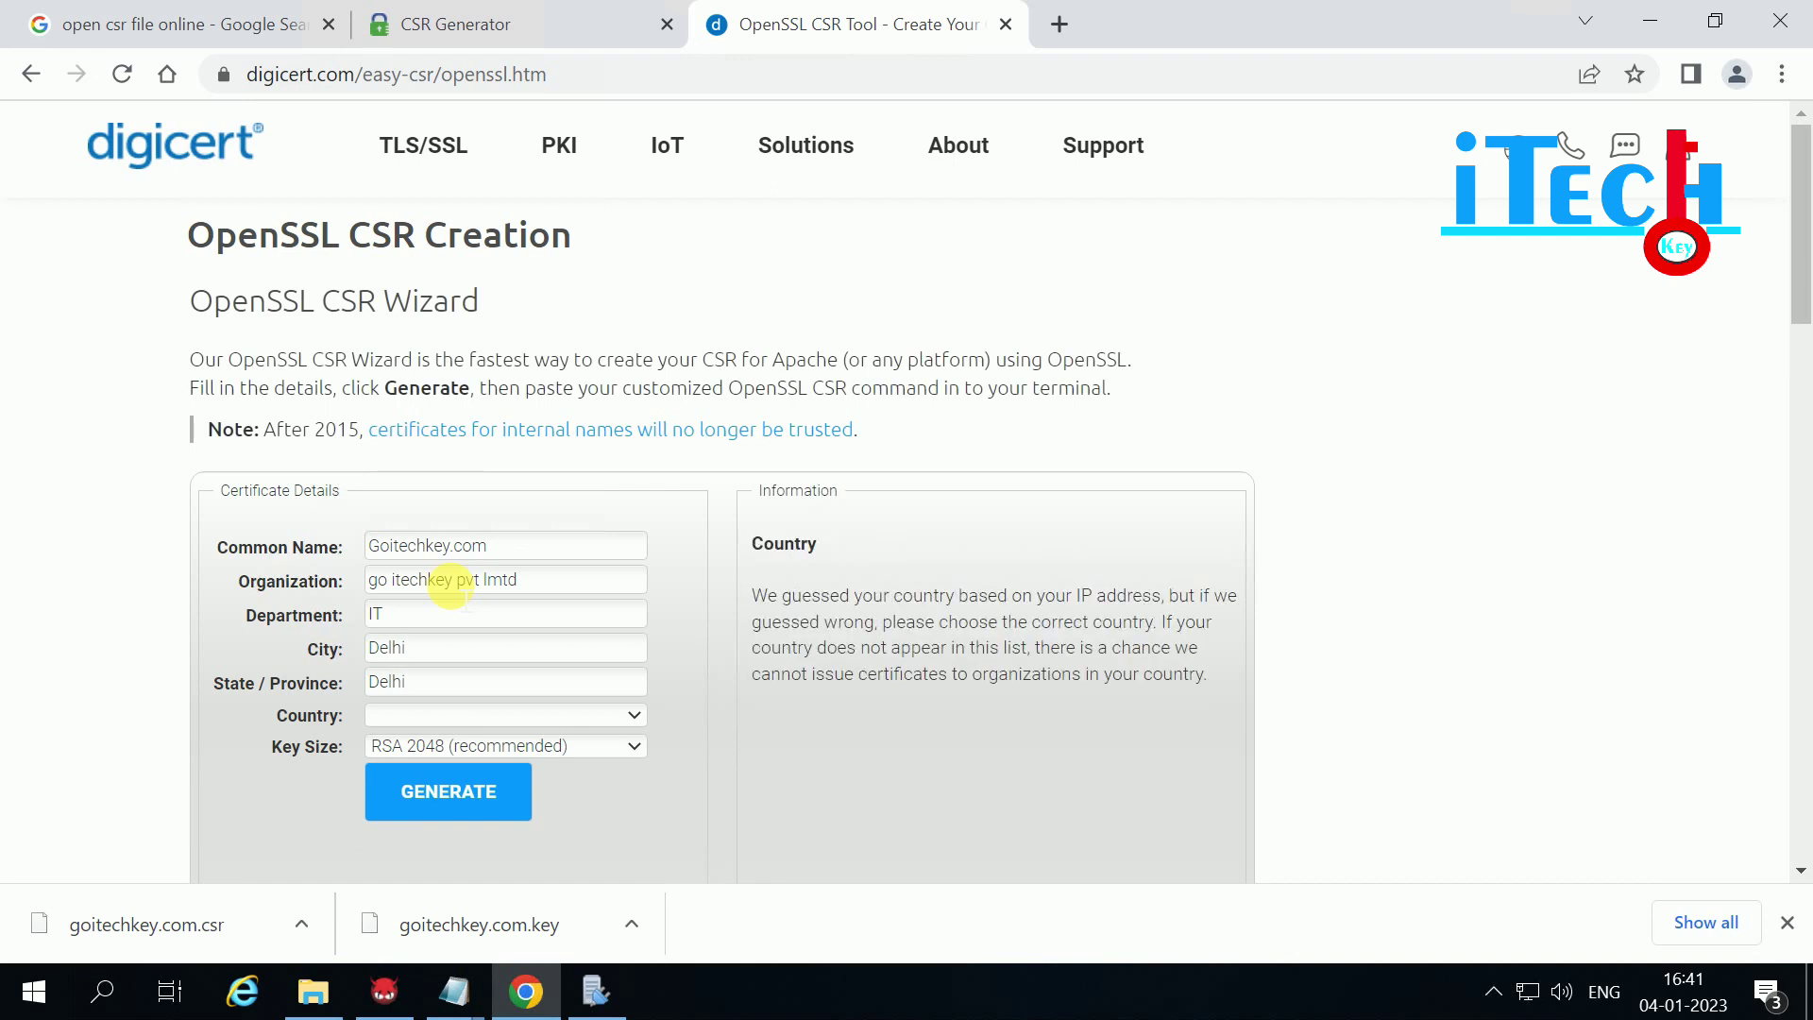
{"action": "left_click", "coordinate": [637, 716]}
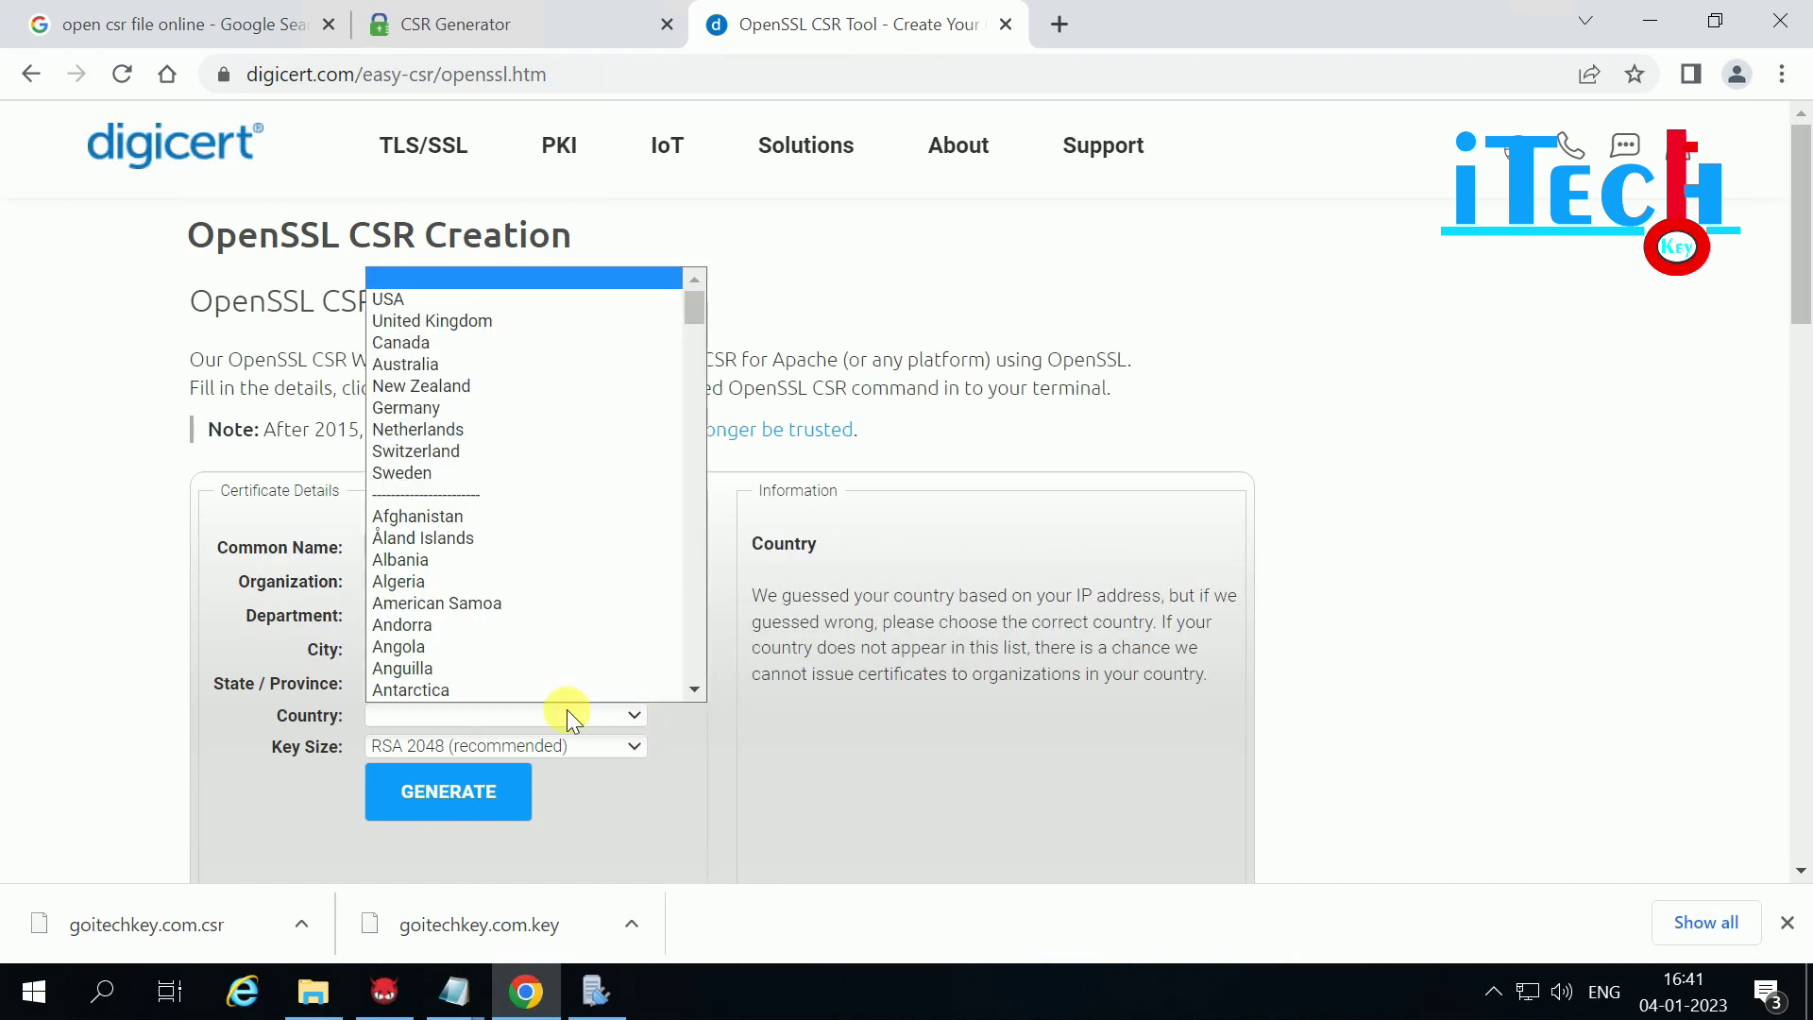
{"action": "type", "text": "in"}
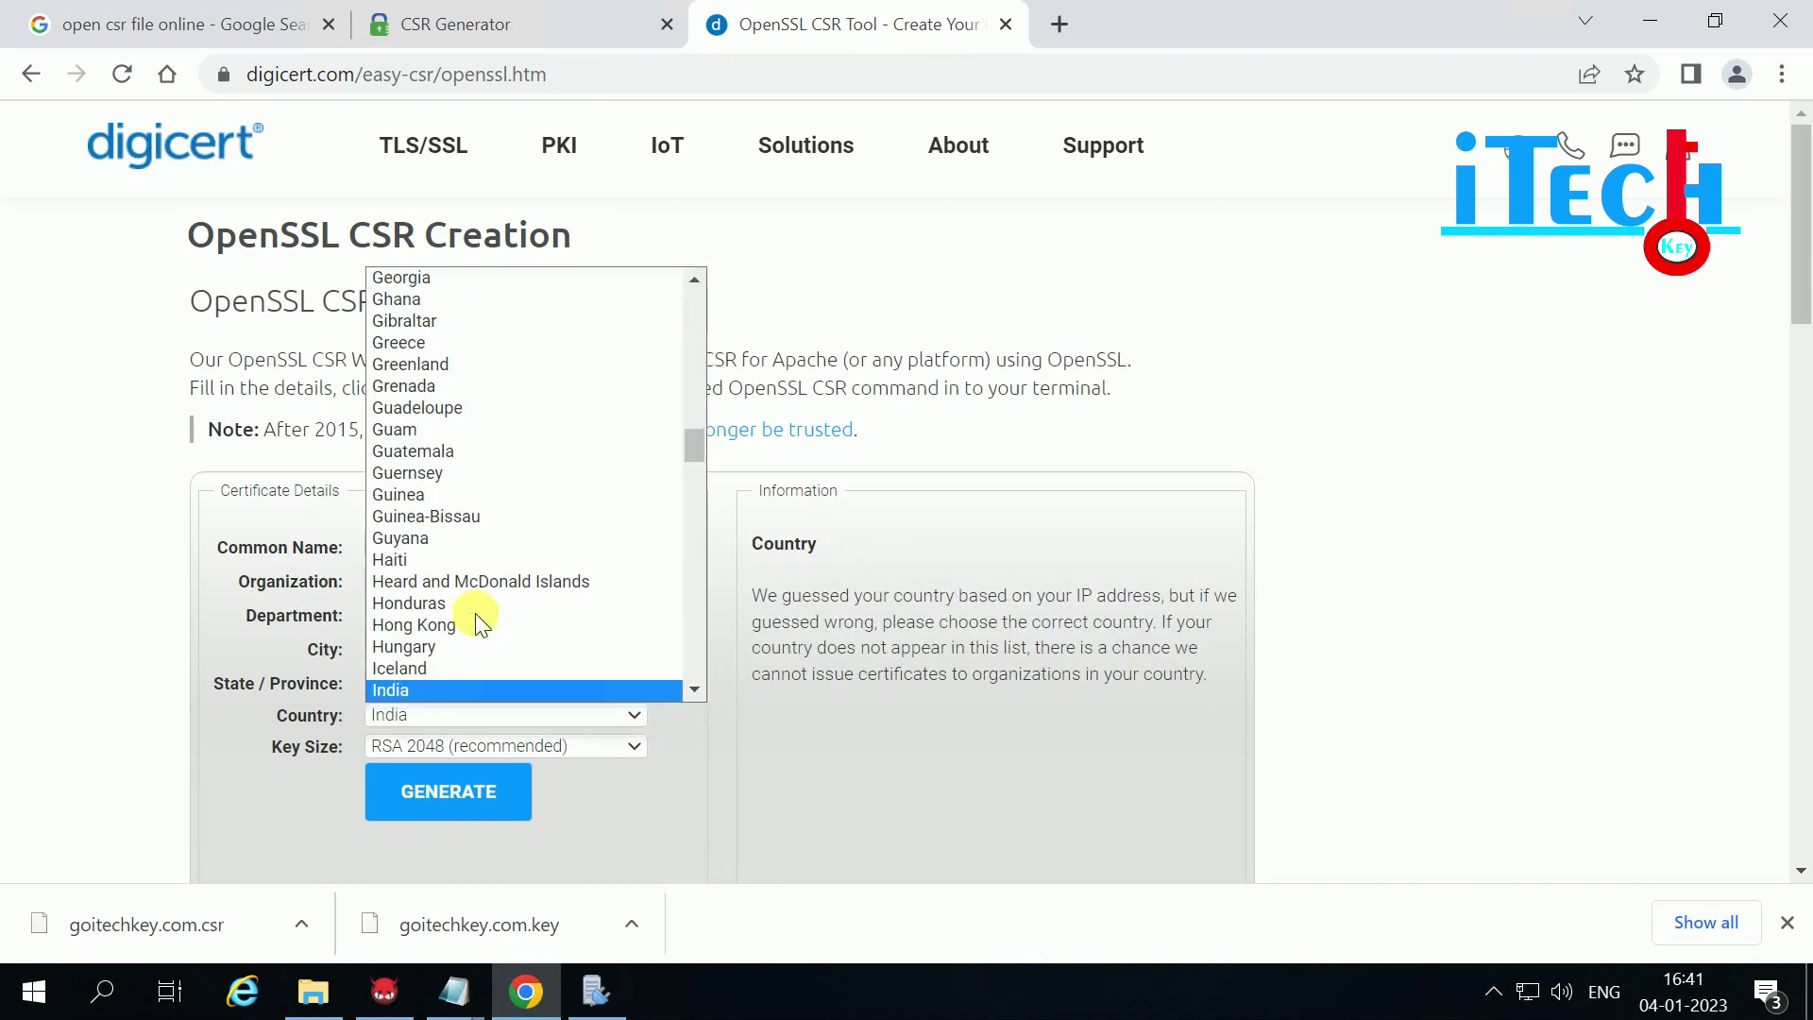
{"action": "key", "text": "Return"}
Step: Generate the OpenSSL CSR command from the certificate details and select its entire text
{"action": "left_click", "coordinate": [447, 796]}
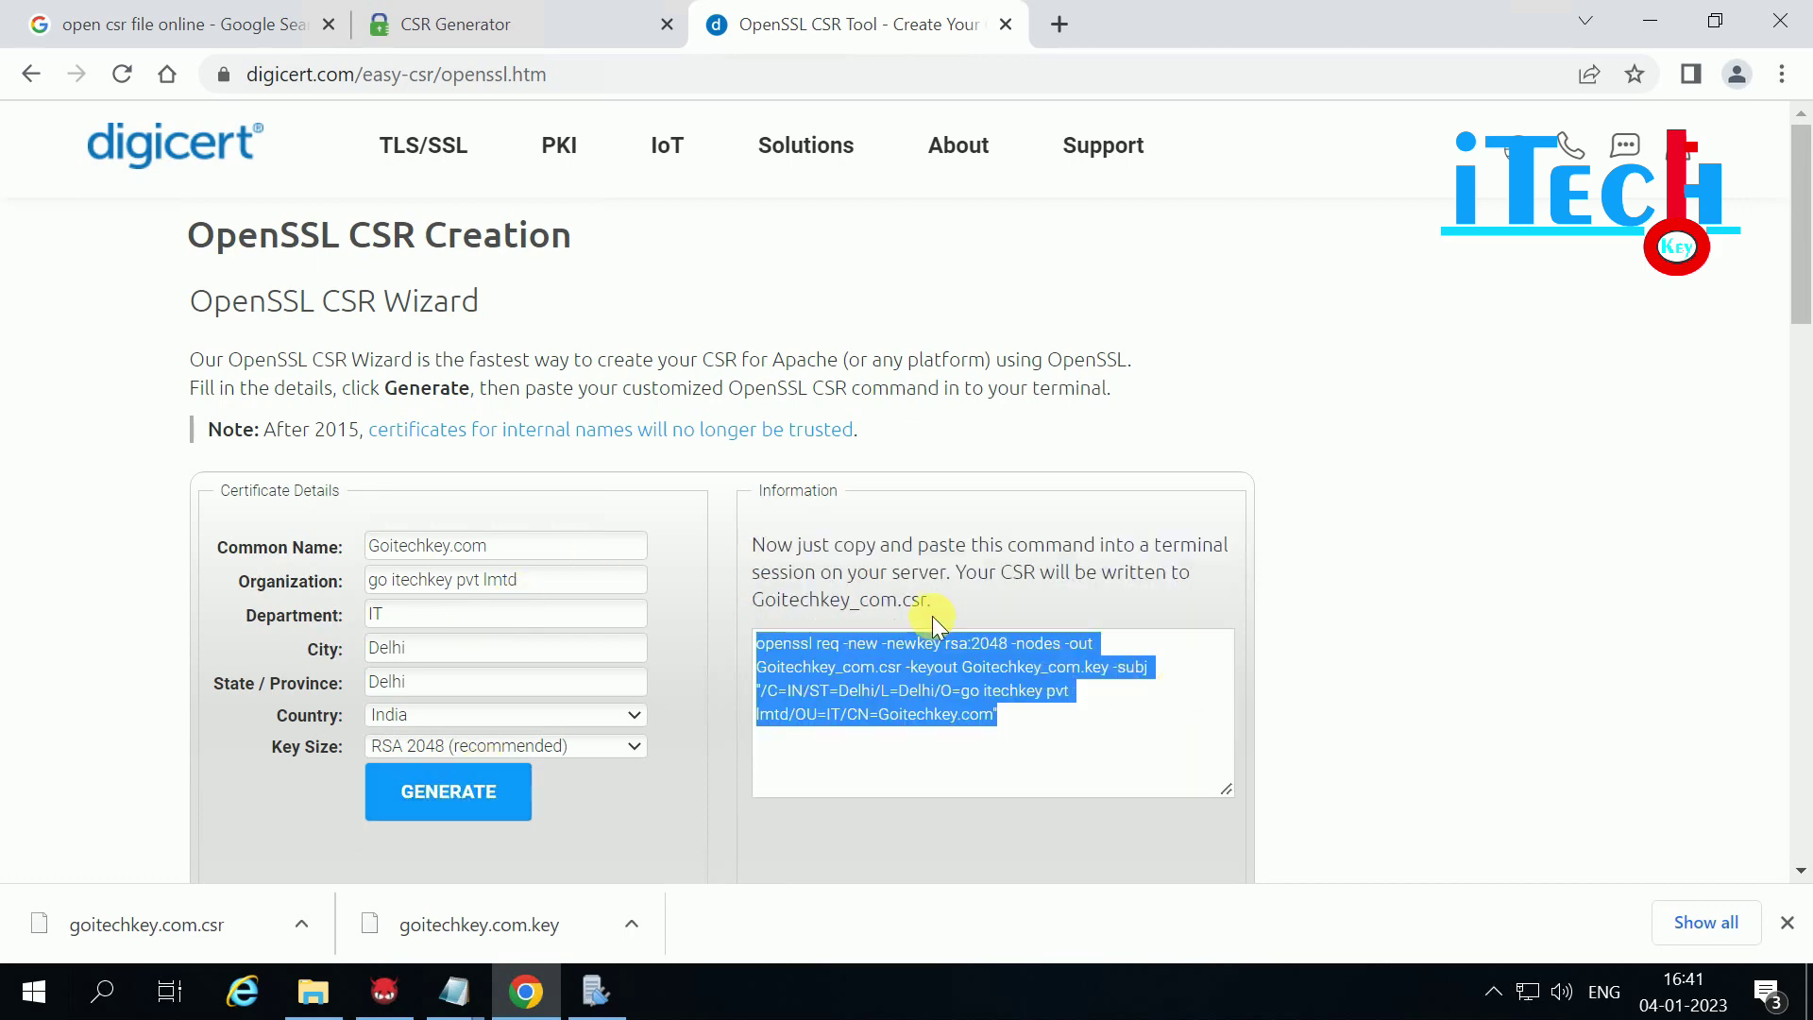
{"action": "scroll", "coordinate": [930, 628], "scroll_direction": "down", "scroll_amount": 3}
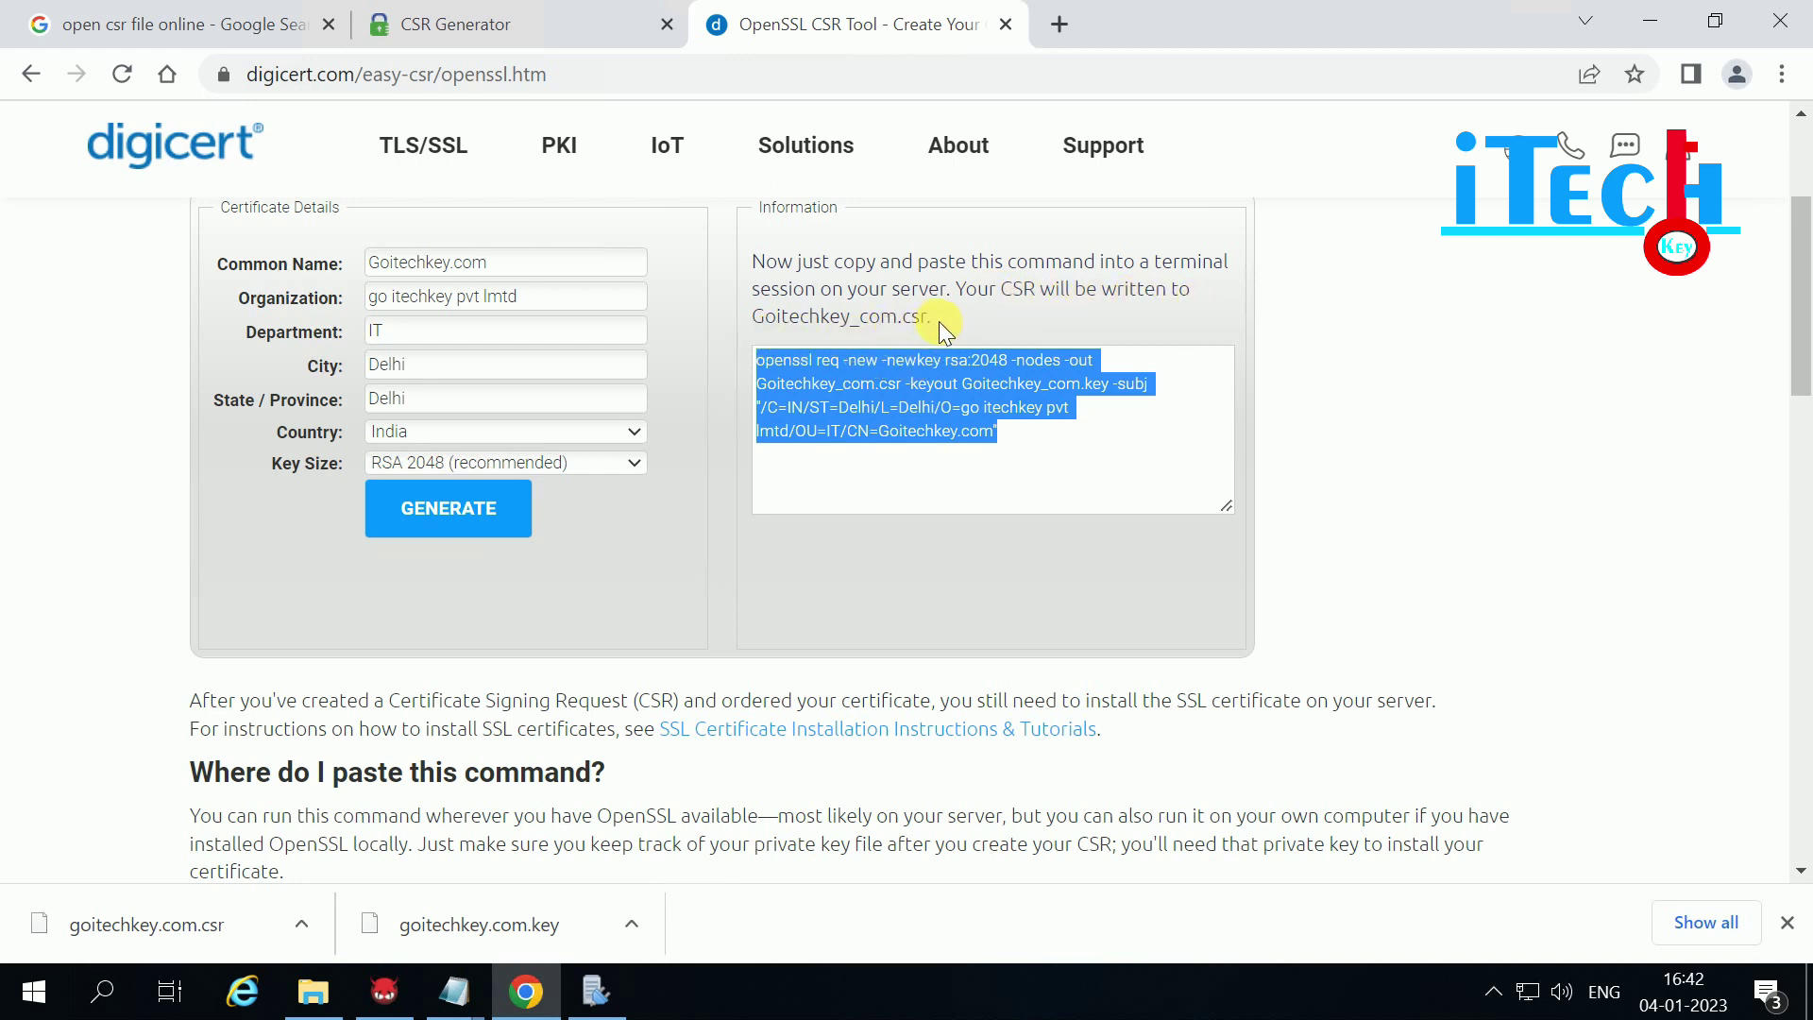
{"action": "left_click_drag", "start_coordinate": [1044, 438], "coordinate": [809, 385]}
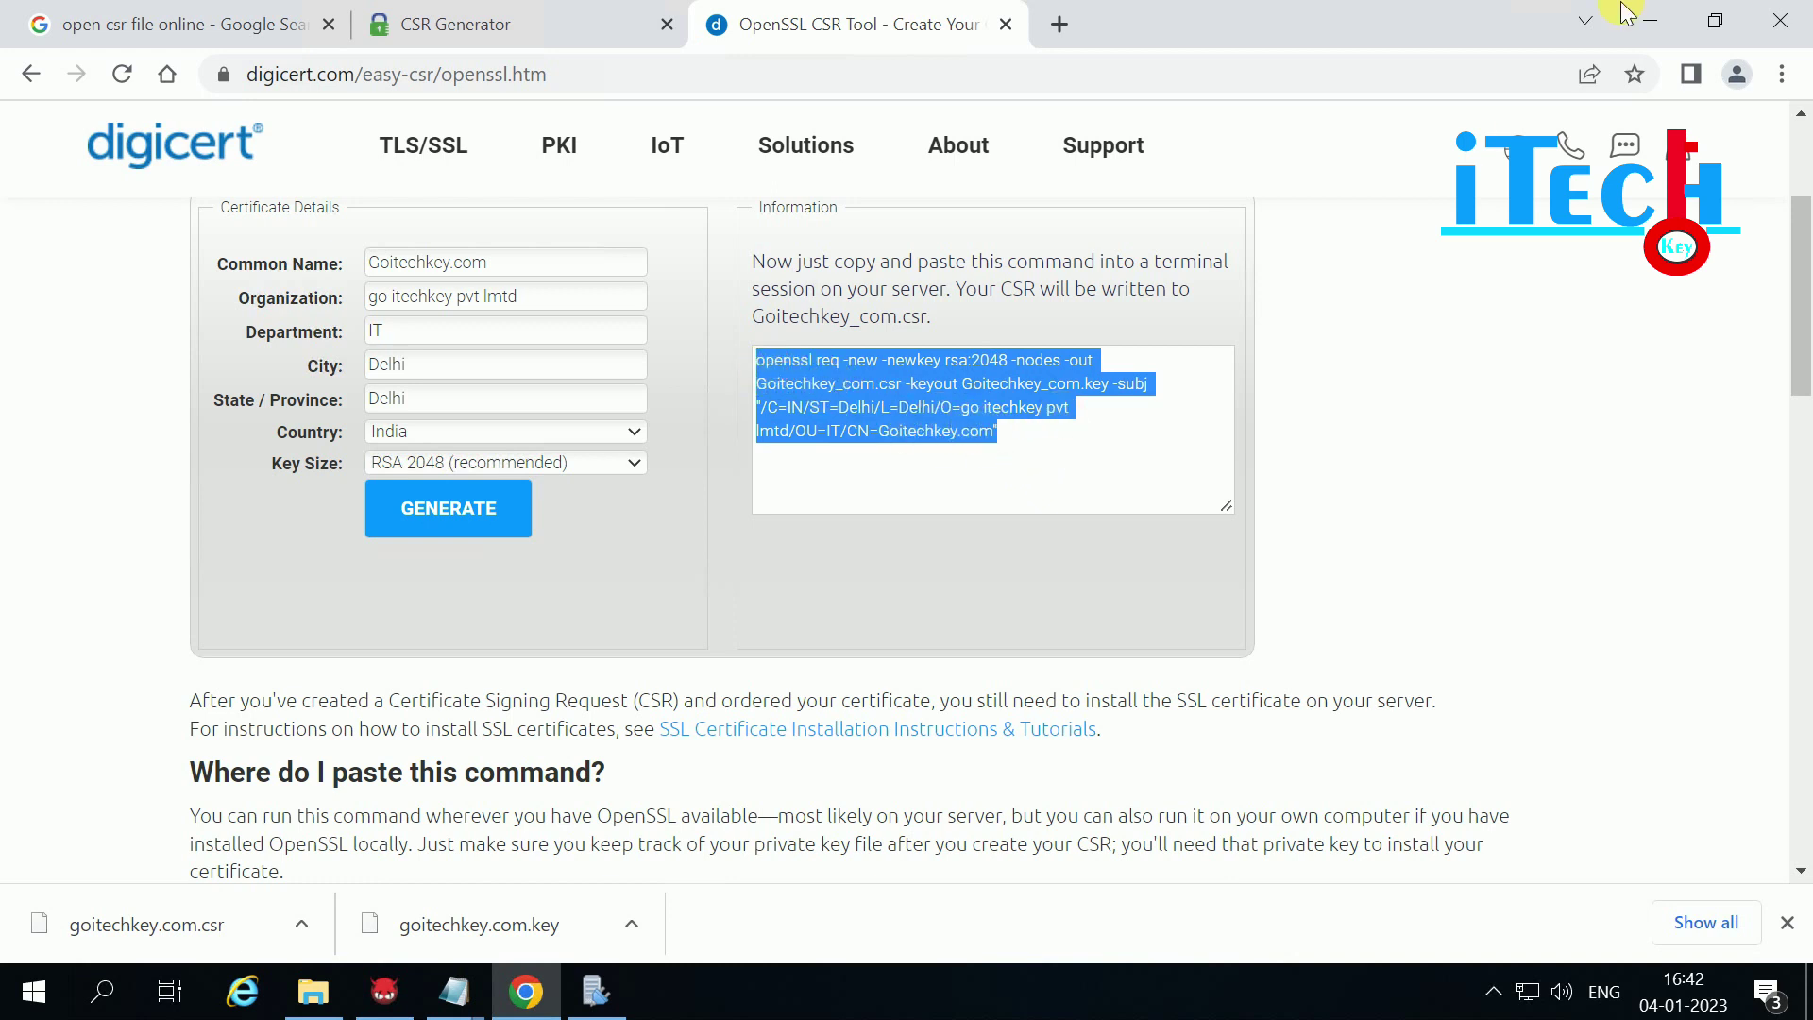
{"action": "left_click", "coordinate": [1650, 21]}
Step: In File Explorer, delete goitechkey.com.csr and goitechkey.com.key from the goitechkey.com folder under hMailServer's Bin directory
{"action": "left_click", "coordinate": [317, 1001]}
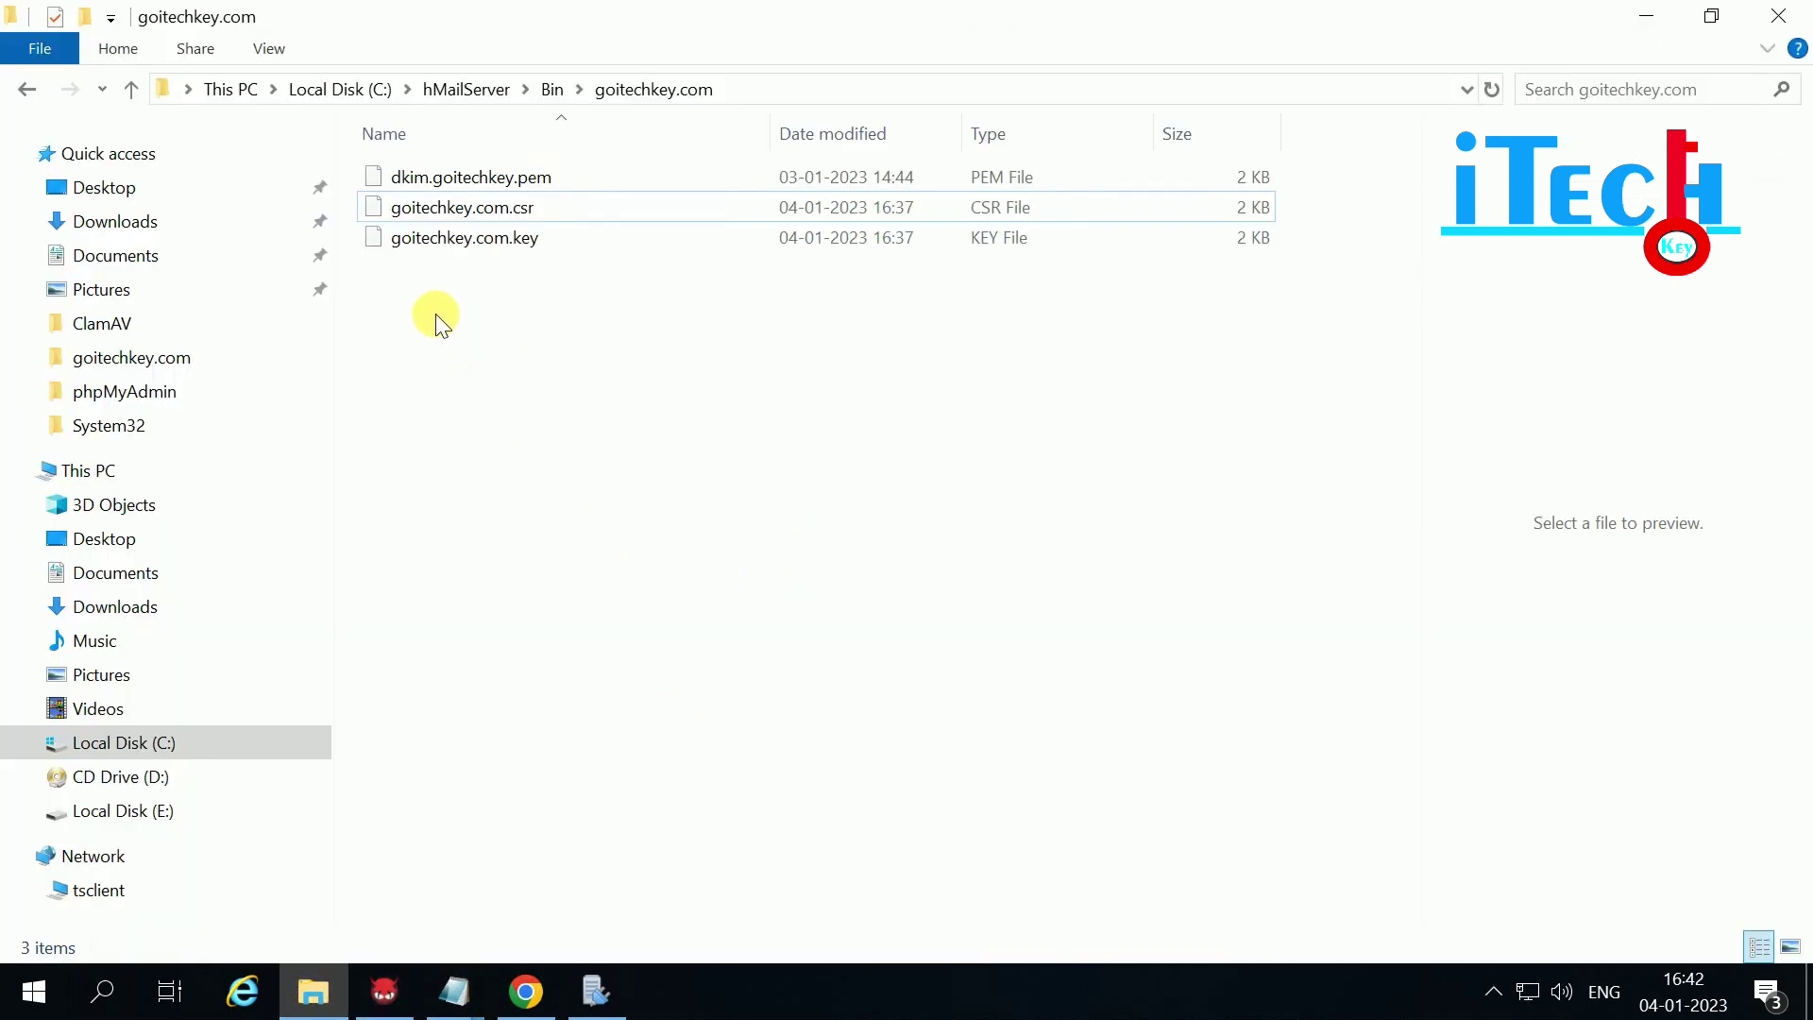
{"action": "left_click_drag", "start_coordinate": [437, 315], "coordinate": [500, 203]}
{"action": "right_click", "coordinate": [482, 210]}
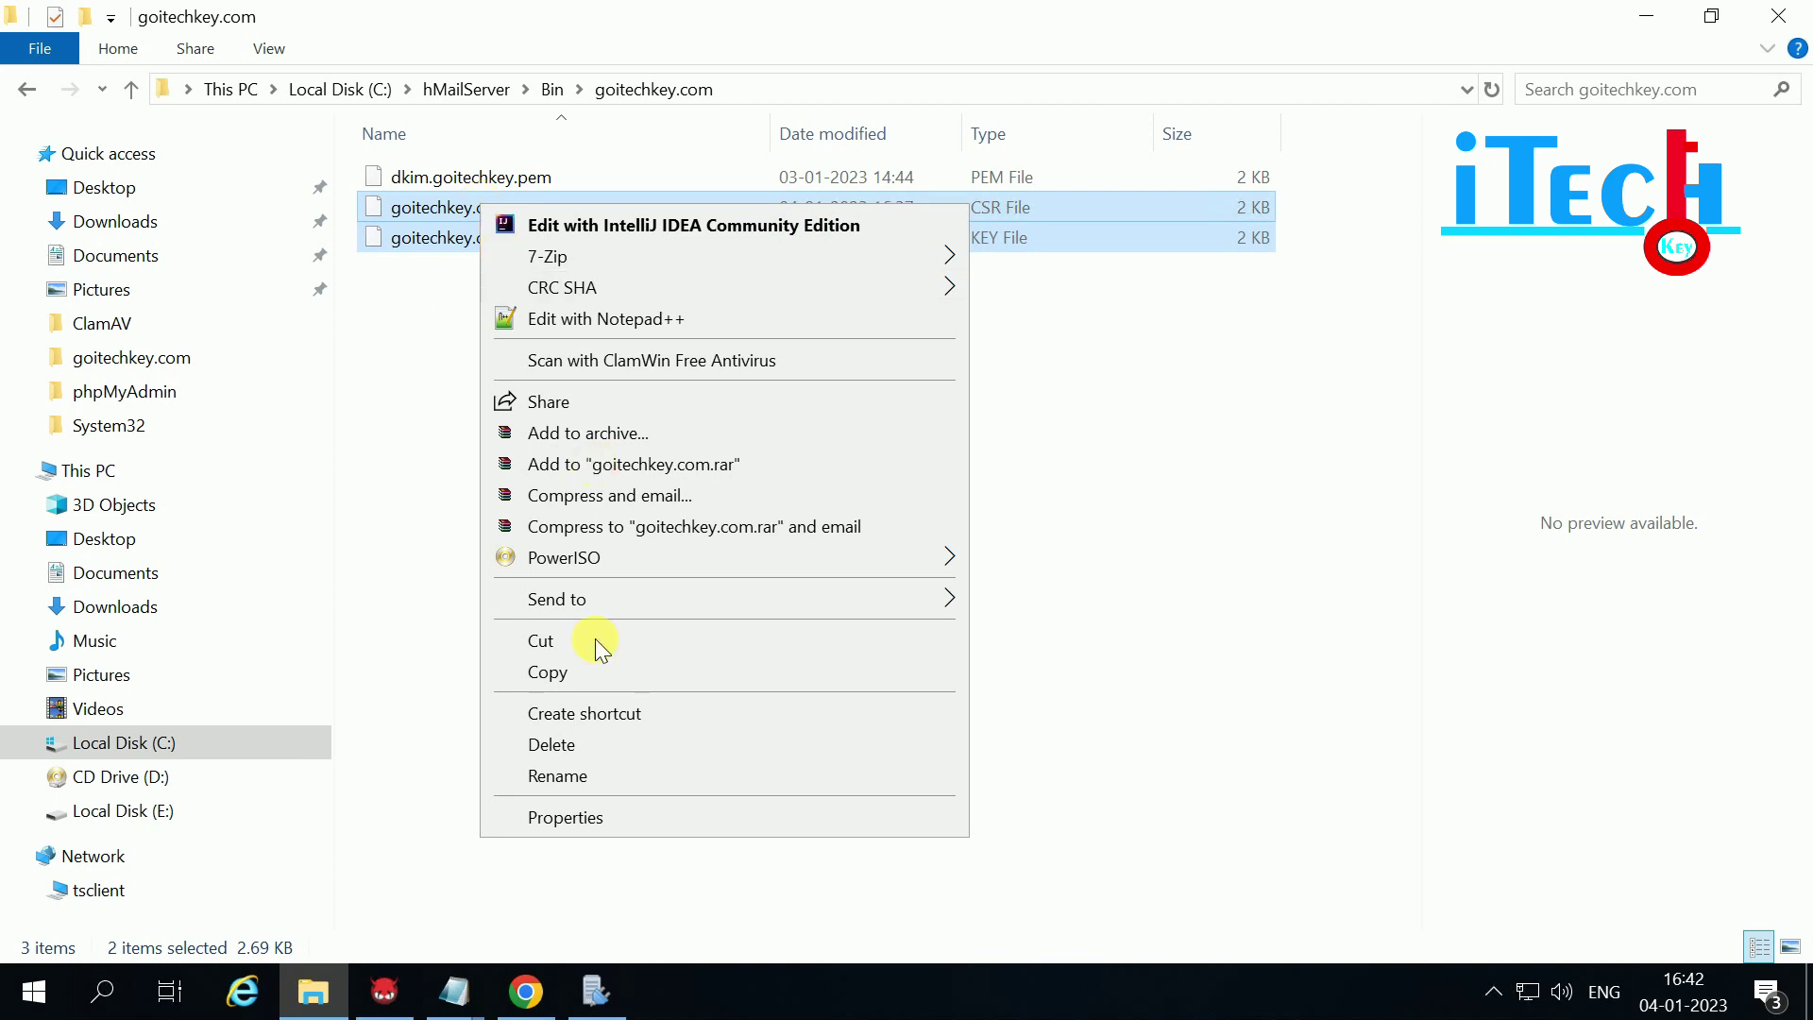
{"action": "left_click", "coordinate": [553, 744]}
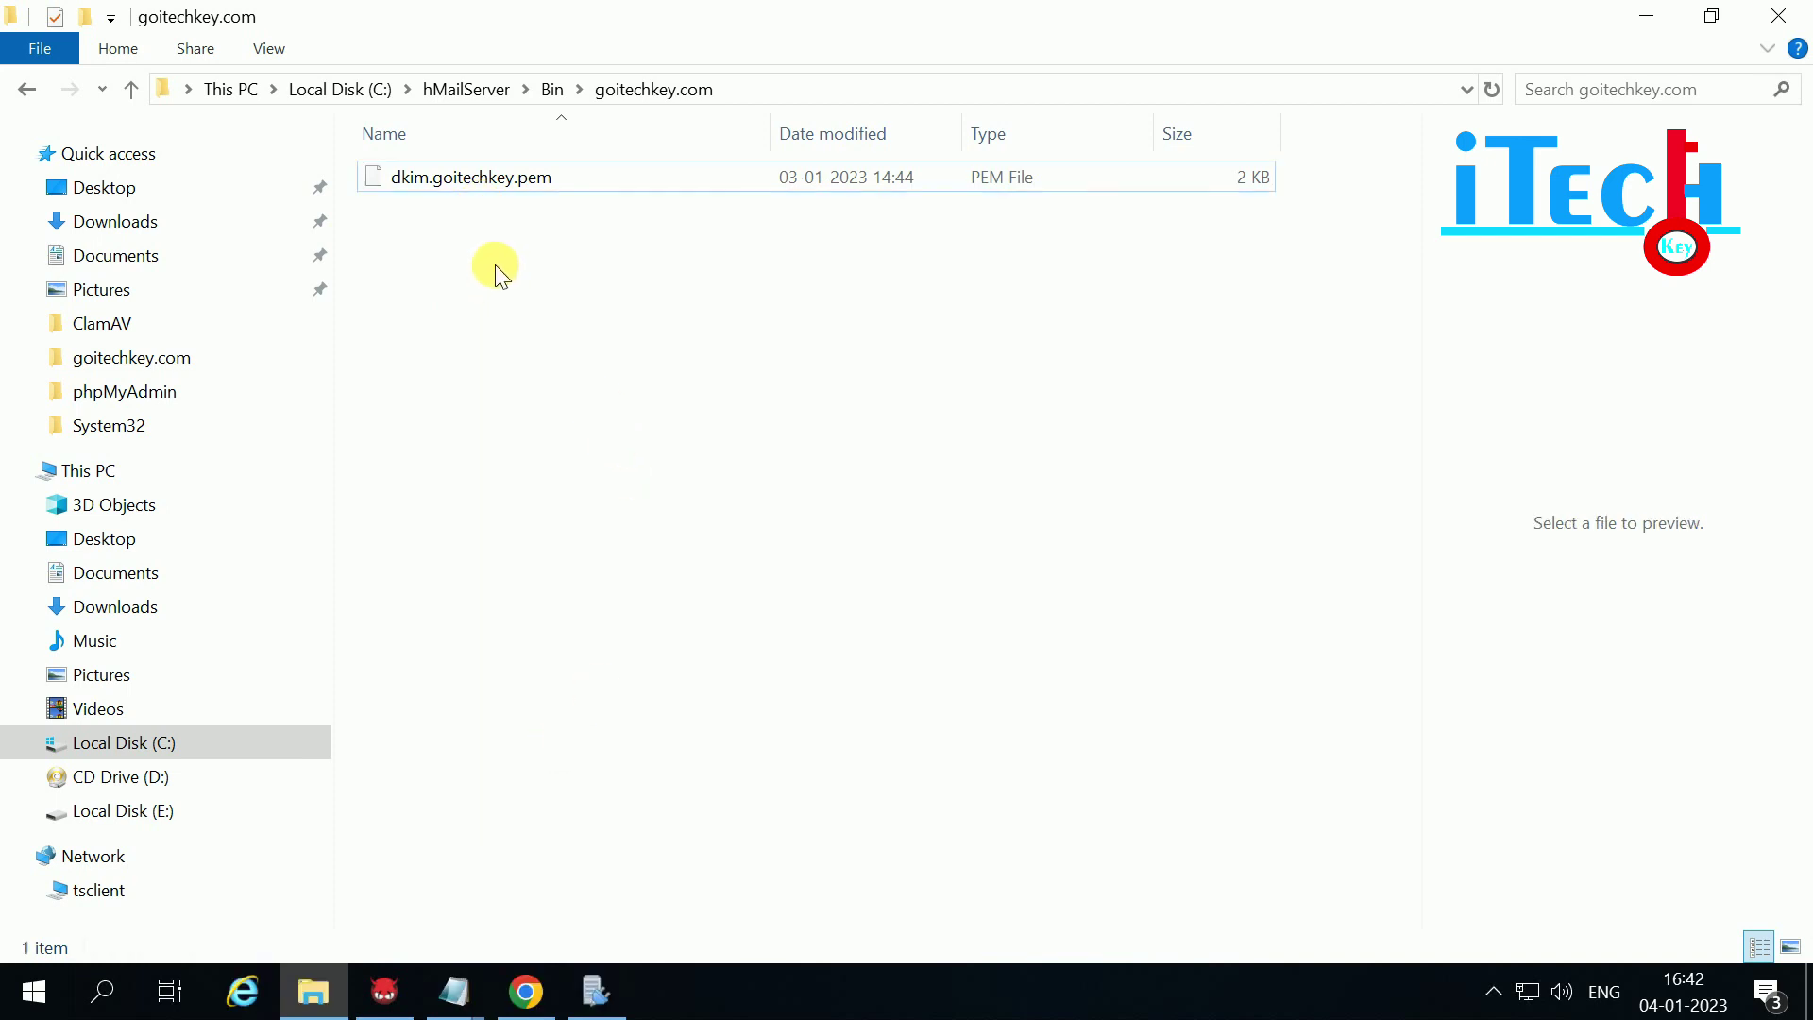
Step: Search for cmd and run Command Prompt as administrator
{"action": "left_click", "coordinate": [115, 986]}
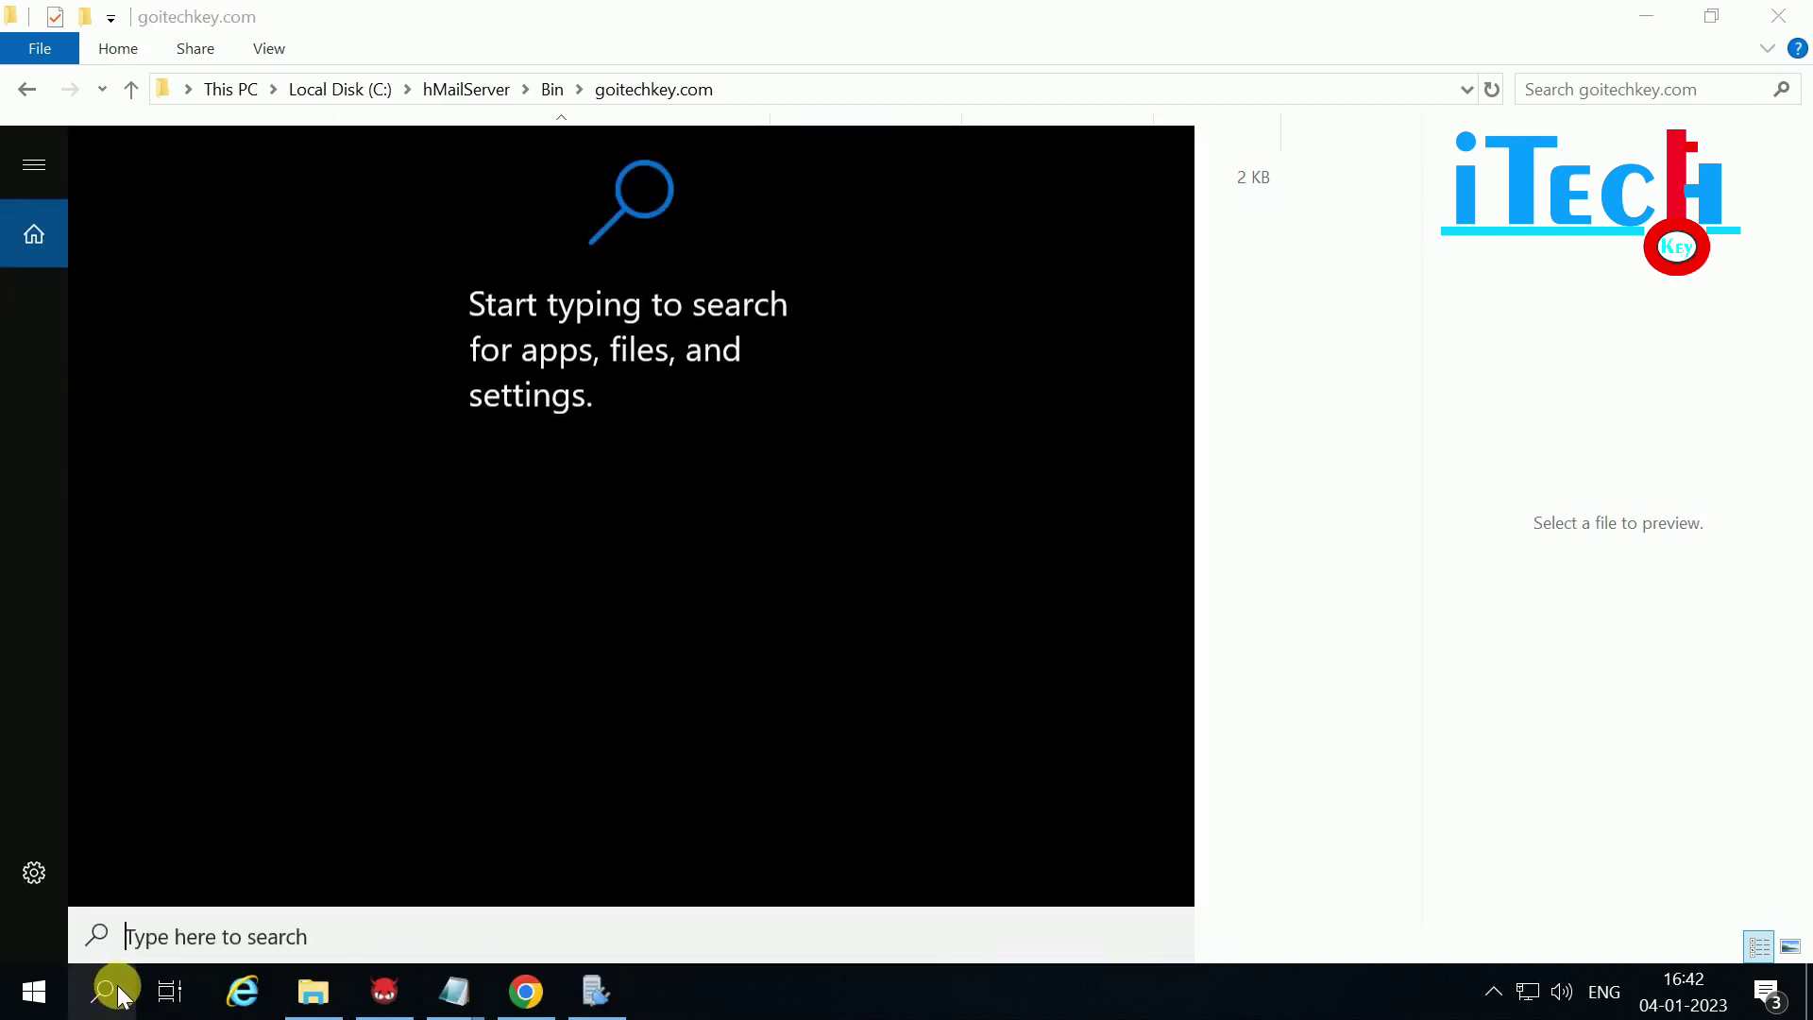
{"action": "type", "text": "cmd"}
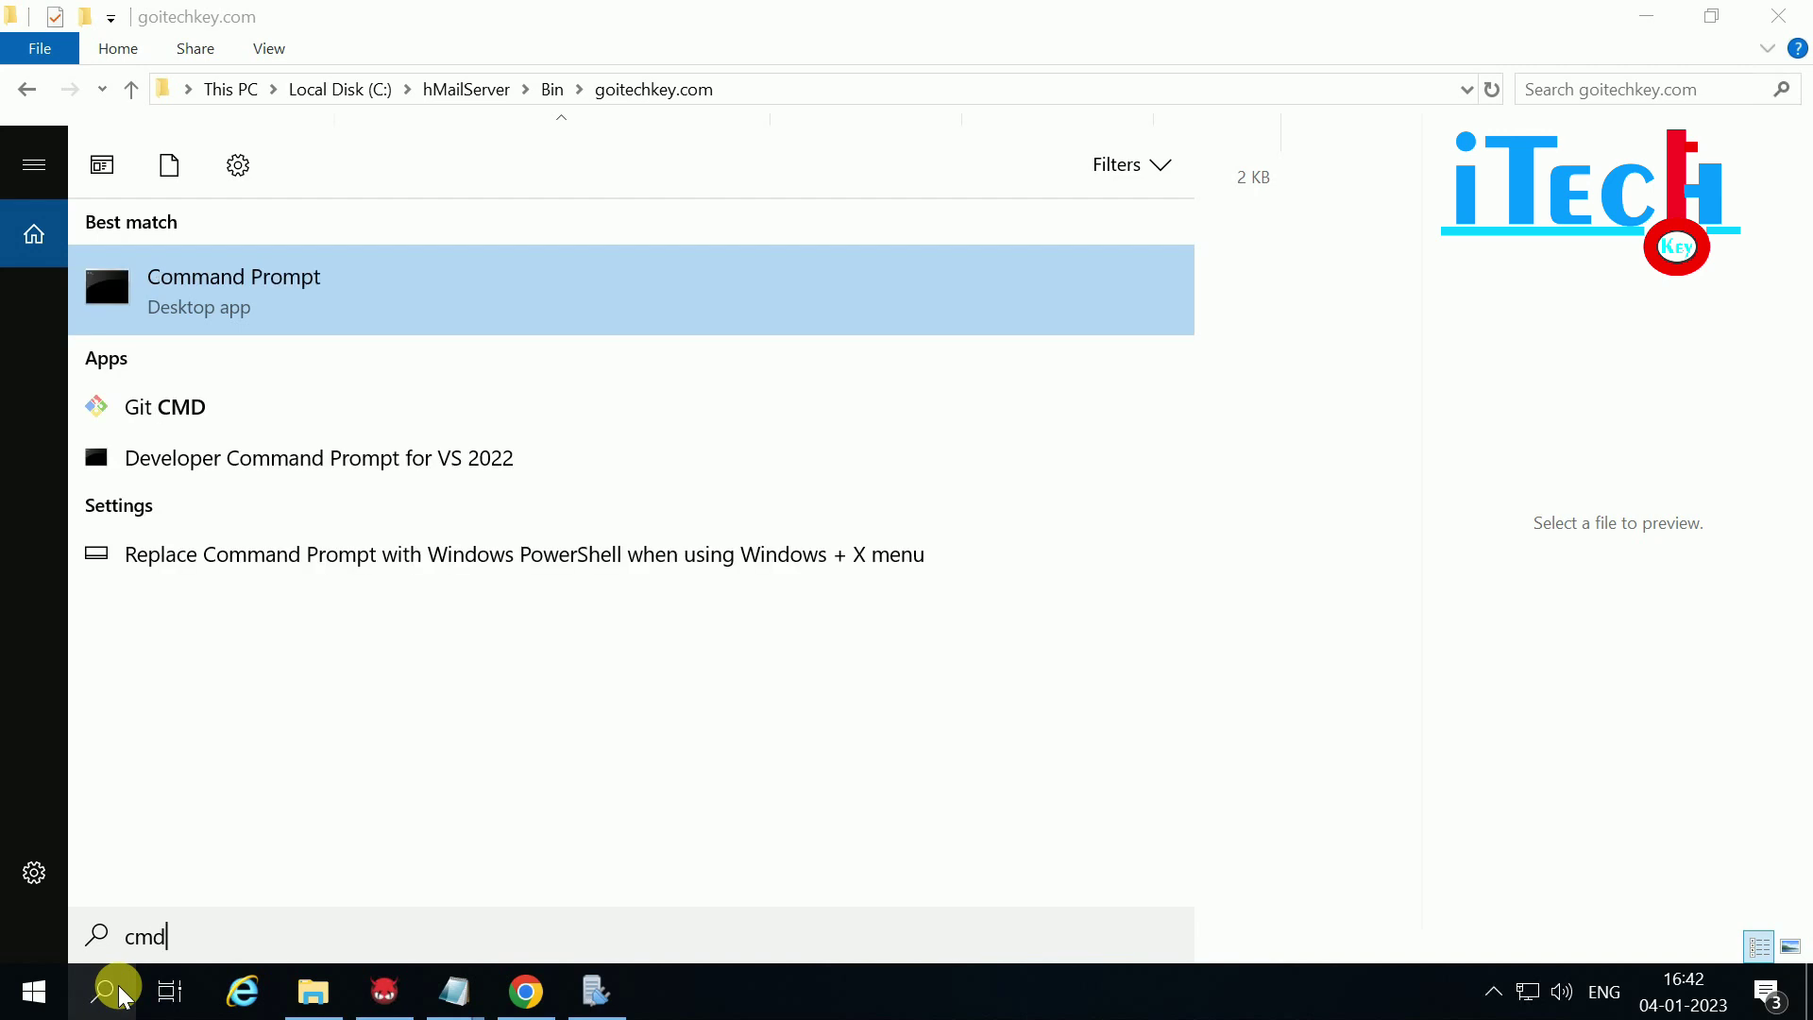
{"action": "right_click", "coordinate": [243, 287]}
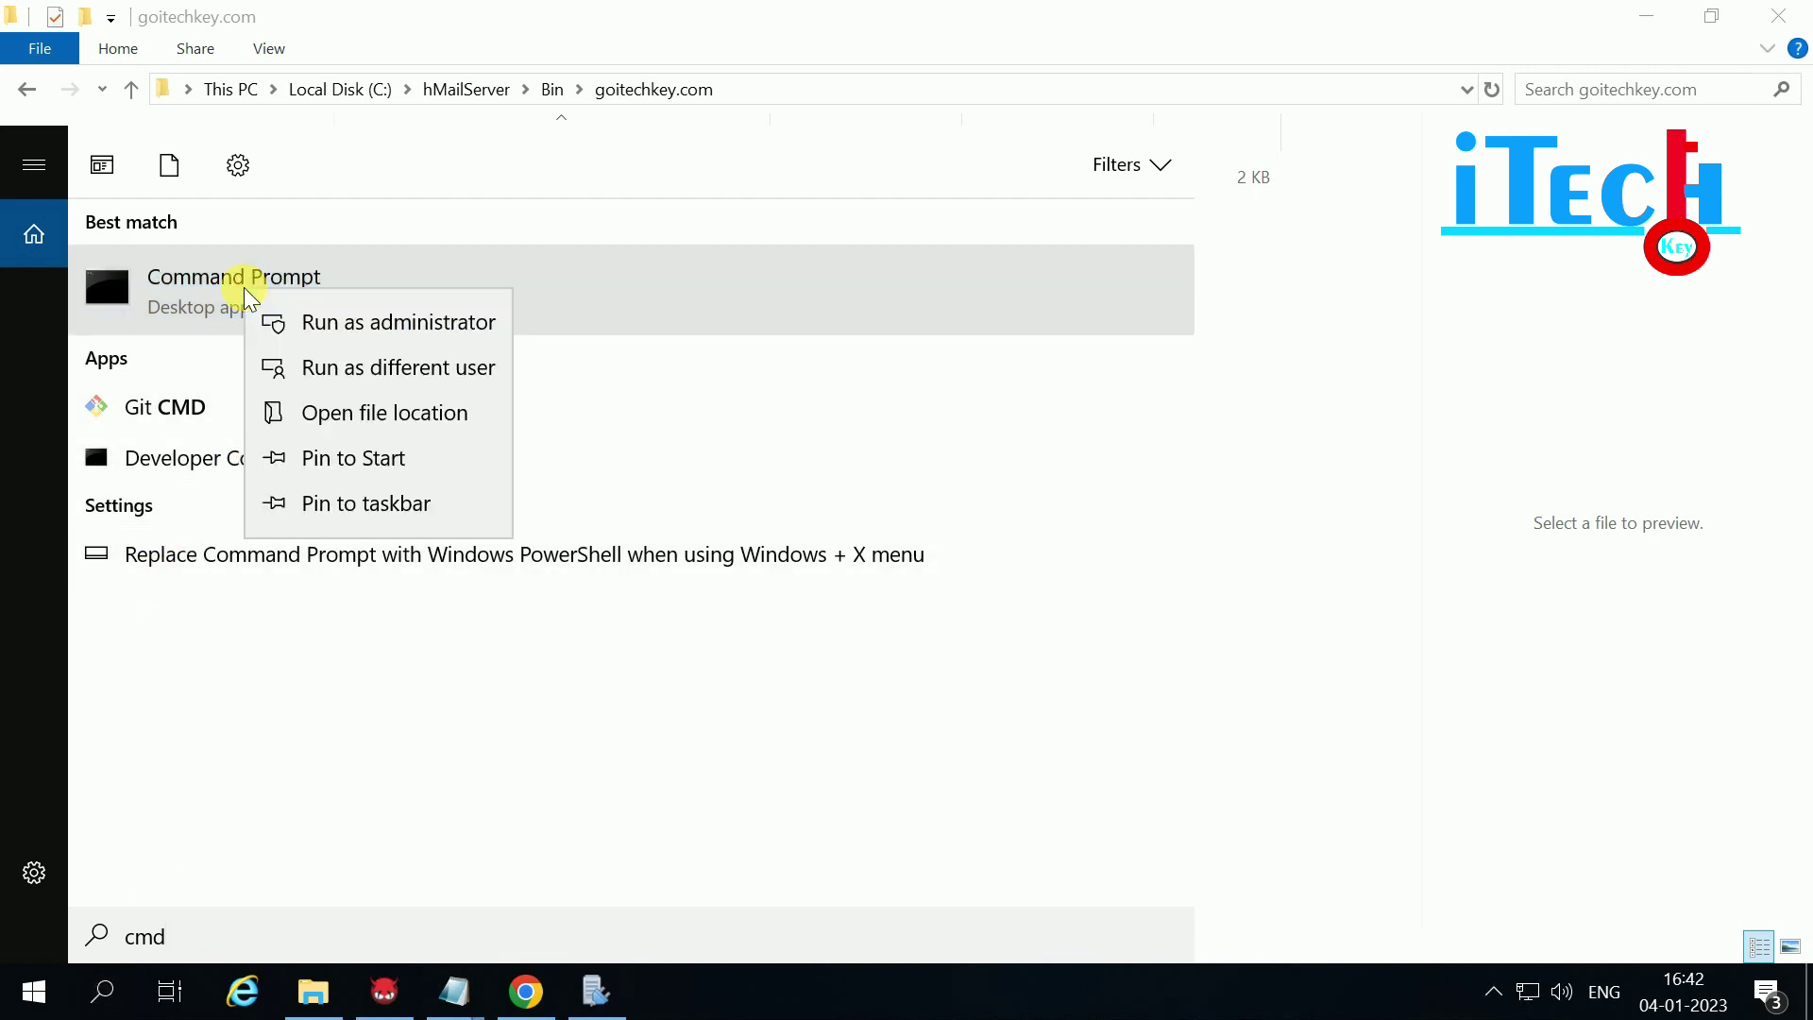
{"action": "left_click", "coordinate": [355, 326]}
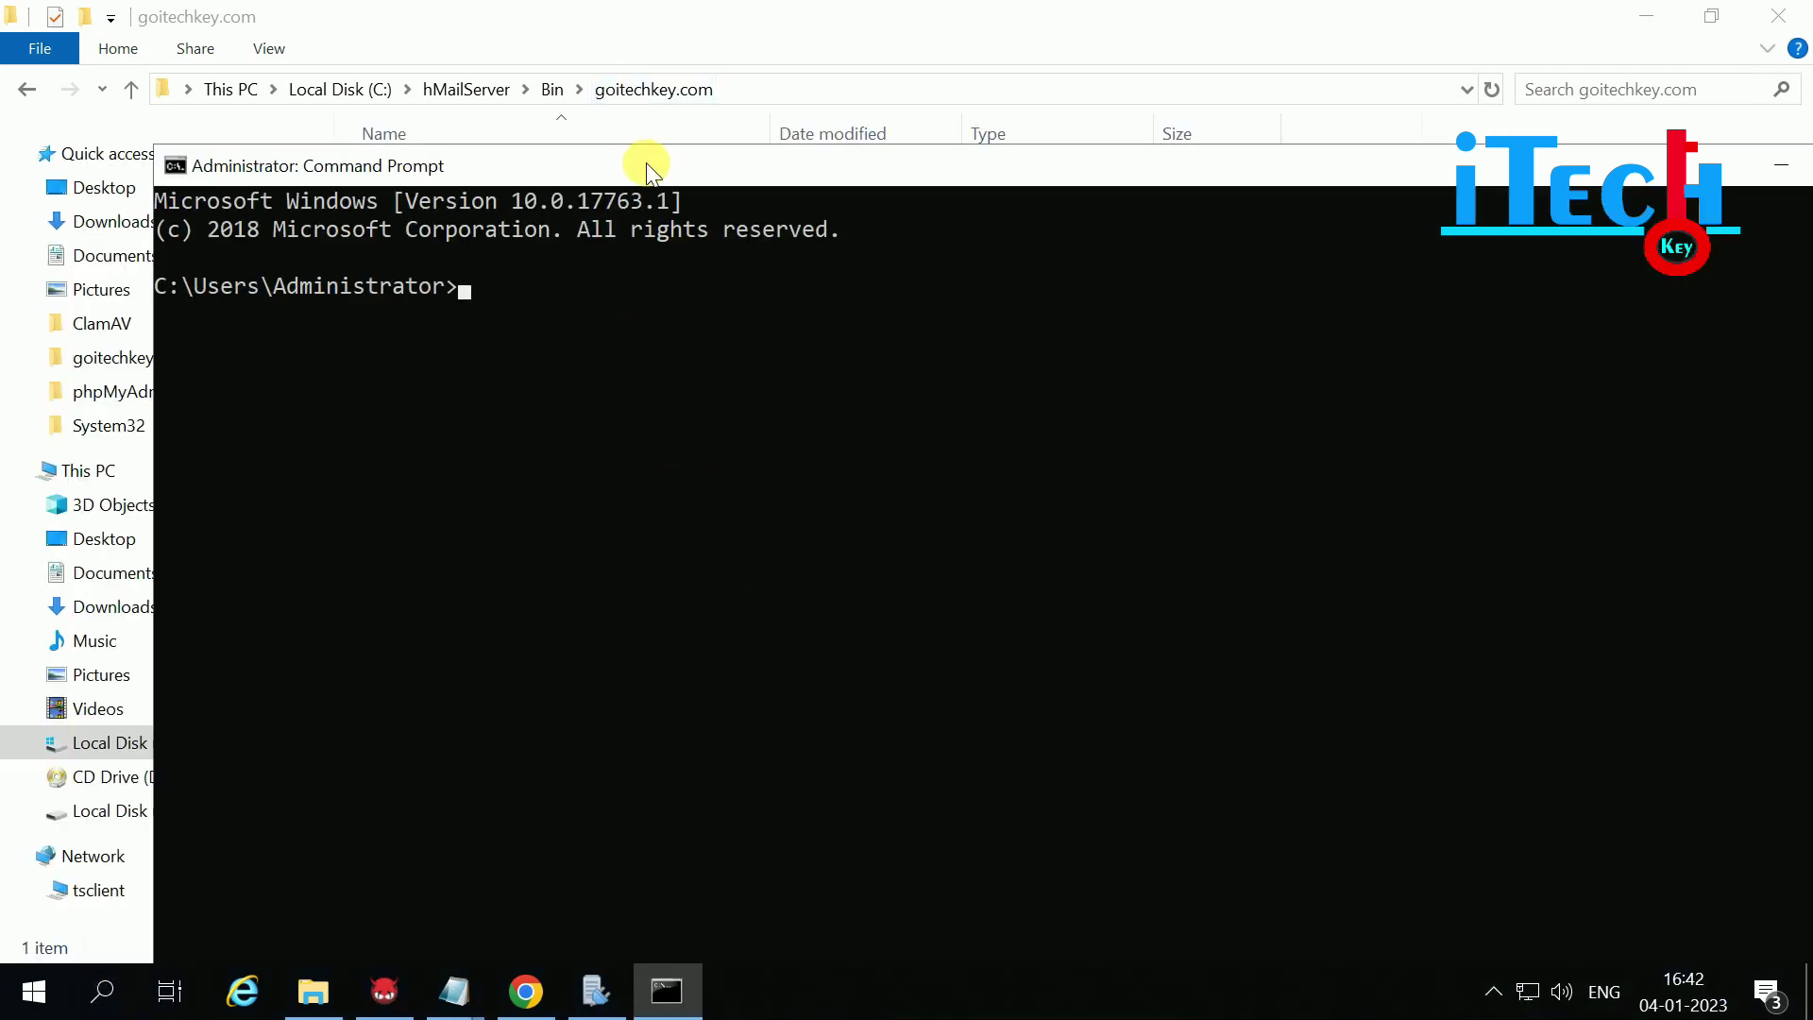
Step: Copy the goitechkey.com folder path from File Explorer and change Command Prompt's directory to C:\hMailServer\Bin\goitechkey.com
{"action": "left_click", "coordinate": [746, 85]}
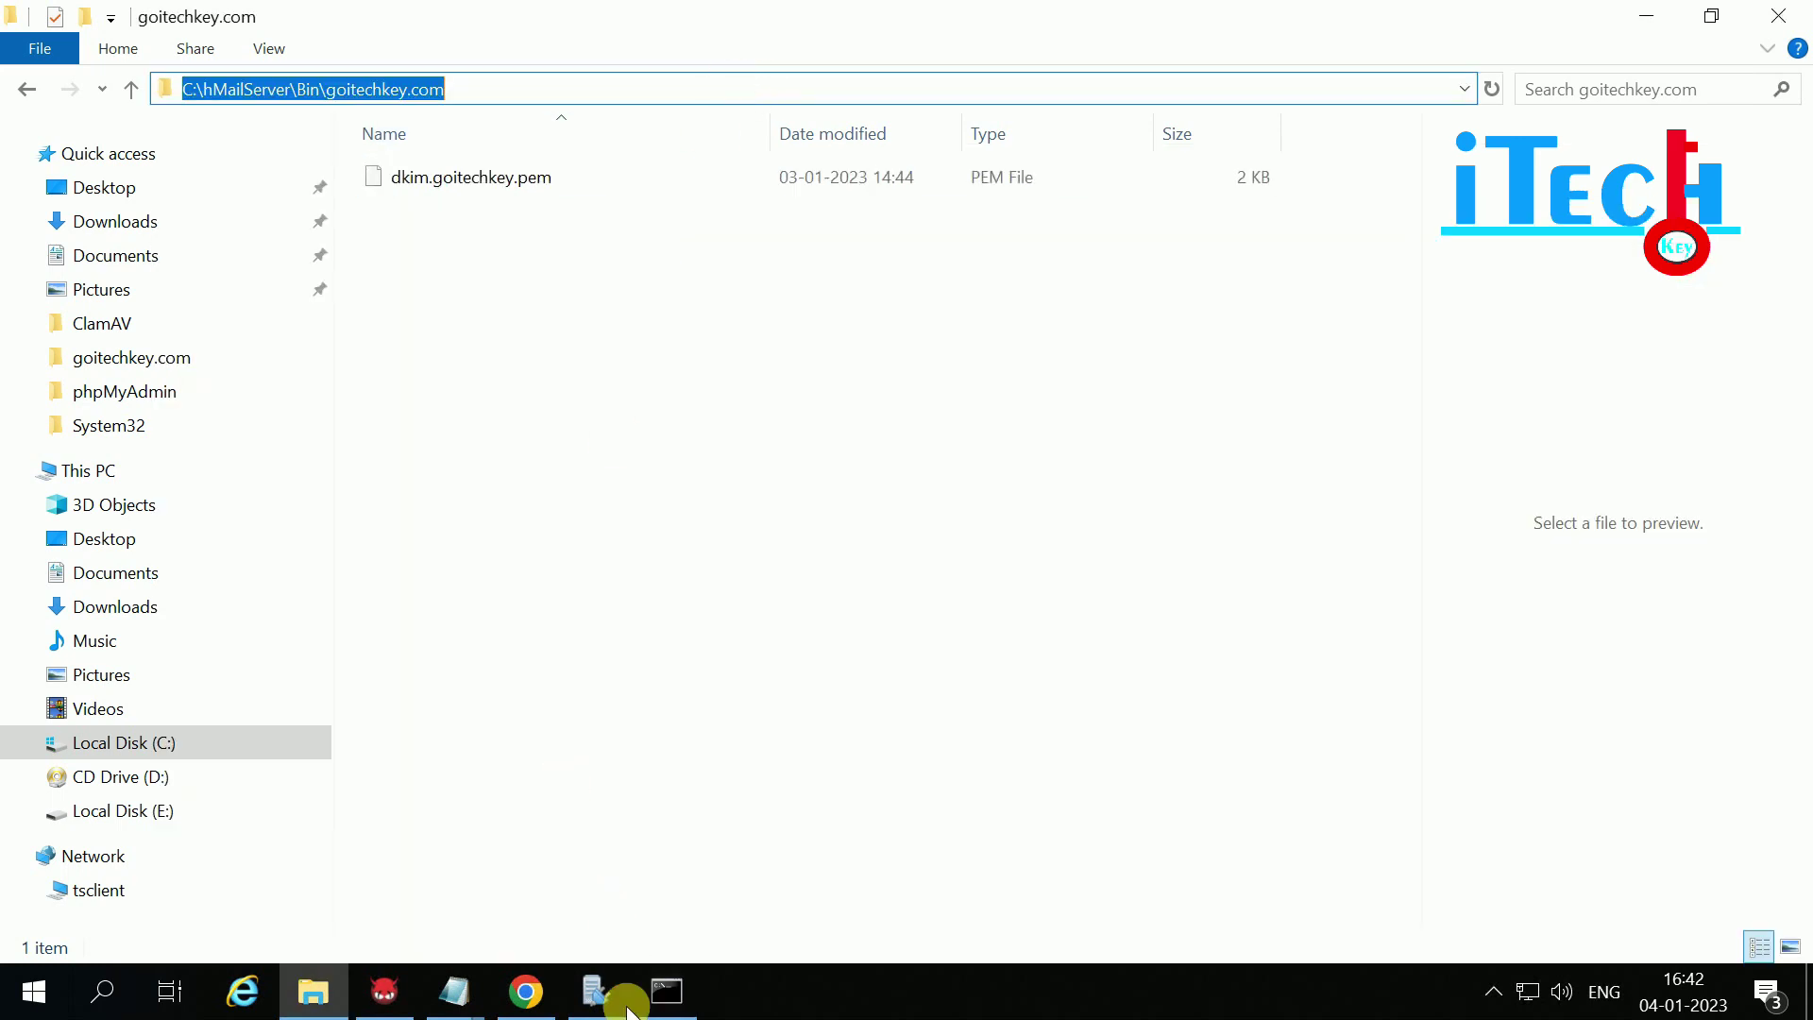
{"action": "left_click", "coordinate": [661, 991]}
{"action": "type", "text": "cd"}
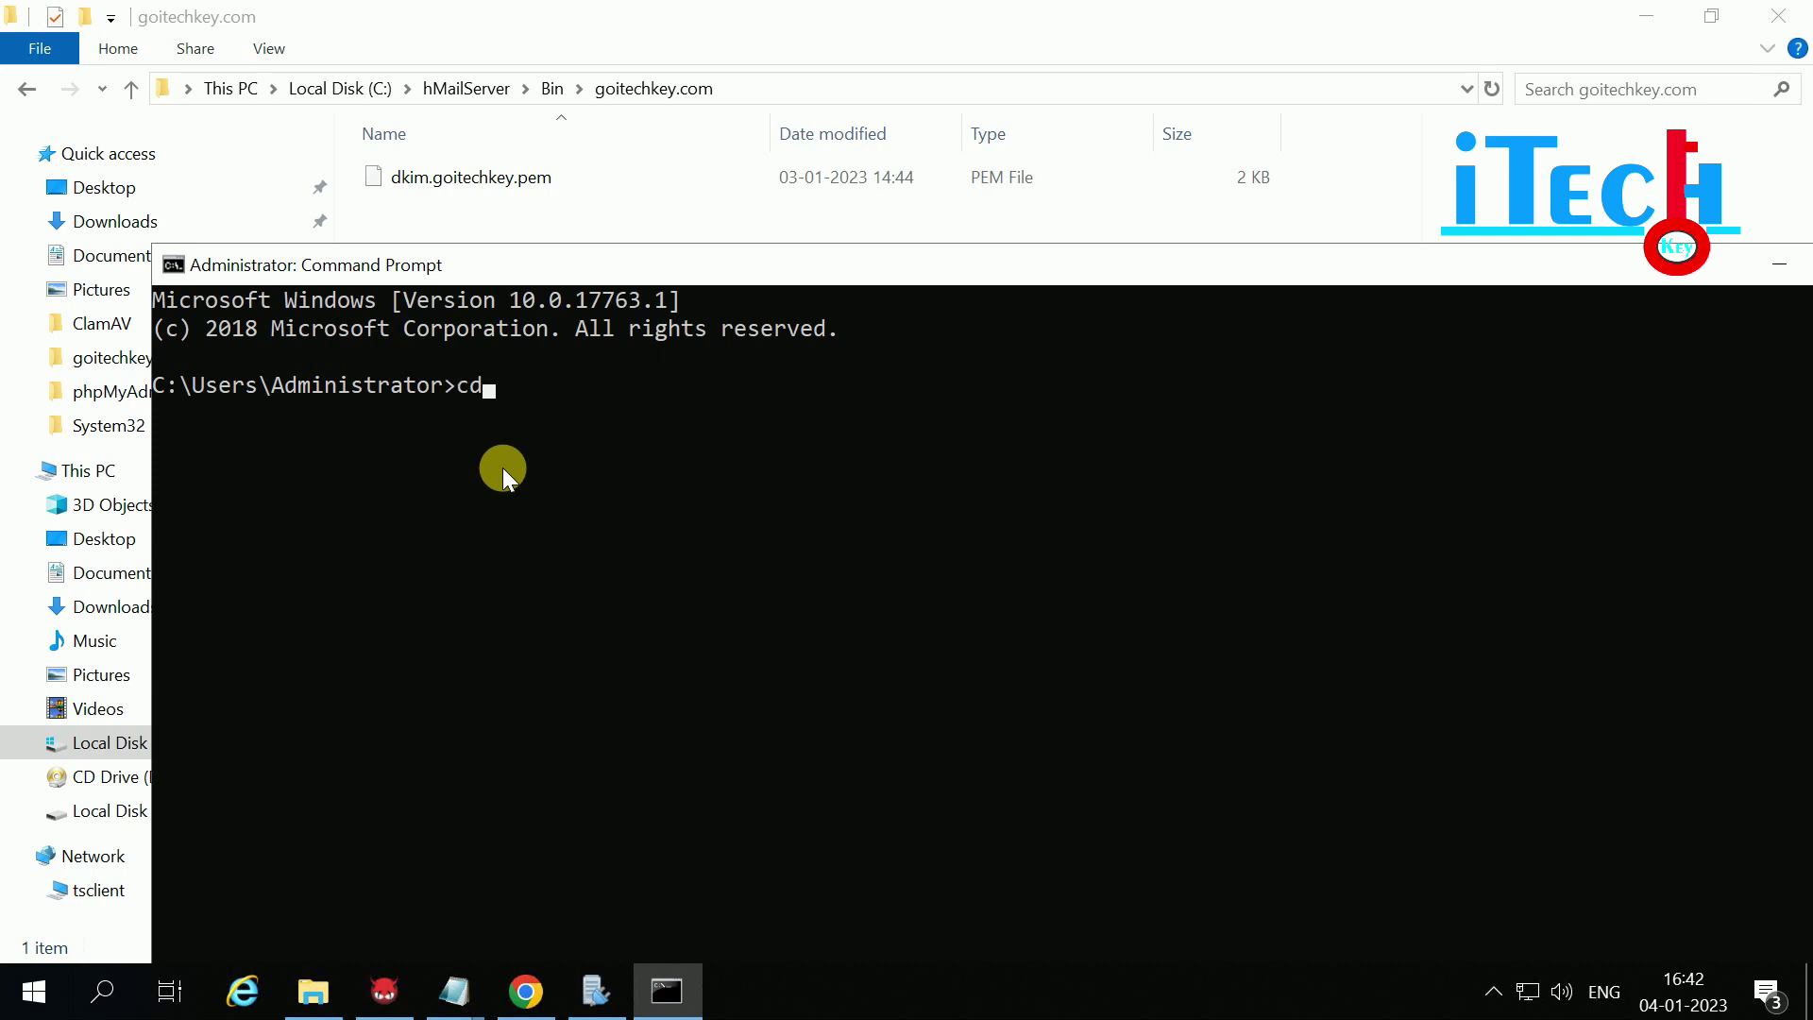
{"action": "left_click", "coordinate": [670, 427]}
{"action": "type", "text": "C:\\hMailServer\\Bin\\goitechkey.com"}
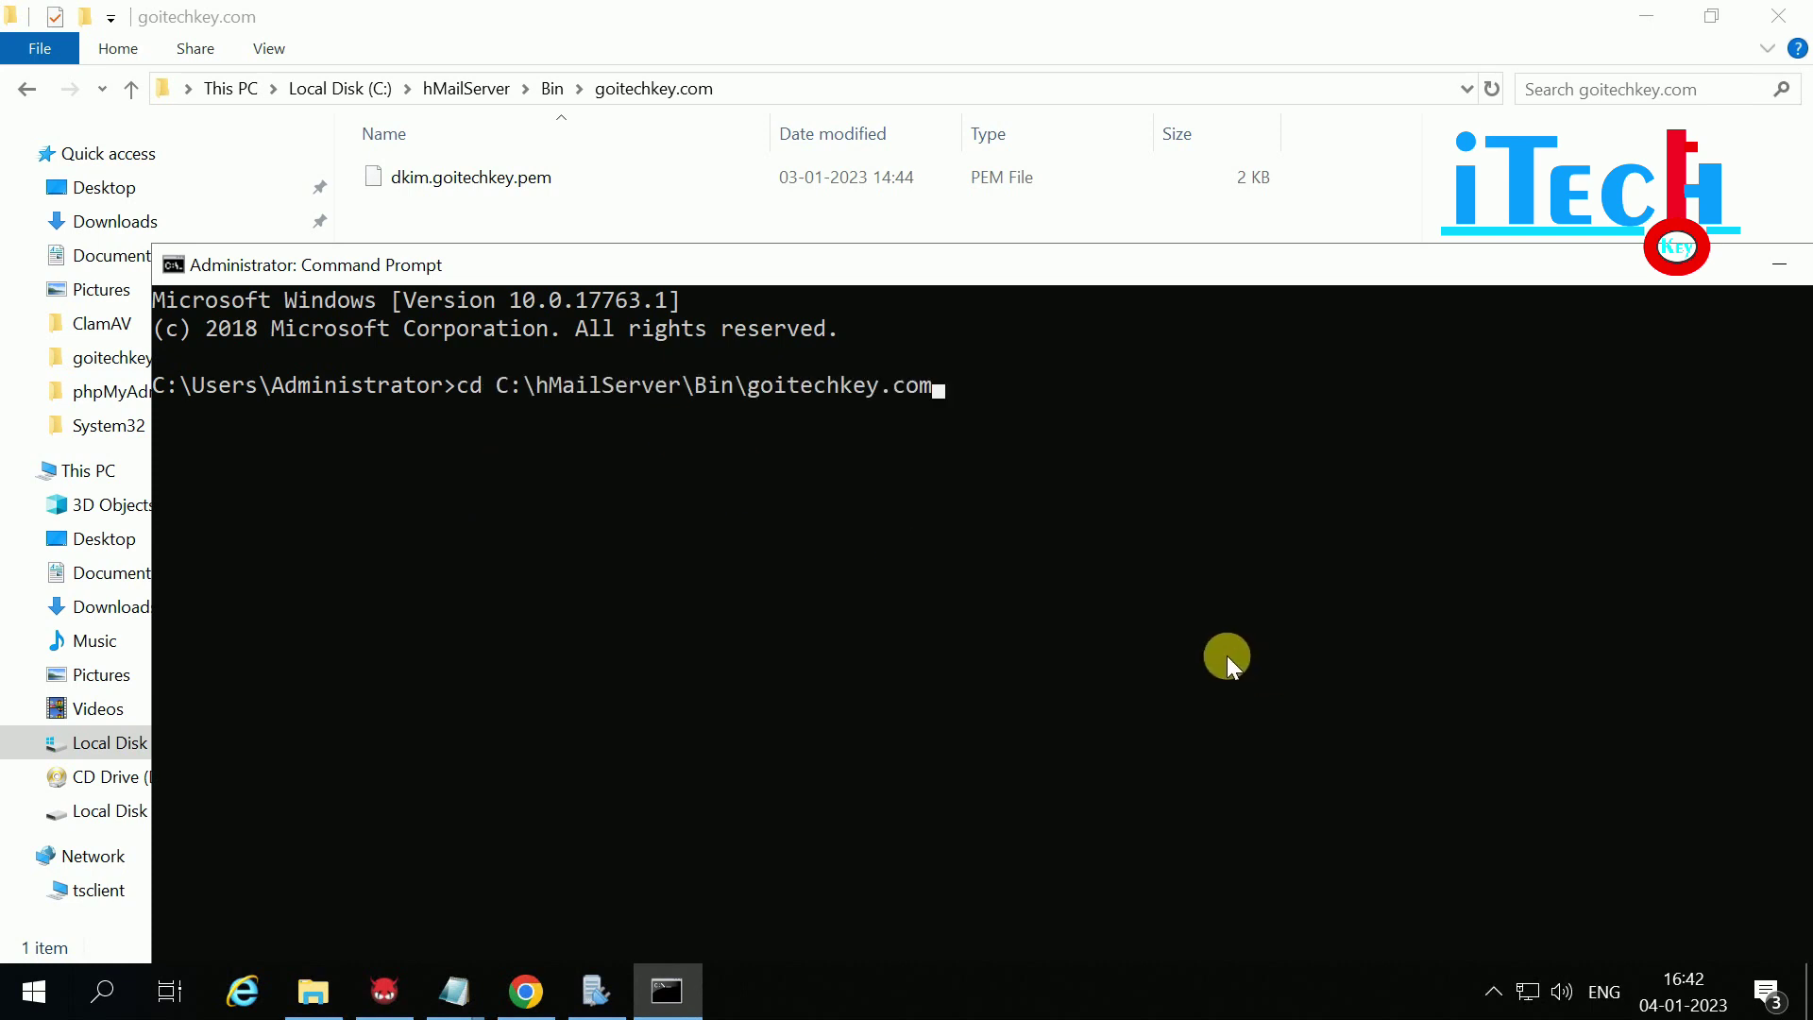
{"action": "key", "text": "Return"}
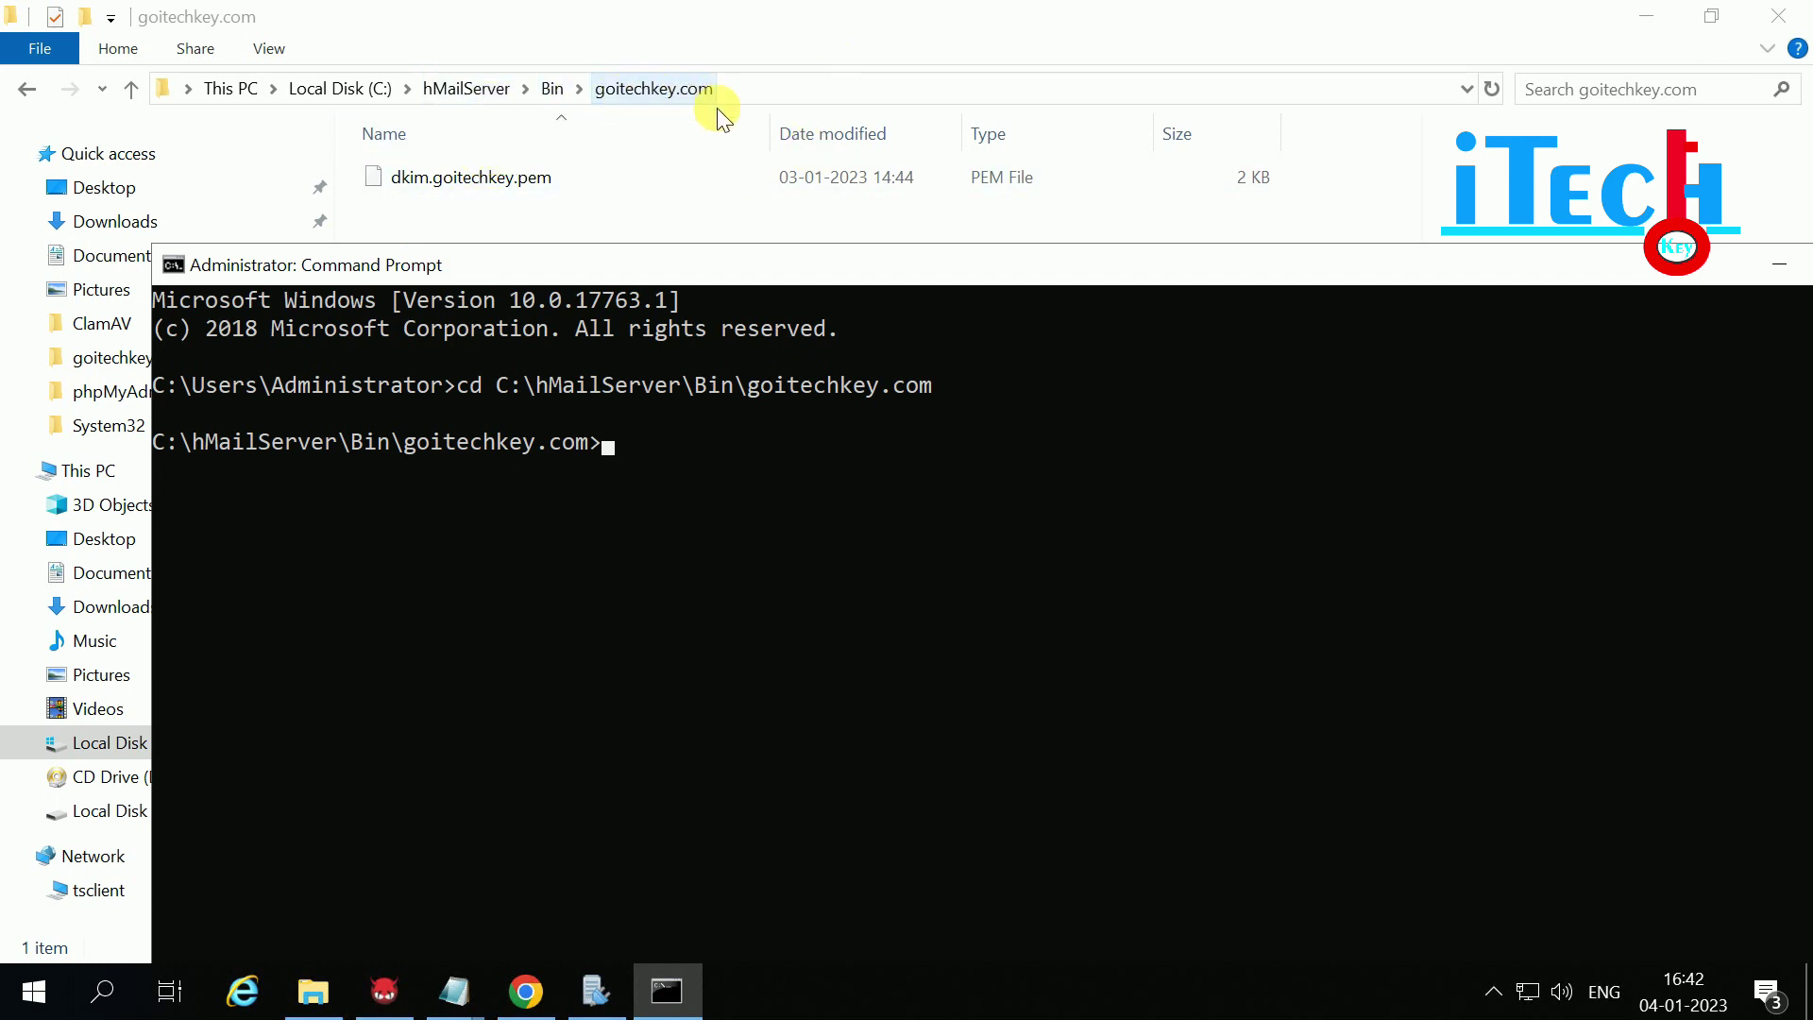
Step: Run the copied OpenSSL command in Command Prompt to generate Goitechkey_com.csr and Goitechkey_com.key with a 2048-bit RSA key
{"action": "left_click", "coordinate": [674, 476]}
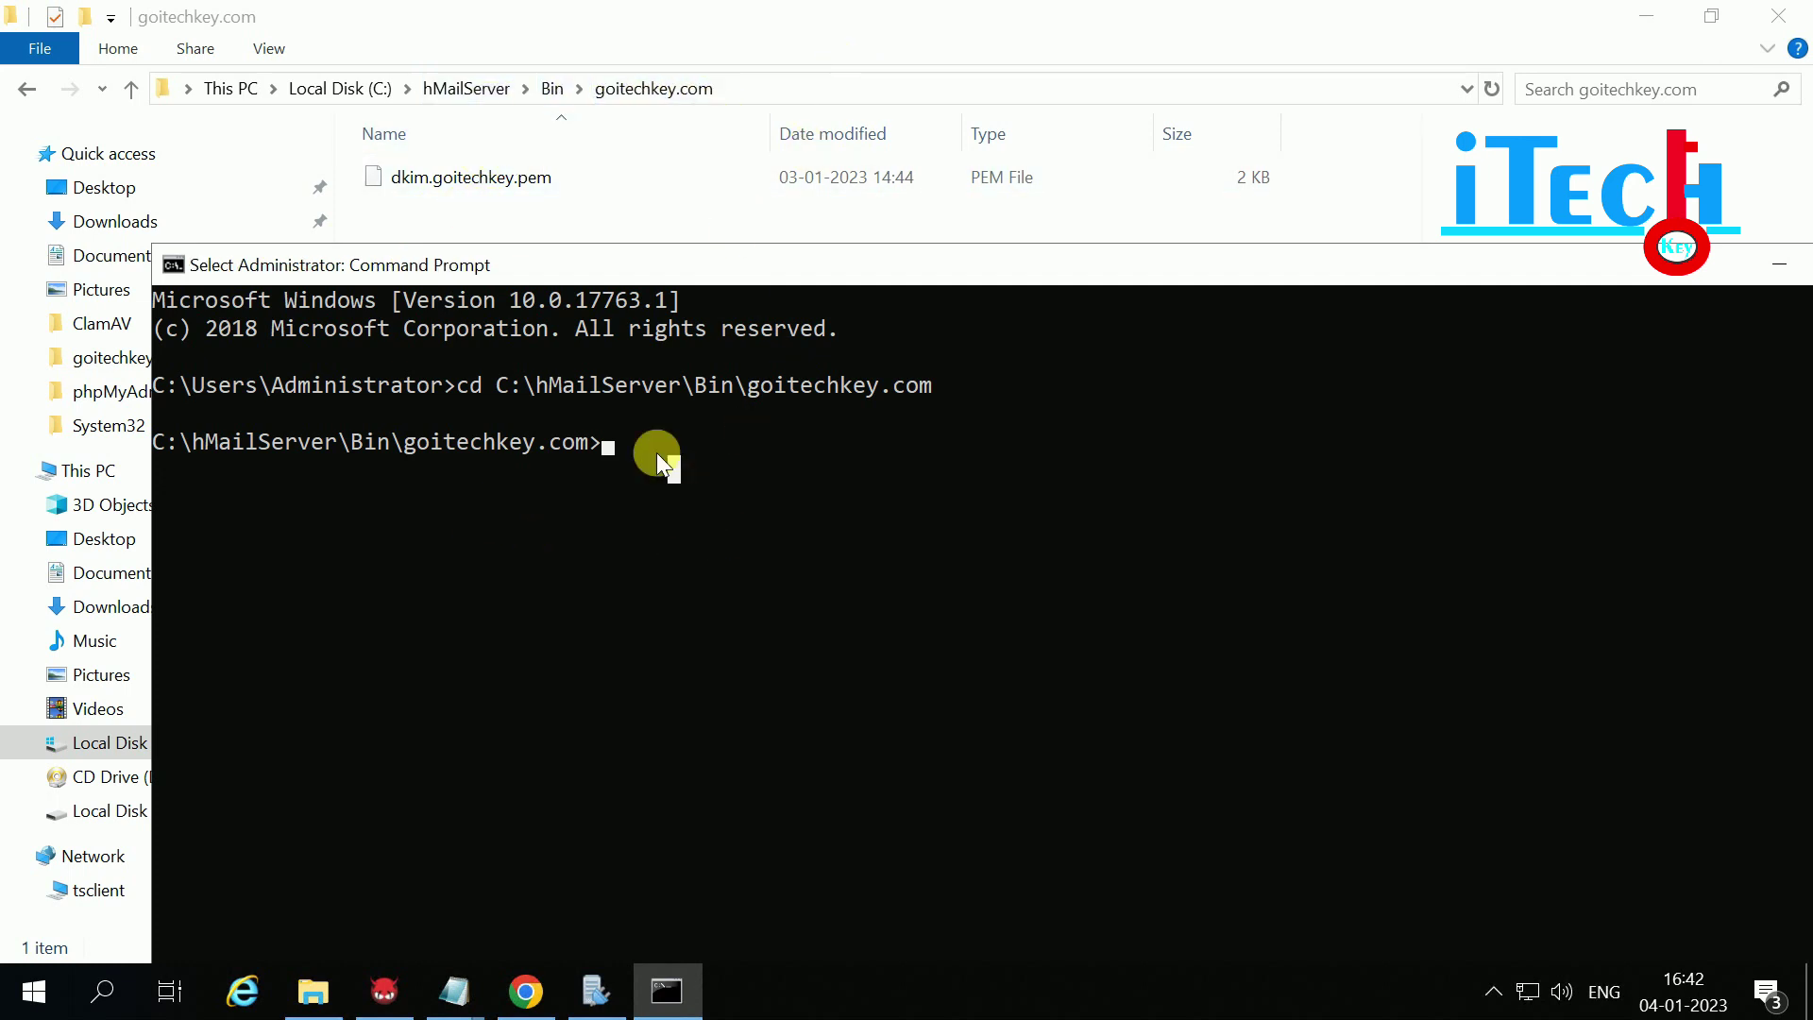
{"action": "key", "text": "alt+Tab"}
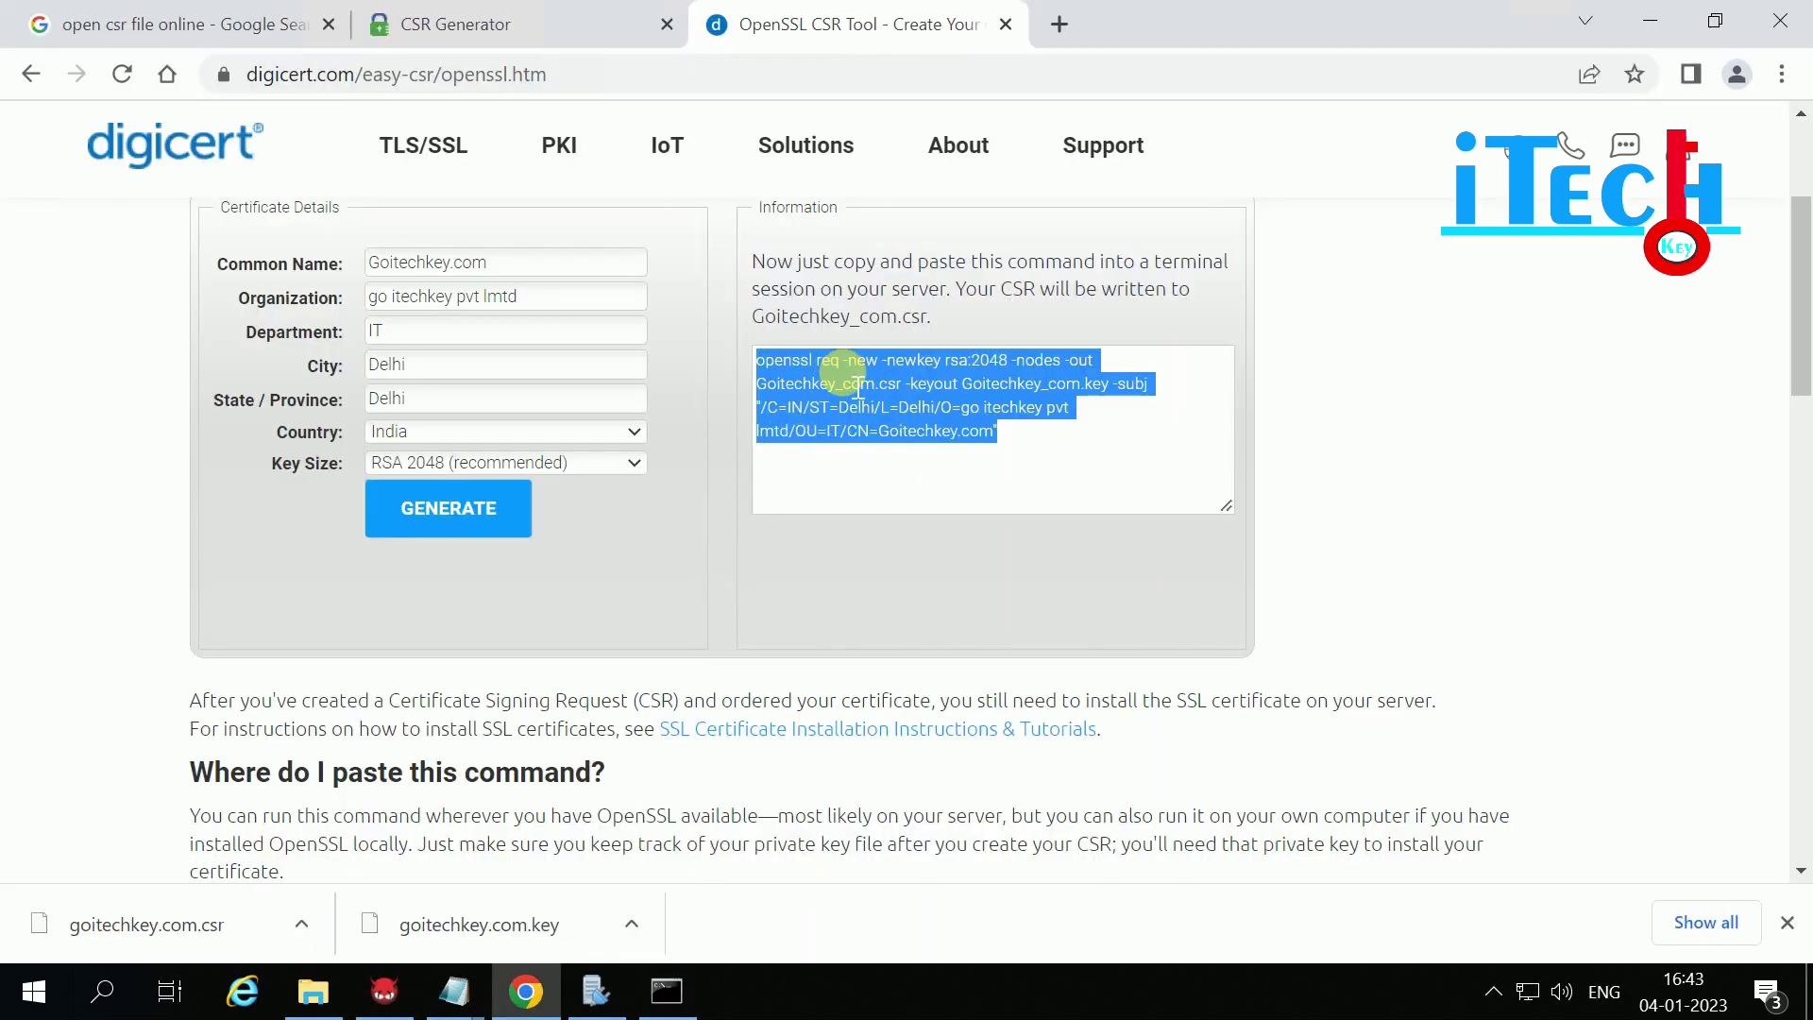
{"action": "left_click", "coordinate": [664, 988]}
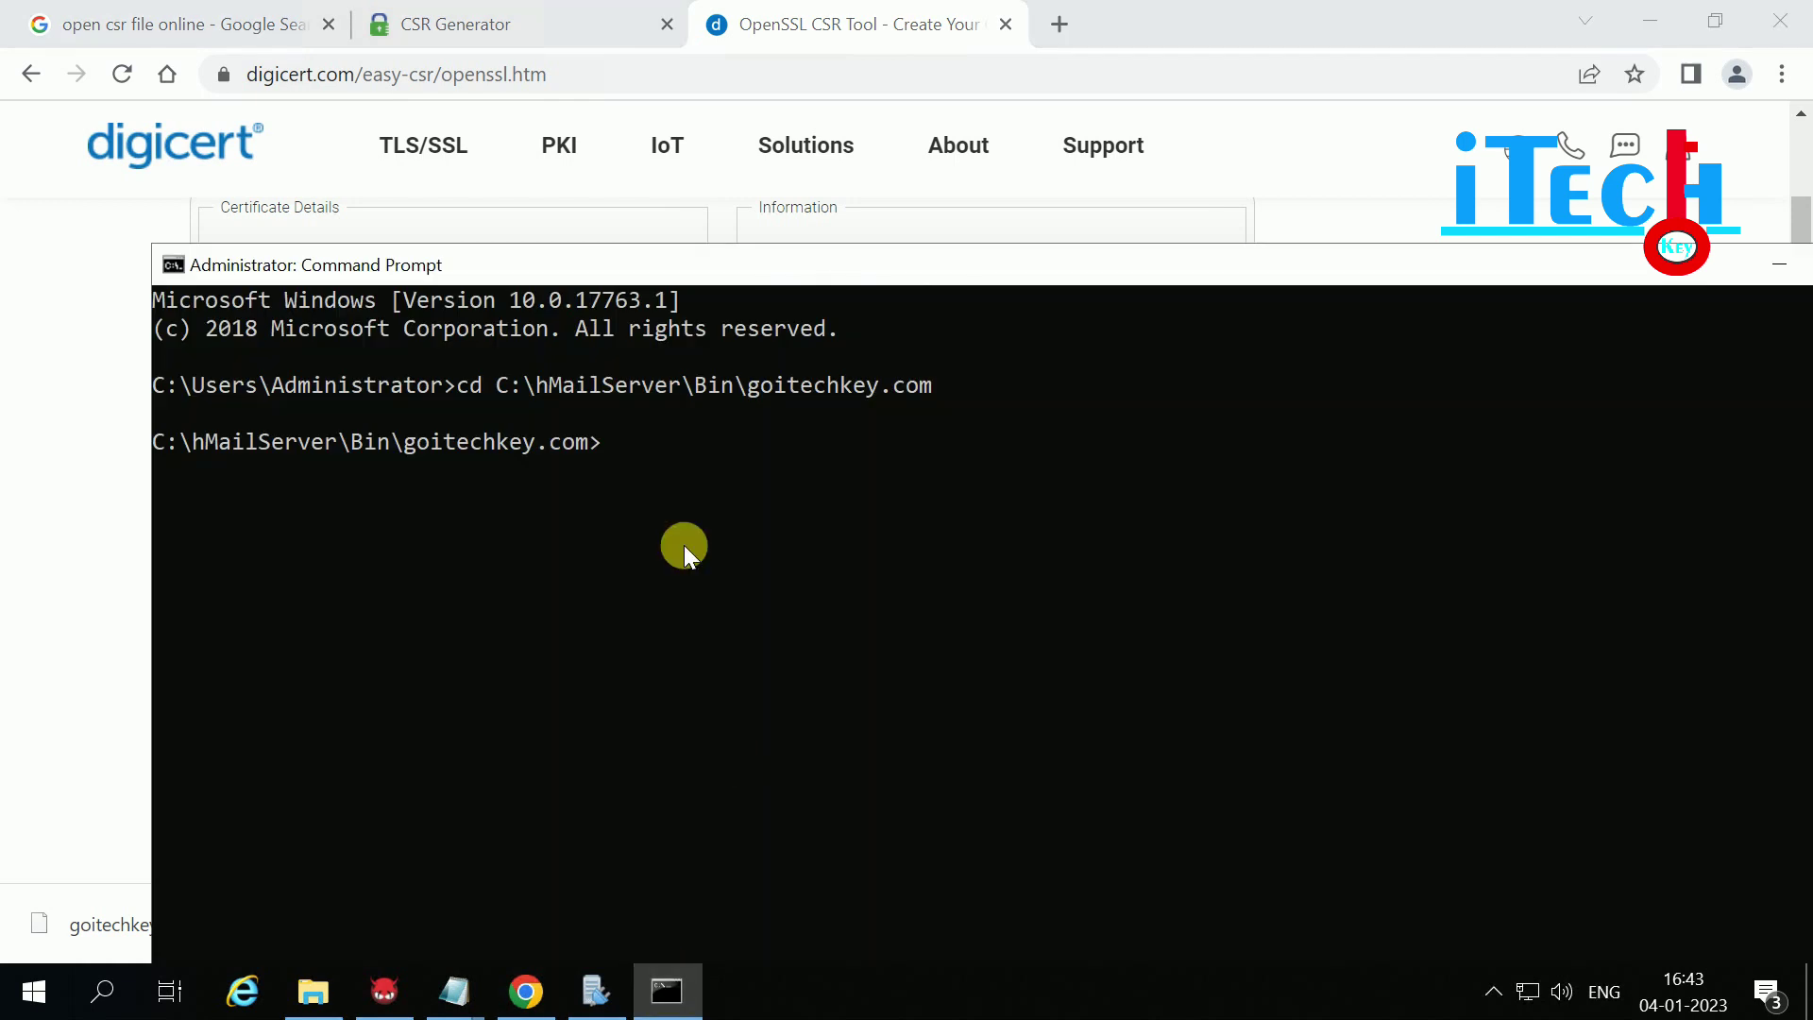
{"action": "right_click", "coordinate": [680, 462]}
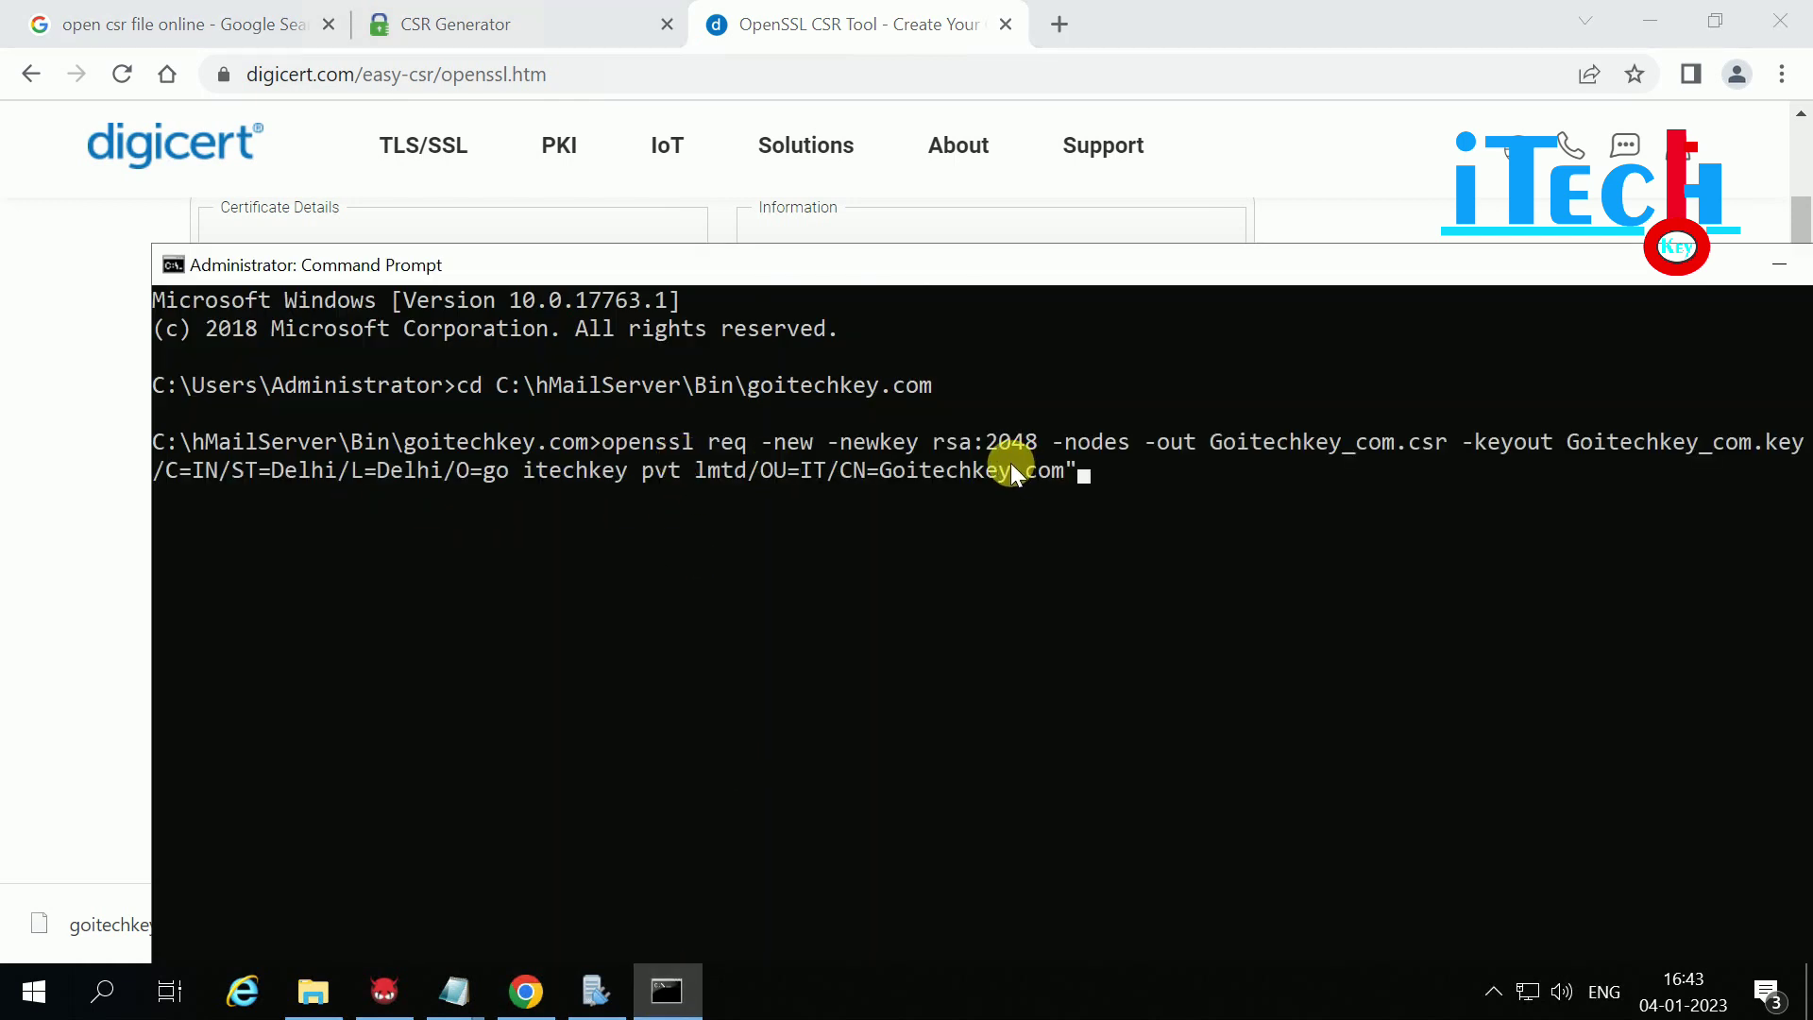
{"action": "key", "text": "Return"}
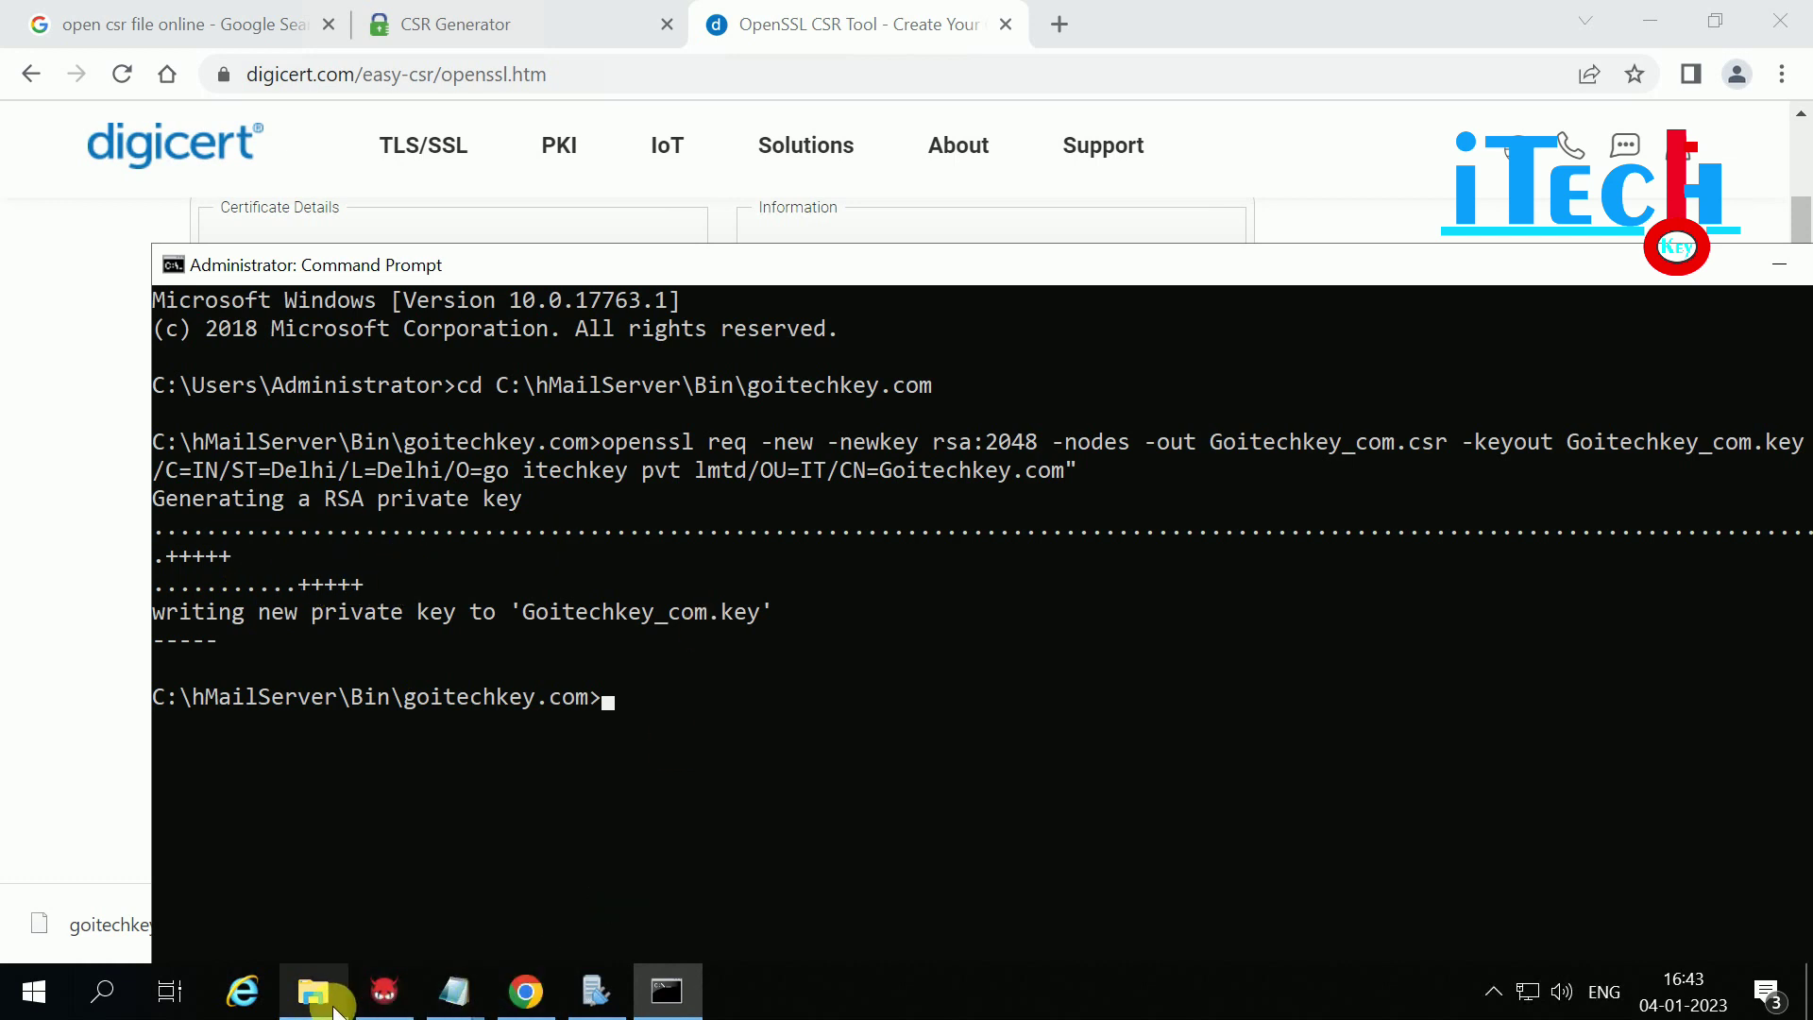
Step: List the current directory with dir and check the generated files in File Explorer
{"action": "type", "text": "d"}
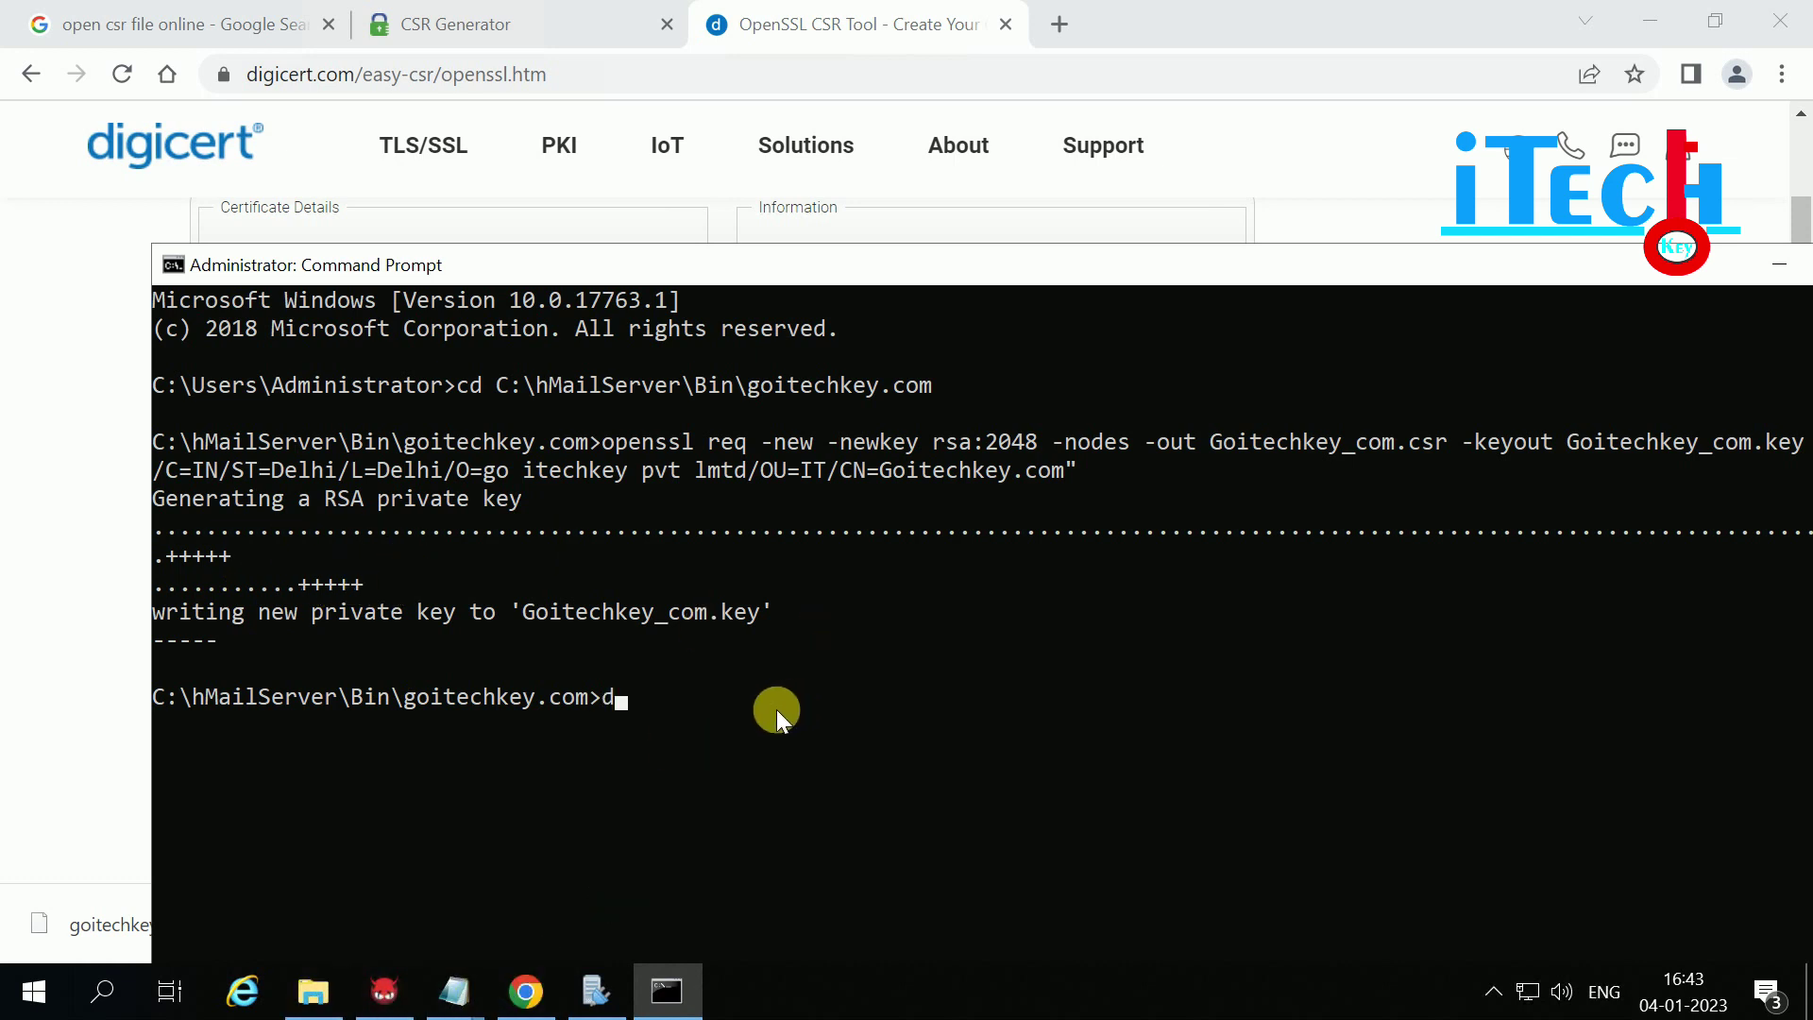
{"action": "type", "text": "ir"}
{"action": "key", "text": "Return"}
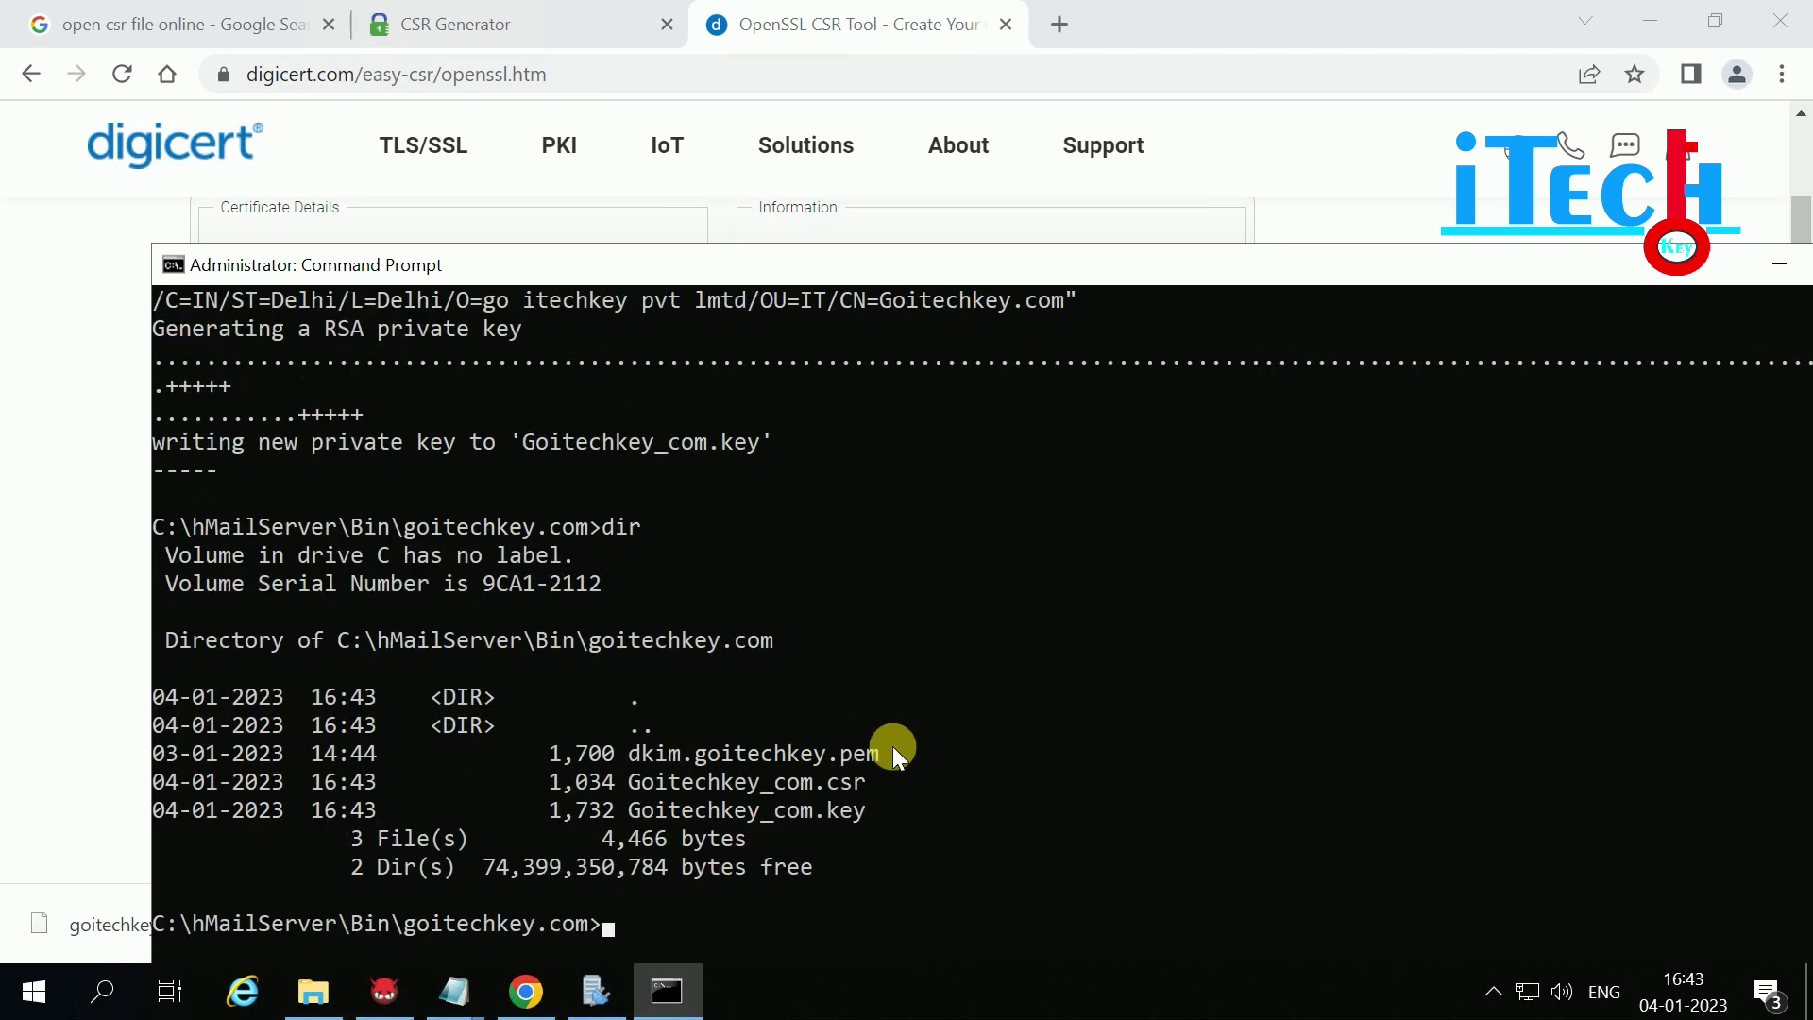
{"action": "left_click", "coordinate": [312, 991]}
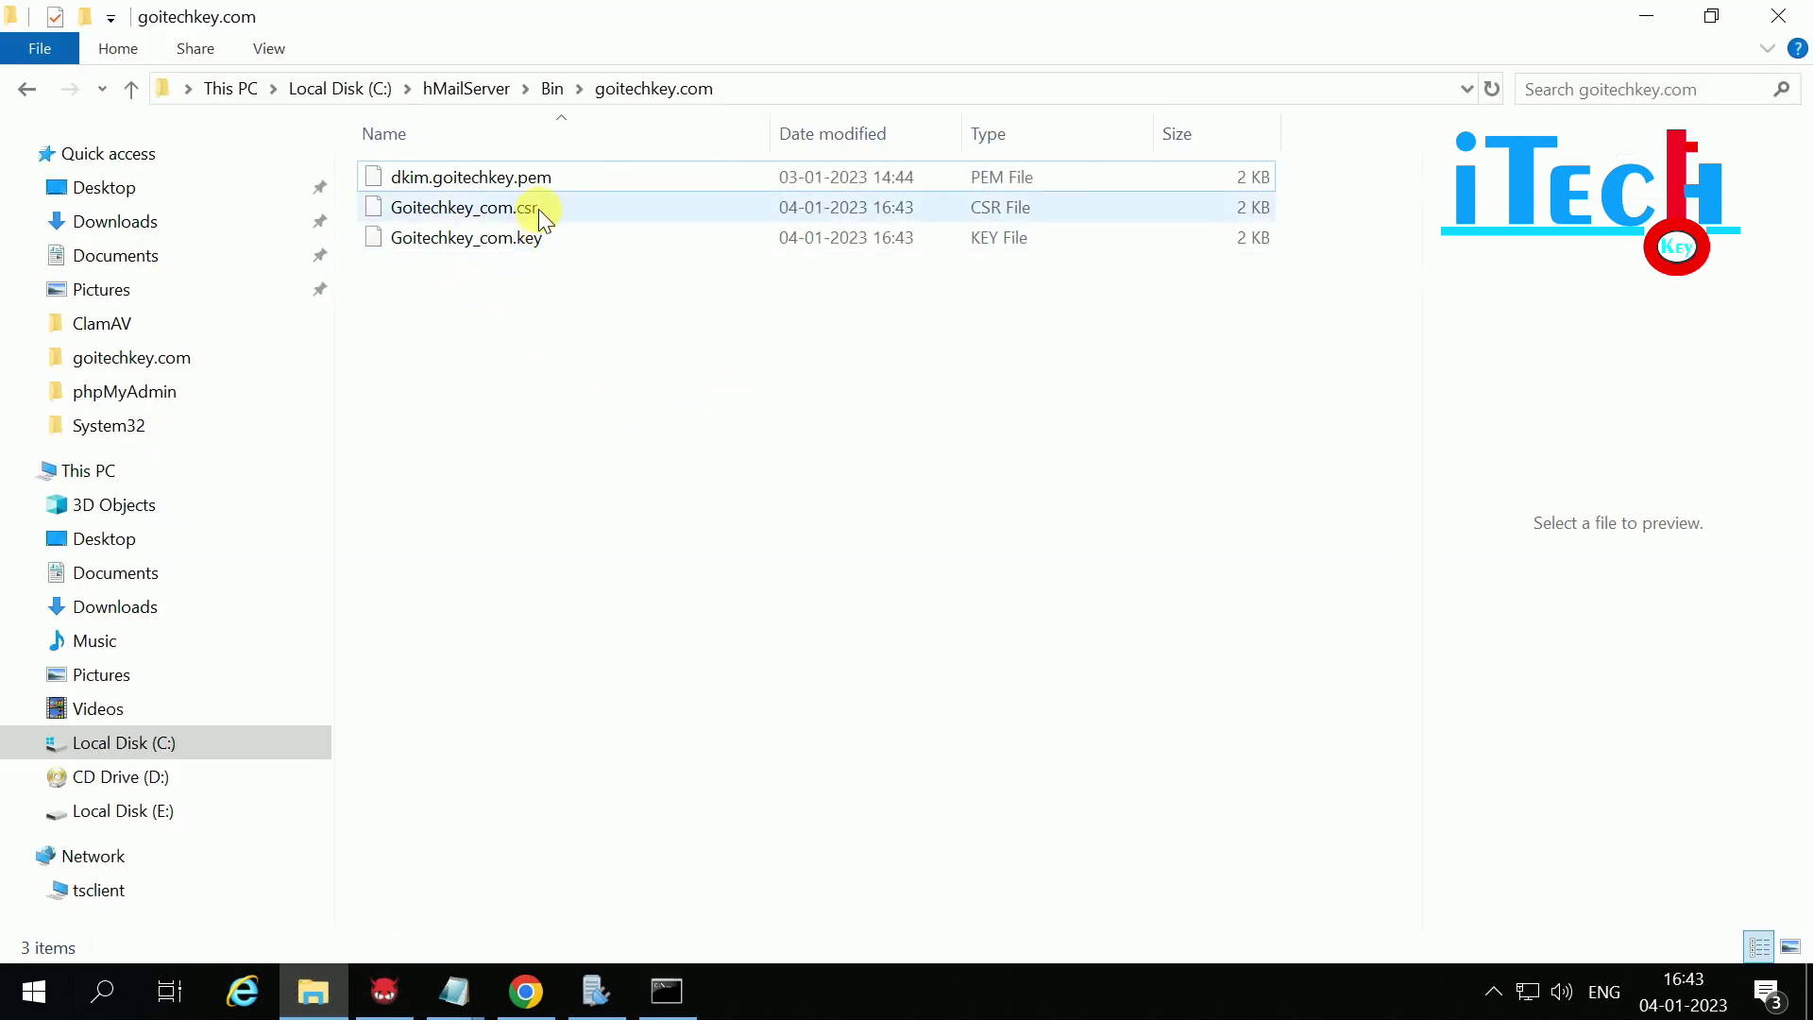
Step: In hMailServer Administrator, add a new SSL certificate named goitechkey1
{"action": "left_click", "coordinate": [596, 1003]}
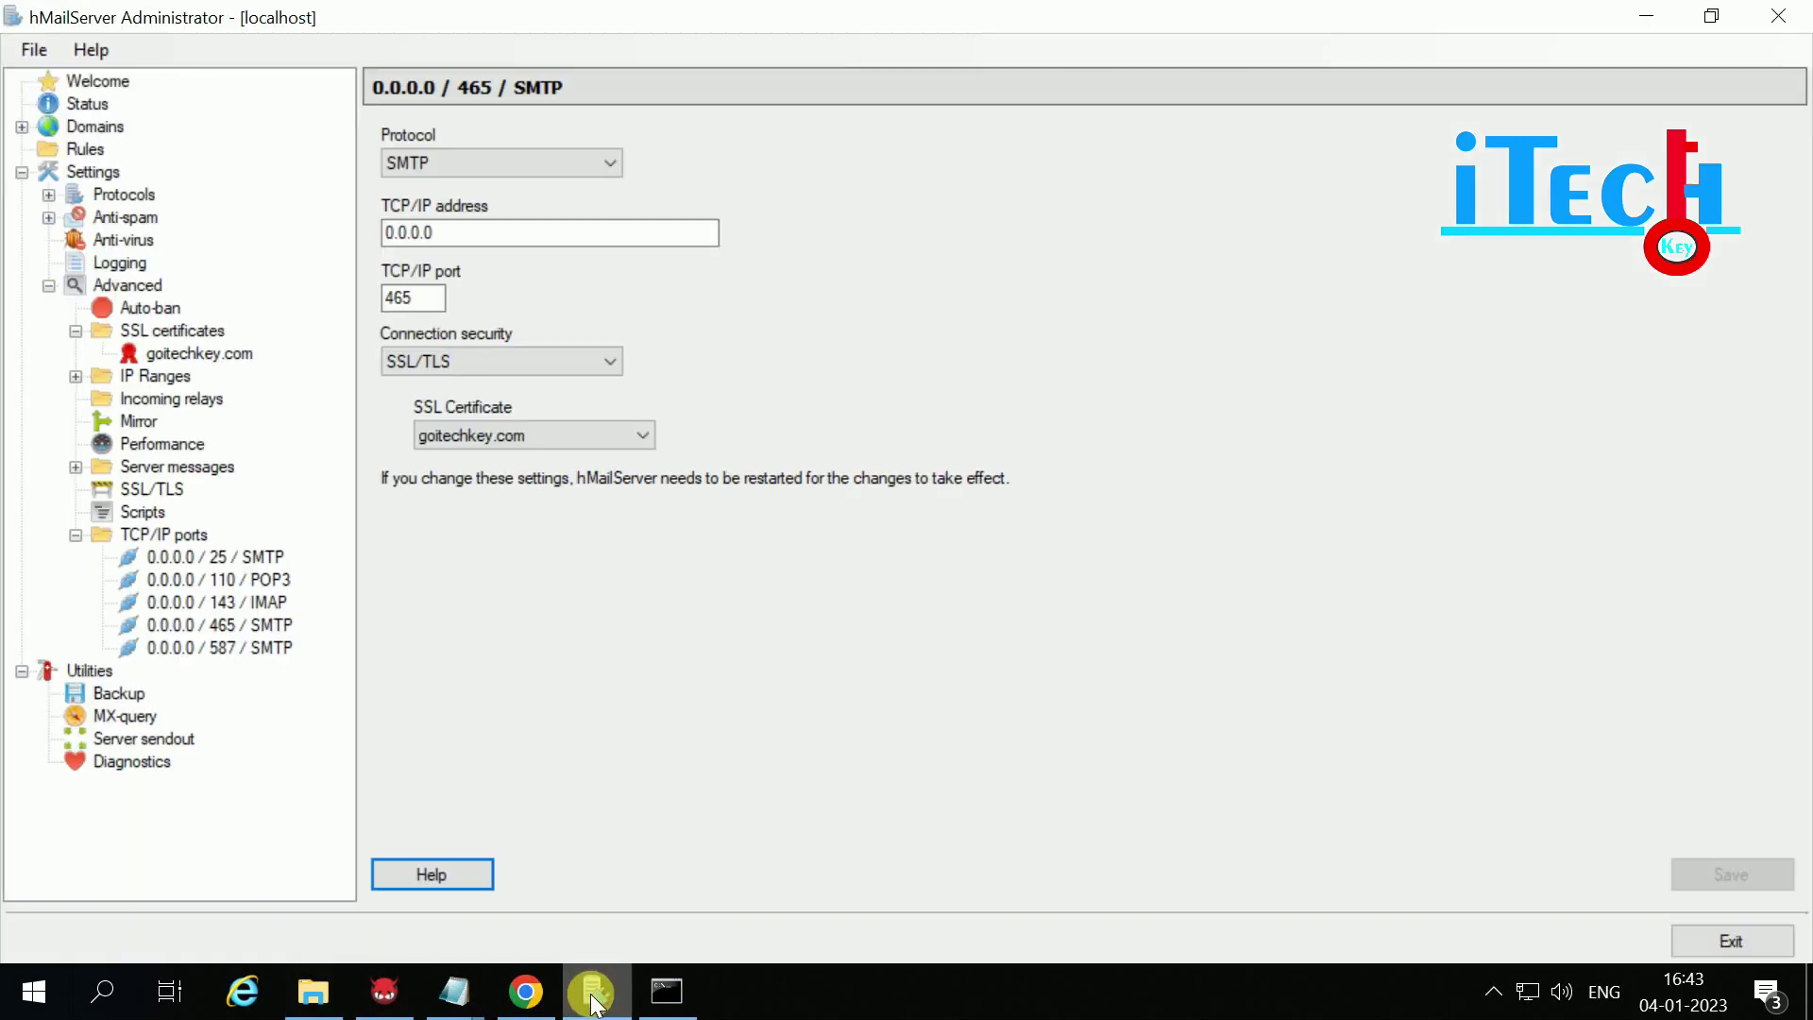
{"action": "left_click", "coordinate": [156, 330]}
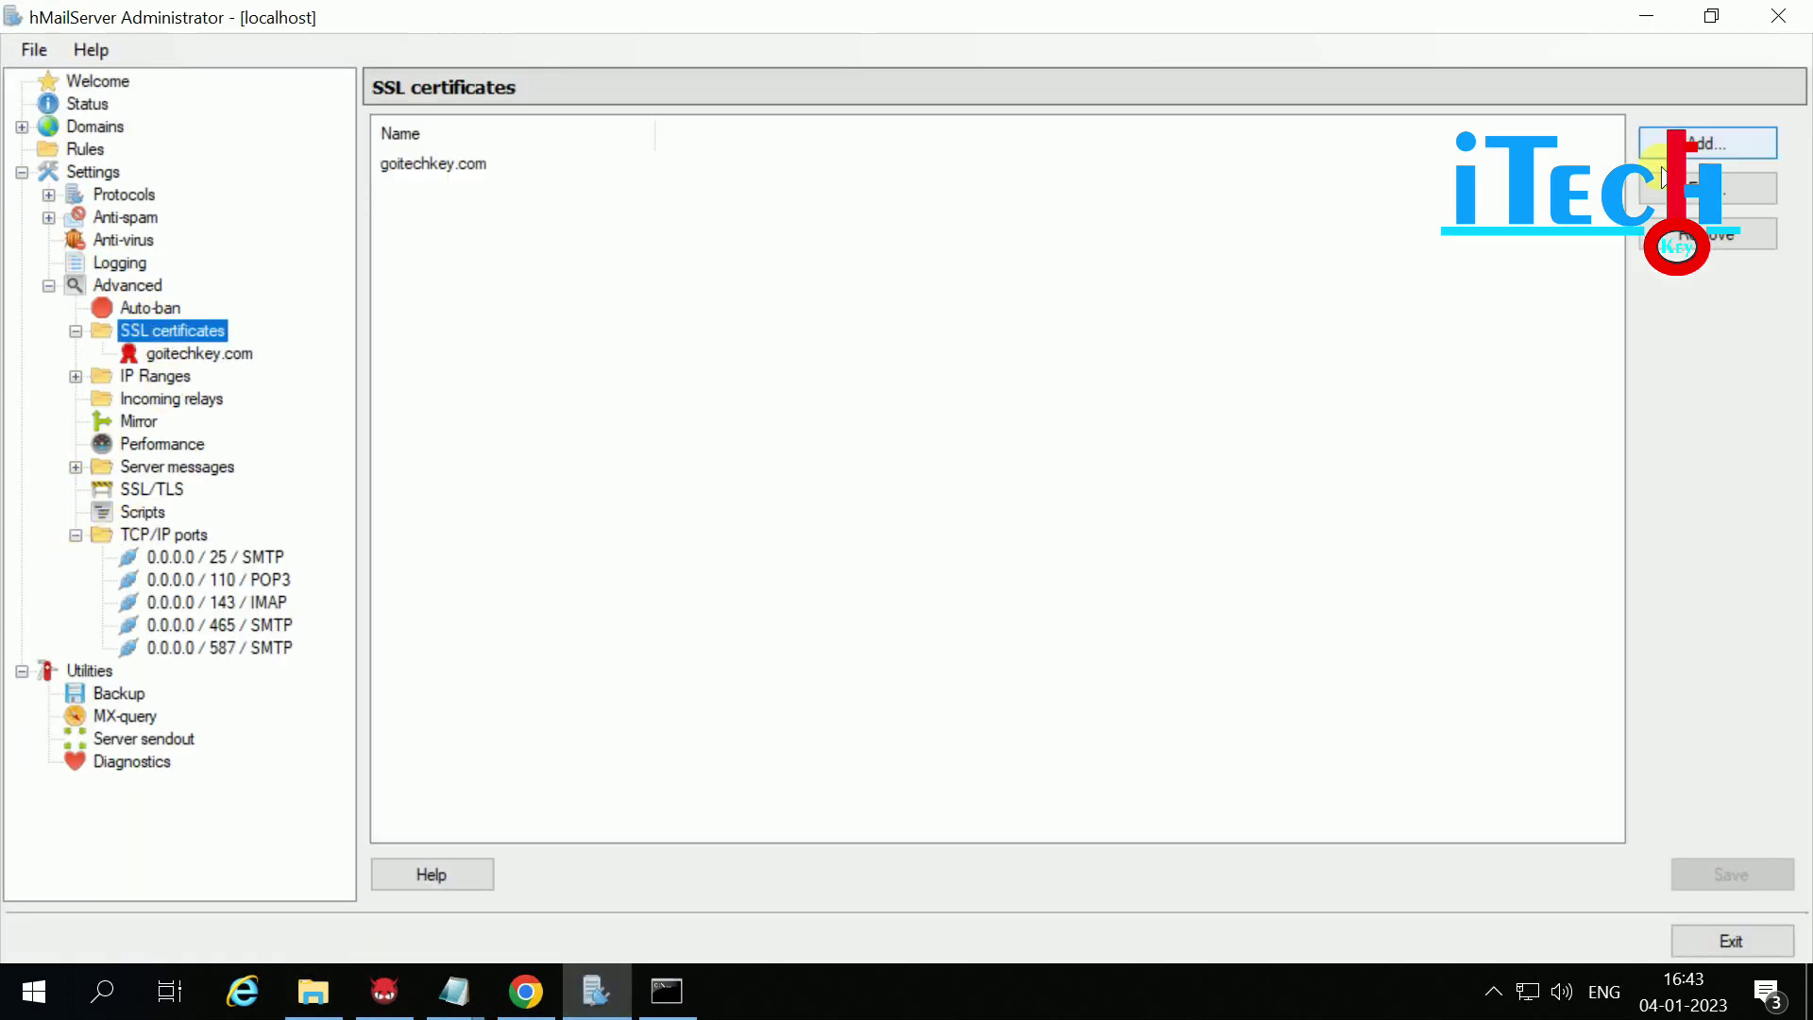
{"action": "left_click", "coordinate": [1718, 144]}
{"action": "left_click", "coordinate": [468, 165]}
{"action": "type", "text": "goitech"}
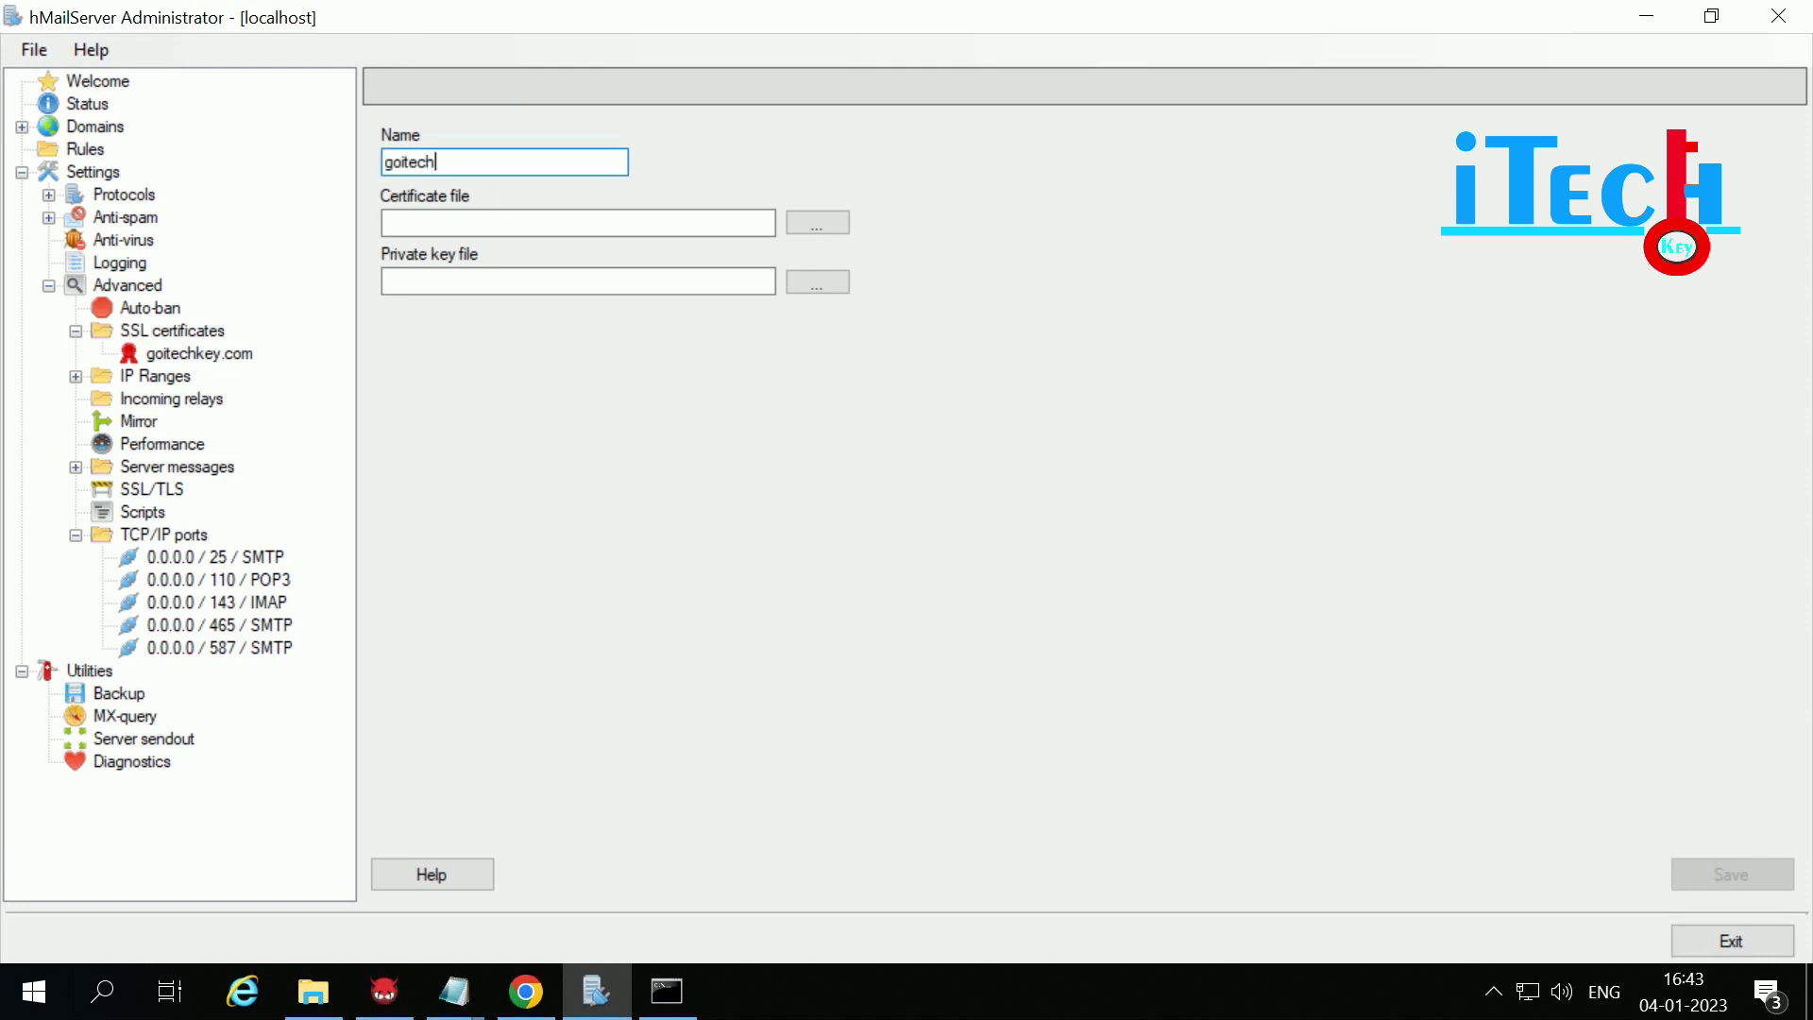
{"action": "type", "text": "key"}
{"action": "type", "text": "1"}
Step: Assign Goitechkey_com.csr as the certificate file and Goitechkey_com.key as the private key file, and save the goitechkey1 certificate
{"action": "left_click", "coordinate": [829, 221]}
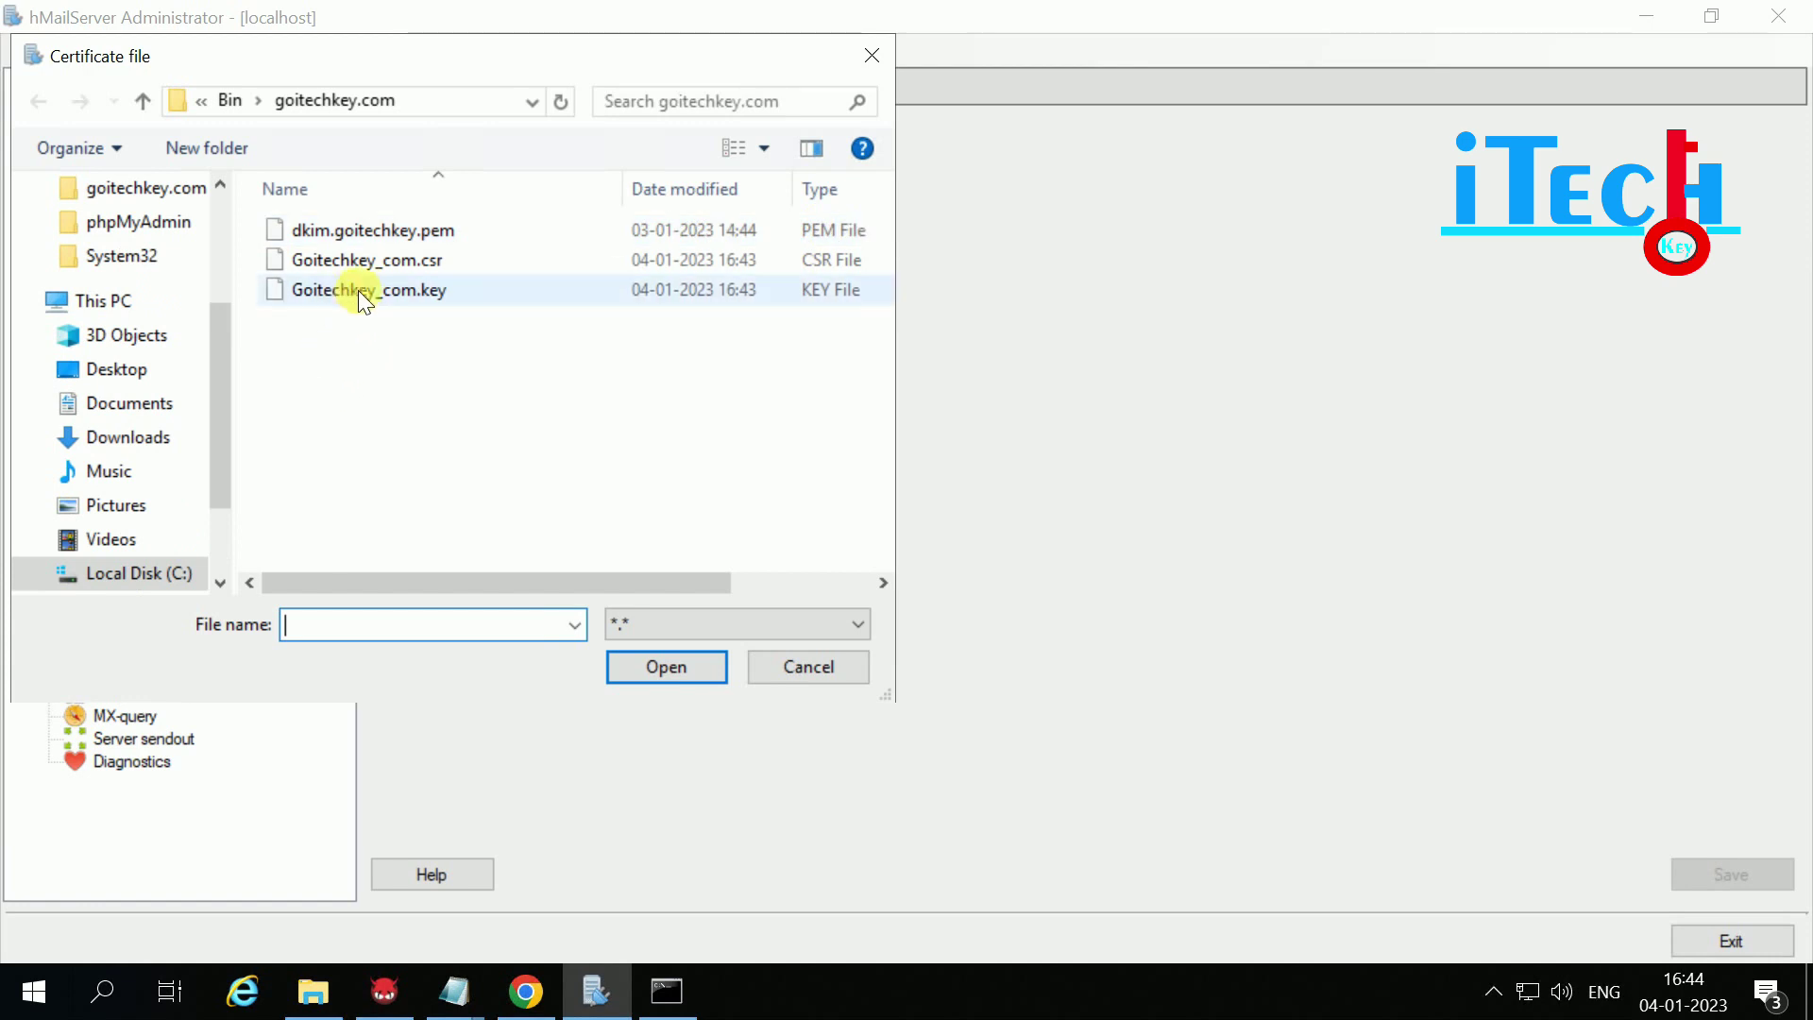
{"action": "left_click", "coordinate": [369, 260]}
{"action": "left_click", "coordinate": [688, 671]}
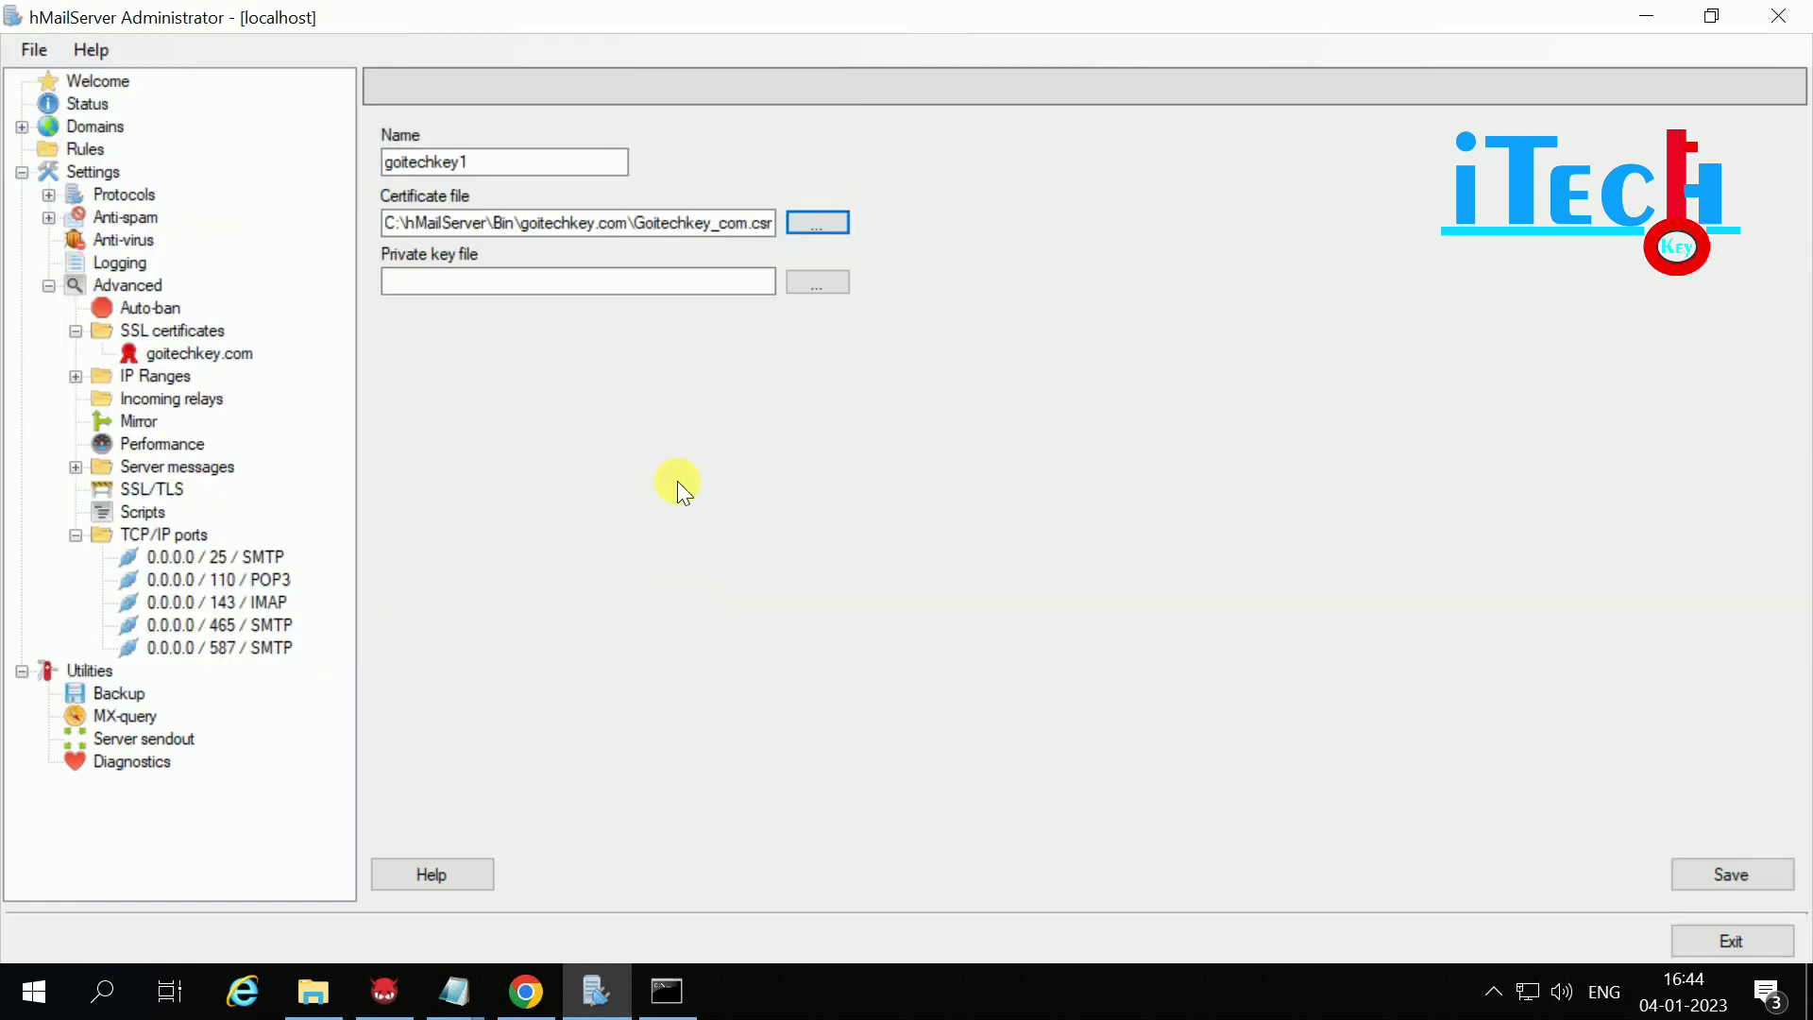
{"action": "left_click", "coordinate": [809, 281]}
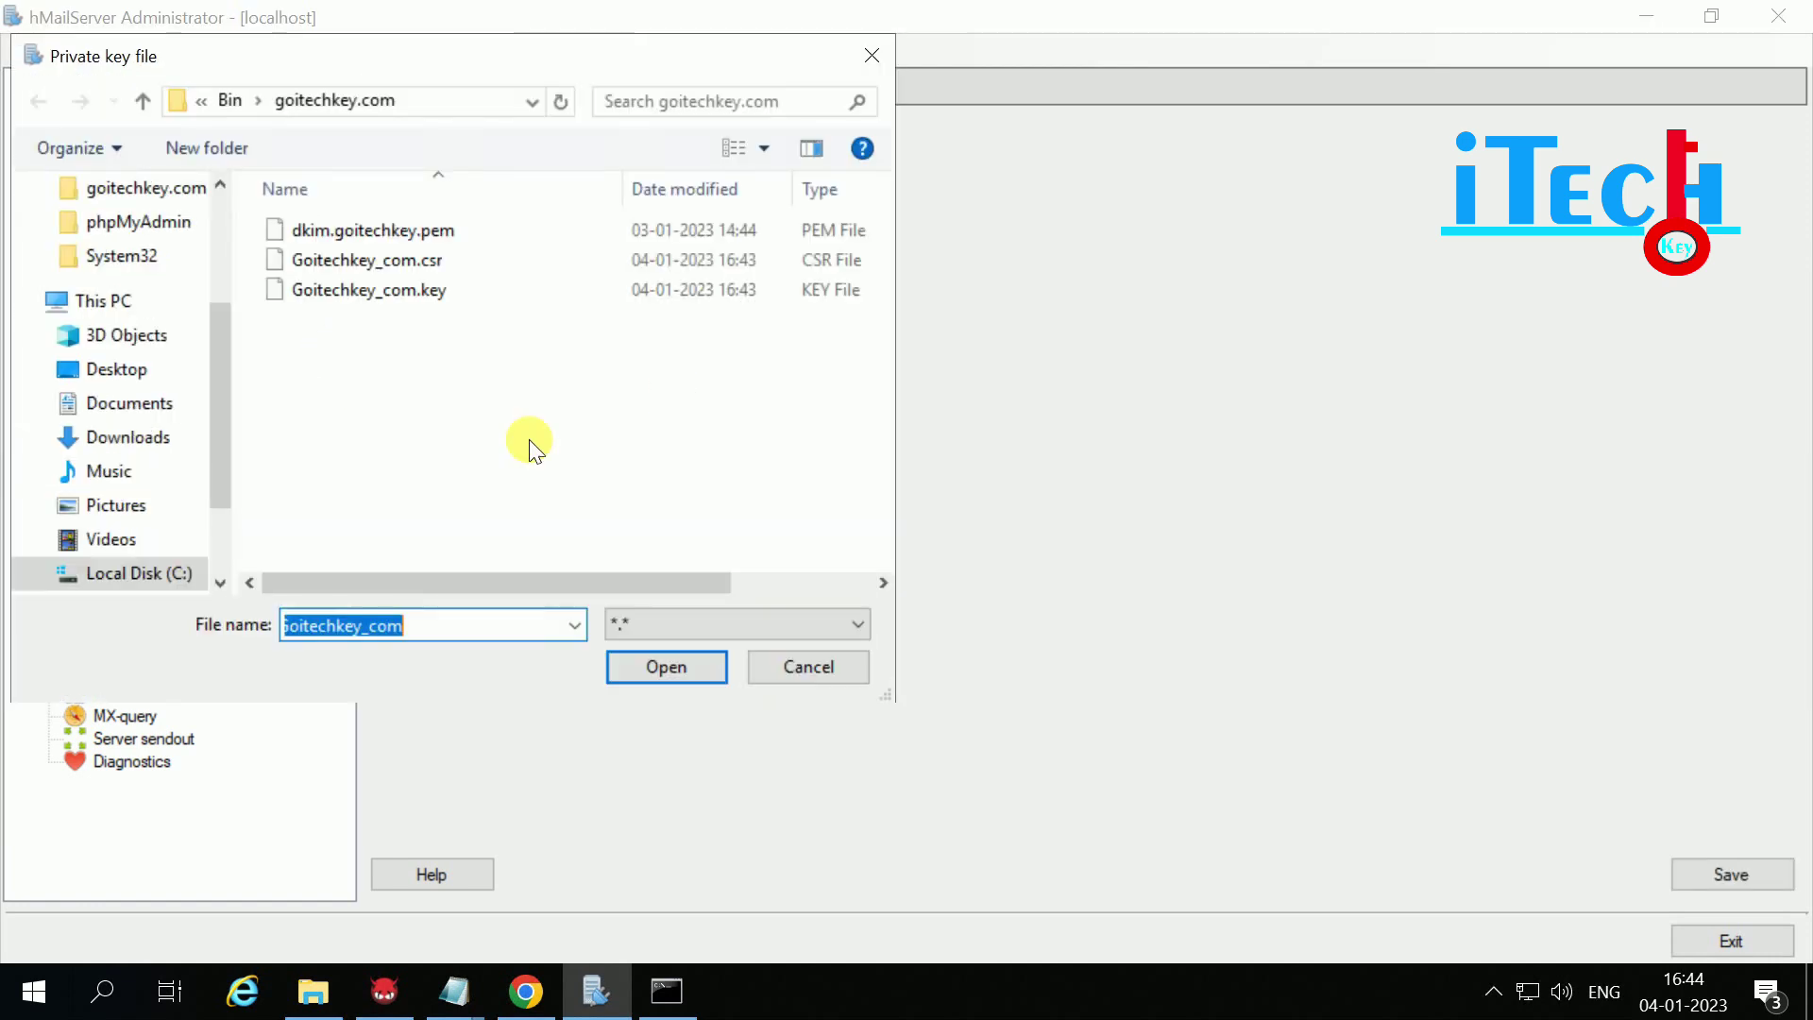
{"action": "left_click", "coordinate": [388, 290]}
{"action": "left_click", "coordinate": [682, 666]}
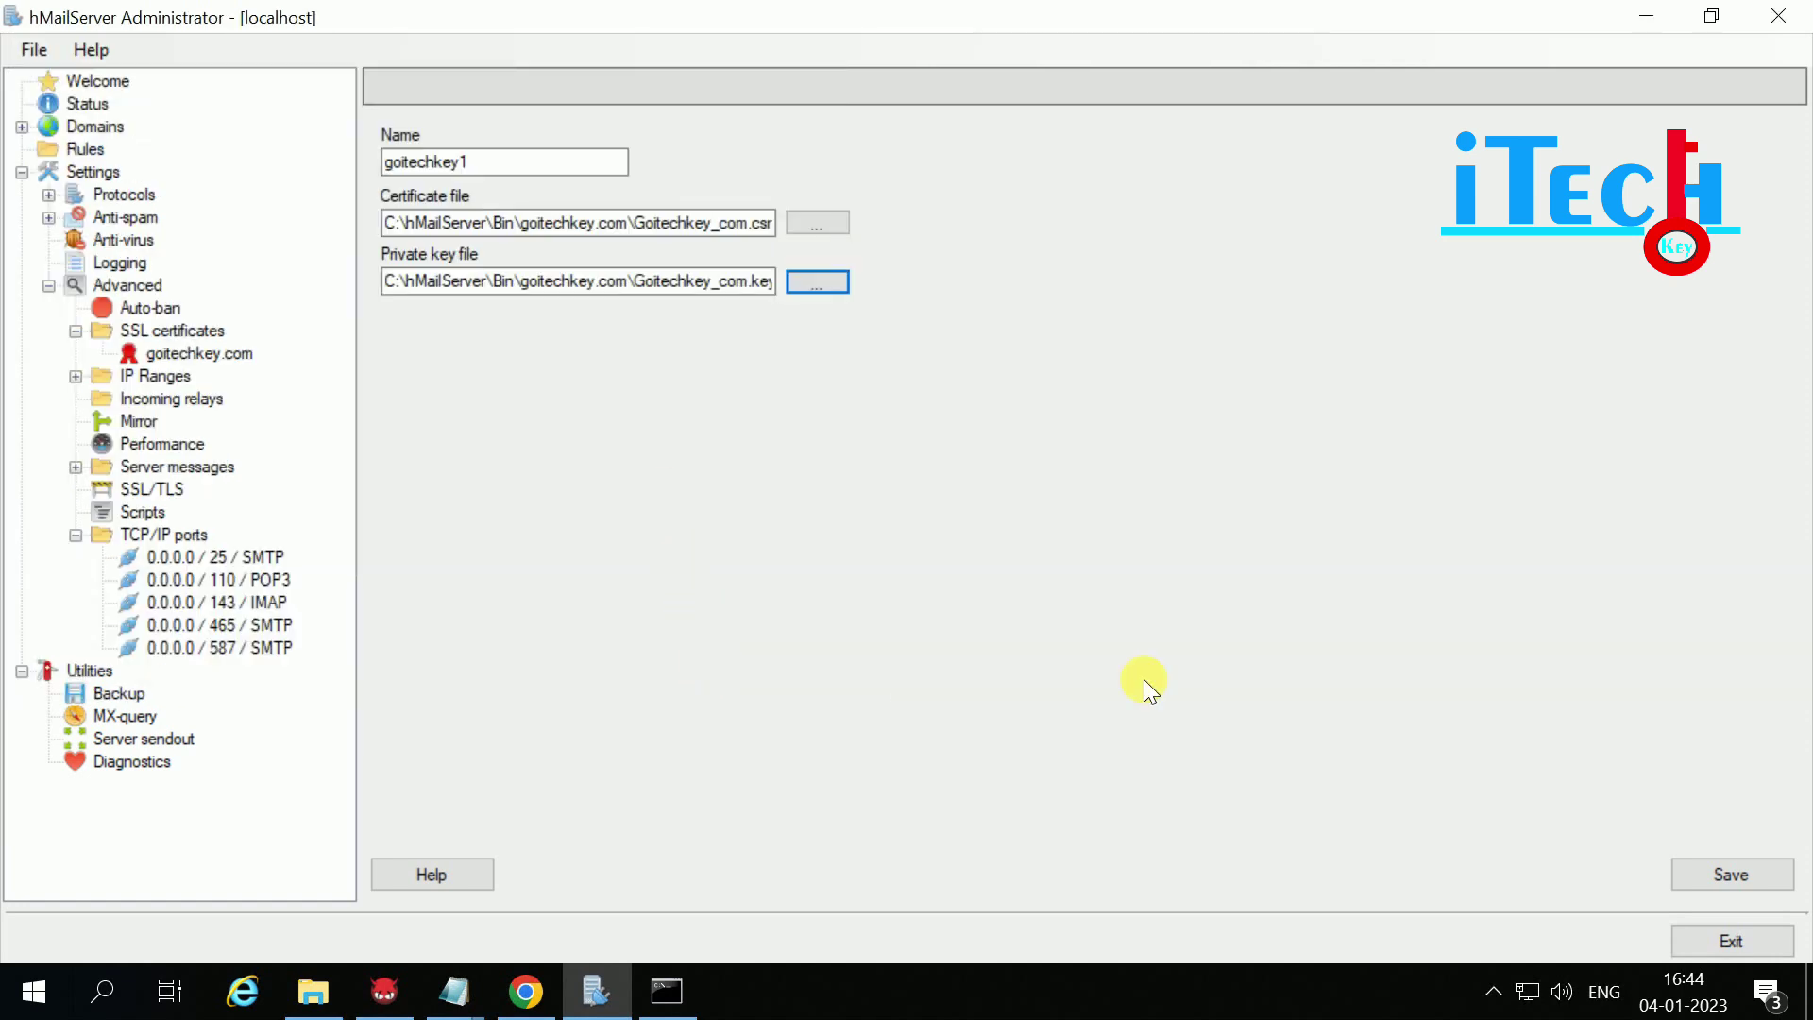
{"action": "left_click", "coordinate": [1696, 879]}
{"action": "left_click", "coordinate": [196, 377]}
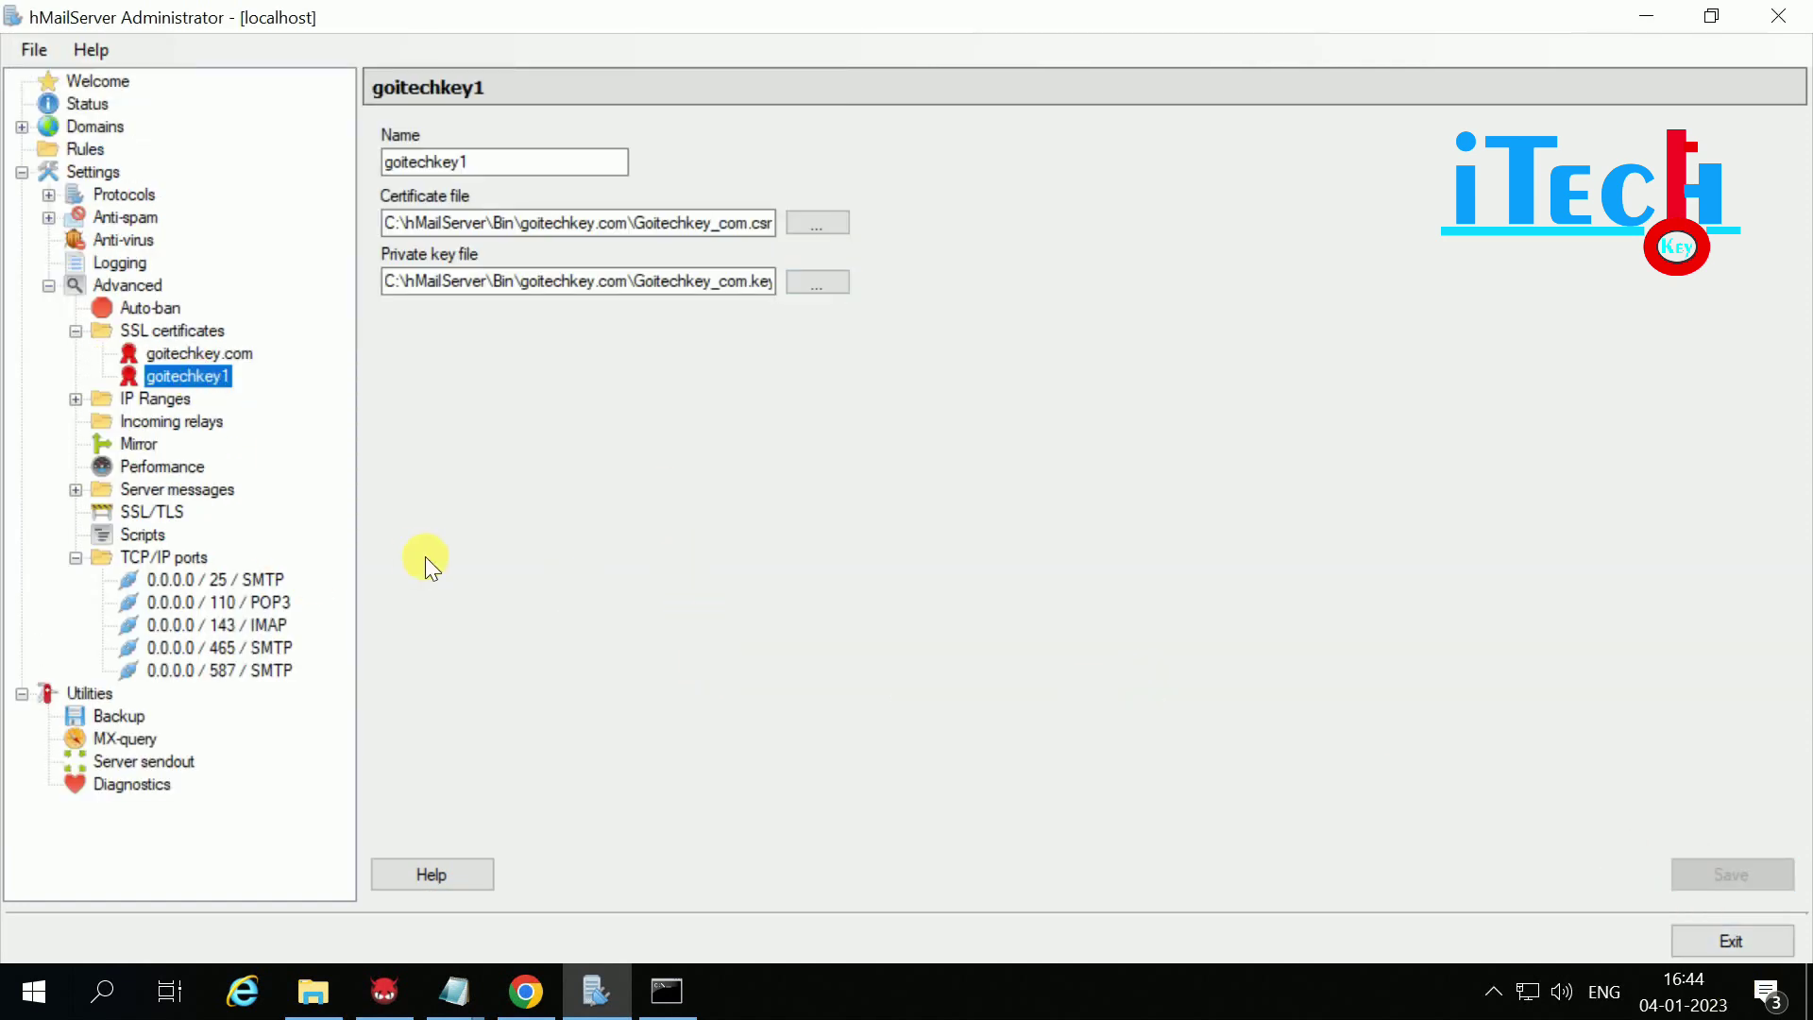
{"action": "mouse_move", "coordinate": [666, 999]}
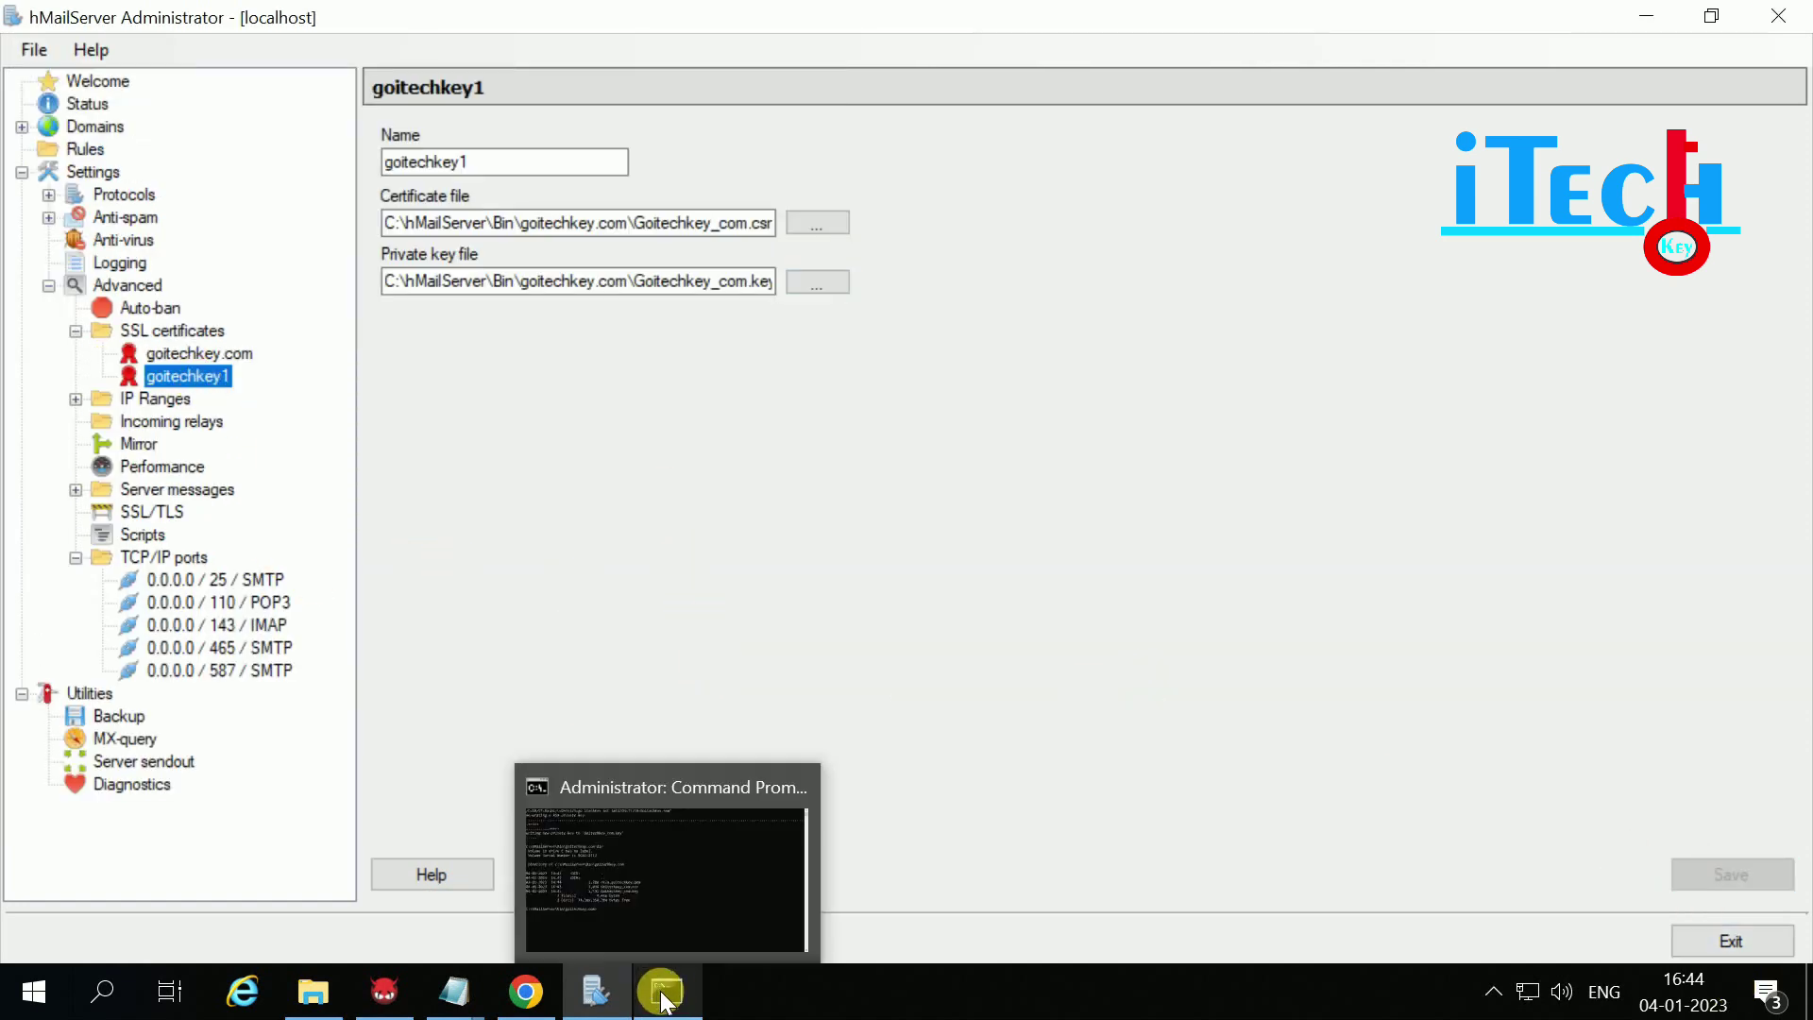